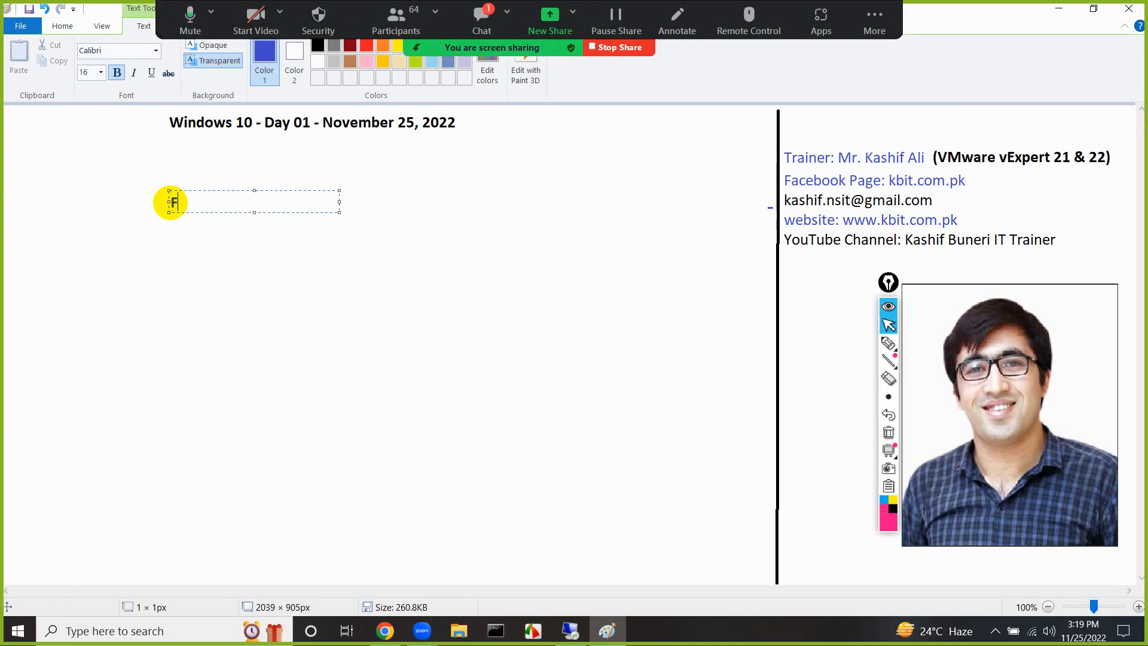
Enter the heading "First Lab: How to make a bootable USB so that we can install Windows 10 from that USB?" and fit it on one line
type("First Lab:")
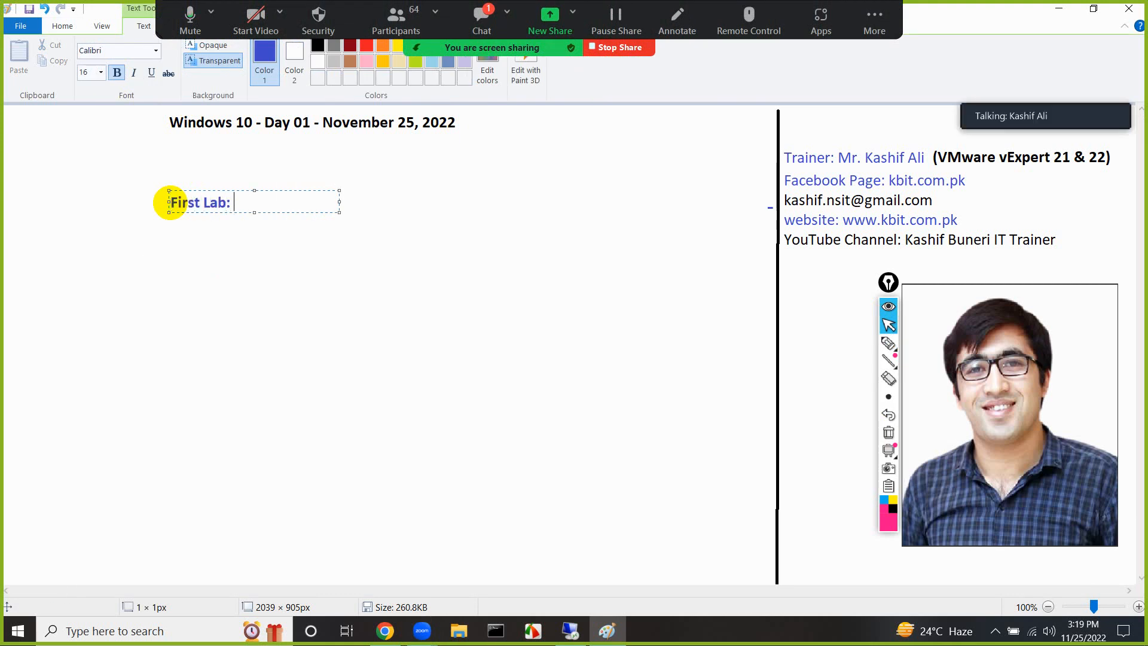
type(" How to make a bootable USB so that we can install Windows 10 from that USB?")
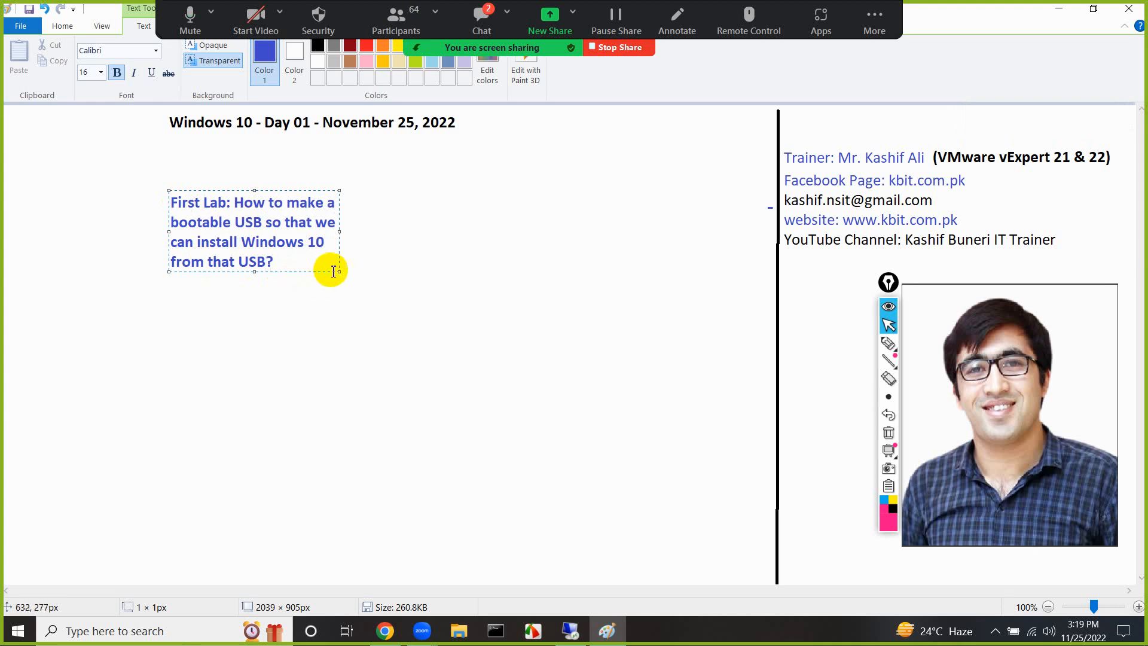
left_click_drag(337, 272, 750, 261)
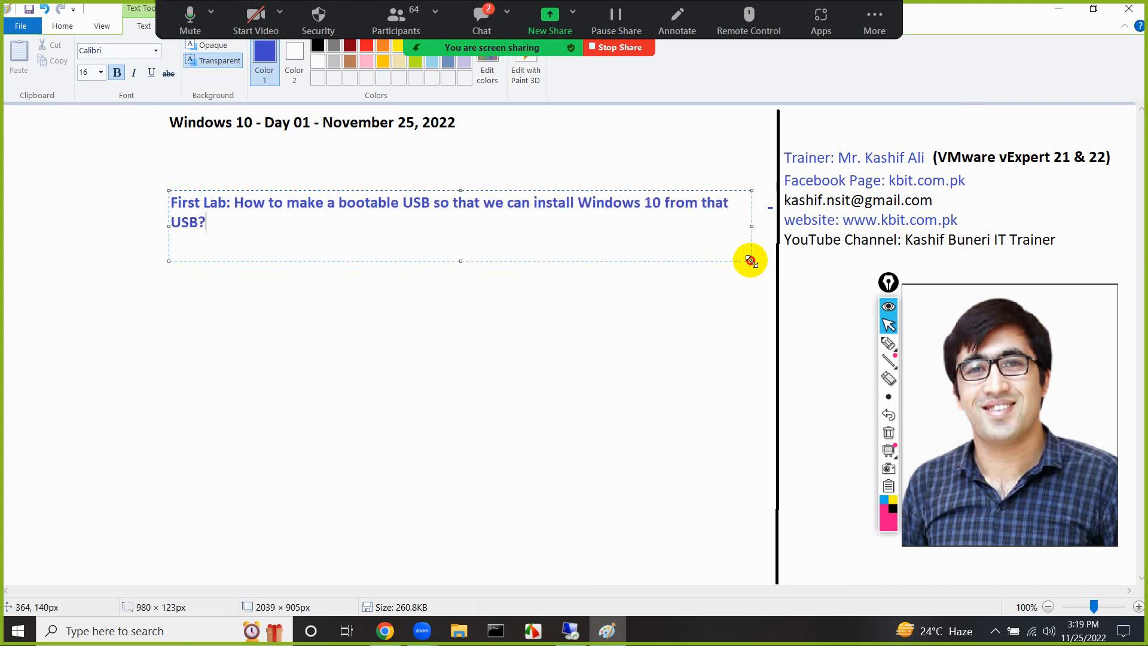
left_click_drag(169, 190, 108, 189)
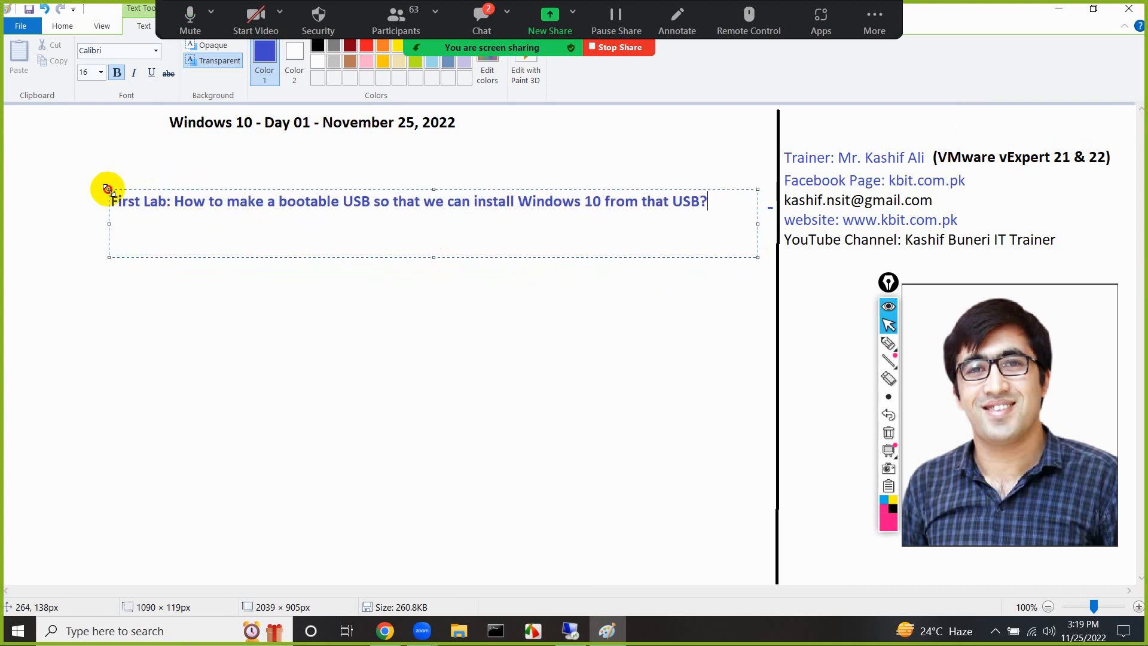
Read the latest meeting chat question, and view the properties of This PC in a maximized window to check the installed Windows edition
left_click(482, 18)
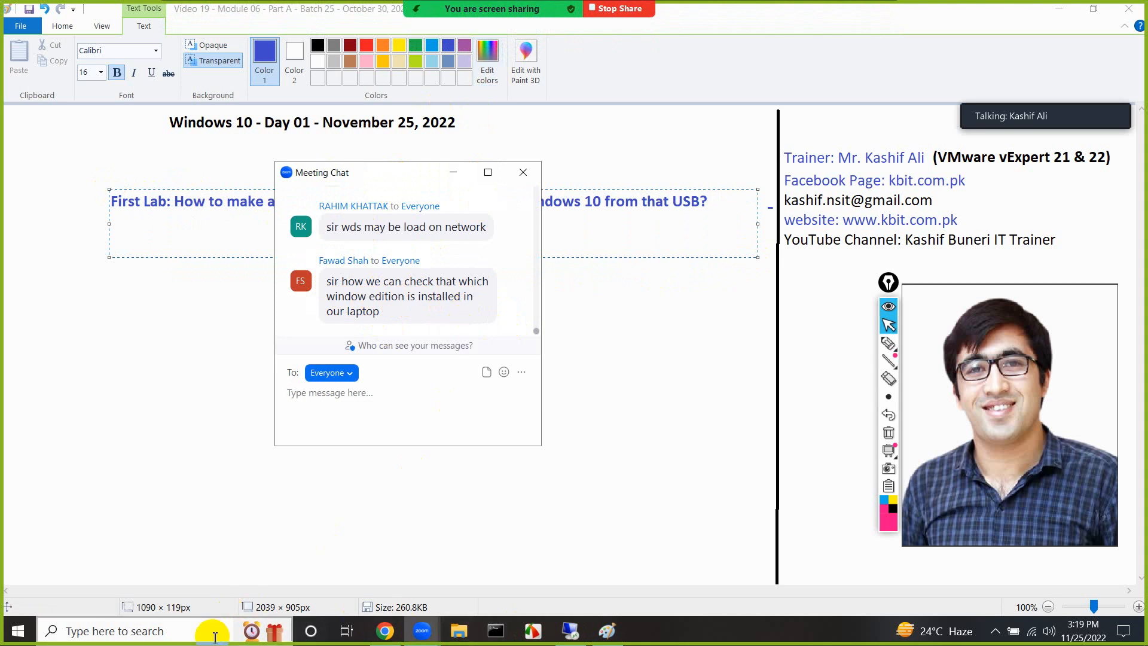
left_click(187, 633)
type("pc")
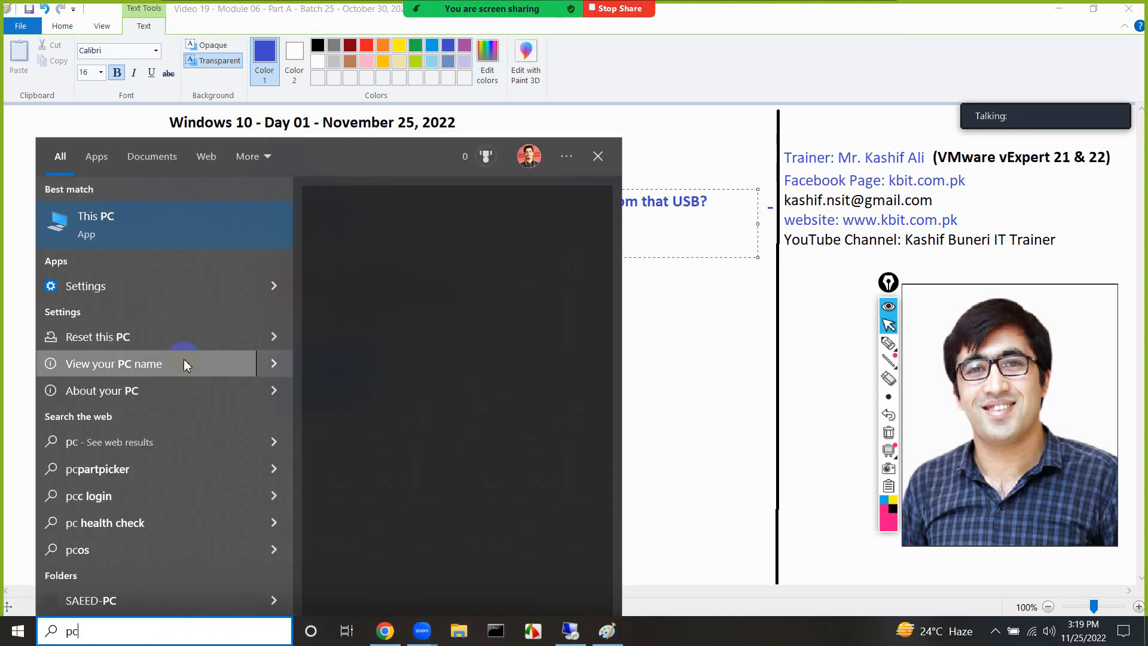
right_click(116, 231)
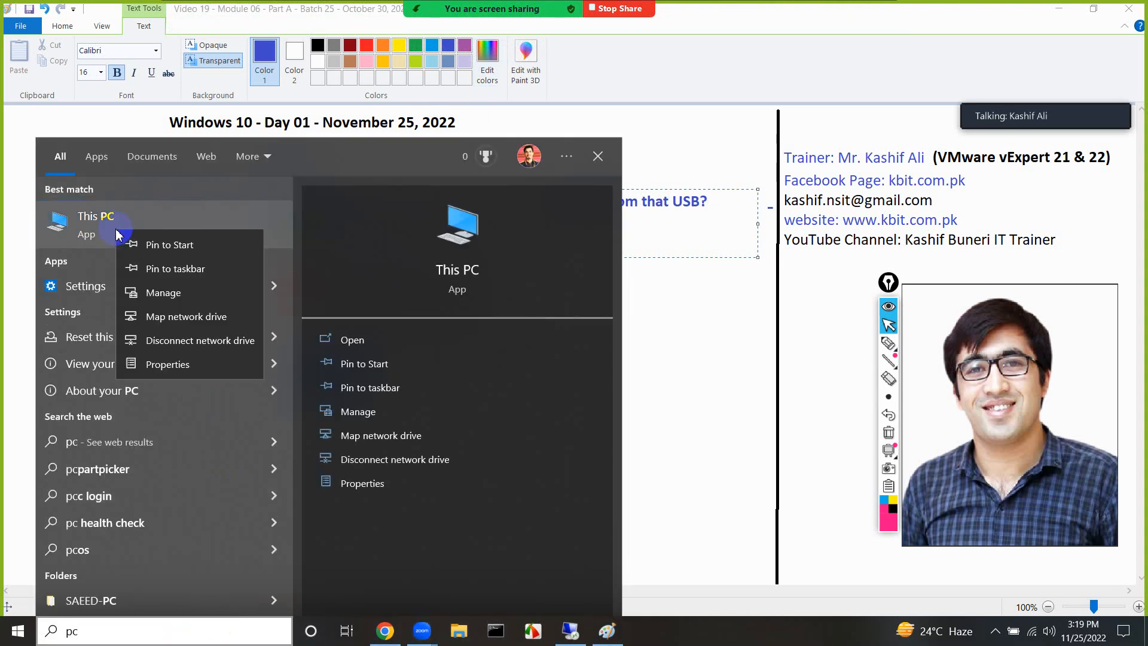
left_click(158, 365)
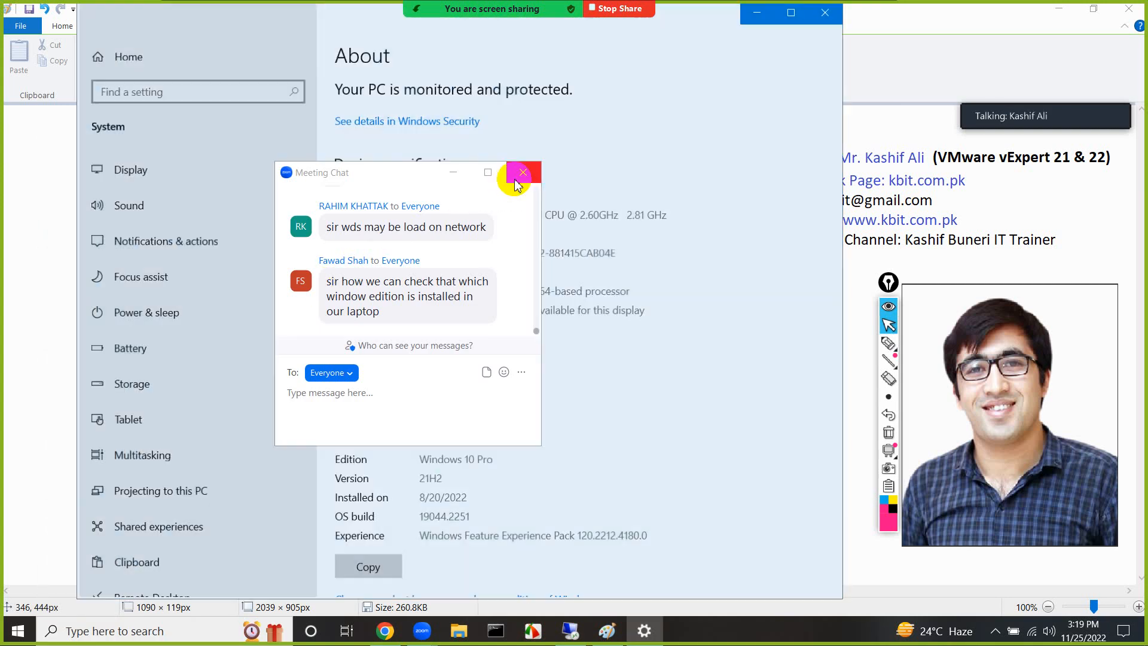
left_click(523, 172)
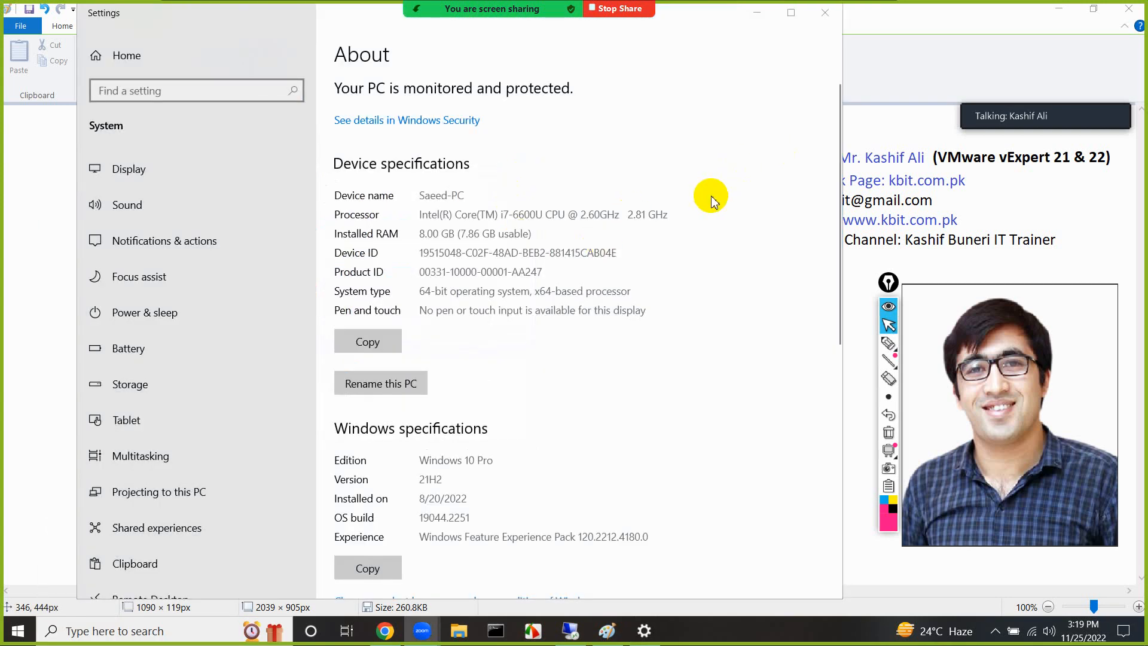
left_click(792, 17)
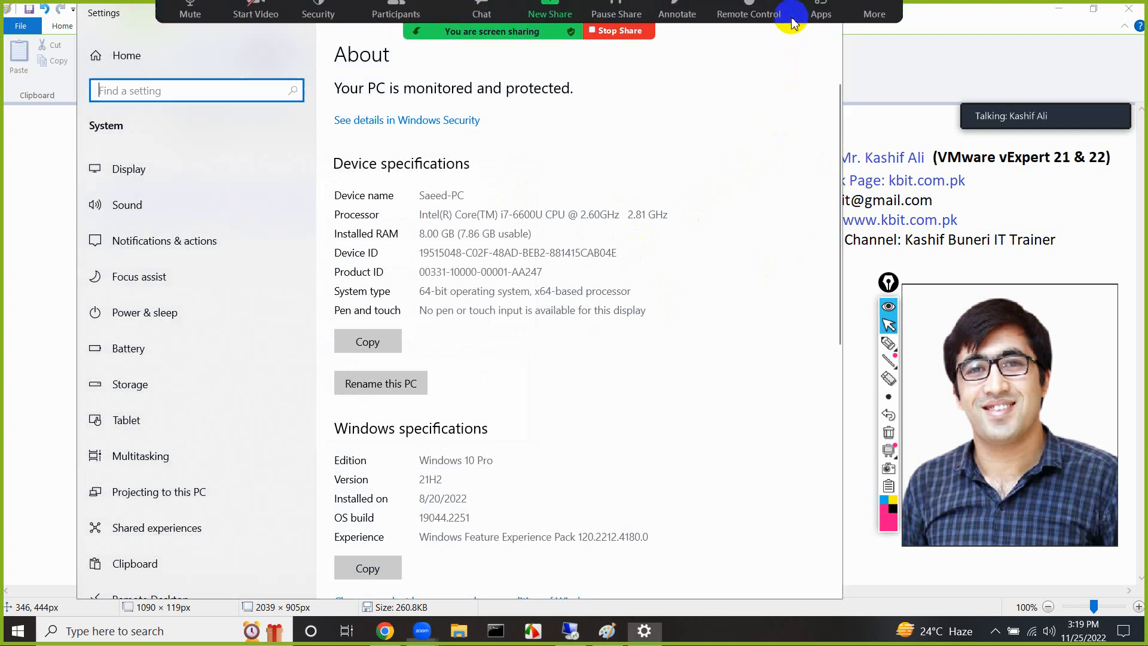
double_click(102, 15)
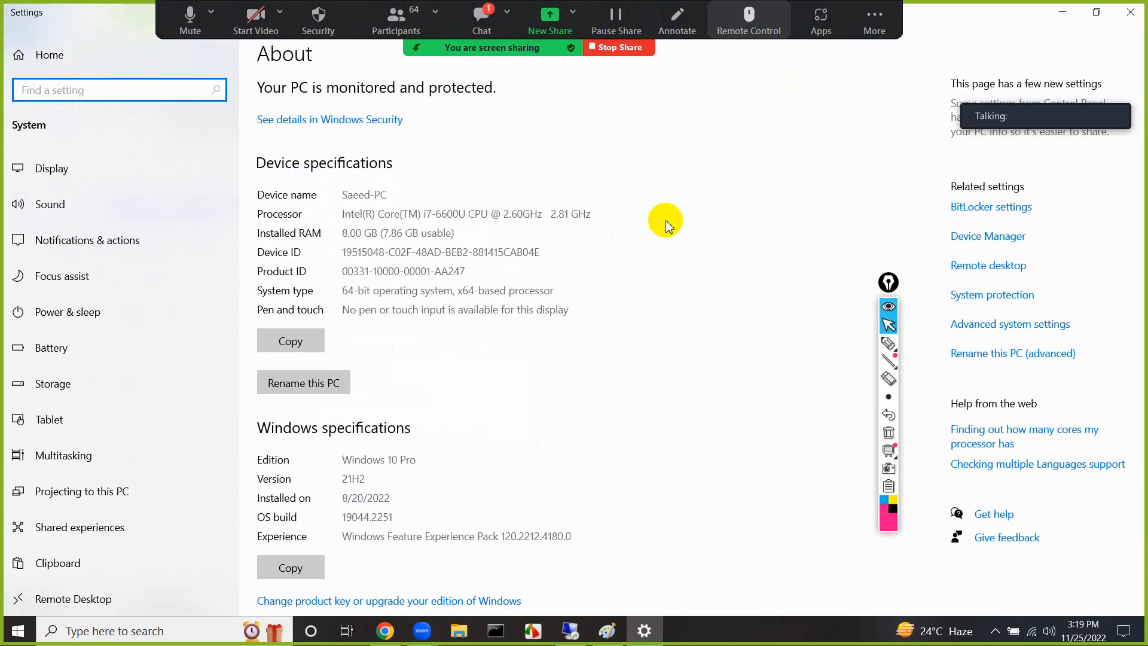
Examine the computer name details in the advanced system settings and close System Properties
left_click(986, 323)
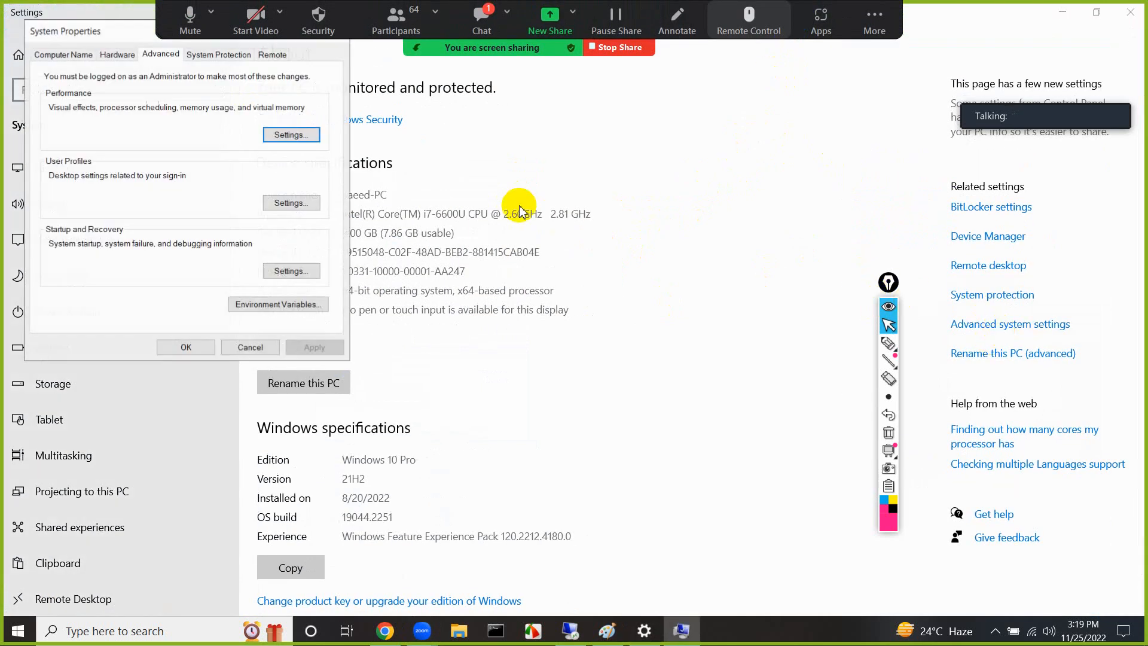
left_click(58, 56)
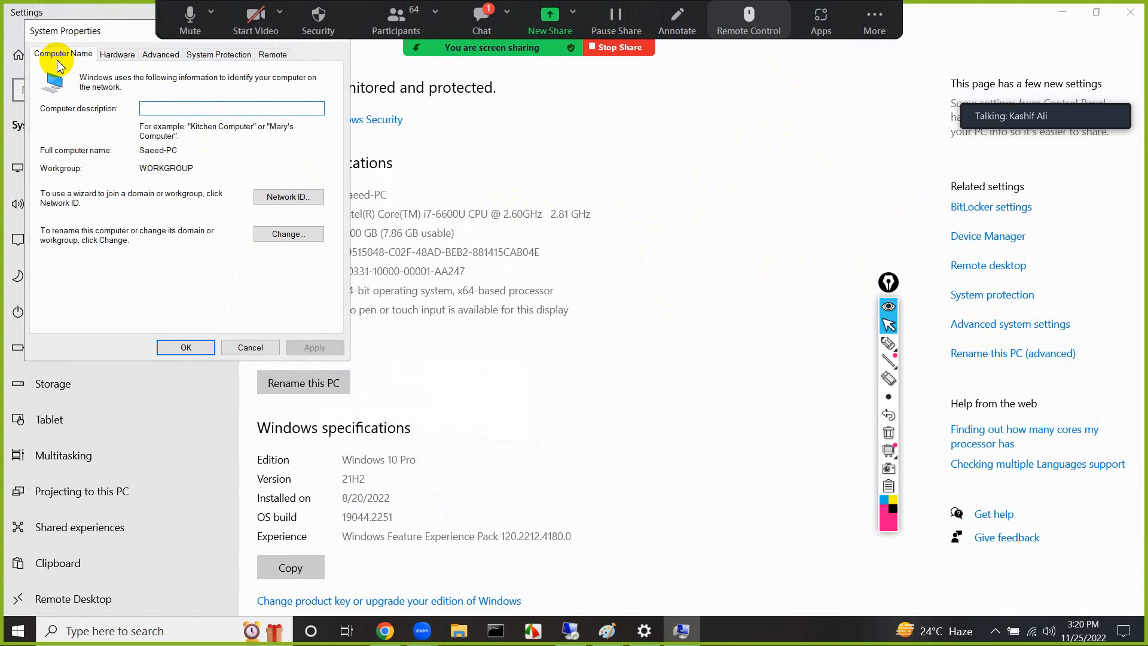
left_click_drag(87, 27, 87, 112)
left_click(338, 116)
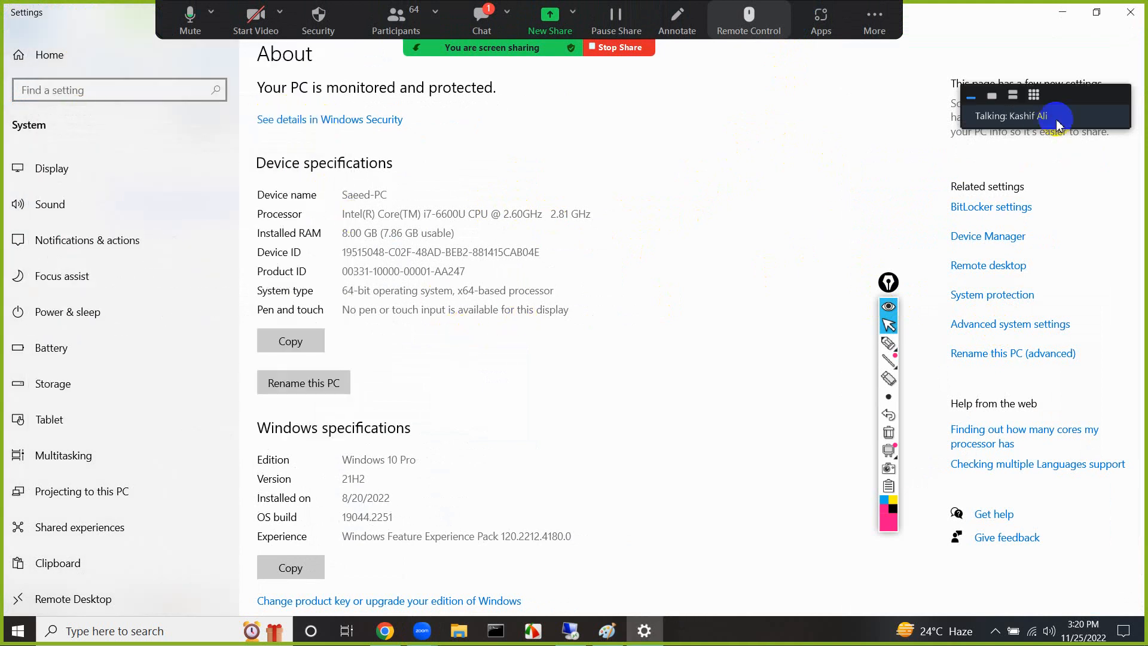
Circle the Edition row under Windows specifications in pink, add a tick beside it, and underline the edition name
left_click(889, 343)
mouse_move(296, 441)
left_mouse_down()
mouse_move(258, 455)
mouse_move(289, 474)
mouse_move(408, 476)
mouse_move(425, 451)
mouse_move(270, 444)
left_mouse_up()
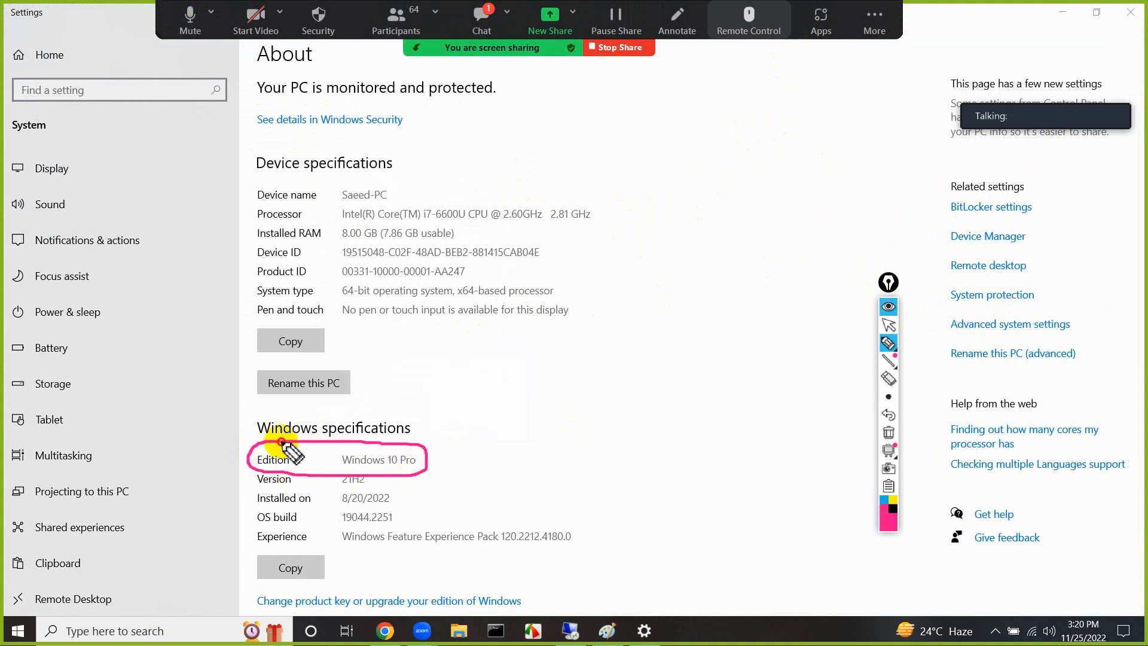
left_click_drag(430, 447, 499, 417)
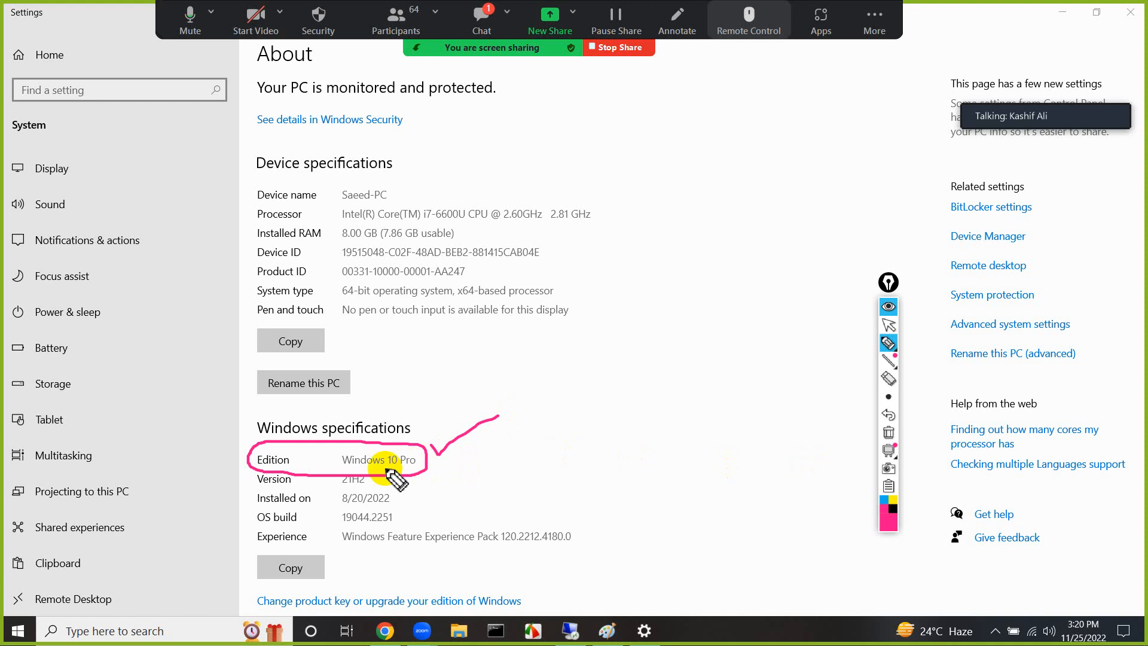
left_click_drag(342, 471, 407, 470)
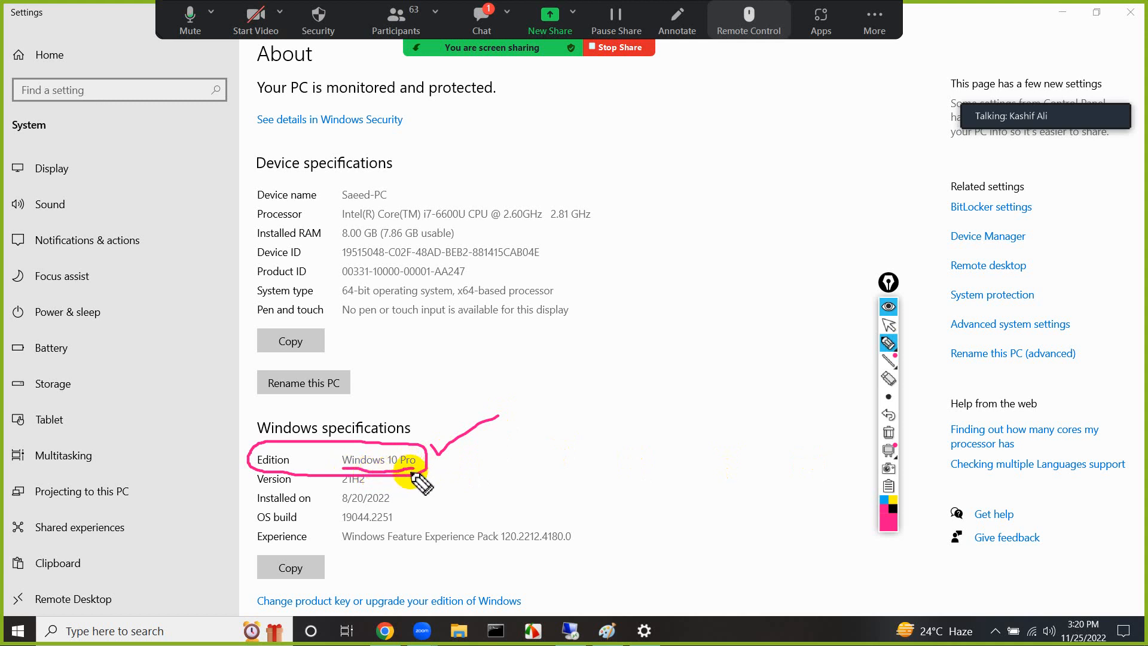
Clear all pen annotations from the screen and close the Settings window
left_click(887, 433)
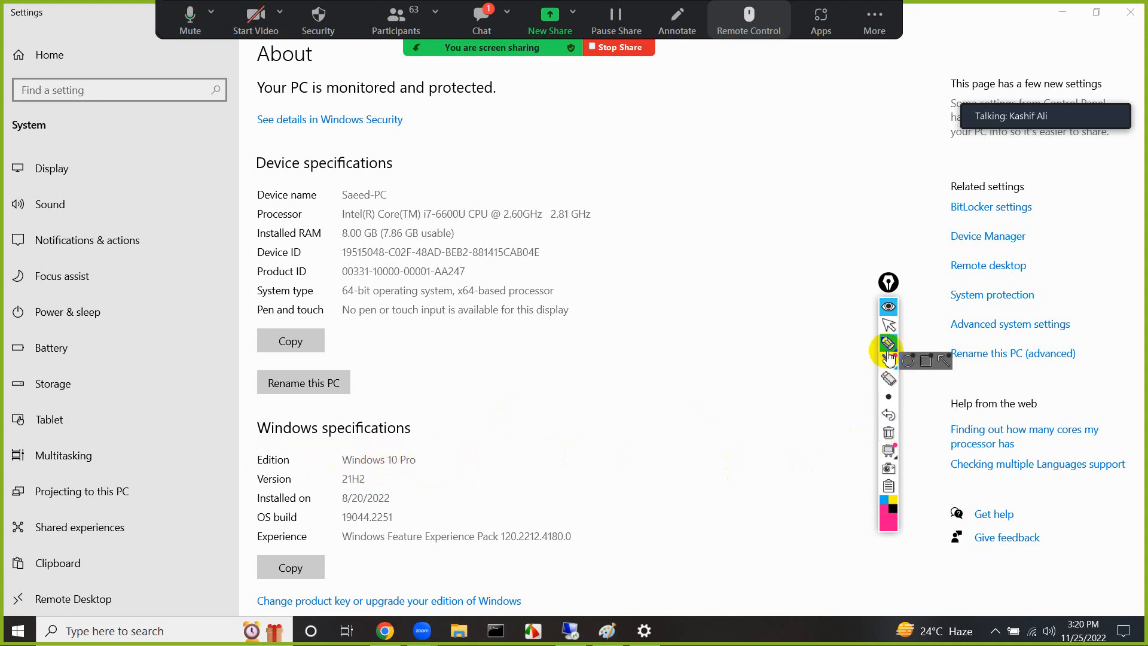
left_click(889, 325)
left_click(1130, 12)
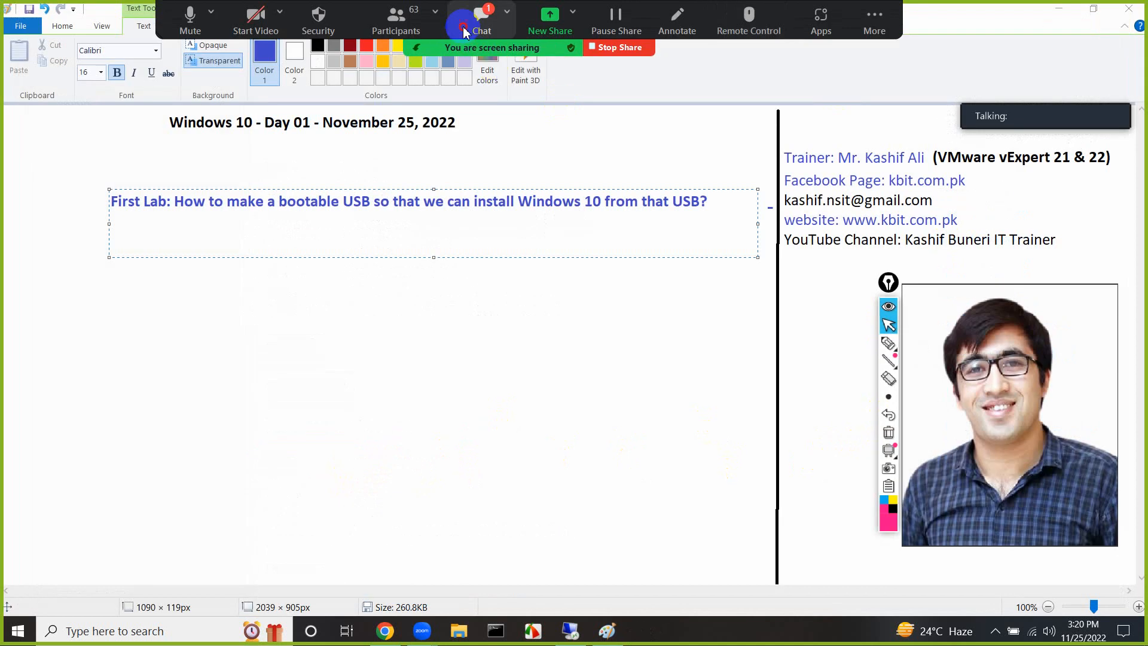
Check the new meeting chat message, and place the First Lab heading slightly higher and further left on the canvas
left_click(484, 23)
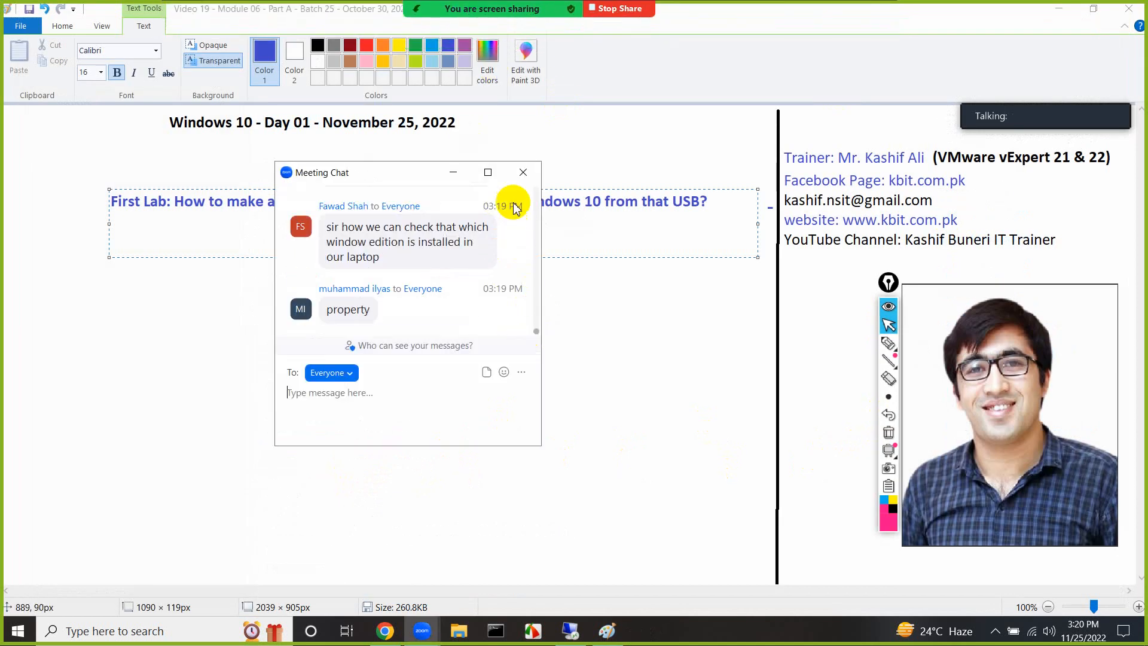
left_click(523, 172)
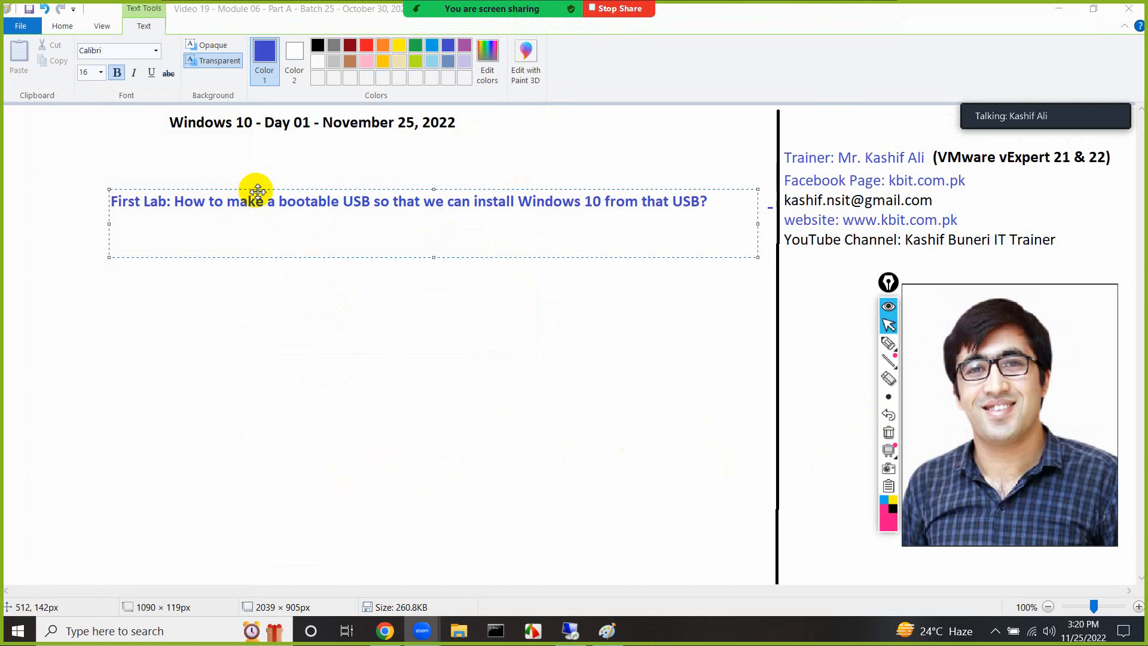
left_click_drag(257, 190, 241, 175)
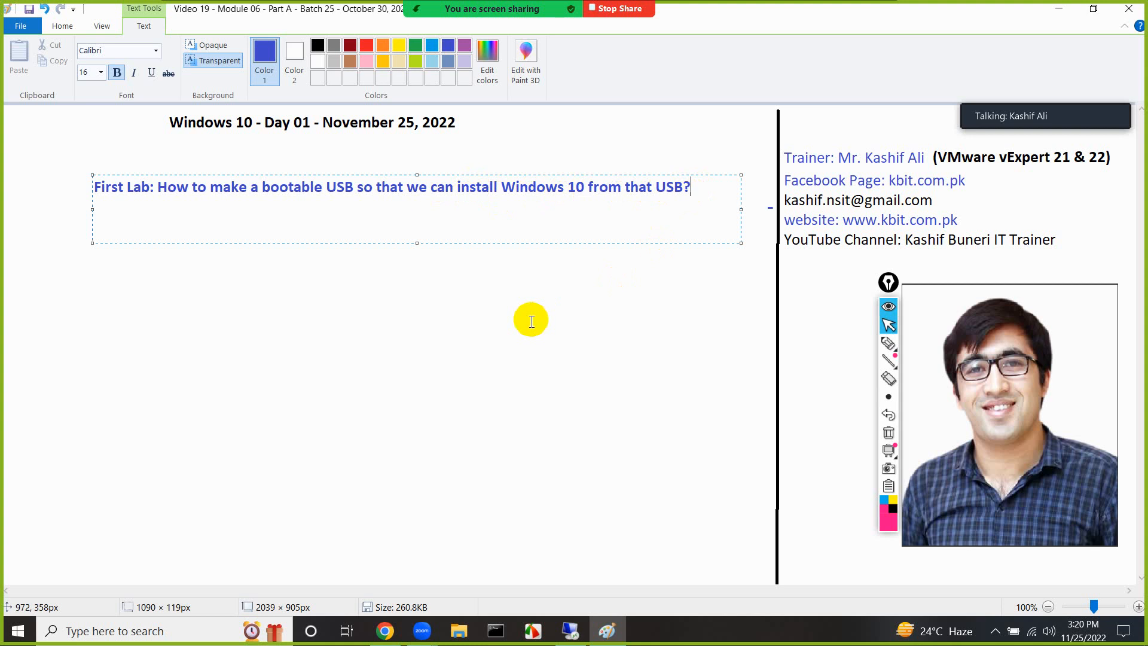
left_click(532, 321)
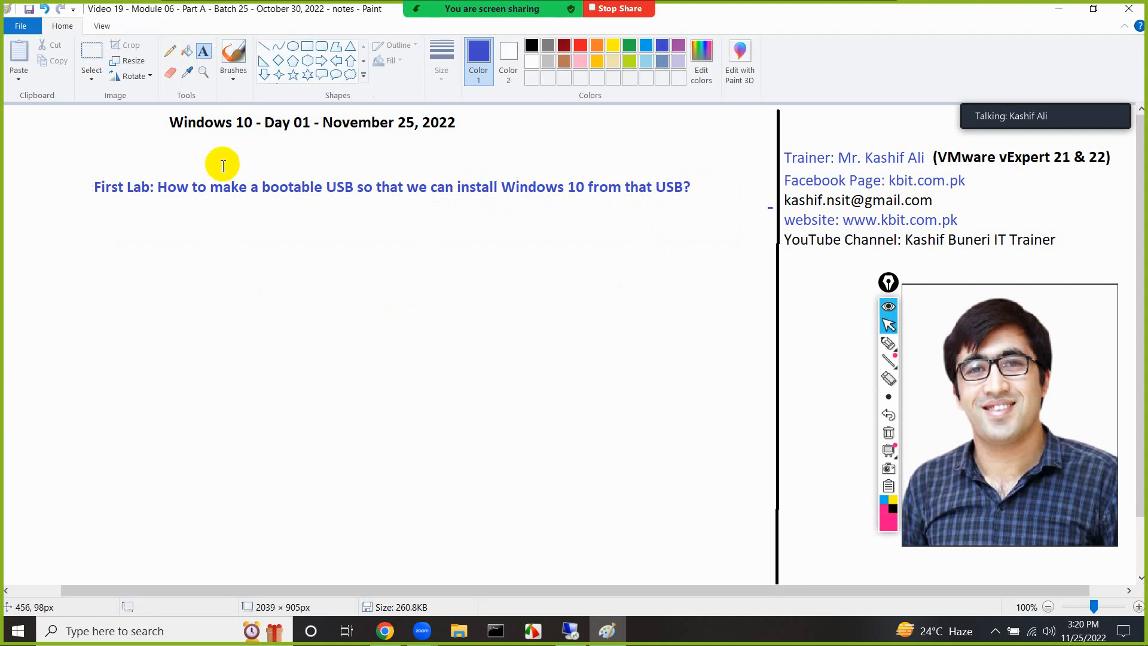
Draw a blue rectangle about 107 × 73 px below the heading and label it "PC" inside
left_click(307, 46)
left_click_drag(145, 301, 209, 344)
left_click(203, 51)
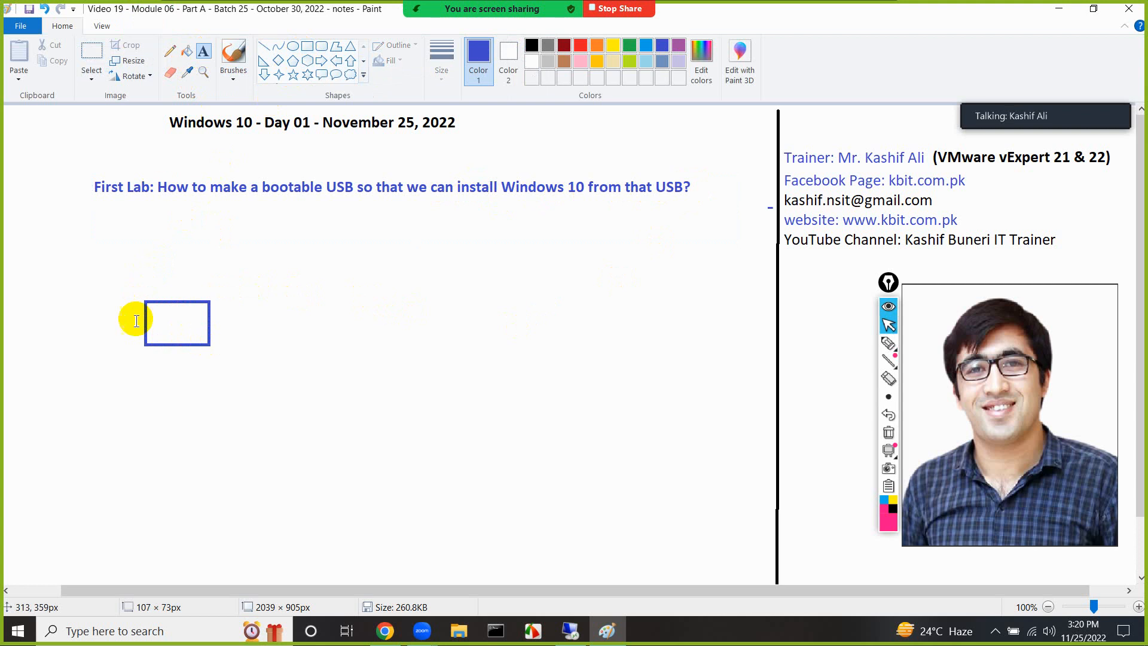
left_click(159, 324)
type("PC")
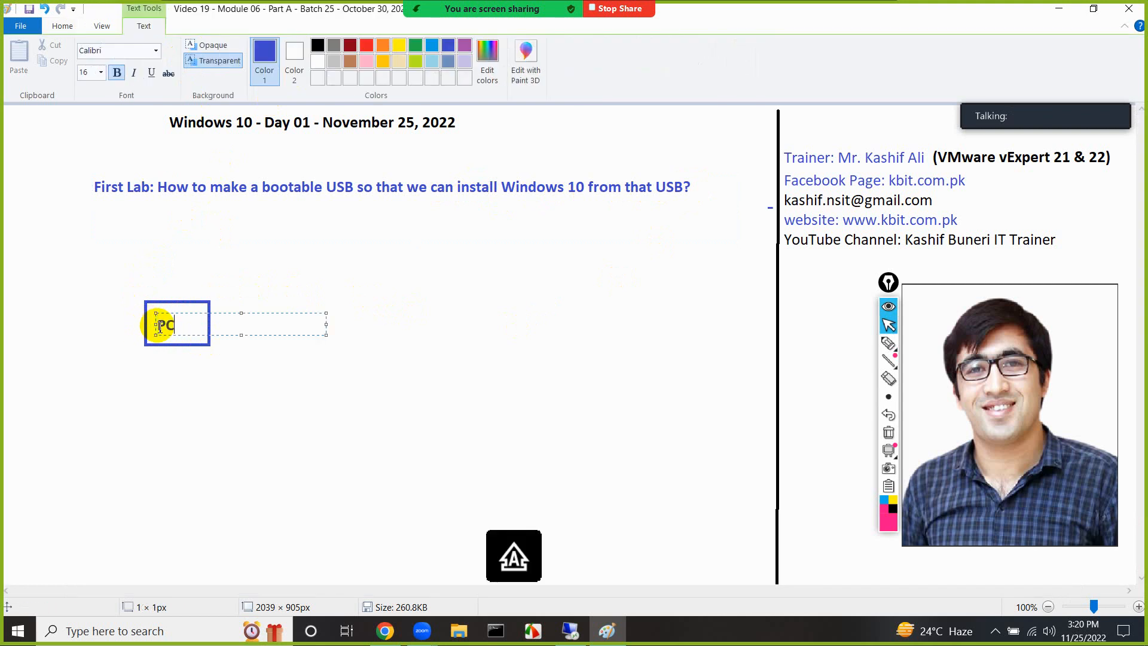
left_click(192, 379)
Switch to the remote desktop session, minimize Chrome, and show This PC in File Explorer
left_click(571, 631)
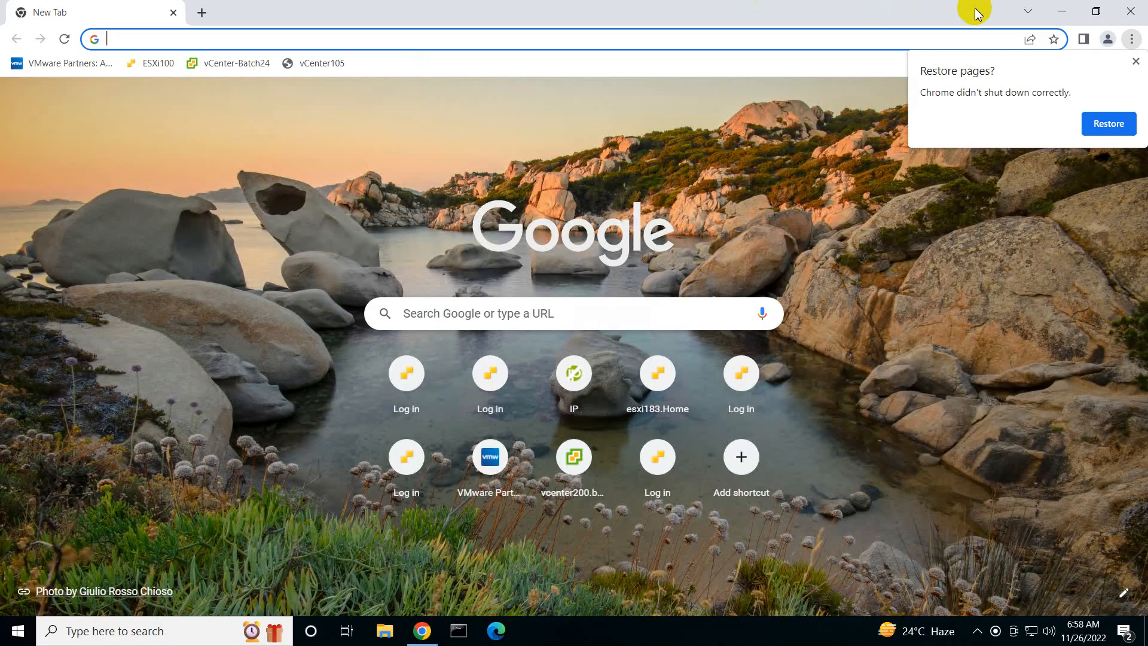
left_click(1062, 11)
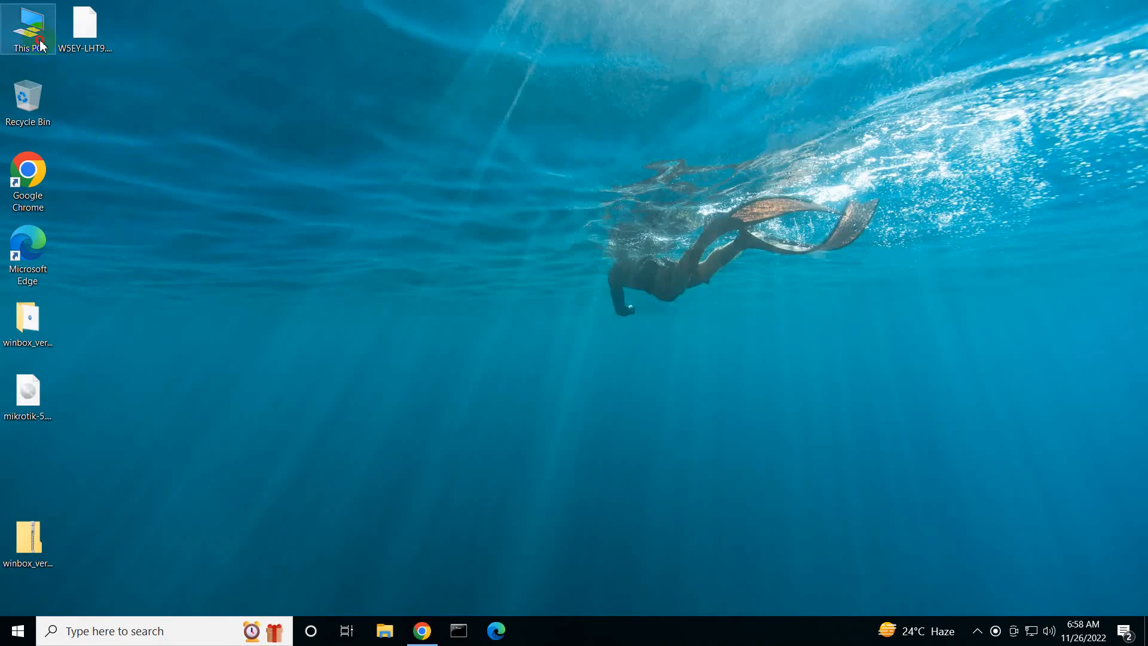
key("super+e")
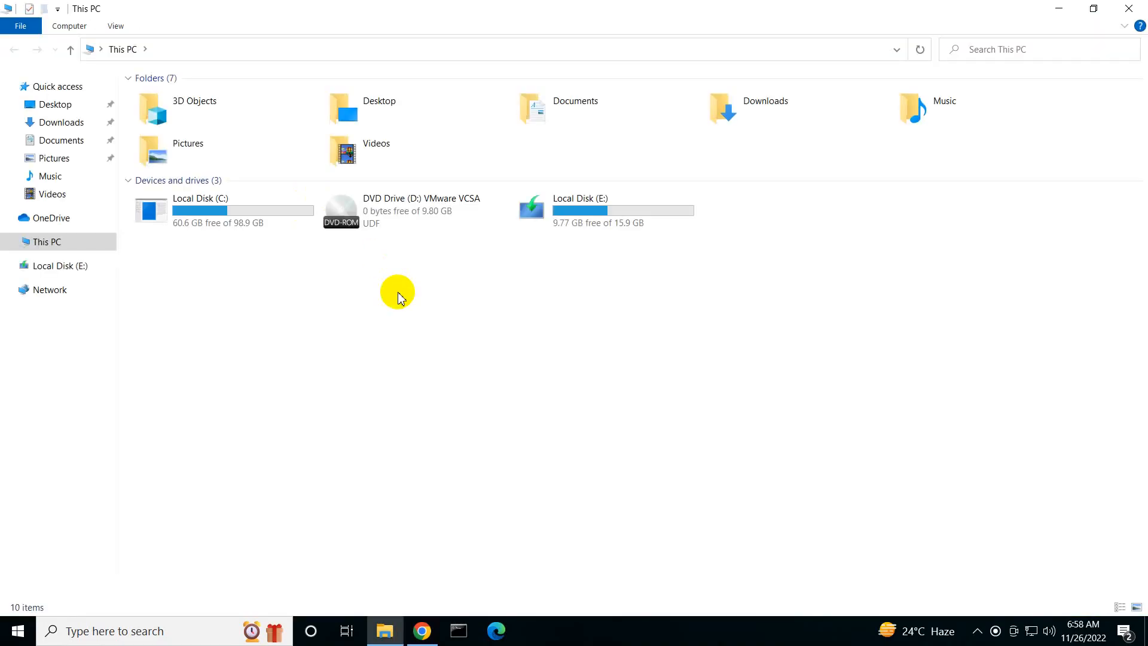
Quick-format Local Disk (E:) as NTFS with a 4096-byte allocation unit size and no volume label
left_click(564, 227)
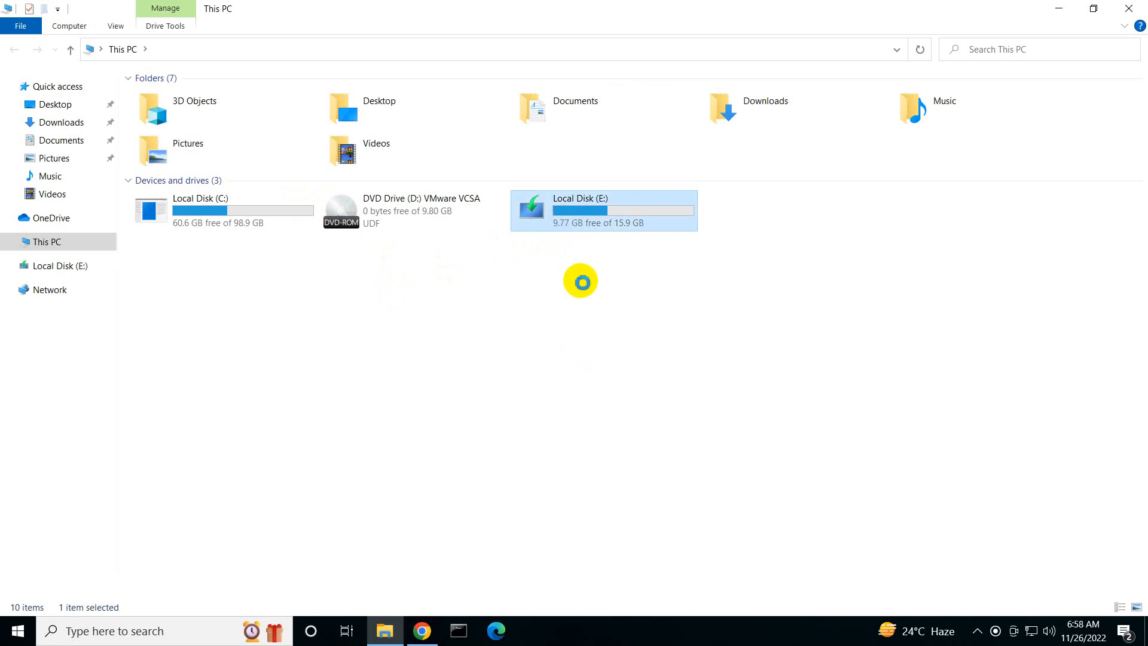
key("shift+F10")
left_click(601, 412)
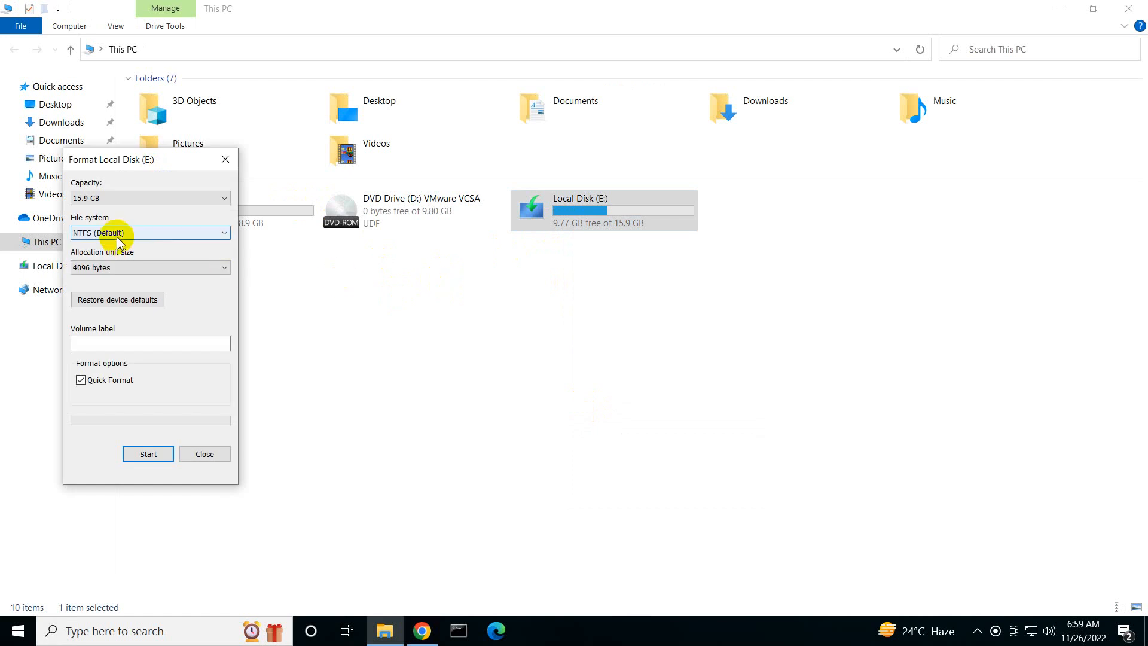
left_click(150, 452)
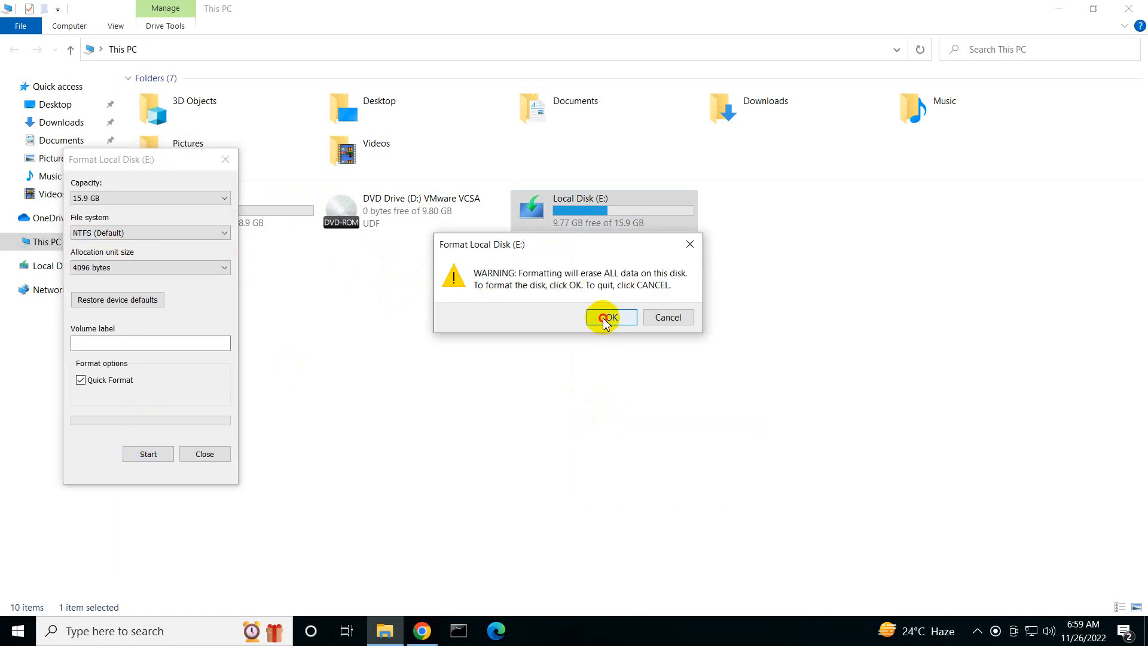
left_click(605, 317)
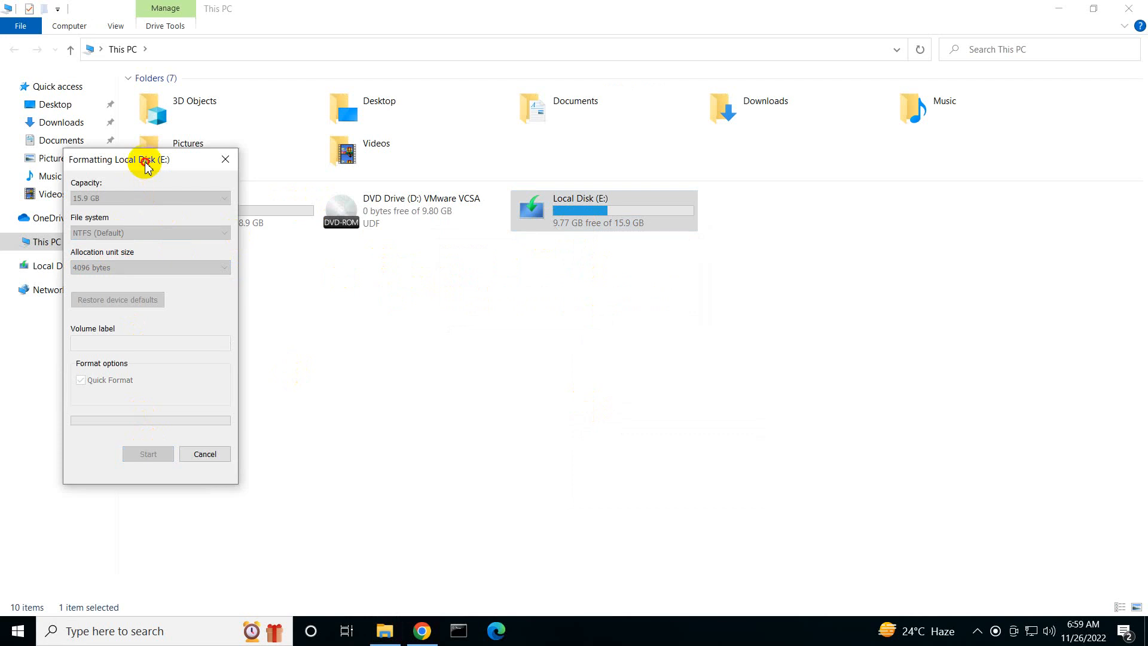
left_click_drag(146, 160, 225, 162)
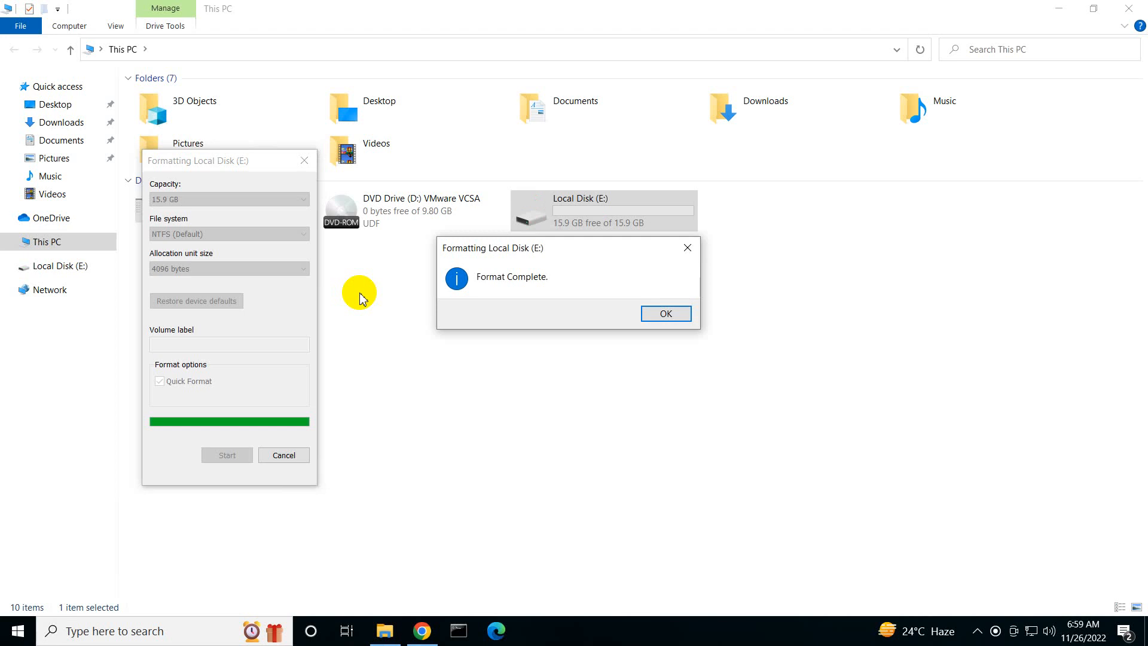
left_click(685, 312)
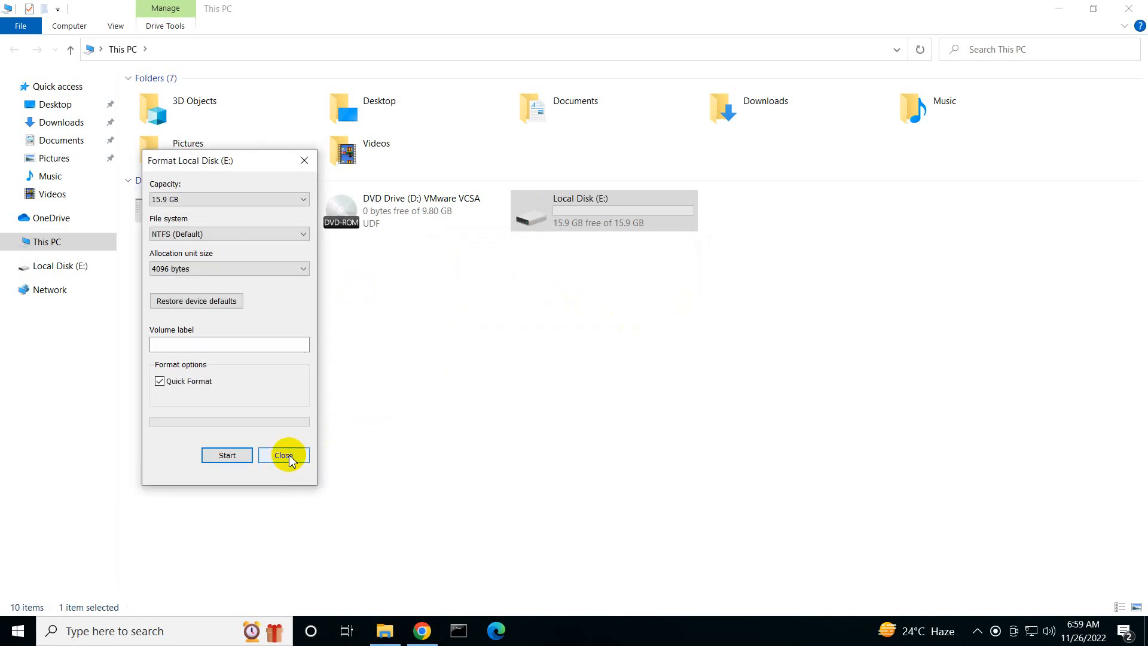
left_click(285, 456)
mouse_move(644, 8)
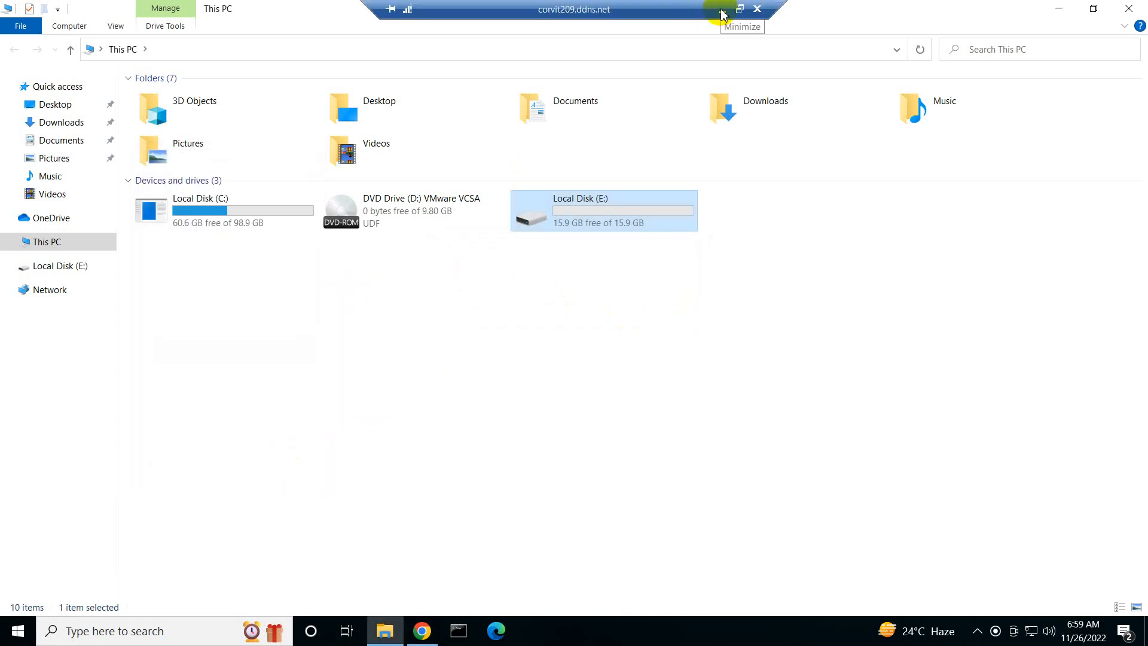
Open the bookmarked ESXi100 login page in Chrome on the remote PC and dismiss the page-restore prompt
left_click(422, 631)
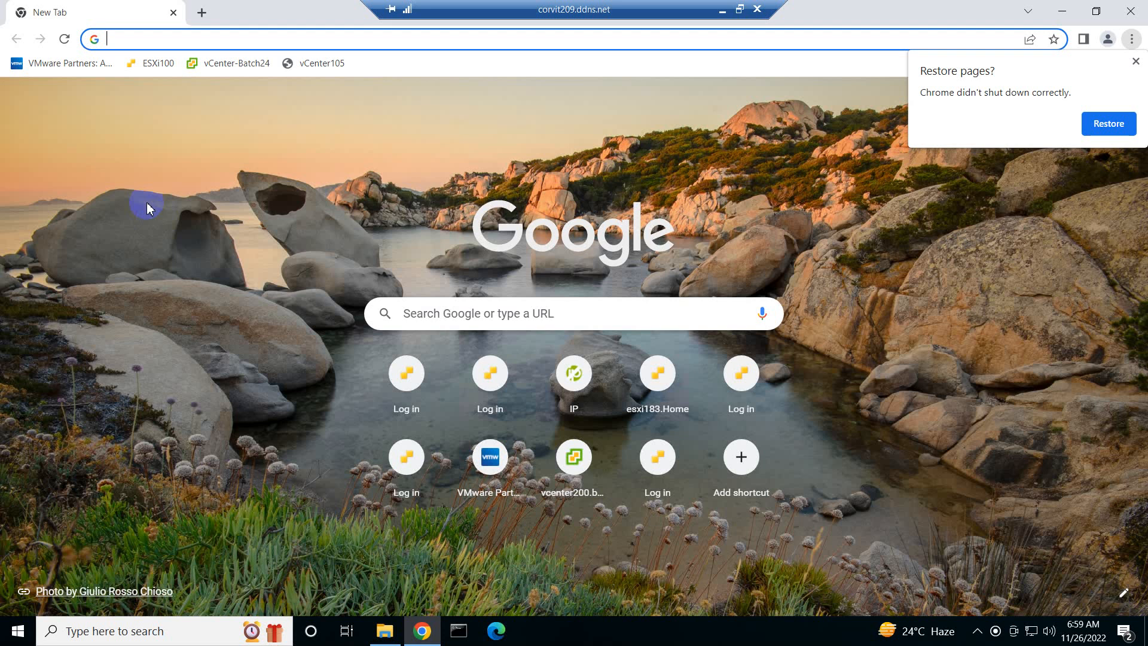
left_click(158, 62)
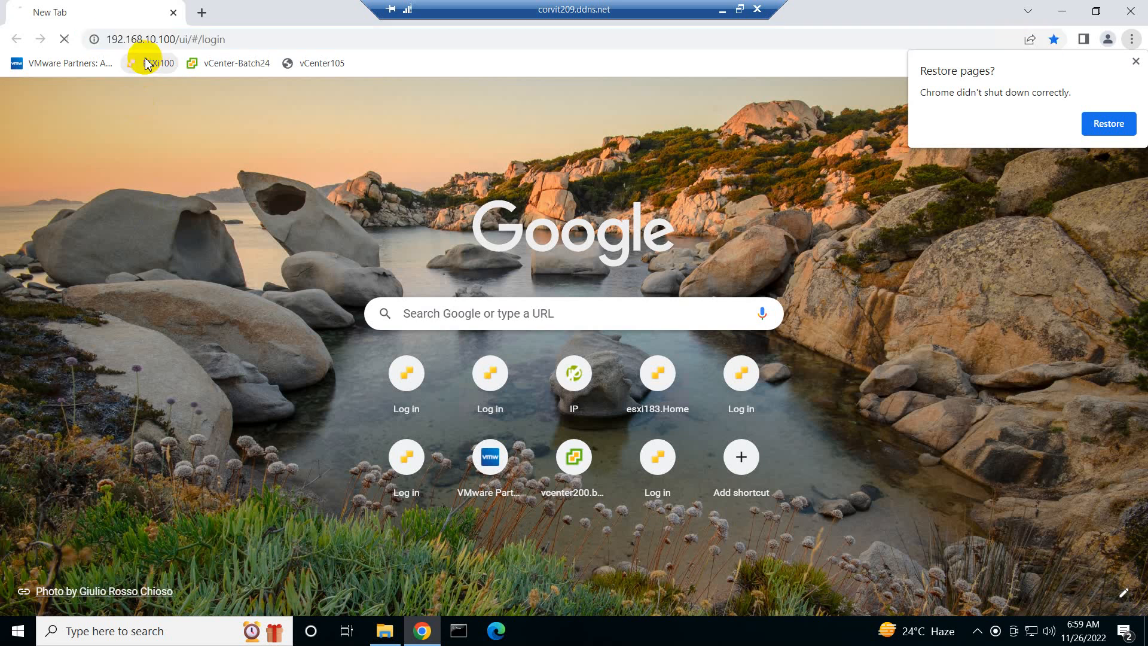
left_click(1135, 61)
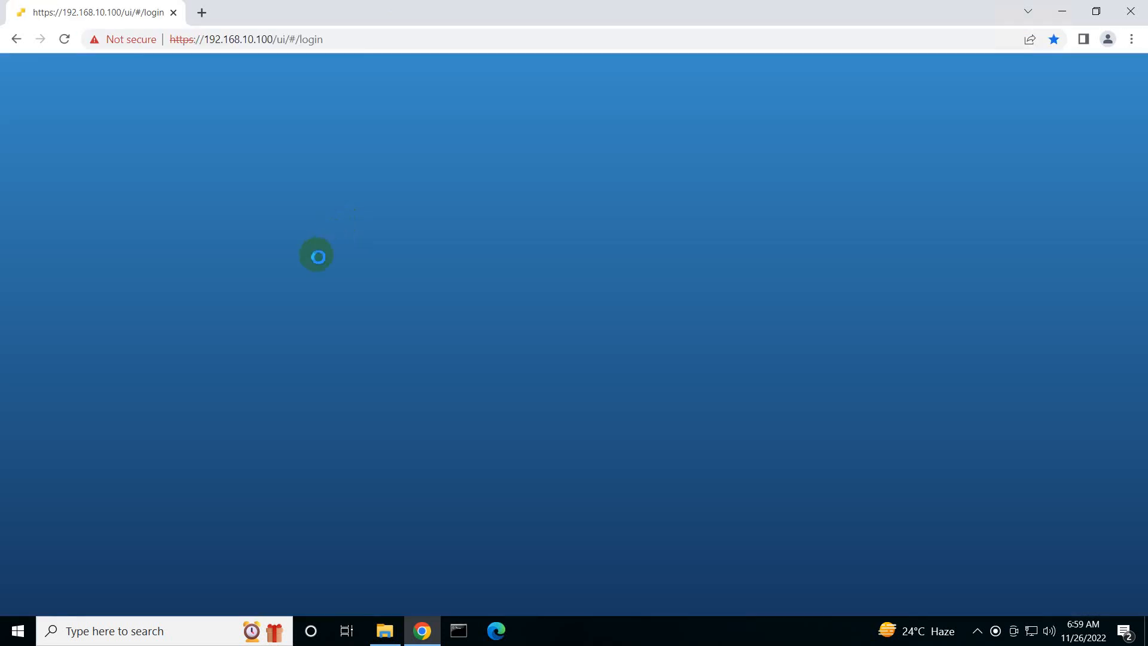
Log in to the VMware ESXi host with the user name root and the account password
left_click(163, 309)
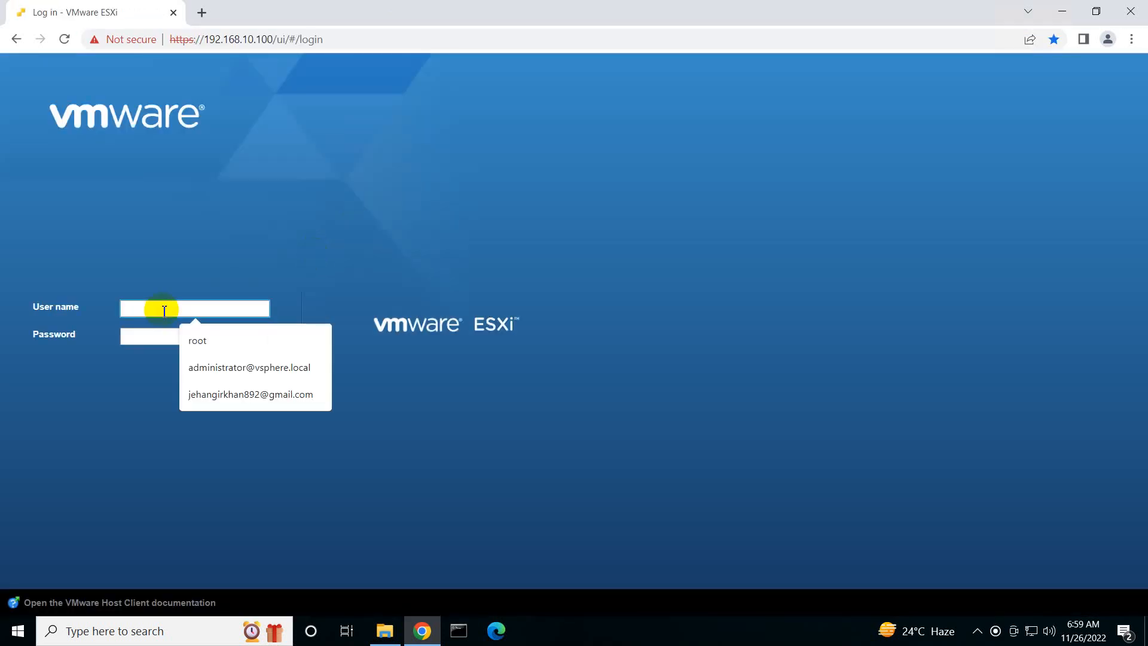
type("root")
key("Tab")
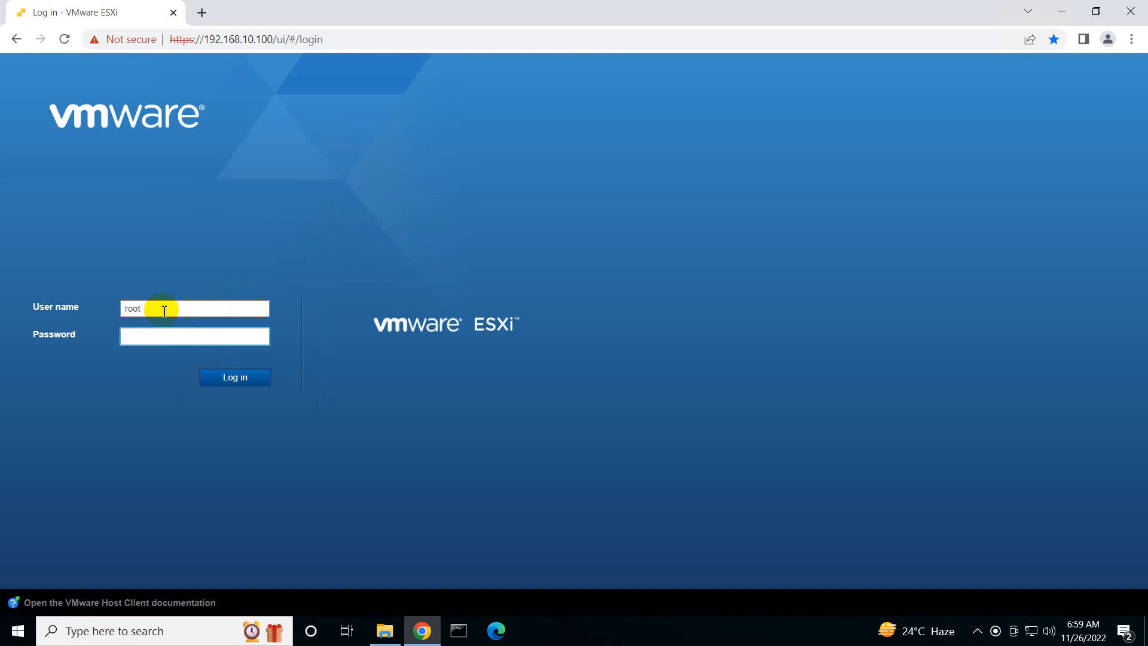
key("Return")
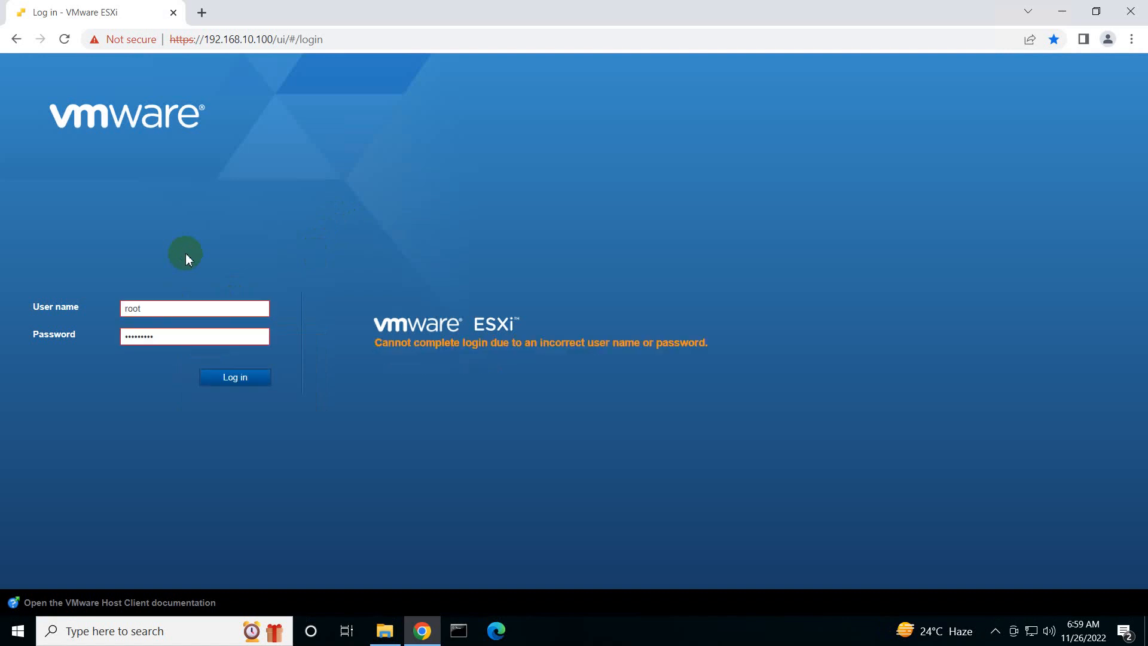
left_click(180, 342)
double_click(180, 342)
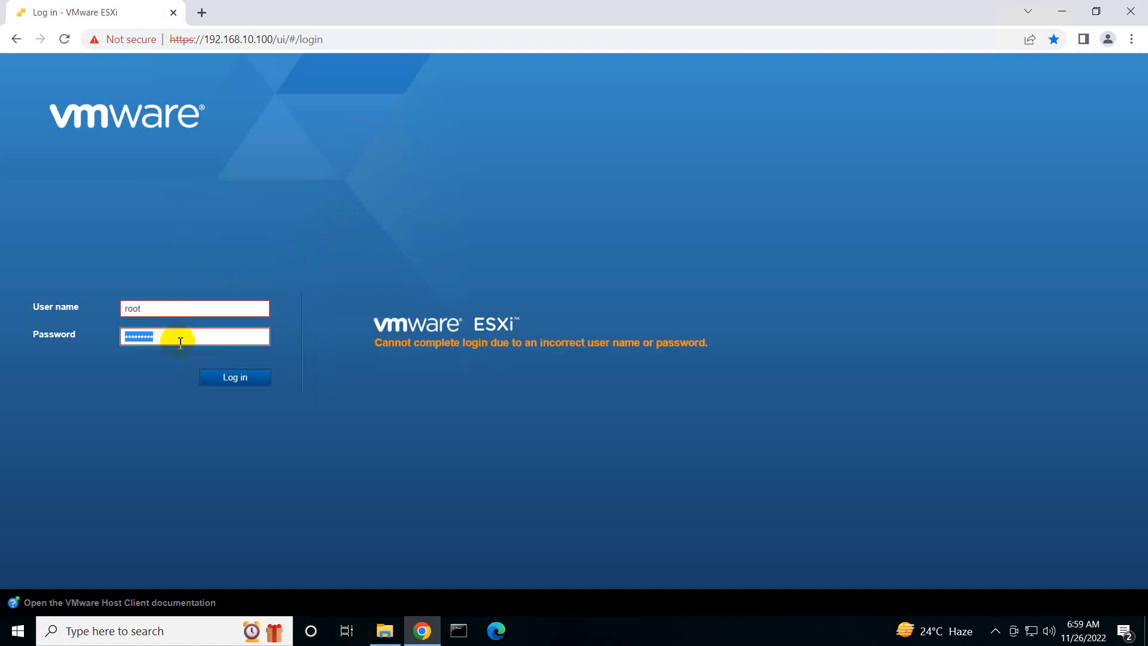
key("Return")
key("Return")
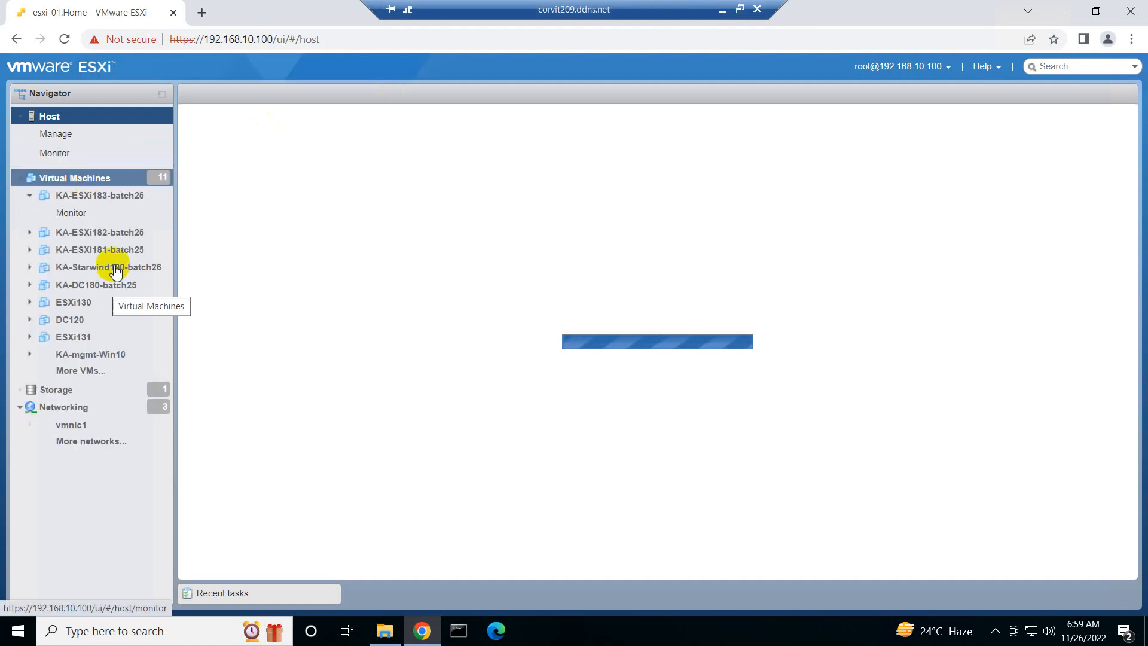
Open the settings of the KA-mgmt-Win10 virtual machine for editing and expand CD/DVD Drive 1
left_click(109, 362)
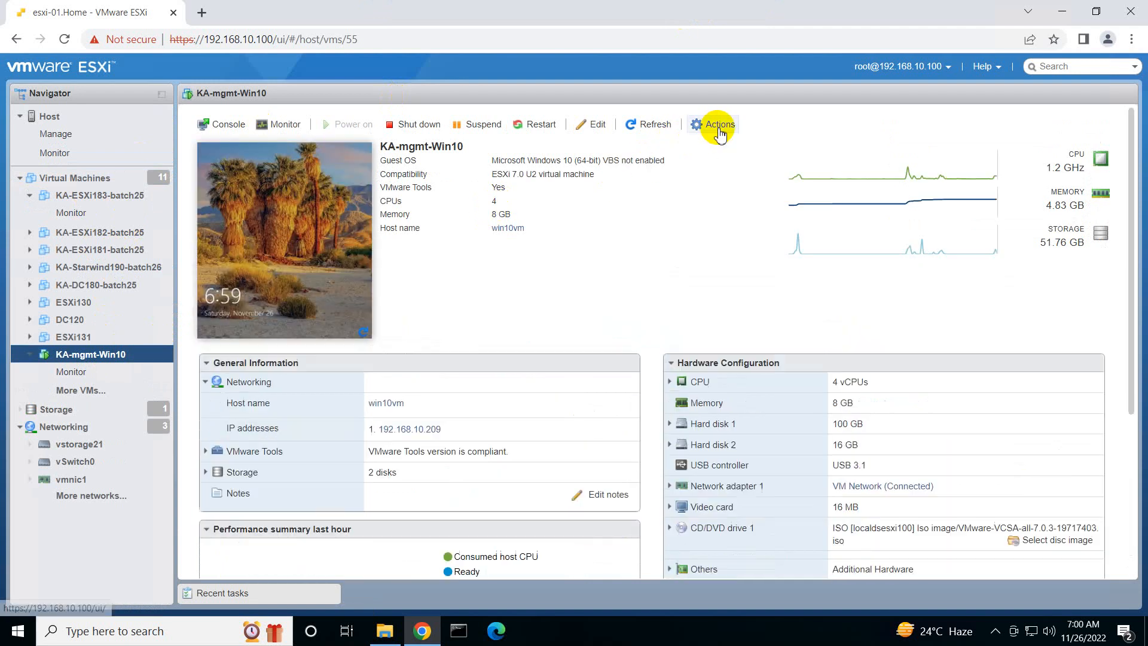
left_click(719, 132)
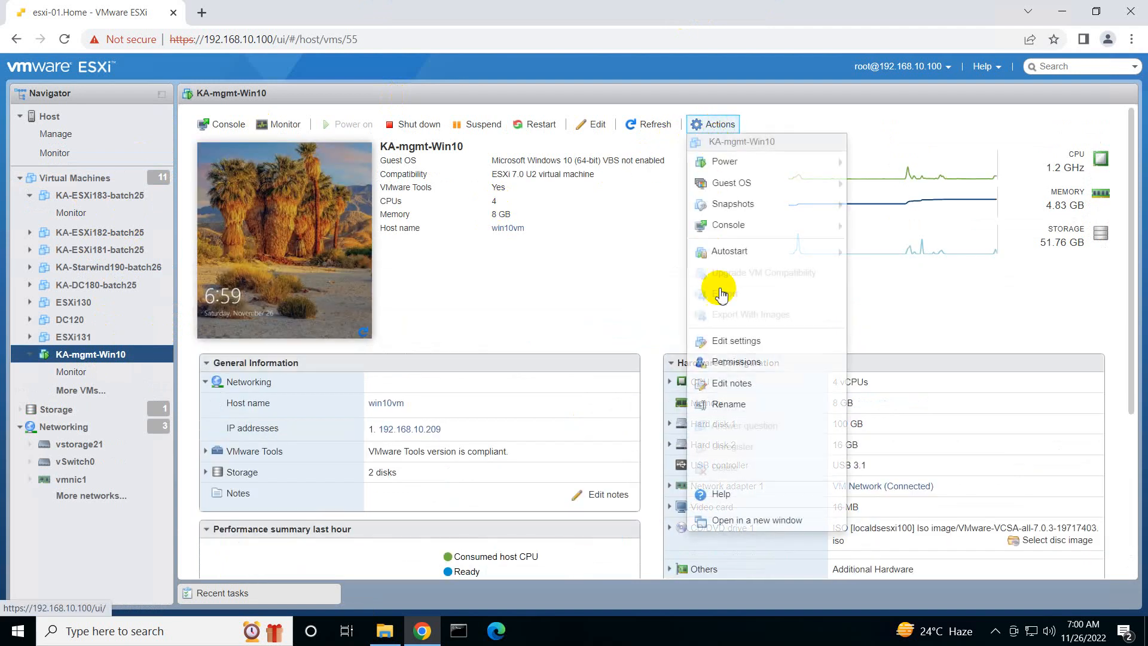
left_click(727, 347)
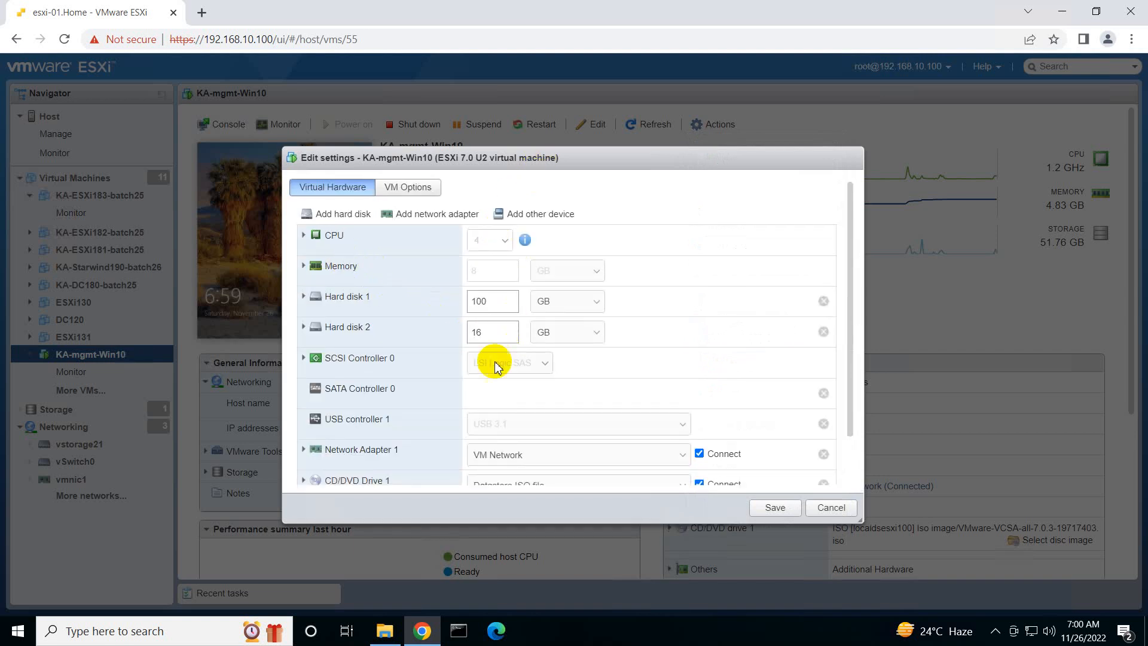
scroll(523, 405, "down", 2)
left_click(305, 427)
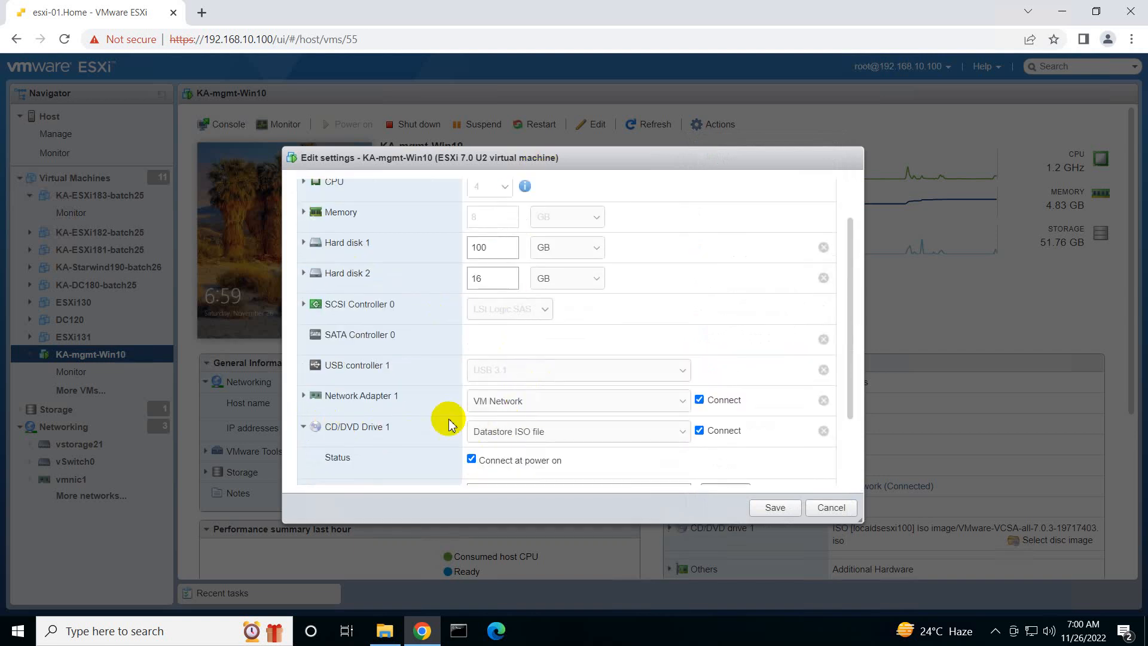
Set the CD/DVD media to W10.X64.8in1.ENU.NOV2016.iso from the Iso image folder on datastore localdsesxi100, and save the settings
scroll(491, 416, "down", 2)
left_click(711, 418)
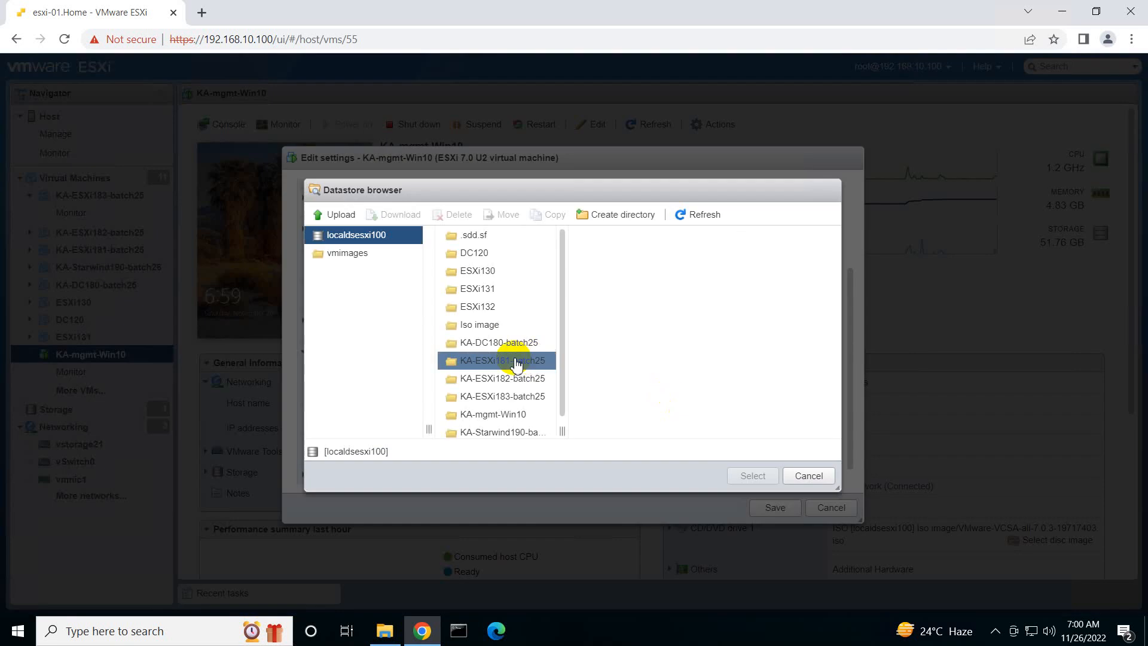
left_click(478, 330)
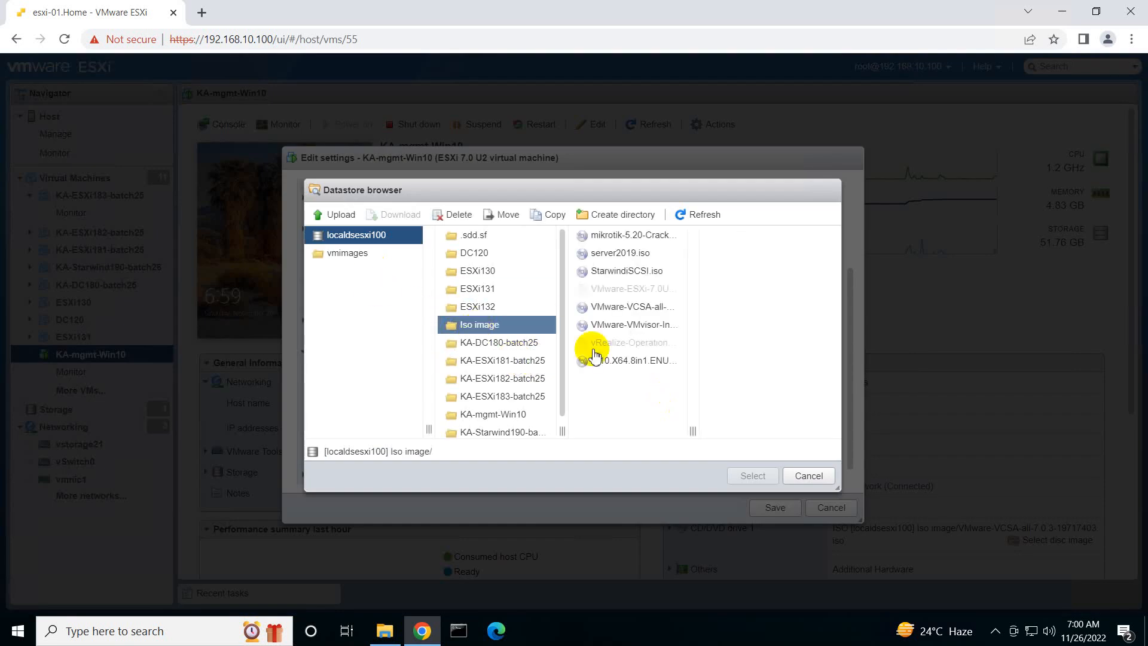
left_click(625, 361)
left_click(752, 477)
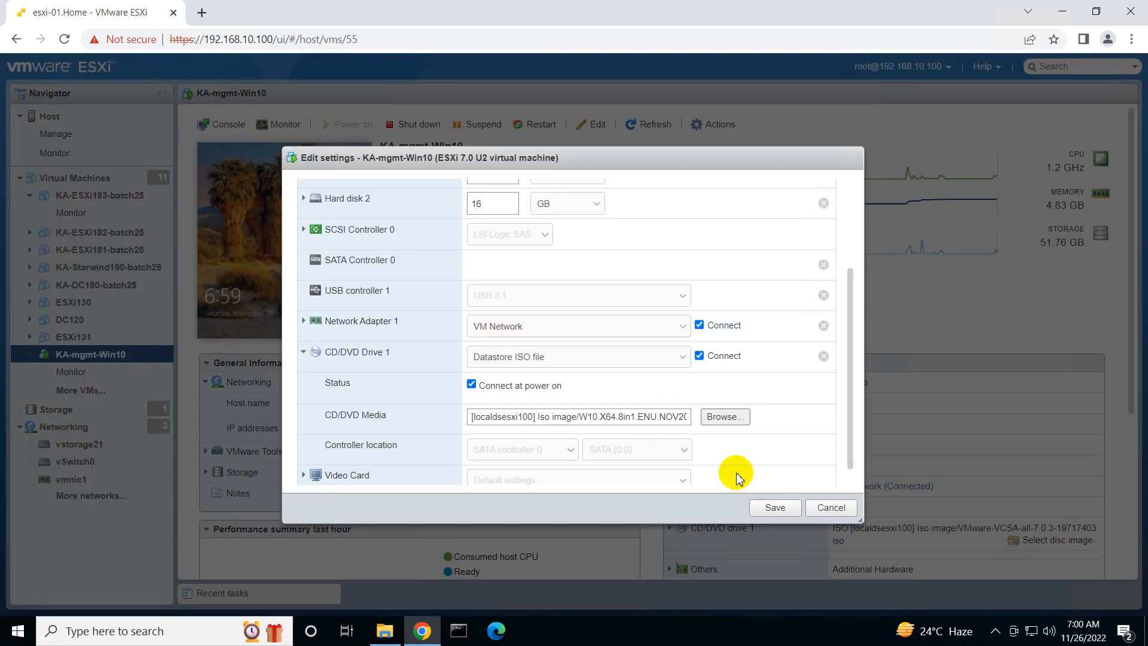
scroll(636, 401, "down", 1)
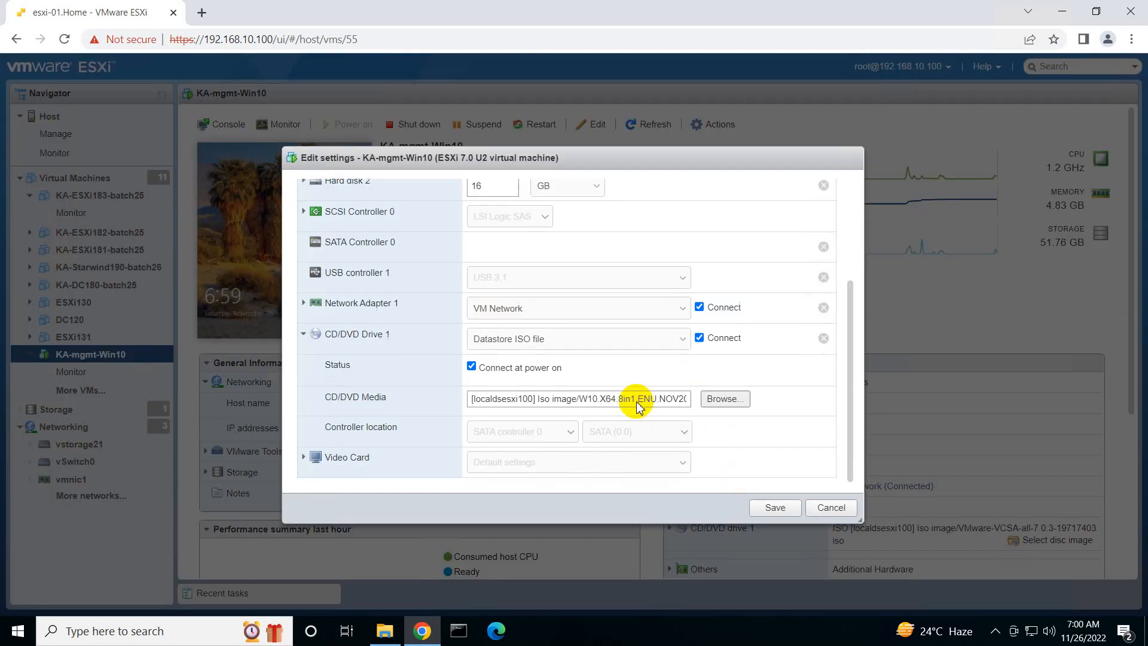
left_click(773, 508)
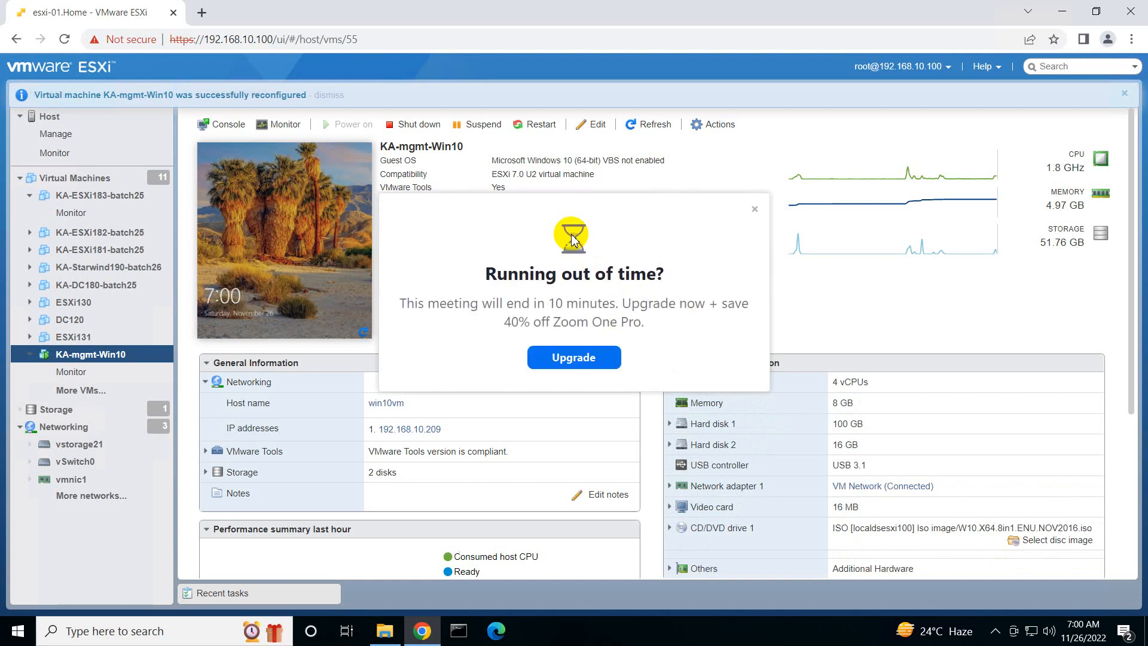
Dismiss the Zoom upgrade notice, return to the Paint notes, and read the latest replies in the meeting chat
left_click(754, 210)
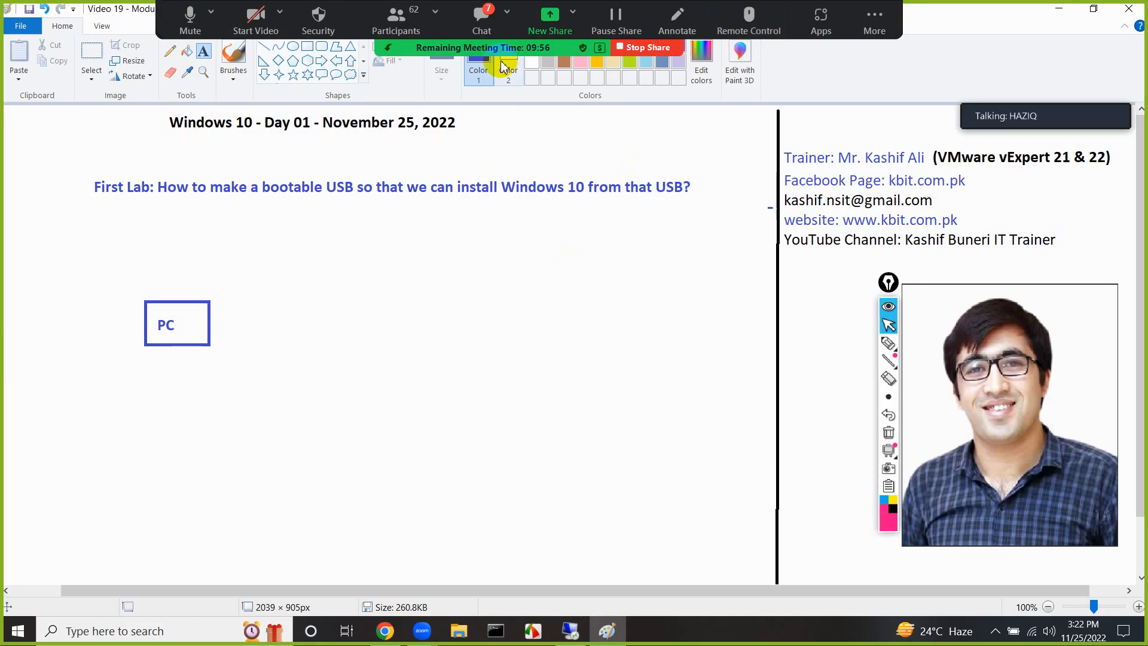
left_click(478, 24)
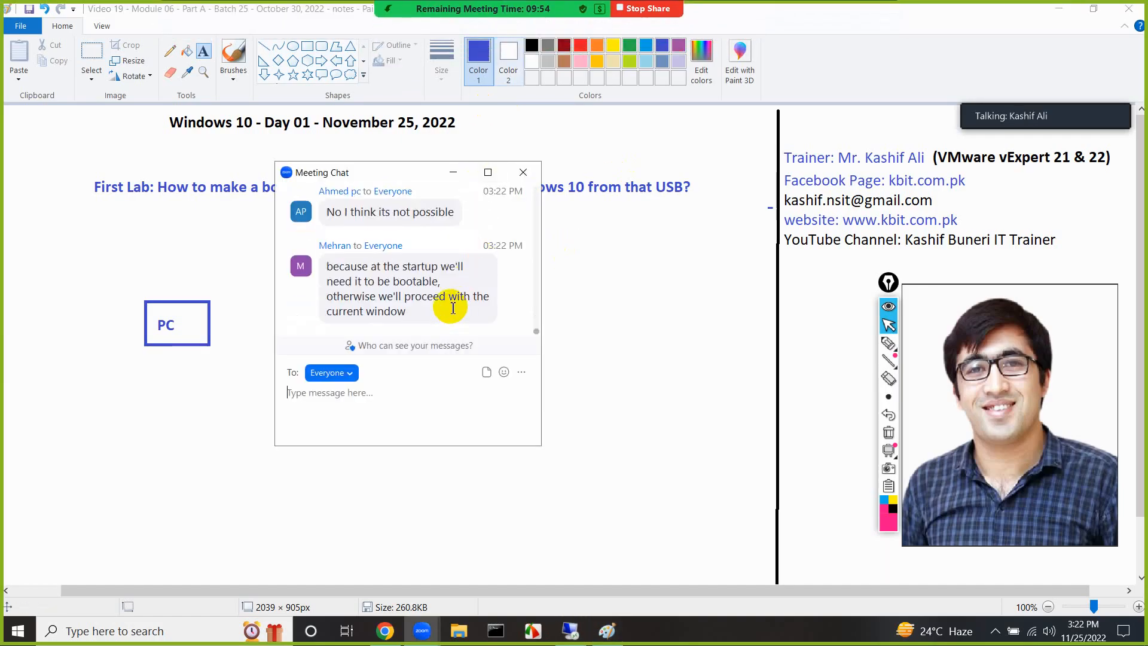
scroll(341, 239, "up", 3)
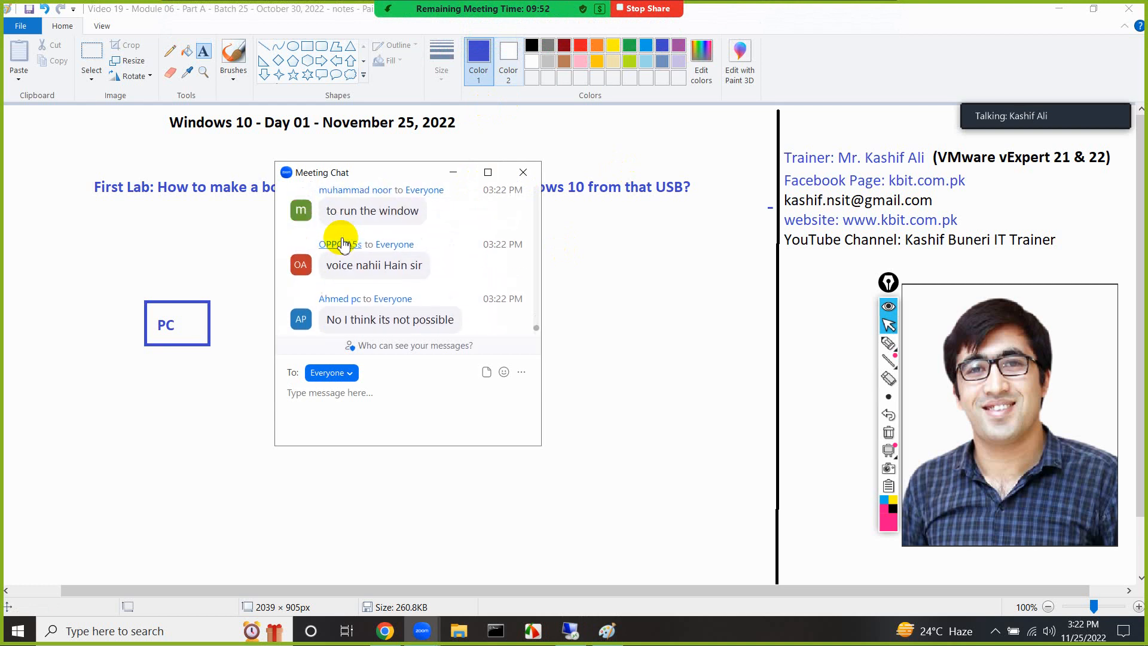
scroll(342, 244, "down", 3)
scroll(338, 251, "up", 3)
scroll(333, 293, "up", 1)
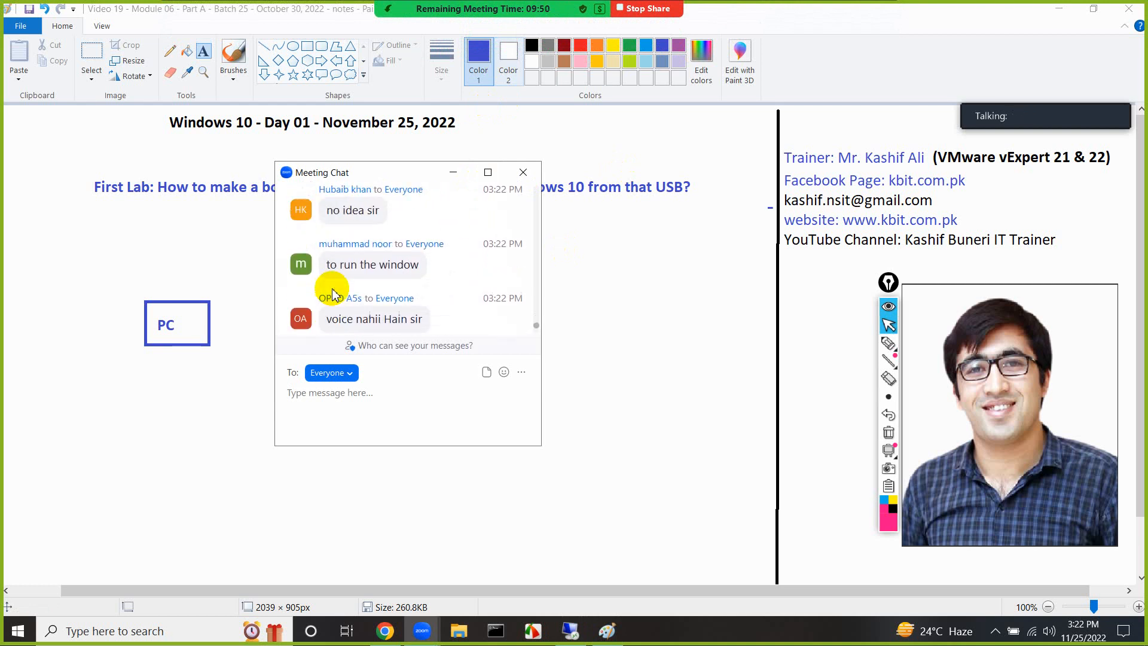
scroll(332, 296, "down", 1)
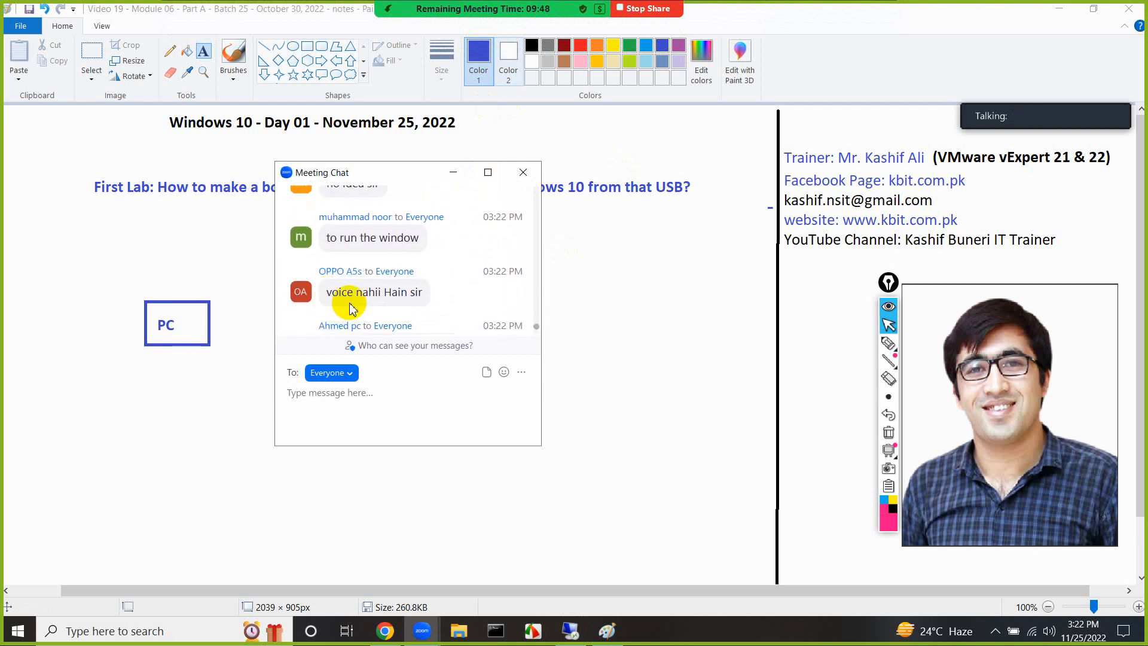
scroll(353, 308, "down", 1)
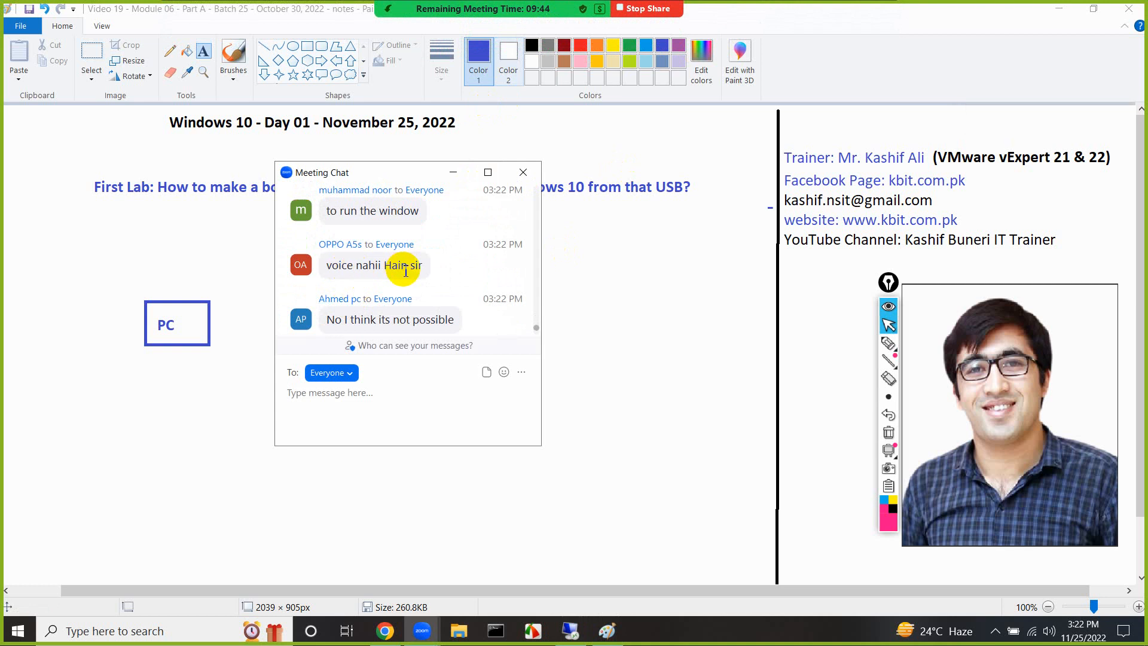
scroll(405, 272, "down", 3)
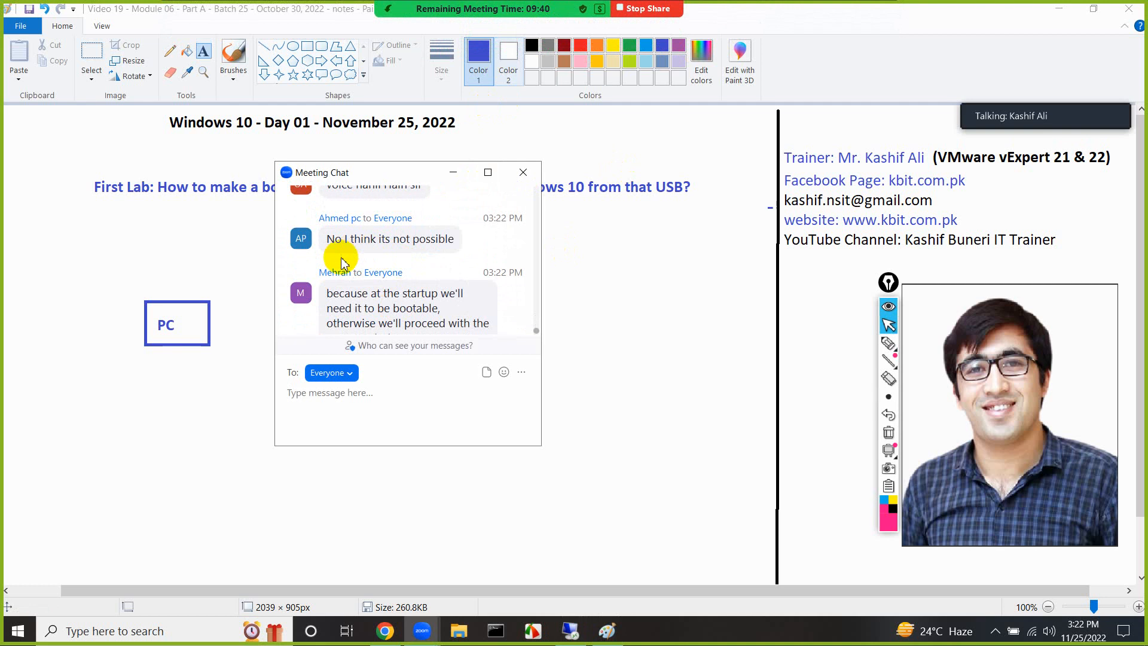
scroll(371, 266, "down", 1)
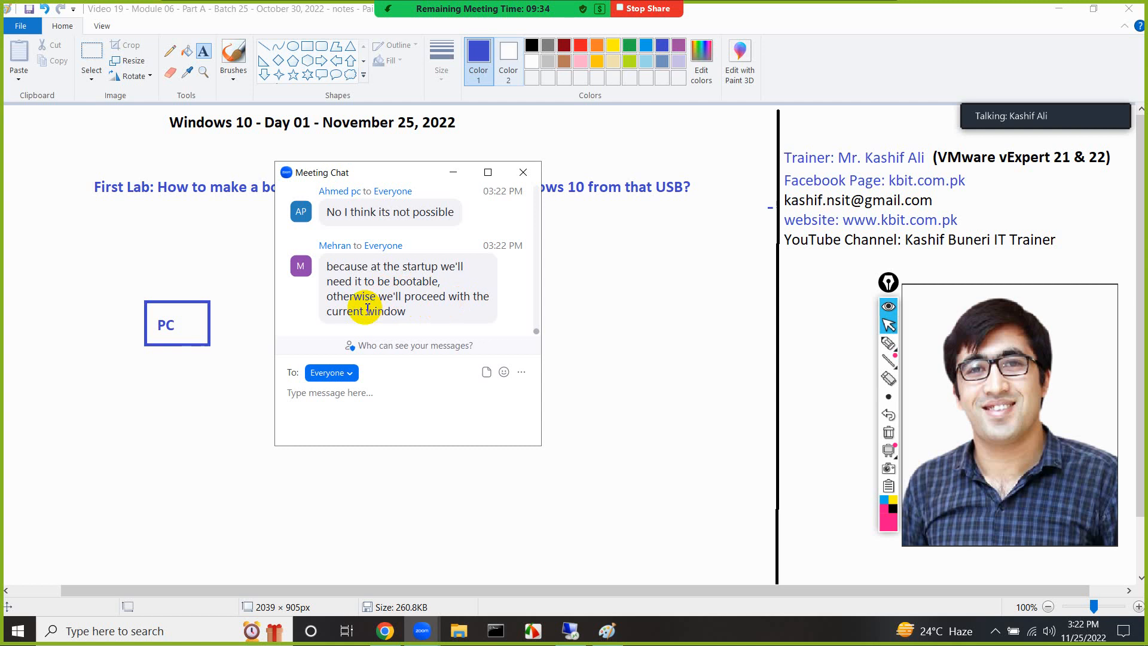
left_click(523, 172)
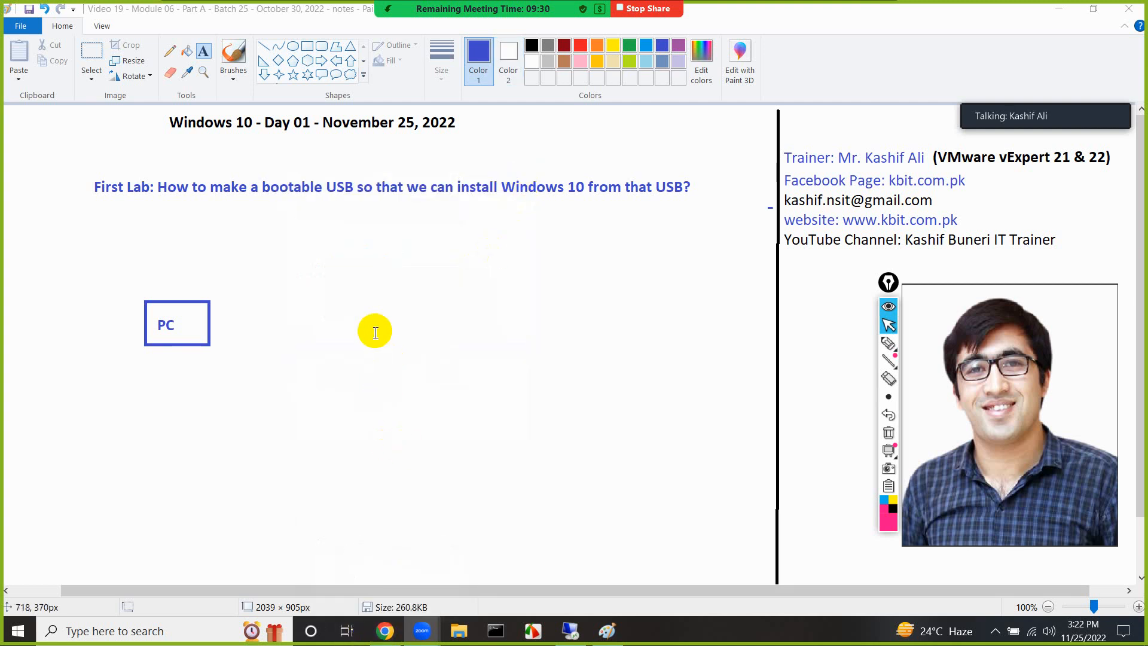
Add the text "two methods" beside the PC box, with a line slanting down and left to the label "Using a software"
left_click(430, 285)
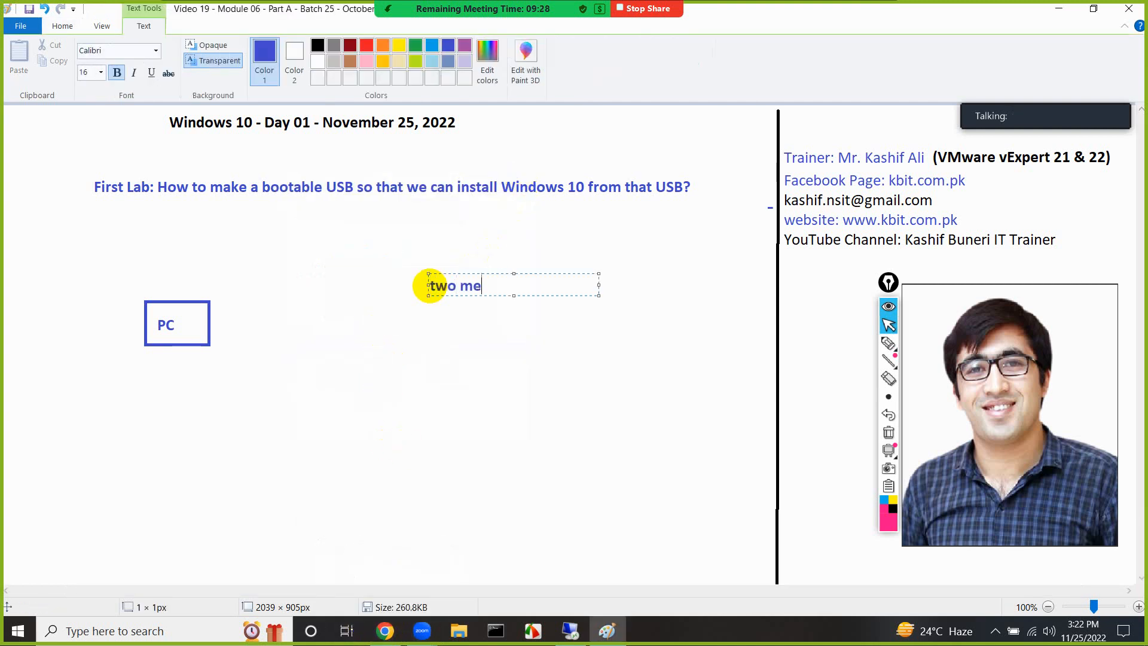
left_click(426, 315)
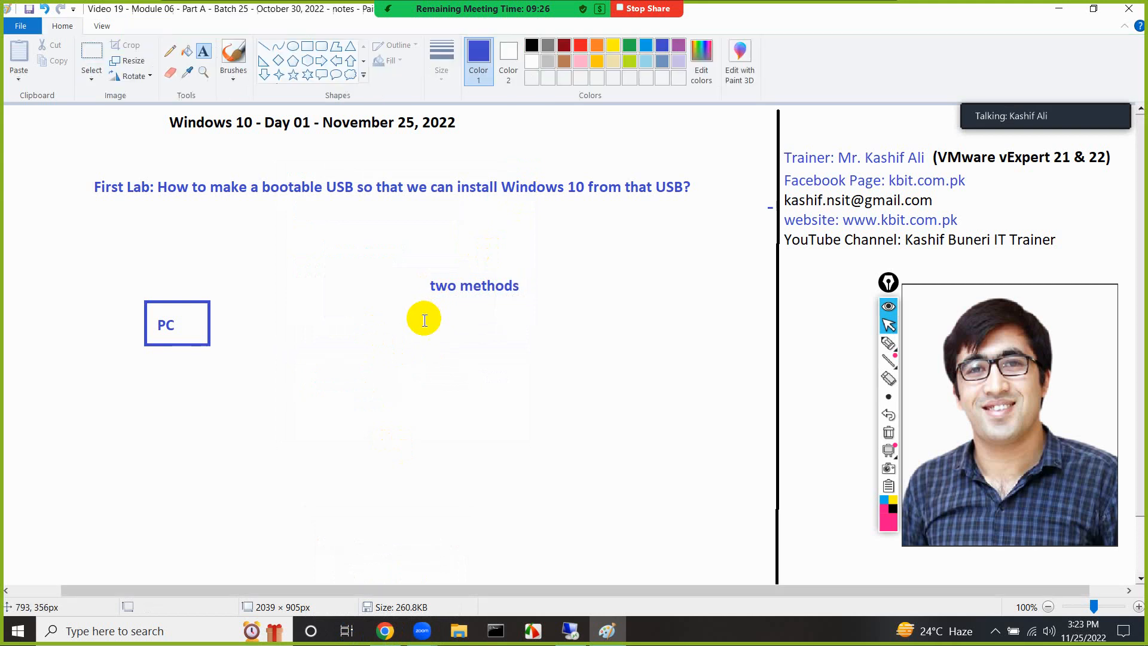
left_click(263, 46)
left_click_drag(458, 299, 406, 330)
left_click(203, 51)
left_click(353, 347)
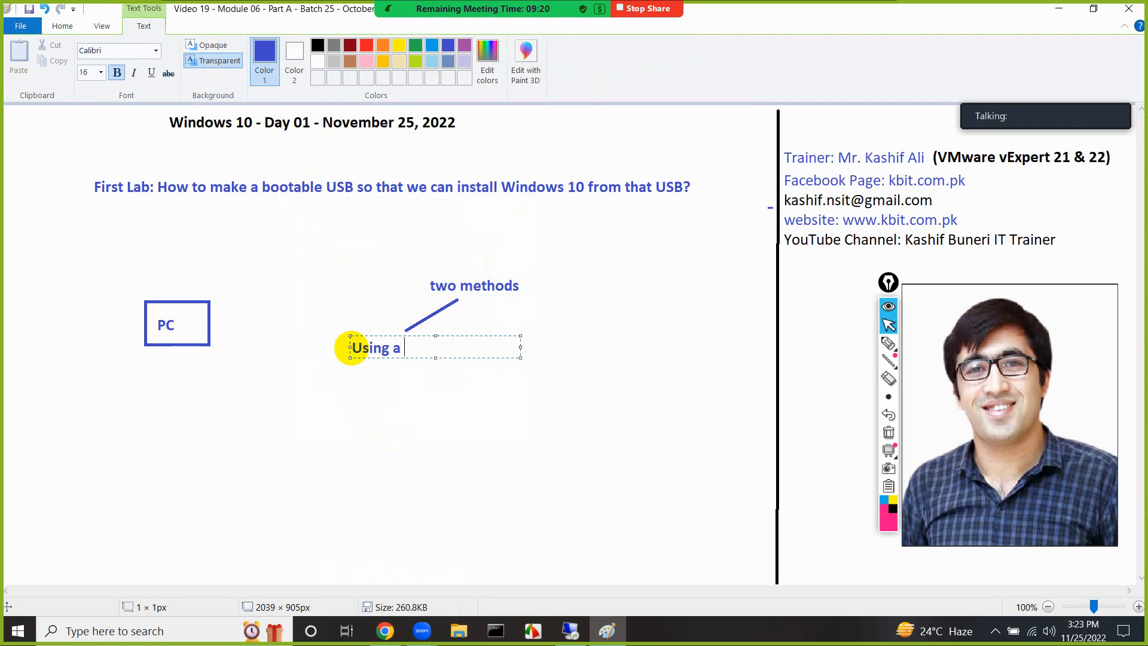
left_click(363, 397)
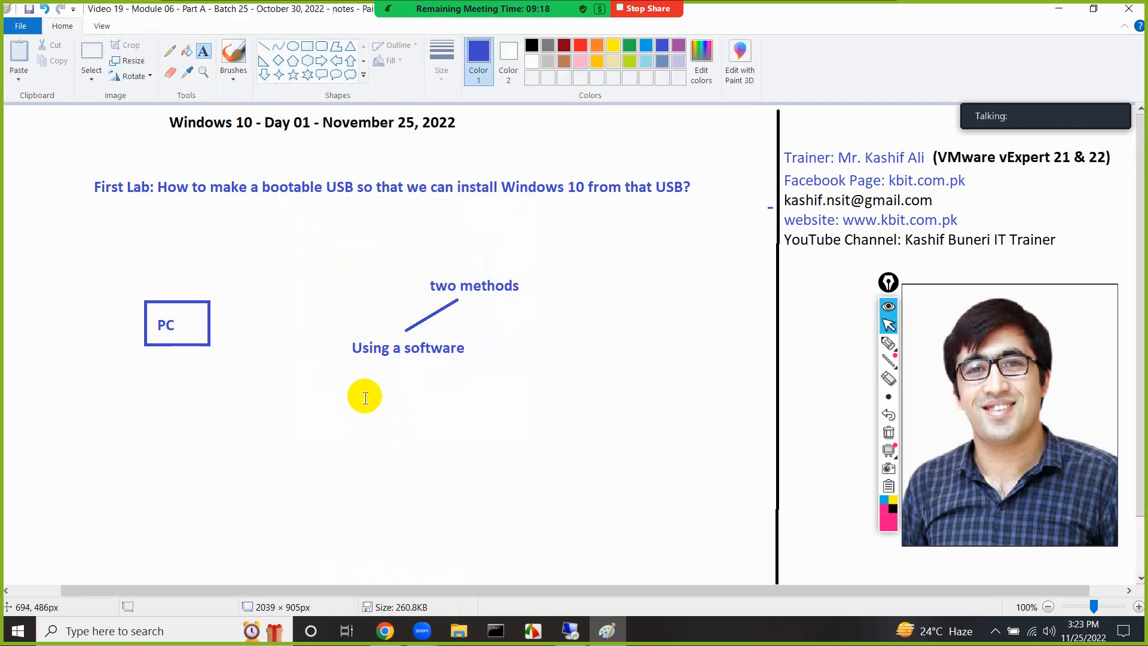
Draw a second branch line about 58 × 65 px from "two methods" down and right, and label it "using cmd commands"
left_click(264, 46)
left_click_drag(515, 299, 550, 338)
left_click(203, 51)
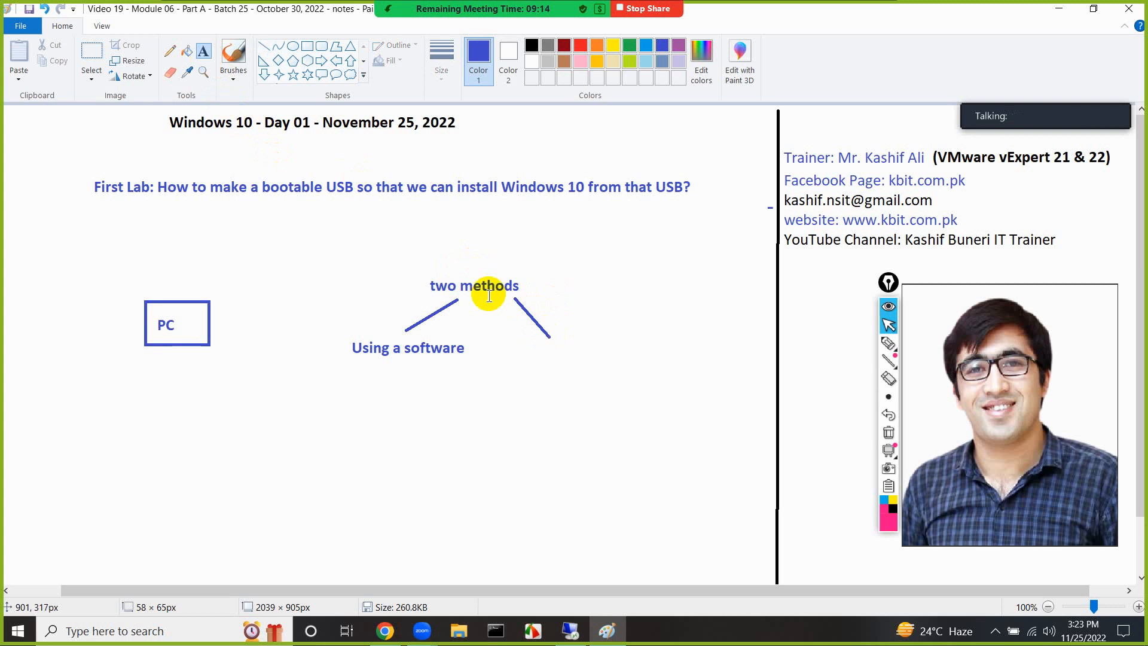
left_click(542, 350)
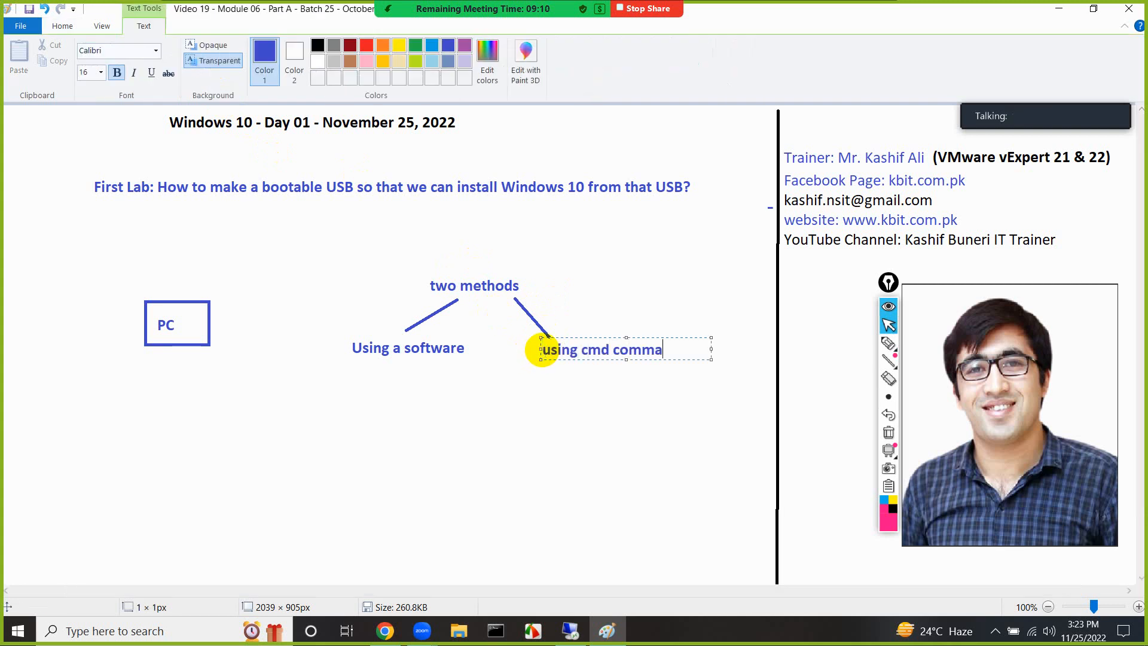
left_click(525, 389)
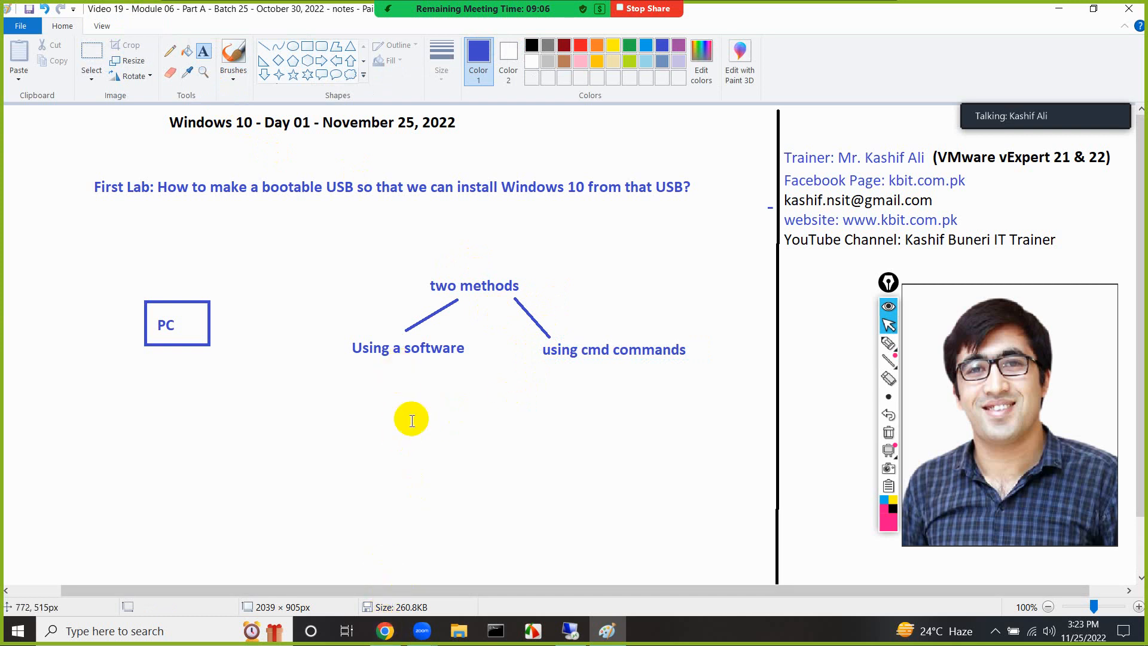
Switch to Chrome and search Google for "bootable usb software"
left_click(391, 635)
triple_click(285, 92)
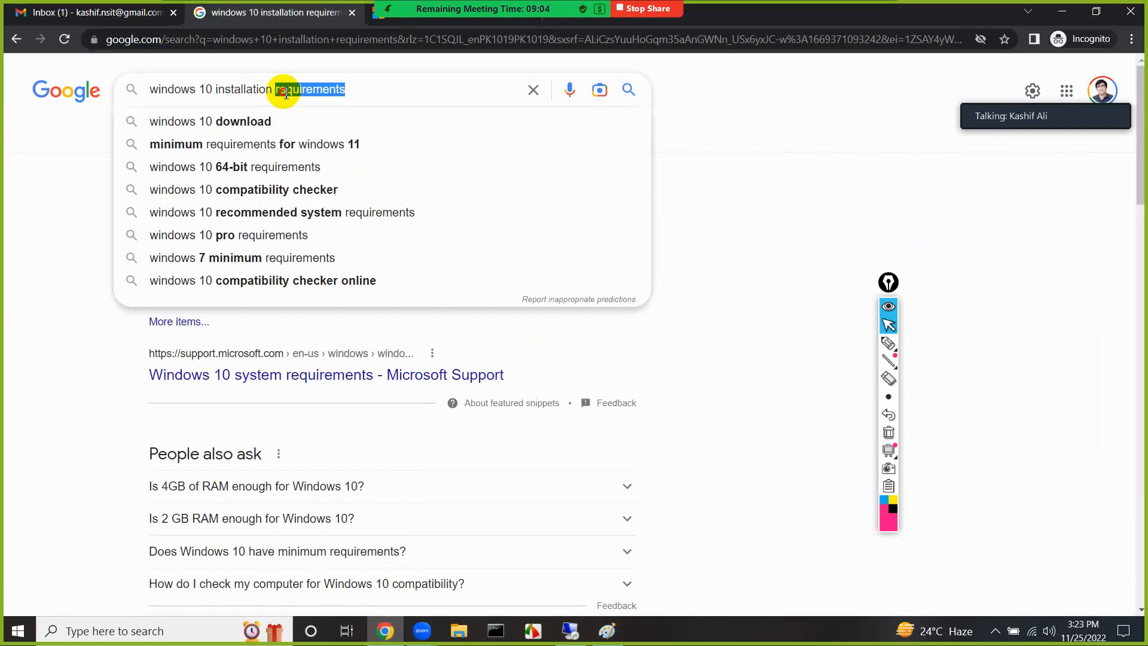
type("bootable us")
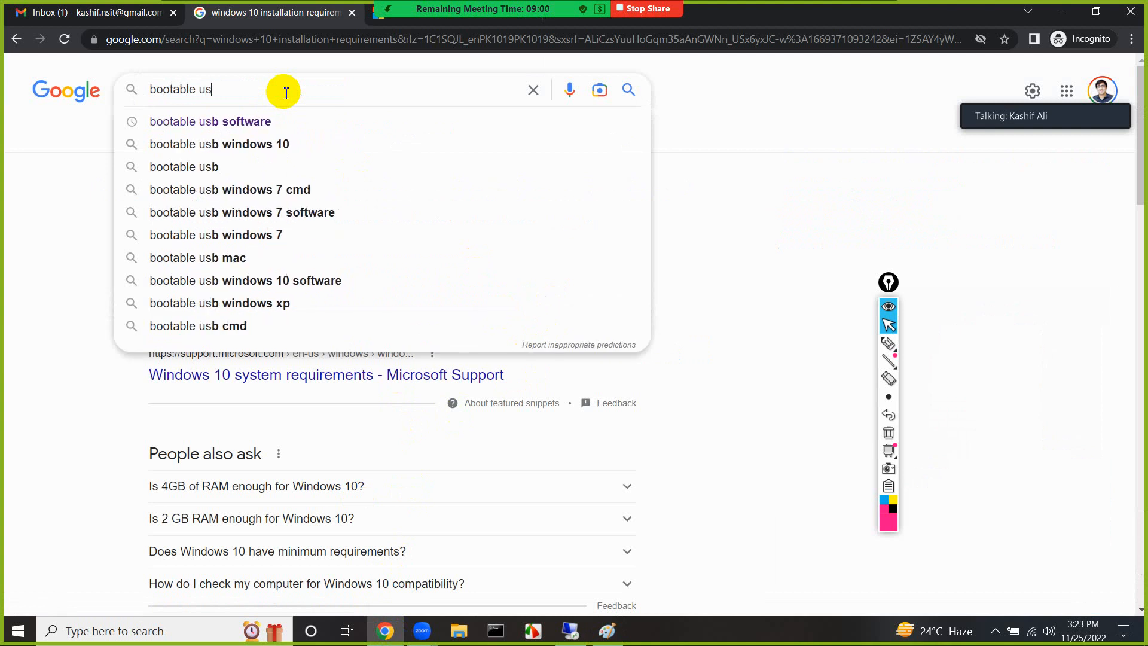
key("Down")
key("Return")
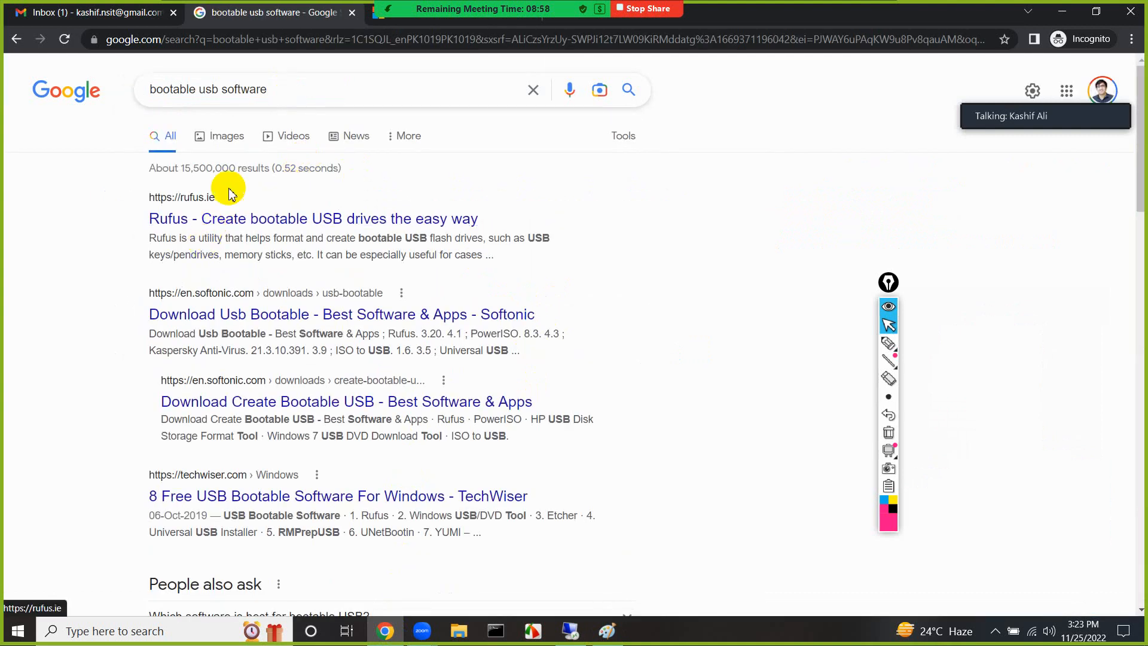
Open the TechWiser result "8 Free USB Bootable Software For Windows" in a new tab and display it
scroll(219, 266, "down", 1)
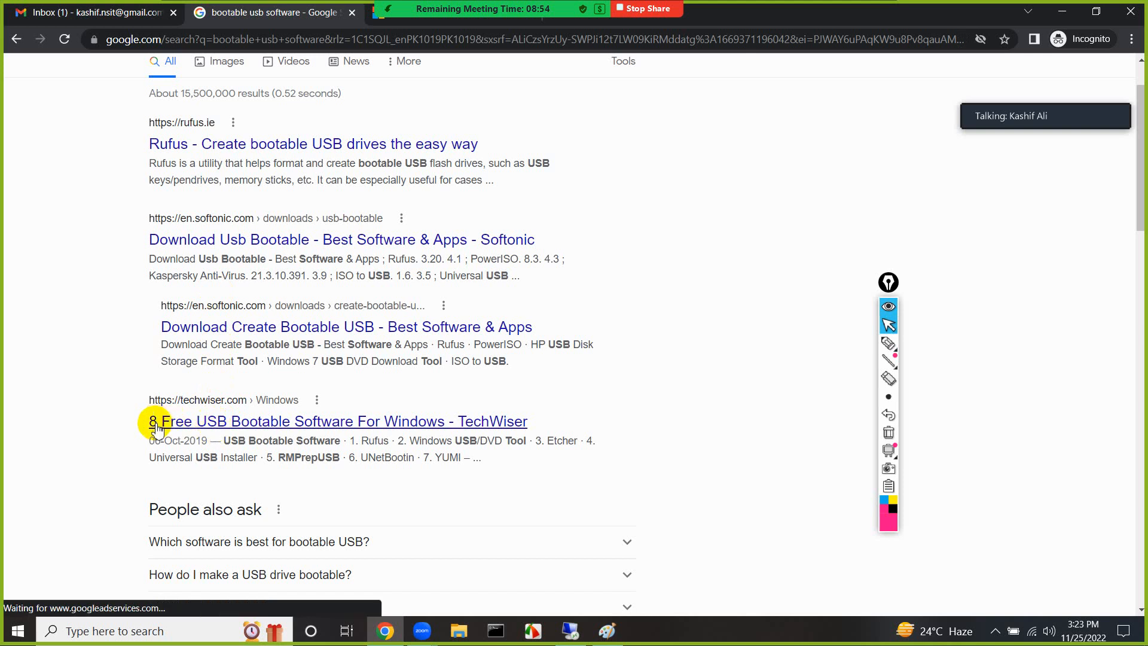
right_click(226, 430)
left_click(236, 437)
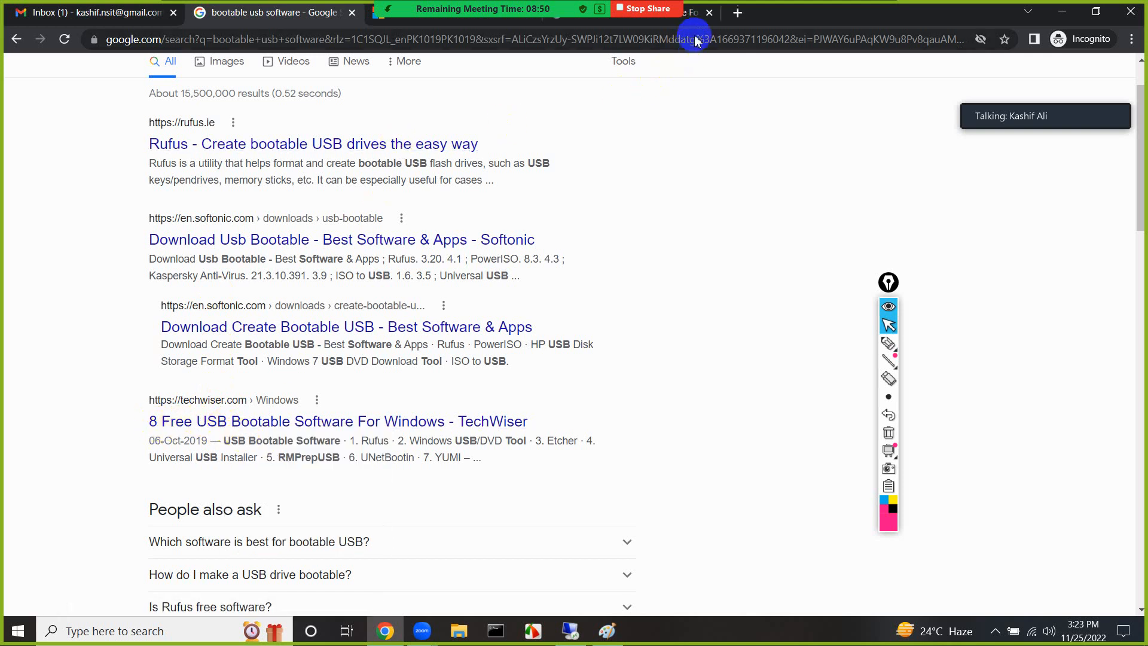
left_click(692, 12)
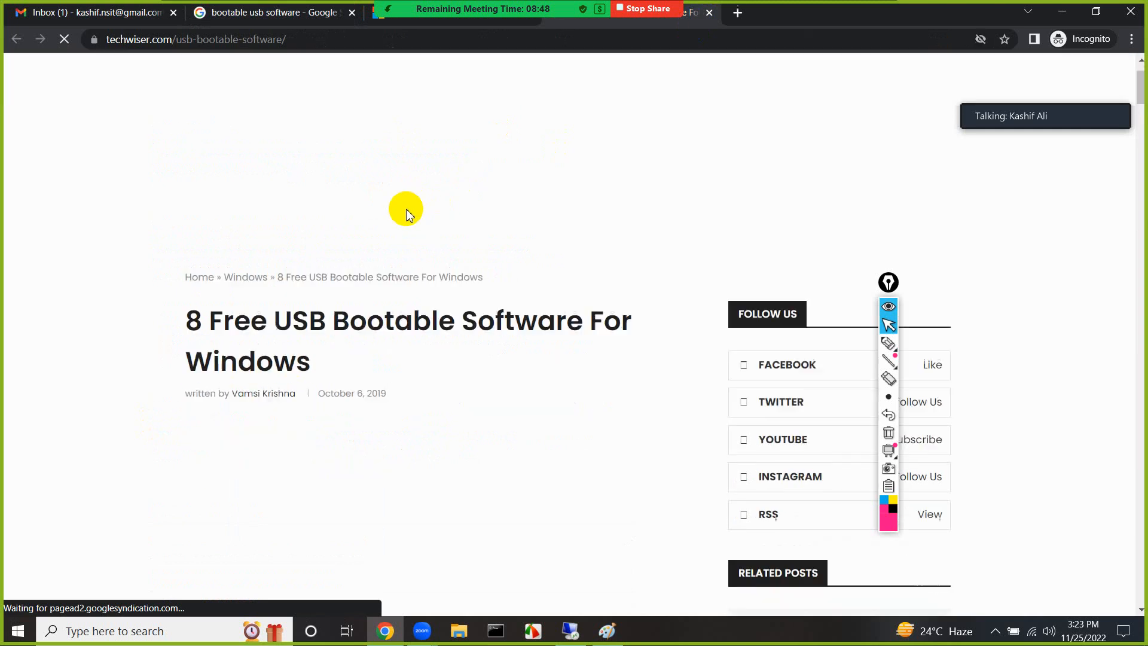
Look through the article's Rufus and Windows USB/DVD Tool sections
scroll(406, 209, "down", 10)
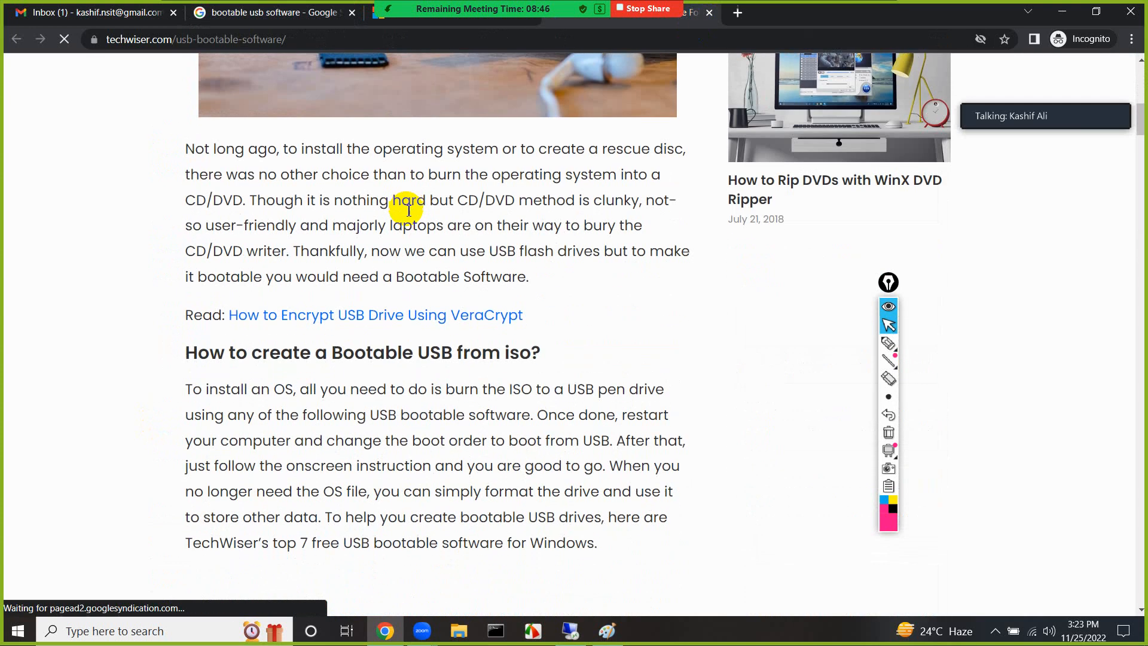
scroll(408, 210, "down", 10)
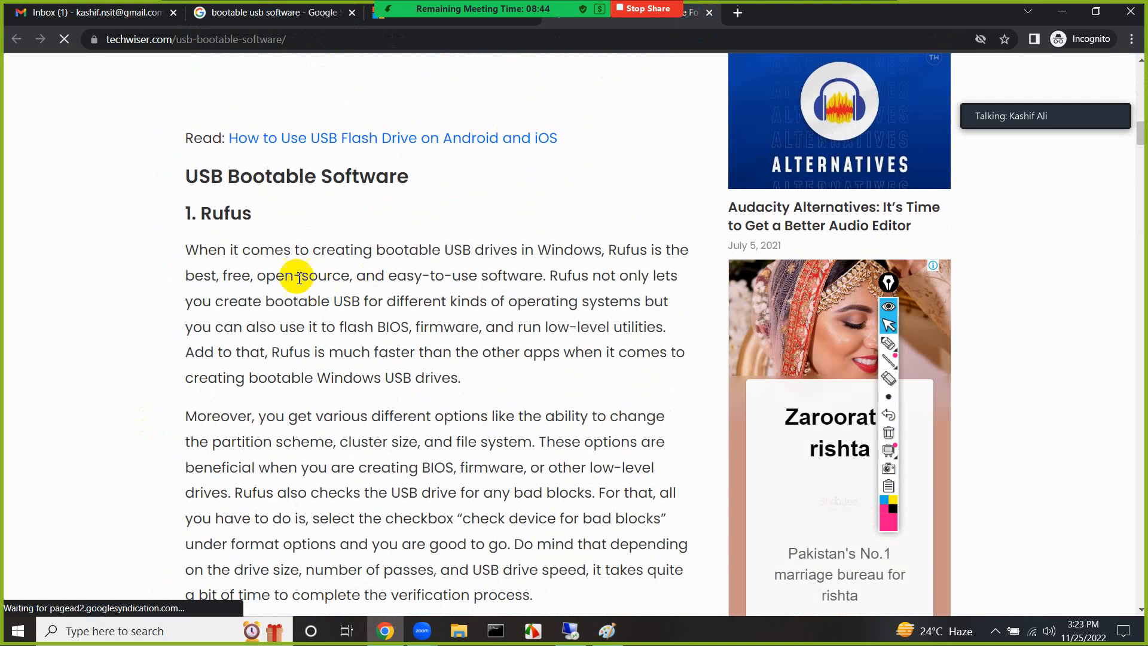
left_click_drag(213, 214, 251, 217)
left_click(251, 217)
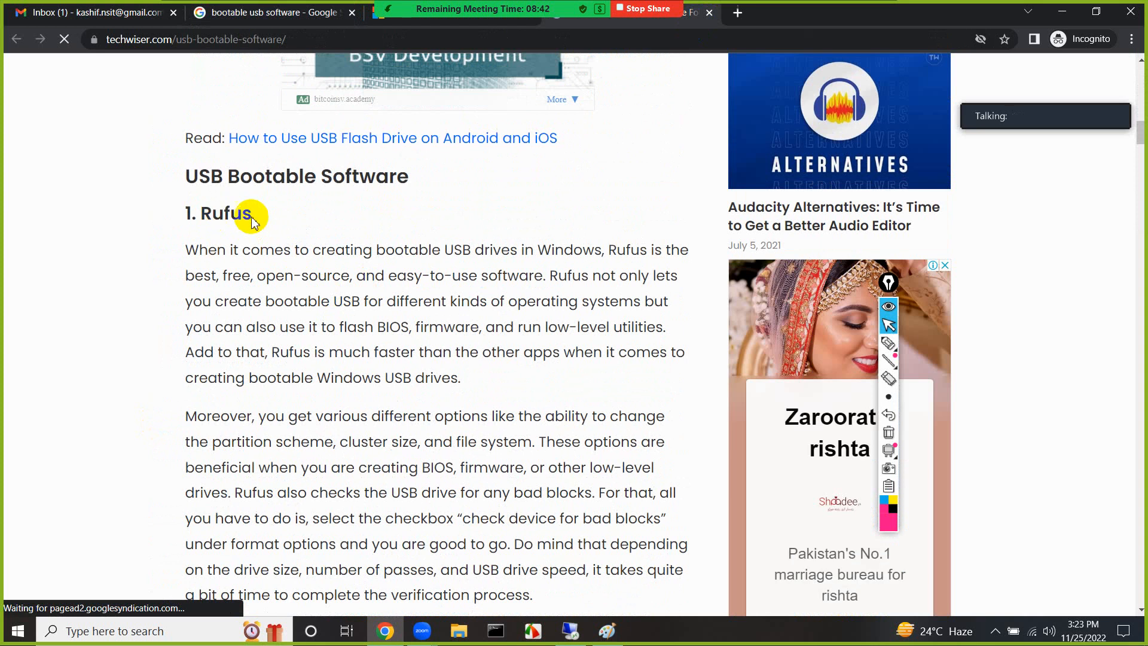
scroll(199, 210, "down", 3)
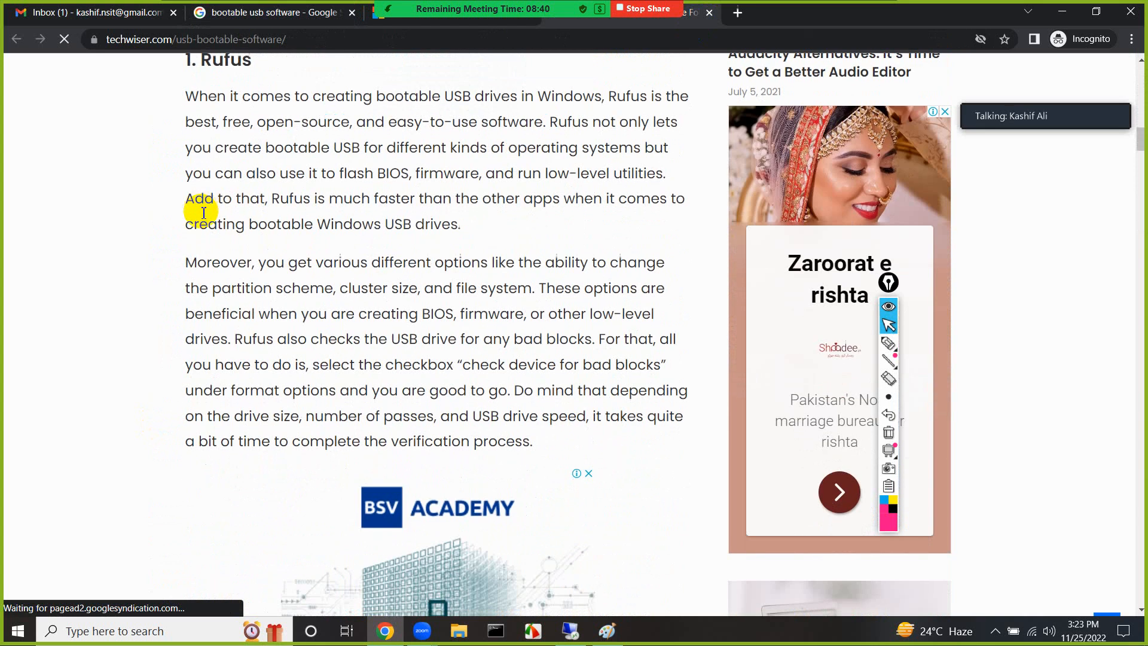
scroll(204, 212, "down", 16)
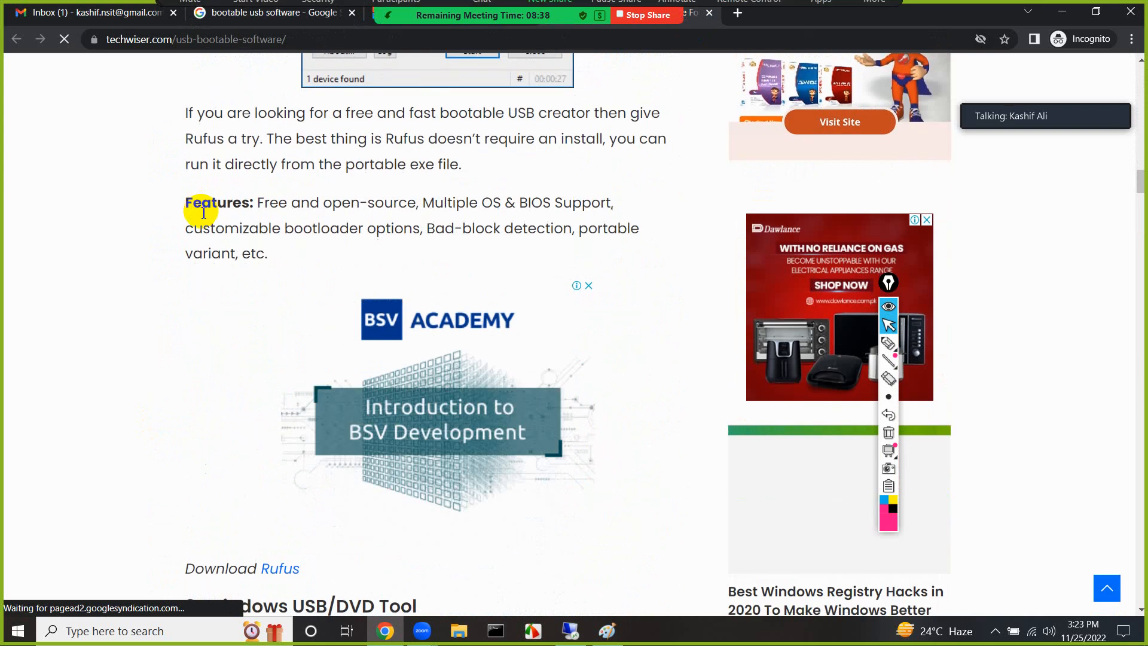
scroll(203, 213, "down", 6)
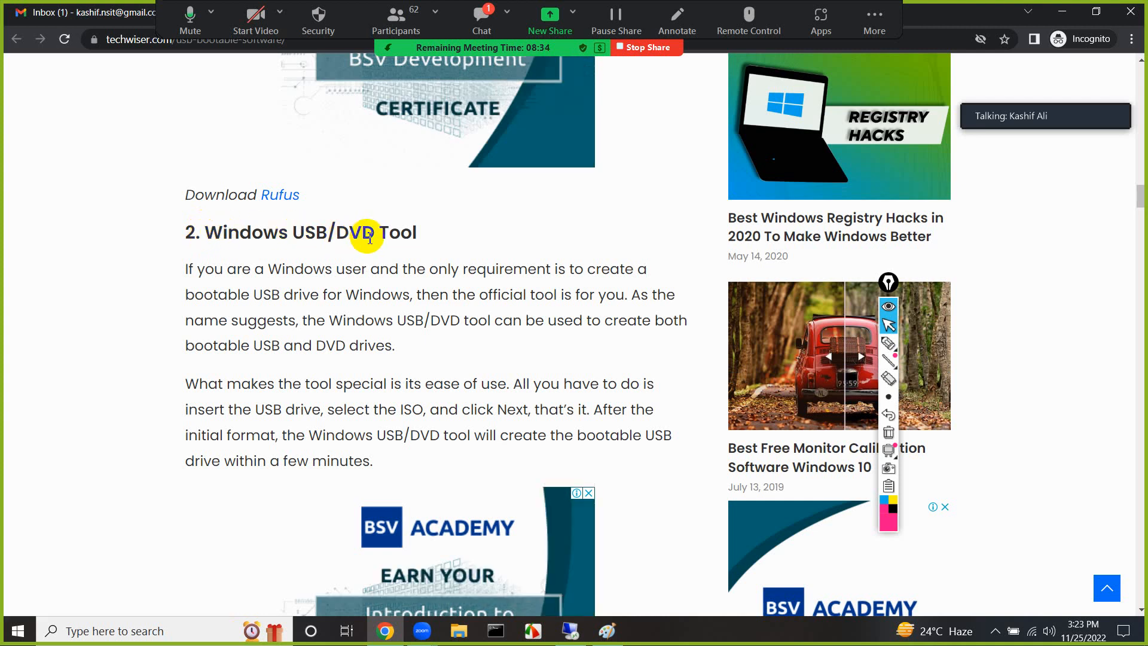
Return to Paint, outline "using cmd commands" in pink with an arrow pointing down from it, and clear these annotations
left_click(607, 631)
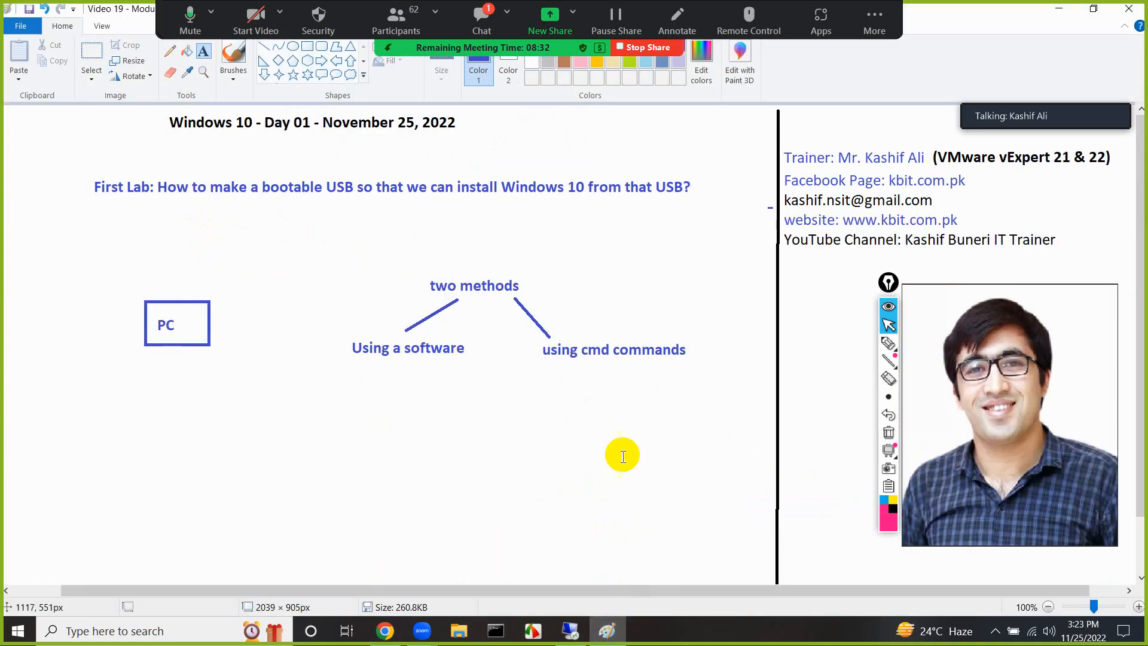
left_click(888, 343)
mouse_move(610, 333)
left_mouse_down()
mouse_move(541, 356)
mouse_move(691, 379)
mouse_move(666, 339)
mouse_move(562, 366)
mouse_move(567, 425)
left_mouse_up()
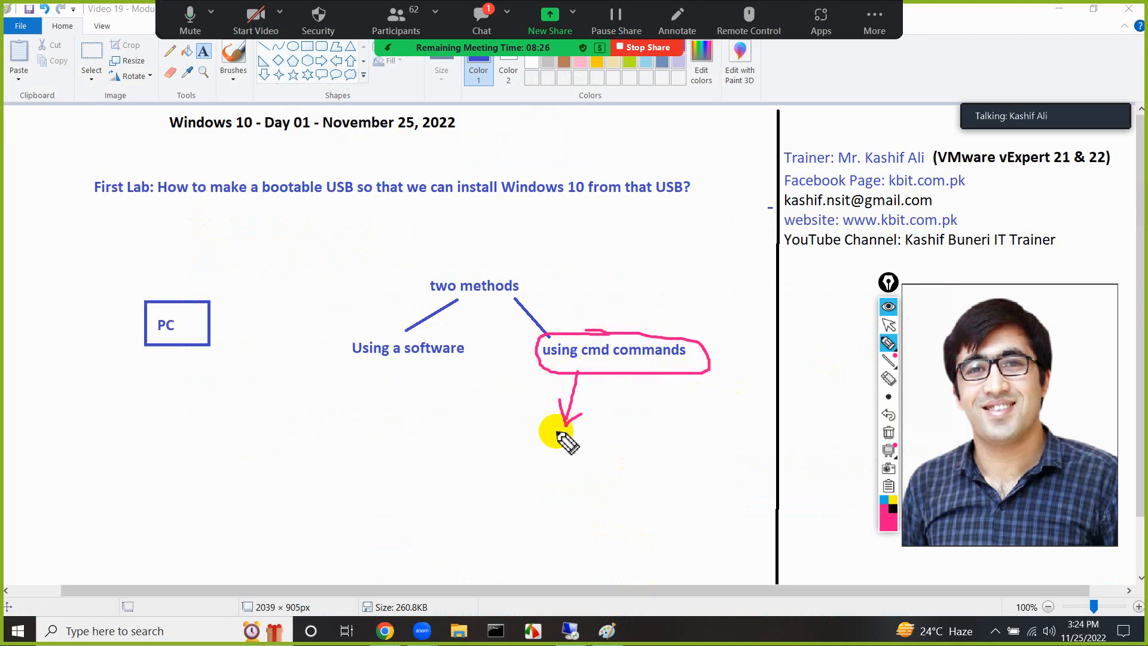
left_click(888, 432)
left_click(887, 327)
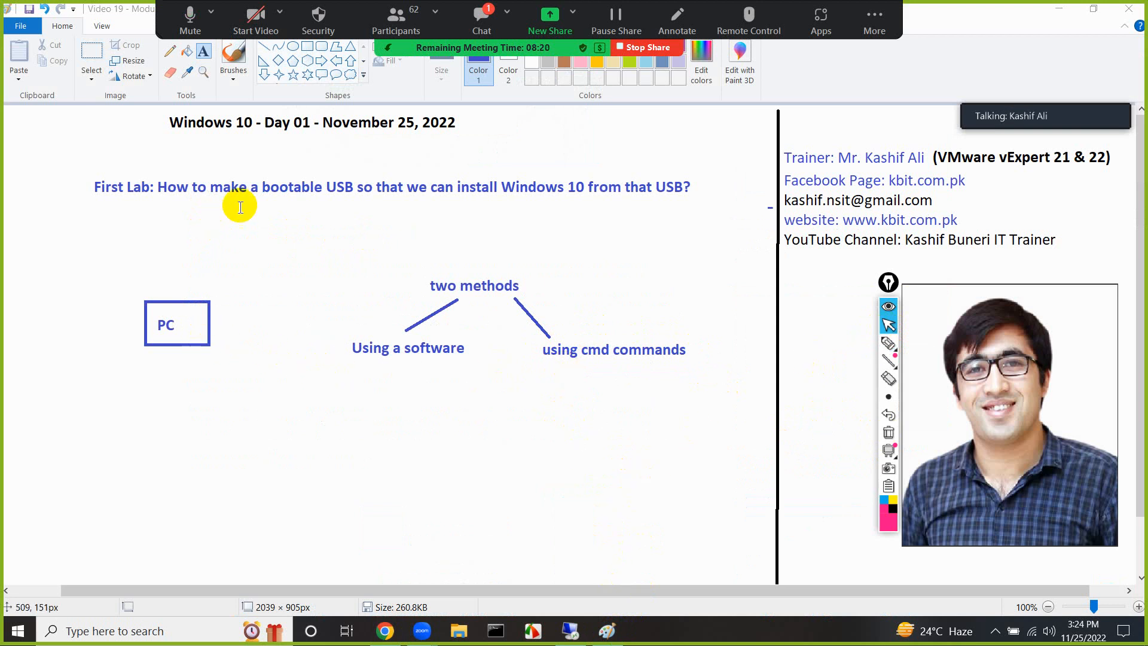
Draw a rectangle about 181 × 49 px in the empty area below the two method labels
left_click(307, 50)
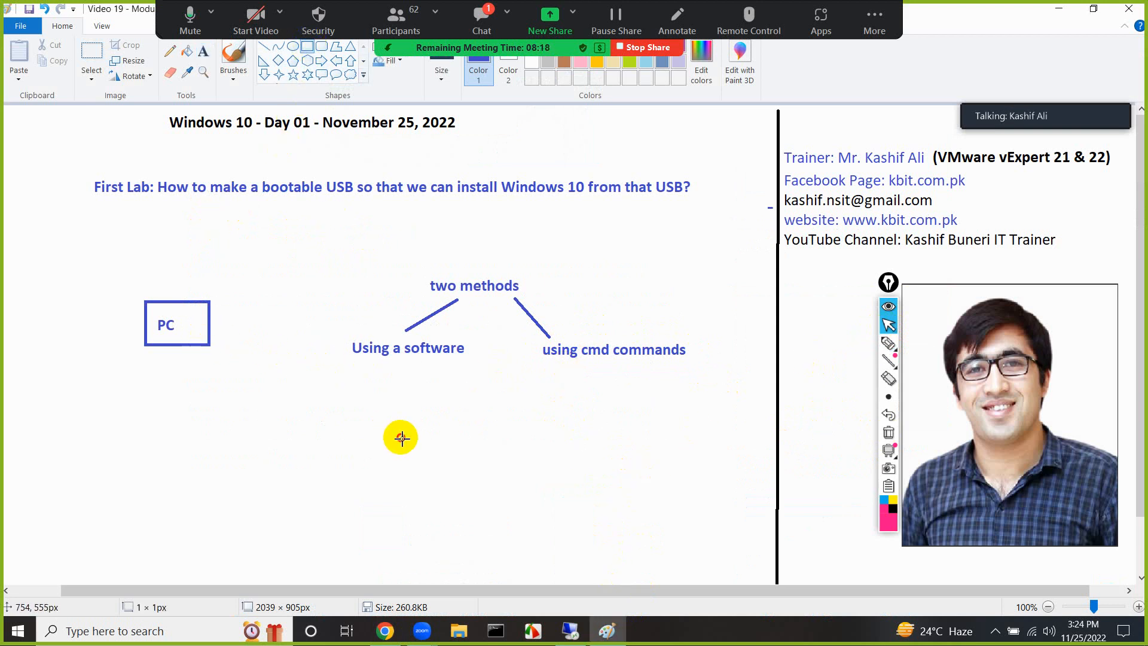
left_click_drag(400, 437, 509, 466)
Open the meeting chat, read the latest question about software versus CMD, and close the chat window
left_click(478, 17)
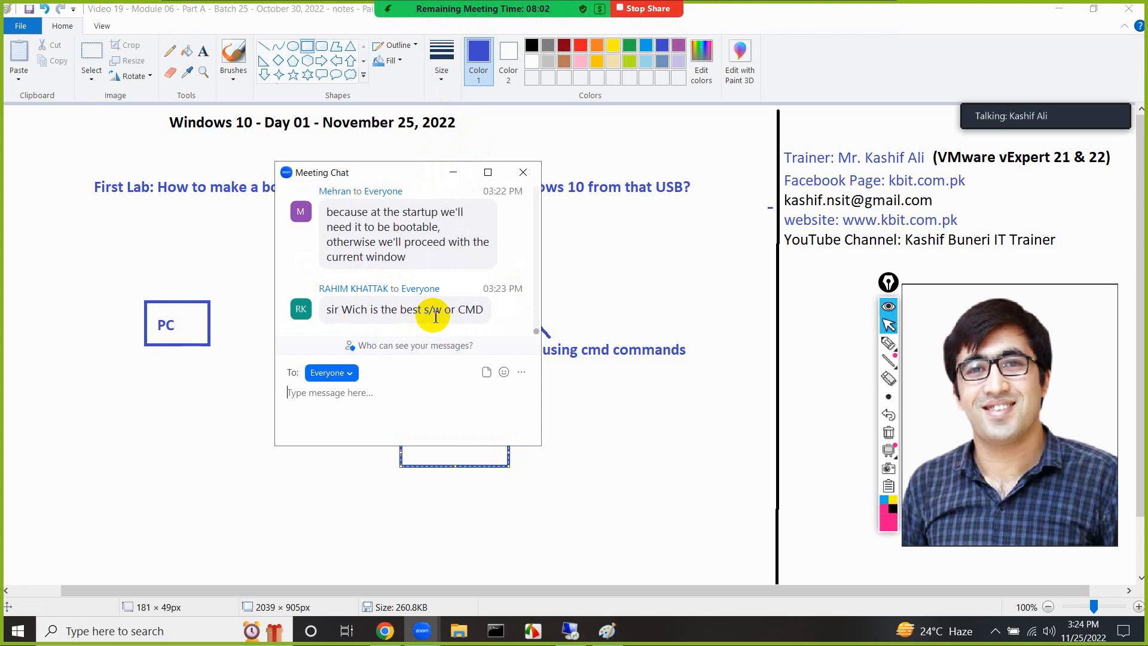
left_click_drag(401, 172, 353, 172)
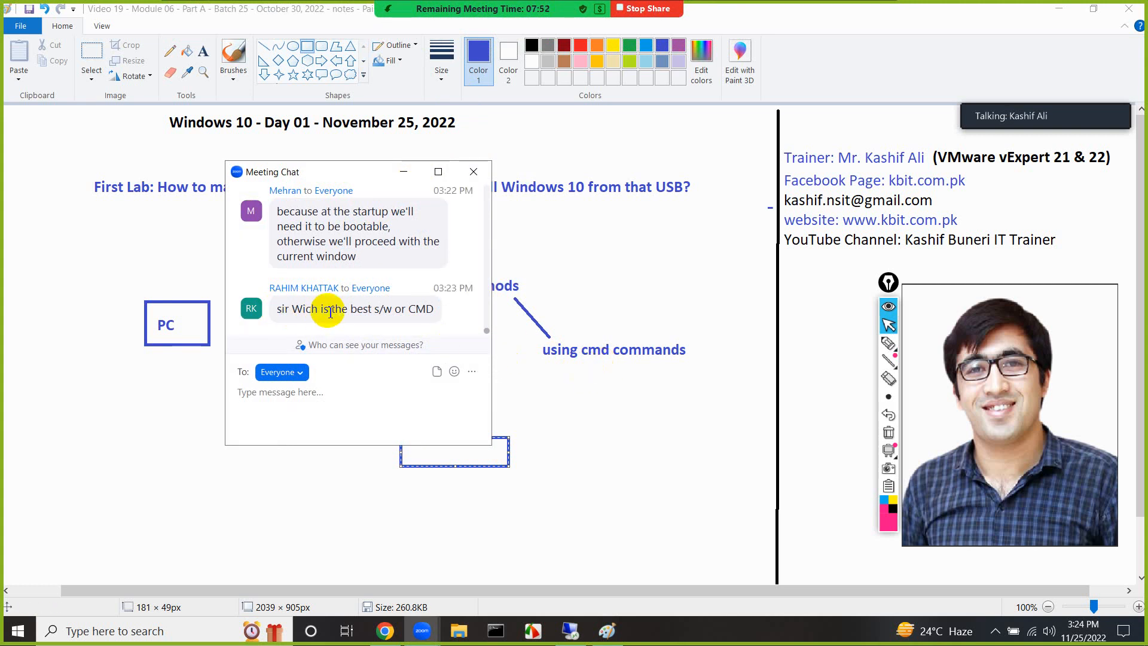
left_click(473, 172)
Recolor the new rectangle red and add the text "Hardware" inside it
left_click(580, 46)
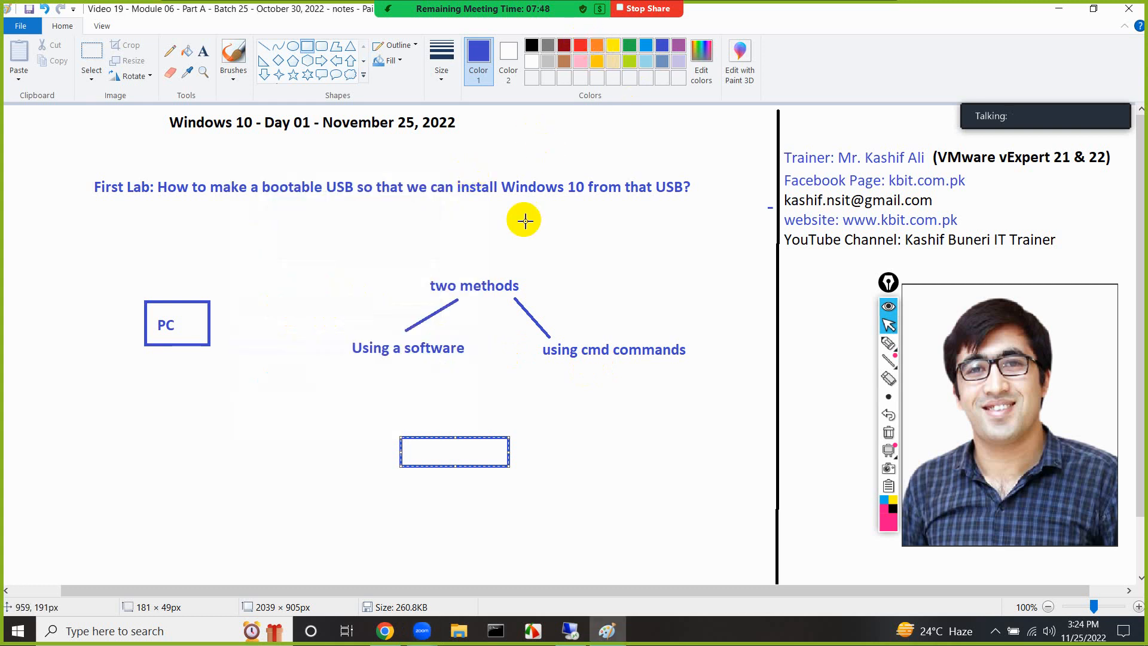
left_click(204, 56)
left_click(414, 443)
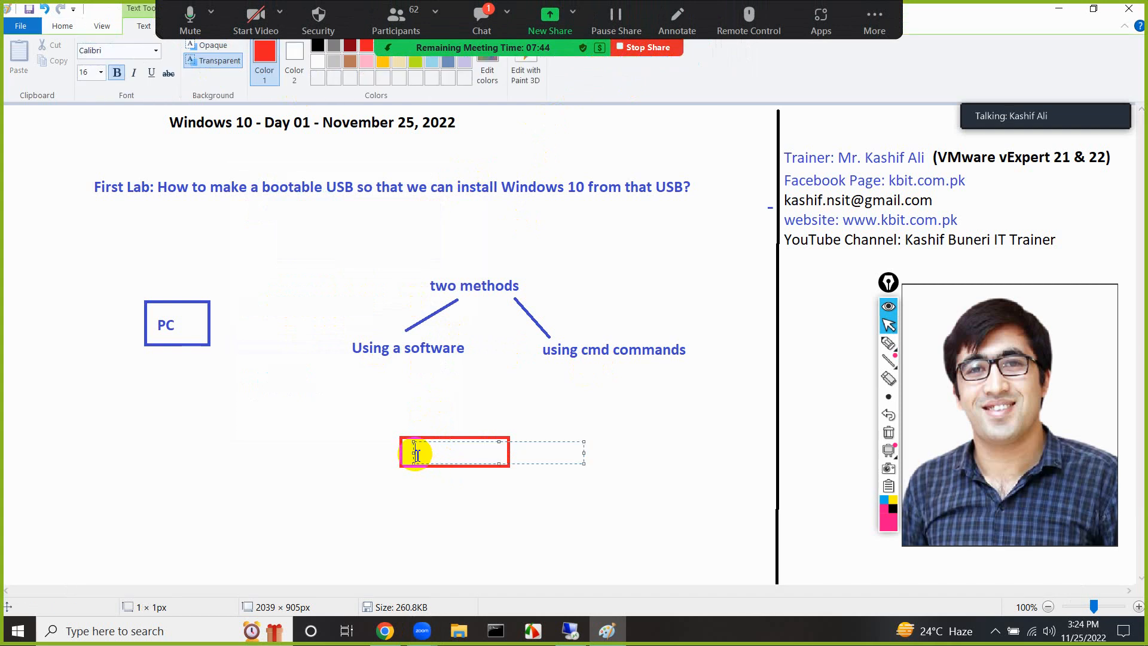
type("Hardware")
left_click(430, 493)
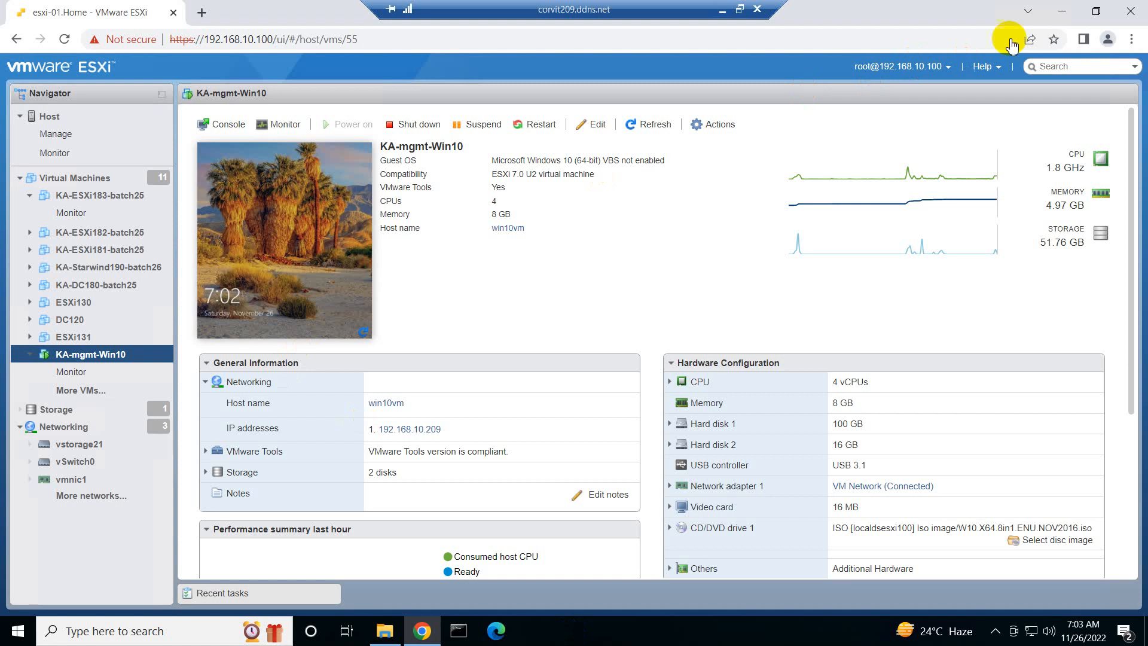
On the remote PC, minimize the ESXi browser, open DVD Drive (D:) and select all the Windows 10 installation files
left_click(1060, 15)
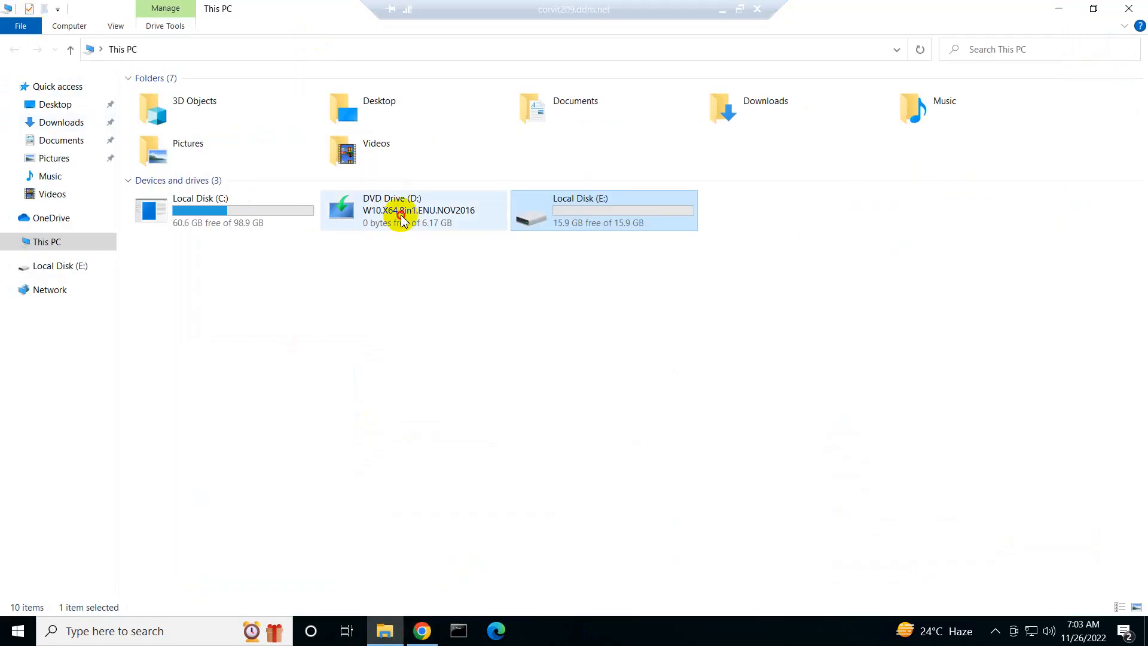
left_click(386, 225)
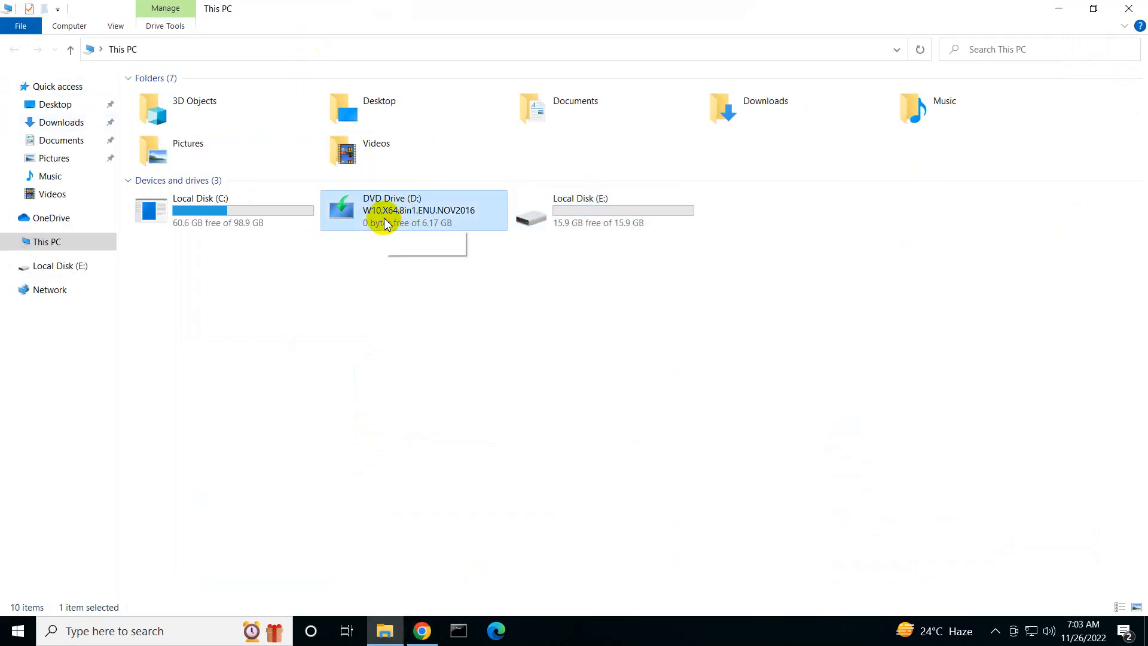
right_click(386, 225)
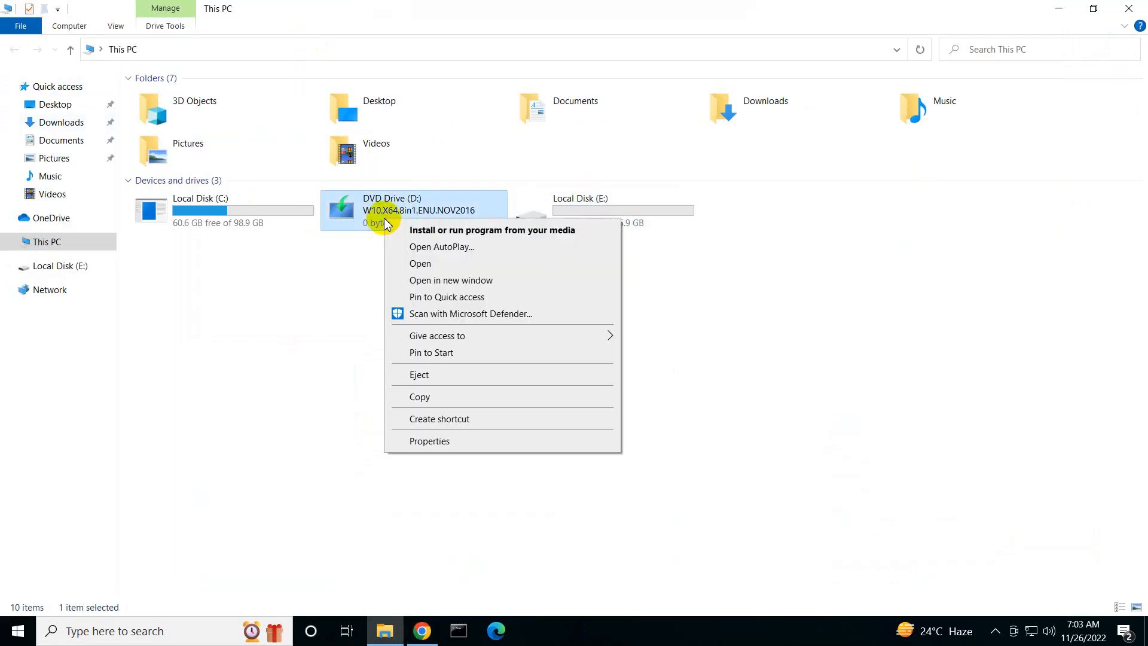
left_click(419, 263)
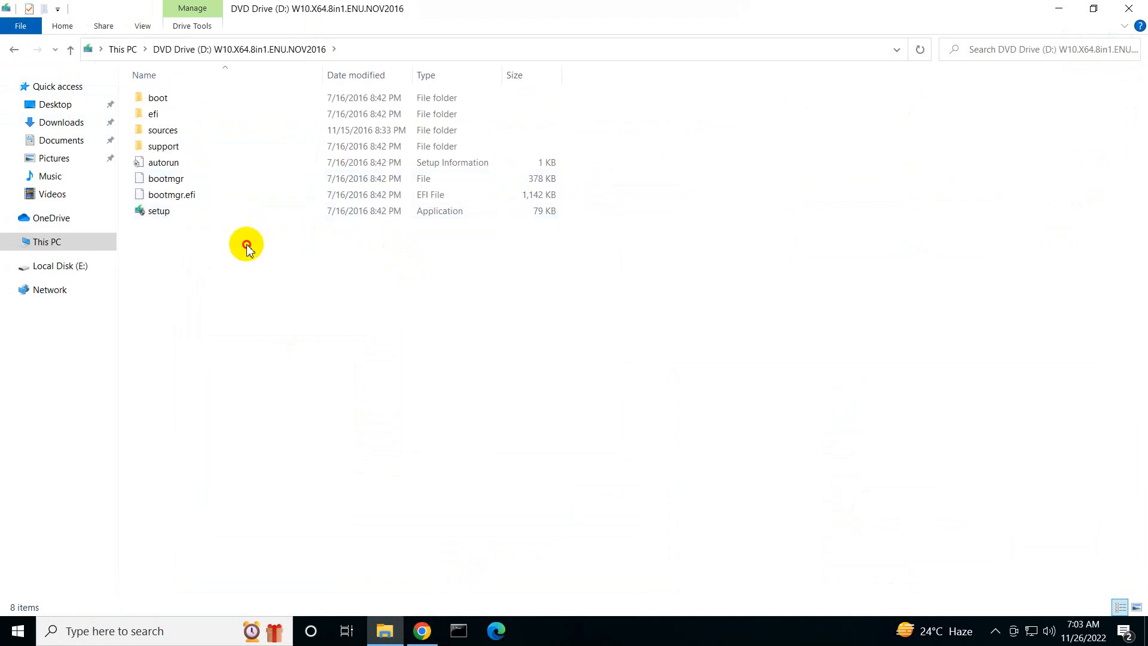
left_click_drag(247, 247, 154, 110)
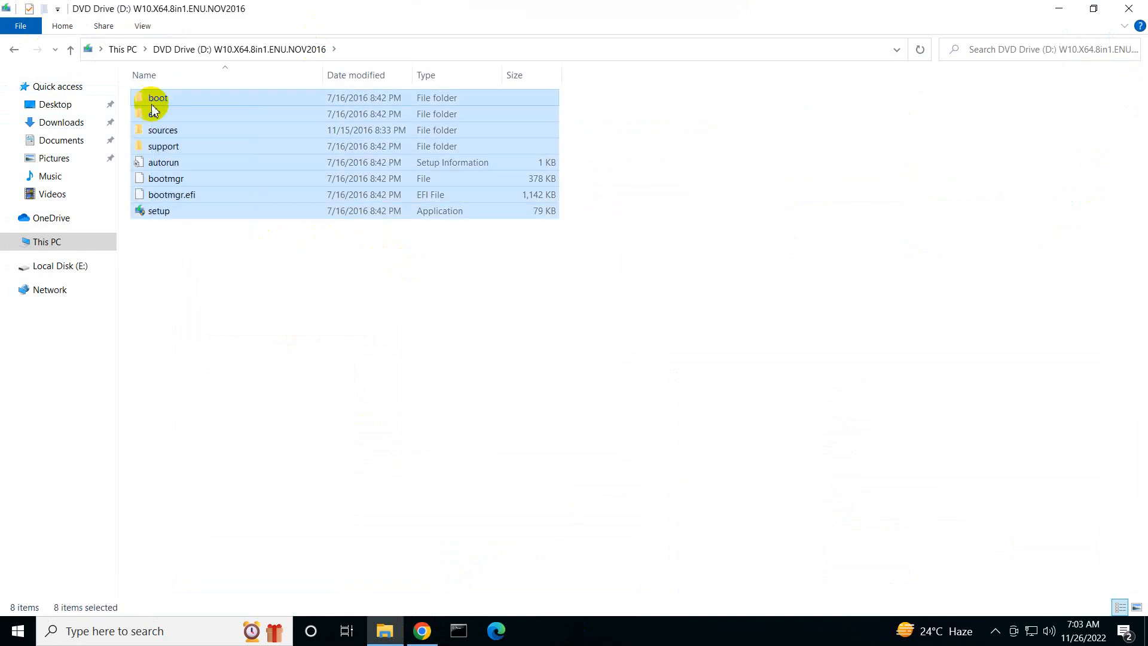
Go back to This PC and point out Local Disk (E:) and DVD Drive (D:) as the copy's target and source
left_click(70, 242)
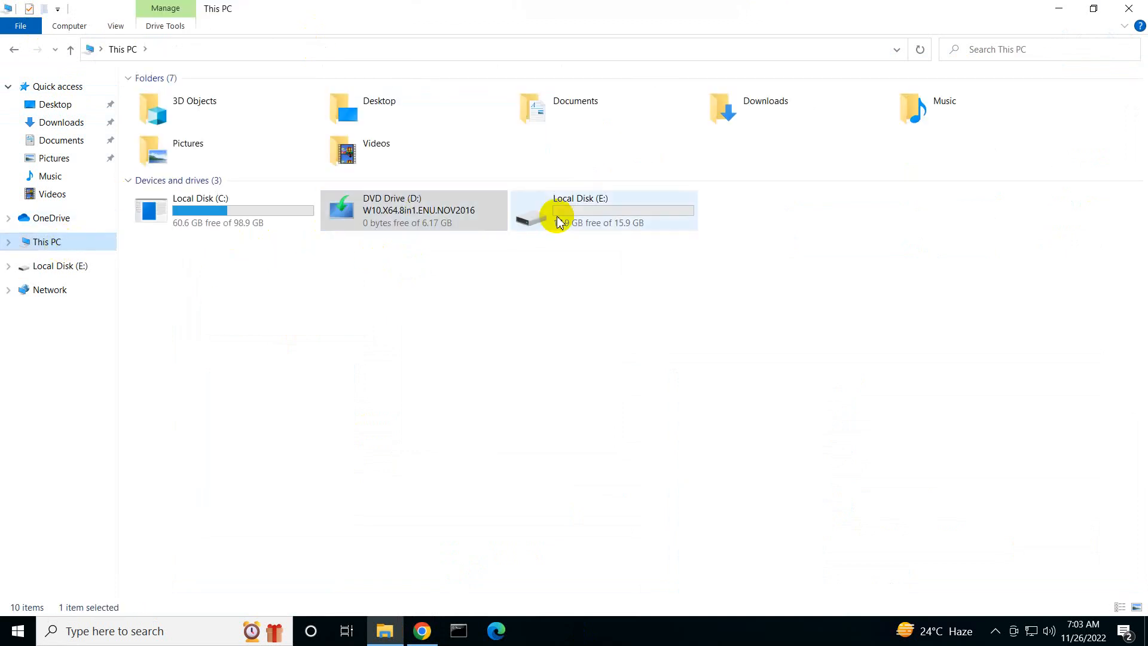
left_click(559, 223)
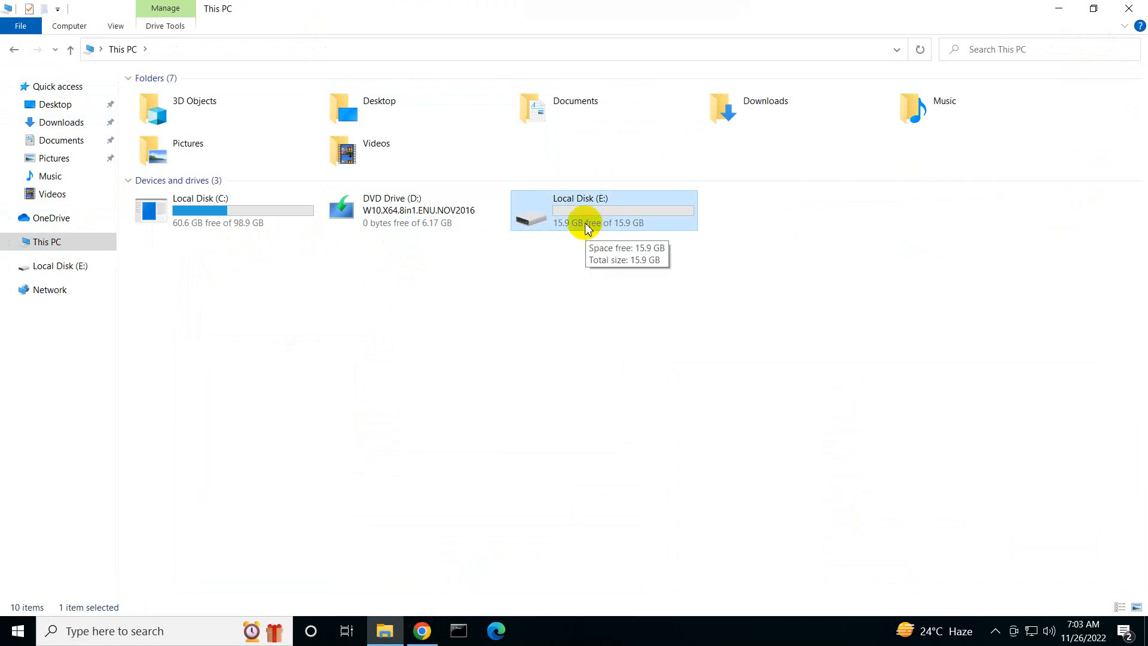
left_click(397, 222)
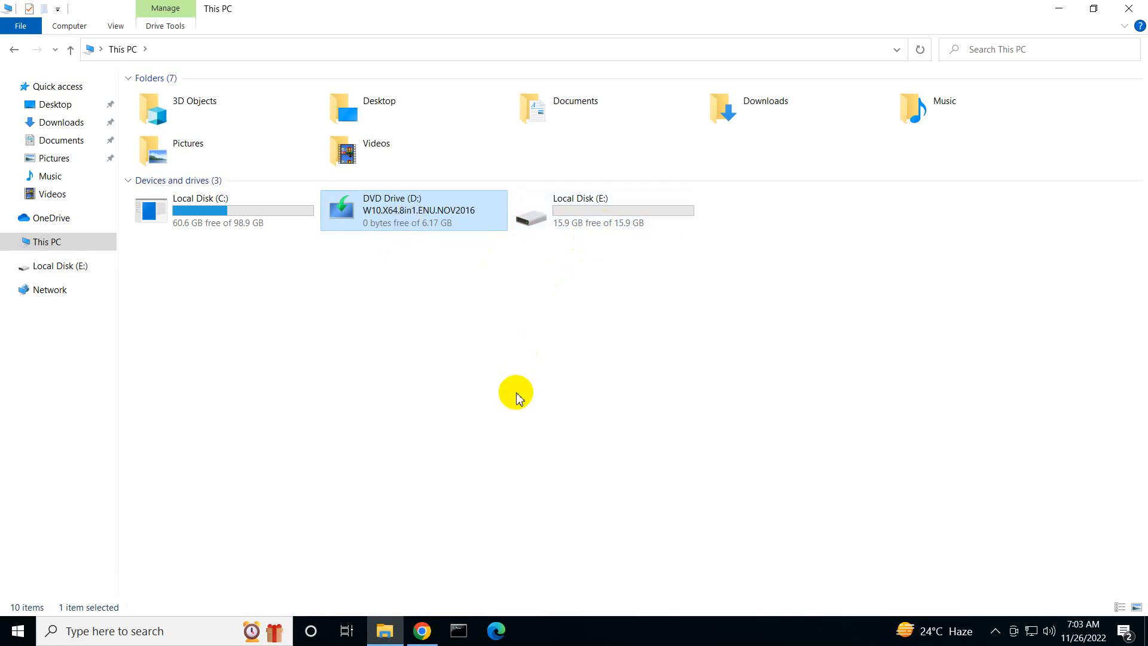
Run Command Prompt as administrator, approve the elevation request, and move its window higher on the desktop
left_click(469, 637)
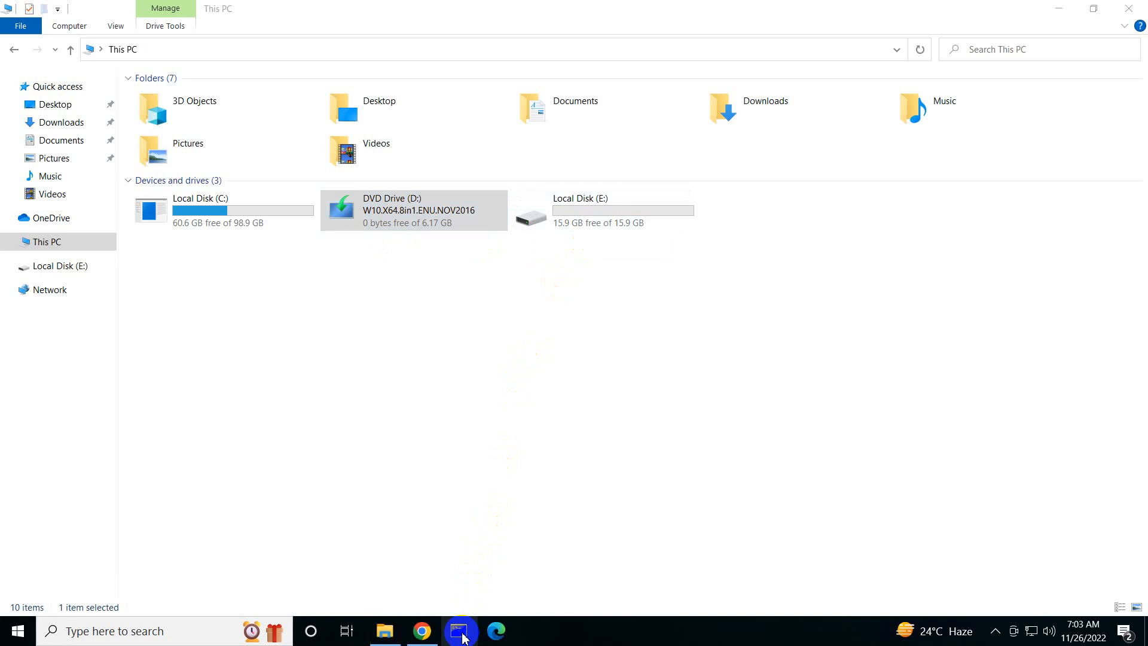
right_click(463, 637)
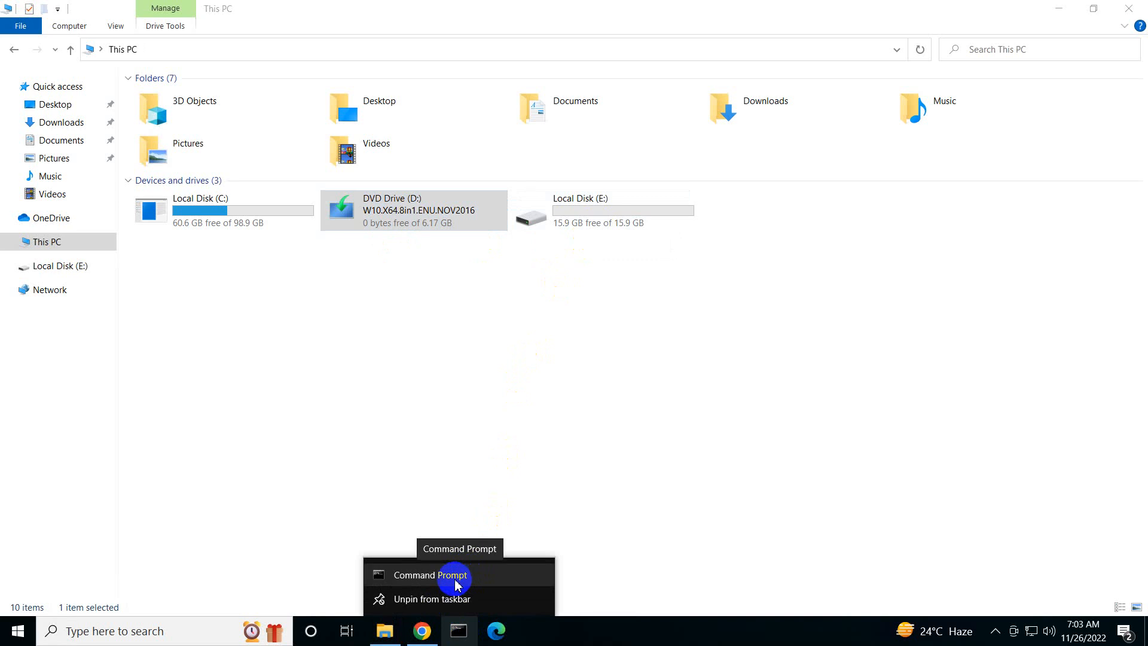
right_click(462, 583)
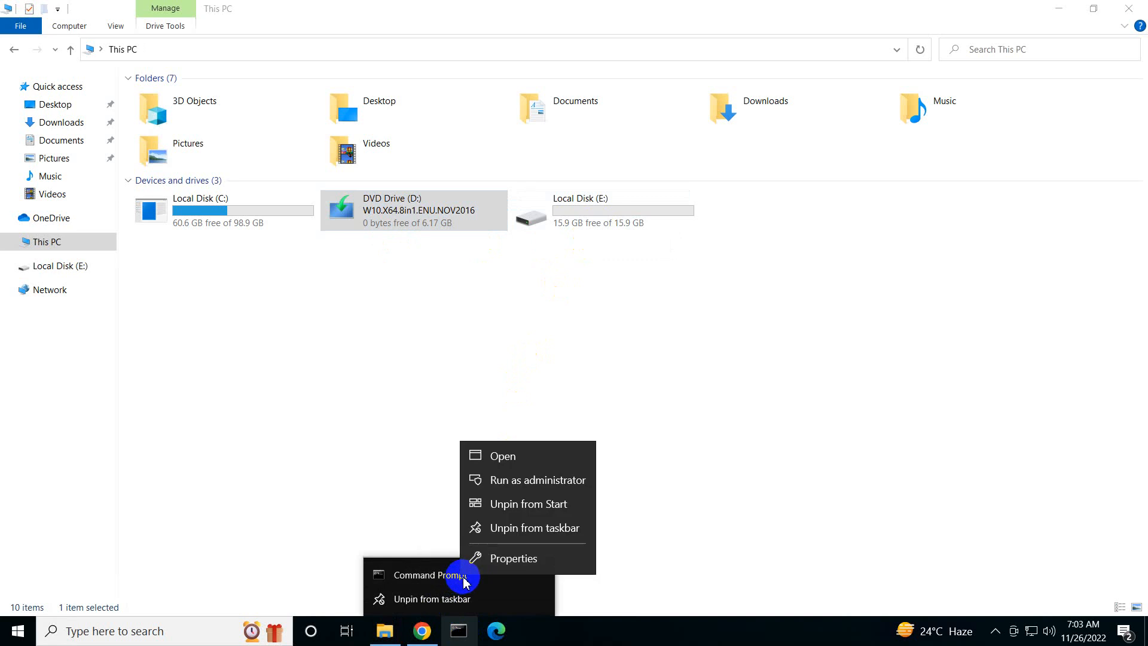
left_click(571, 487)
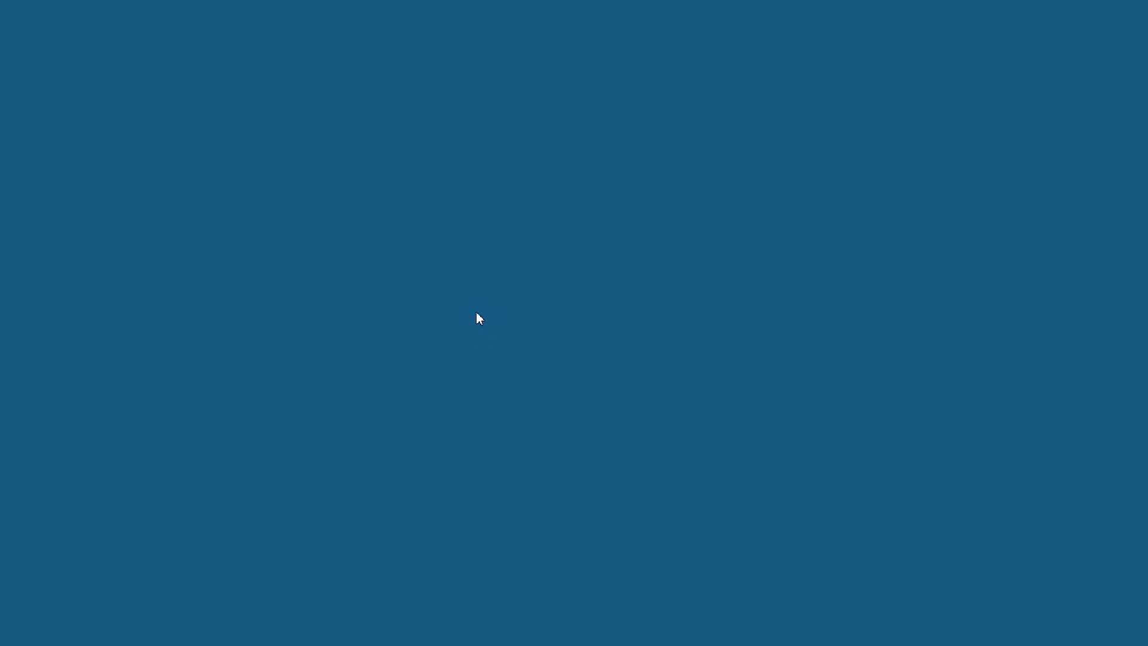
left_click(491, 404)
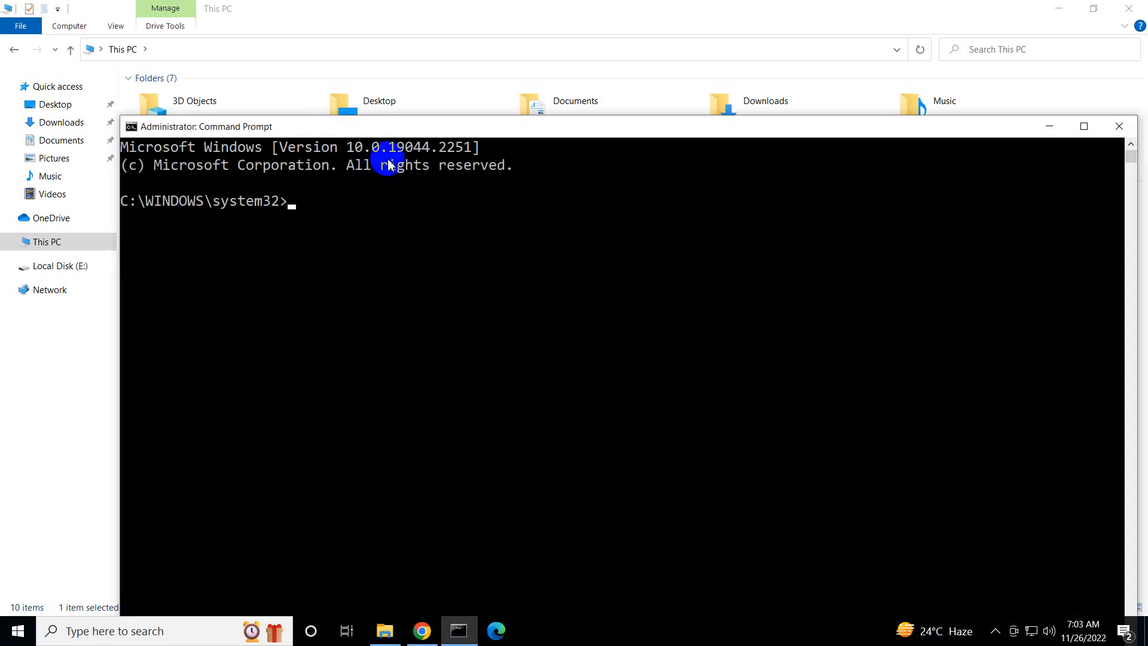
left_click_drag(426, 135, 431, 78)
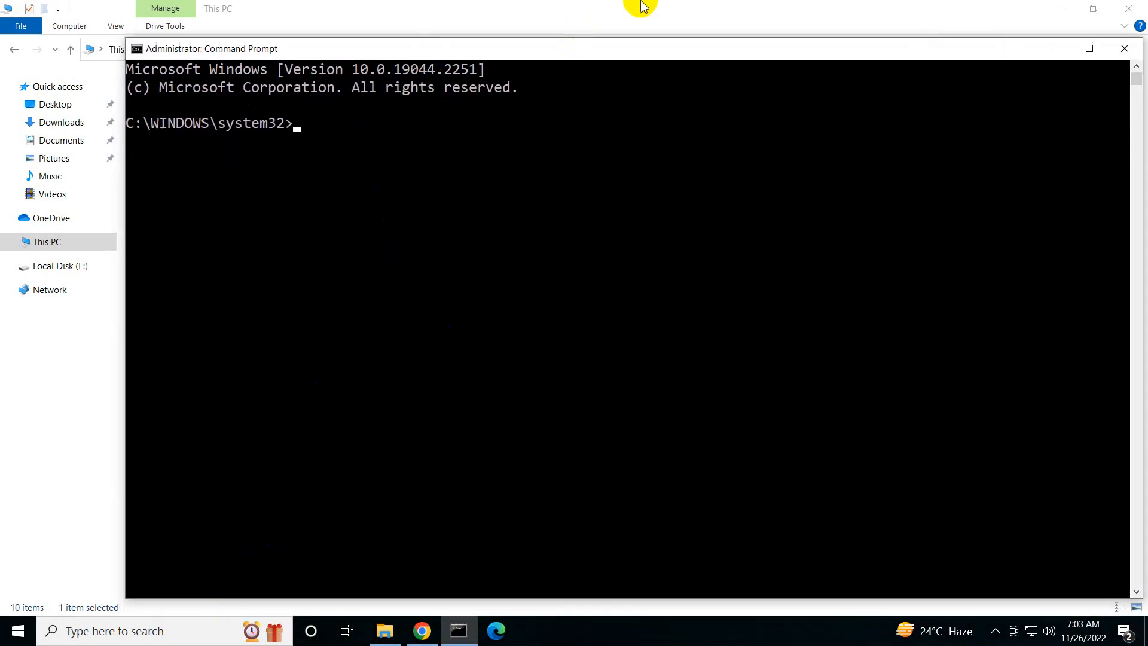
Minimize the remote PC session and open a blank Notepad document on the local PC
mouse_move(641, 2)
left_click(722, 12)
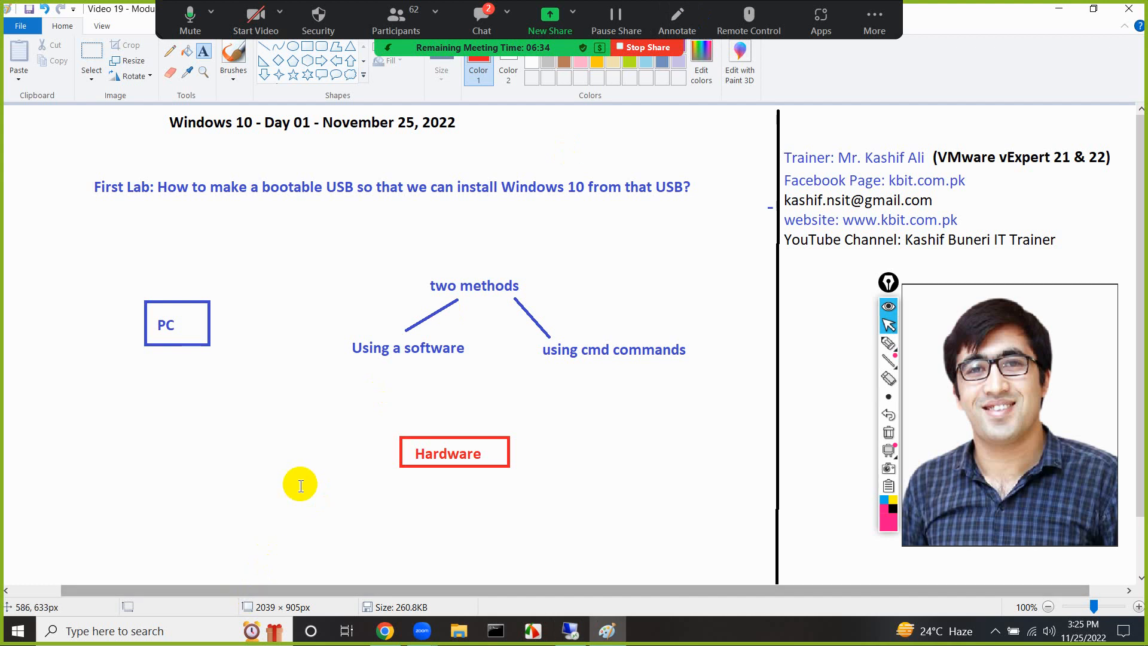
left_click(195, 631)
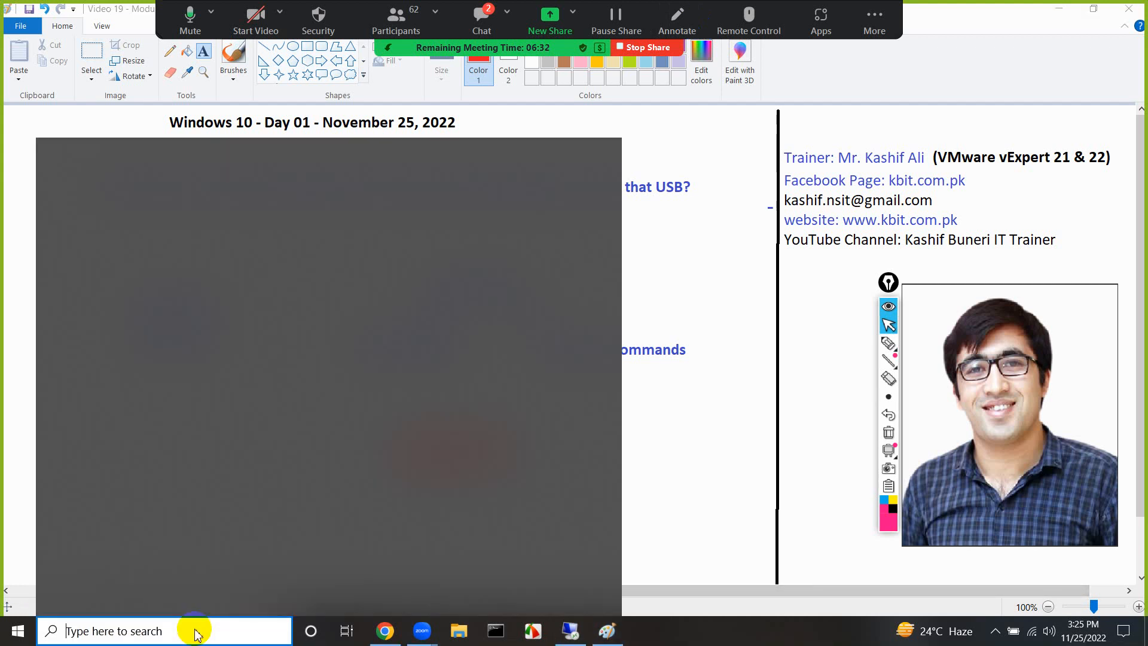
type("notep")
left_click(112, 231)
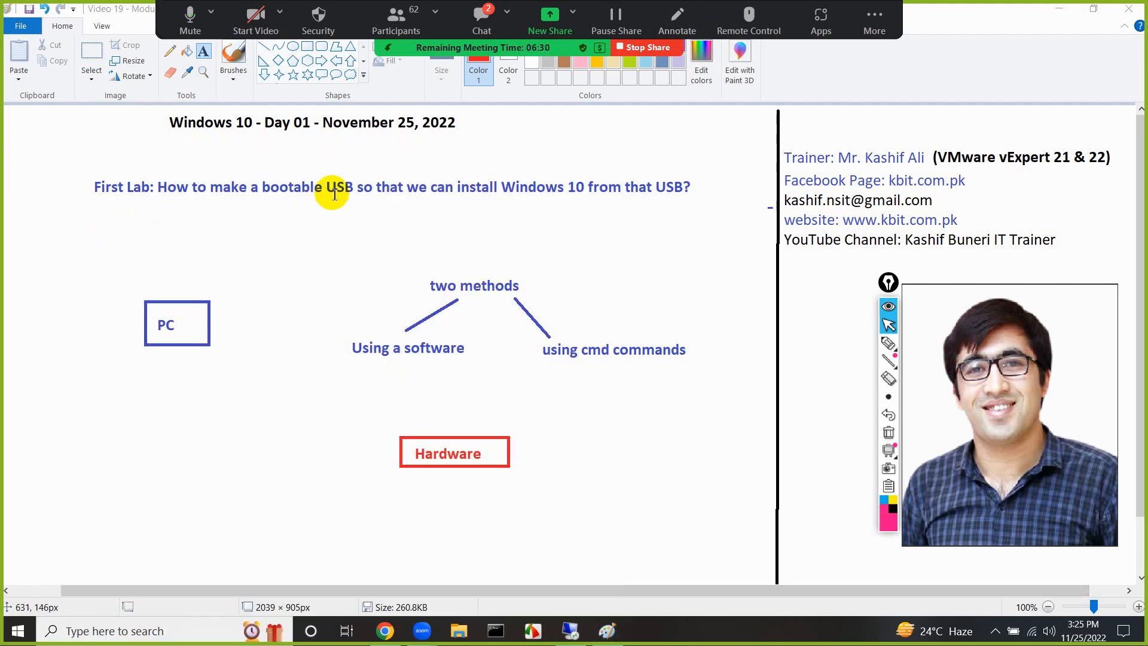
Write the first two numbered commands in Notepad: "1) diskpart" and "2) list disk"
type("1) diksp")
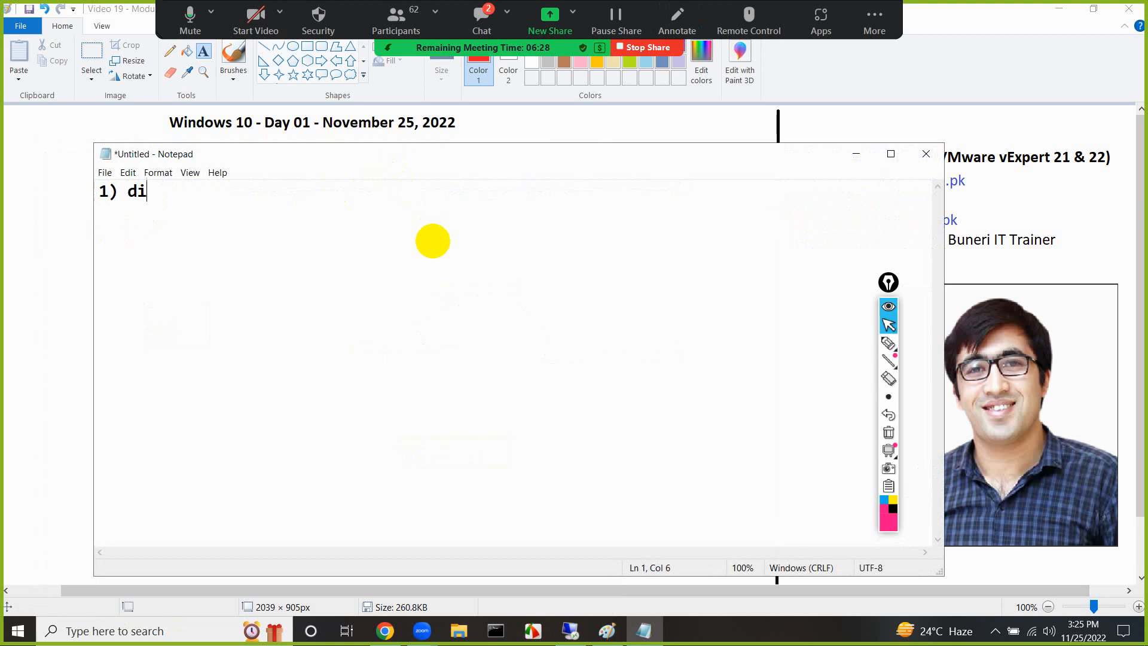
key("BackSpace")
key("BackSpace")
key("BackSpace")
type("skpart")
key("Return")
type("2) list disk")
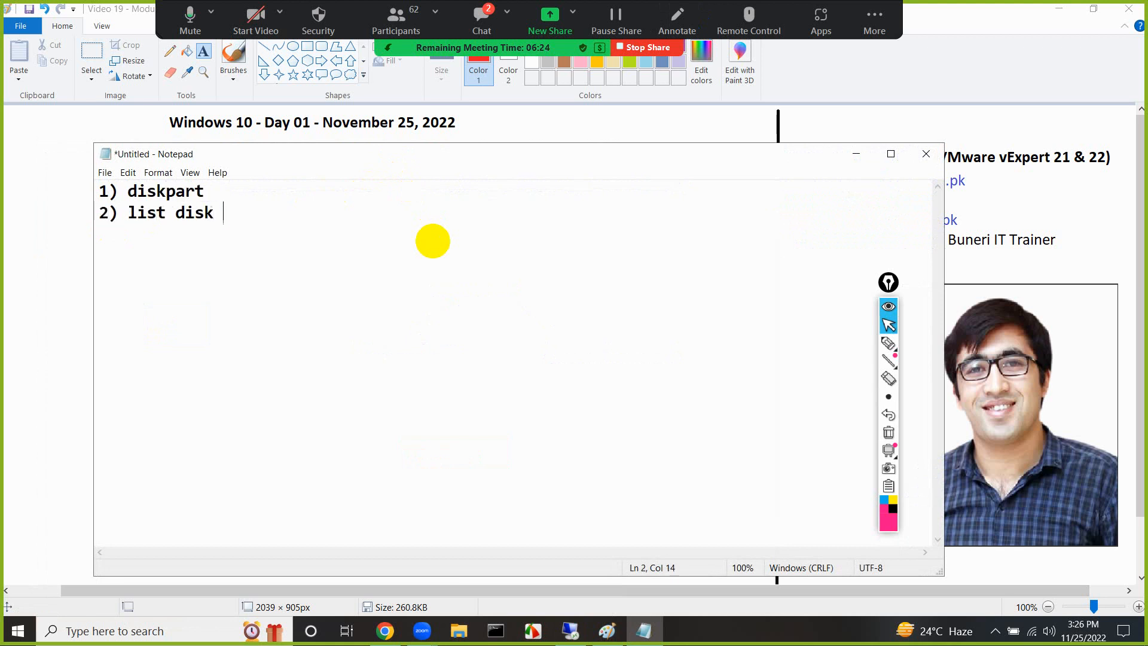
key("BackSpace")
key("Return")
Add the lines "3) select disk 1" and "4) clean" to the command list
type("3) c")
key("BackSpace")
type("select disk")
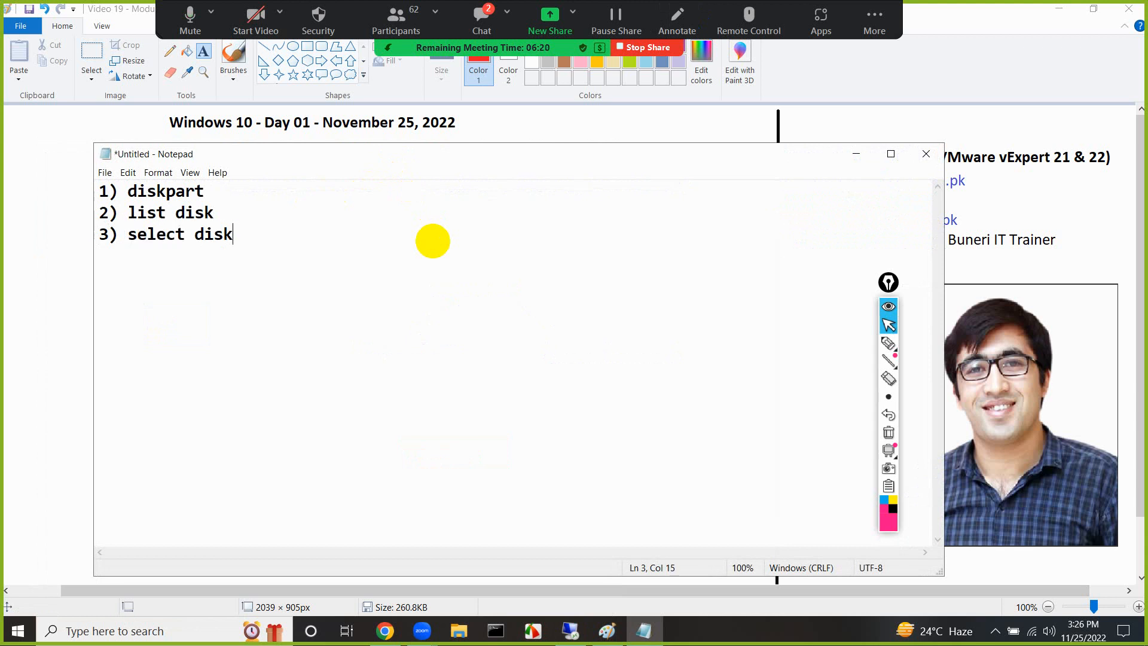
type(" 1")
key("Return")
type("4) clean")
key("Return")
Add the lines "5) create partition primary" and "6) active" to the command list
type("5) cr")
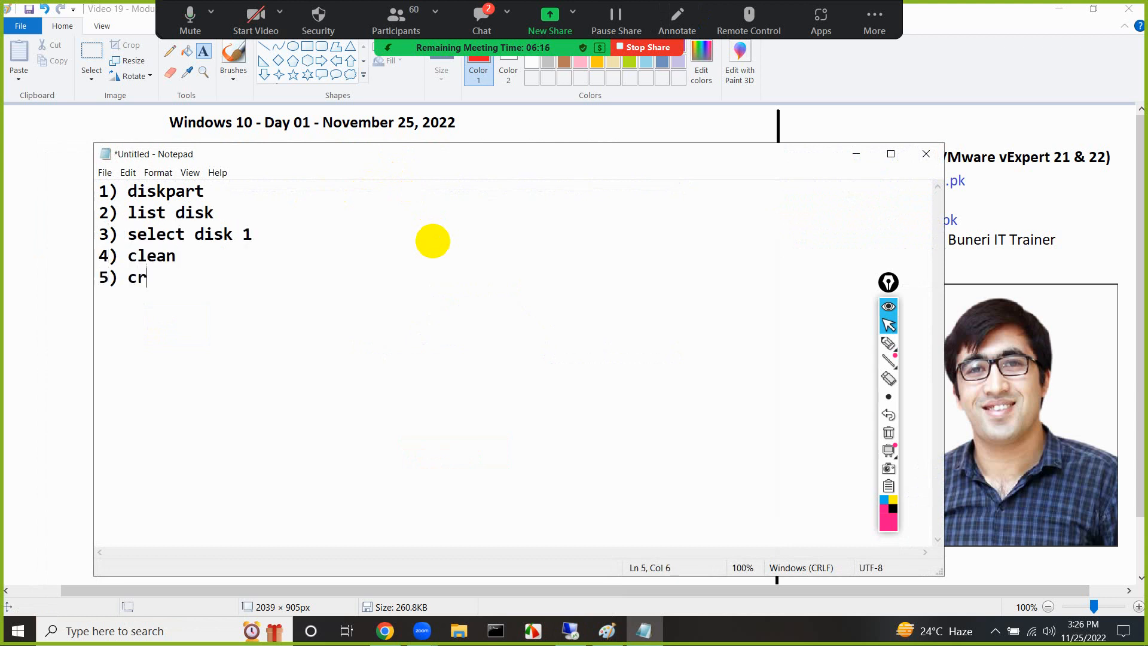
type("eate partition primary")
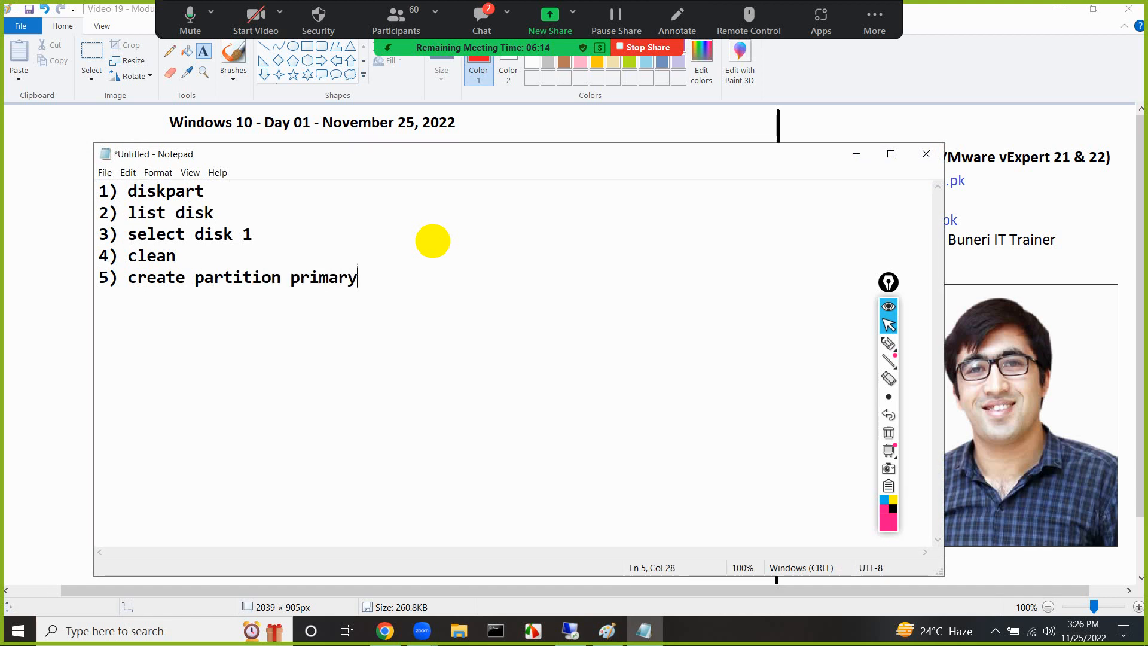
key("Return")
type("6) active")
key("Return")
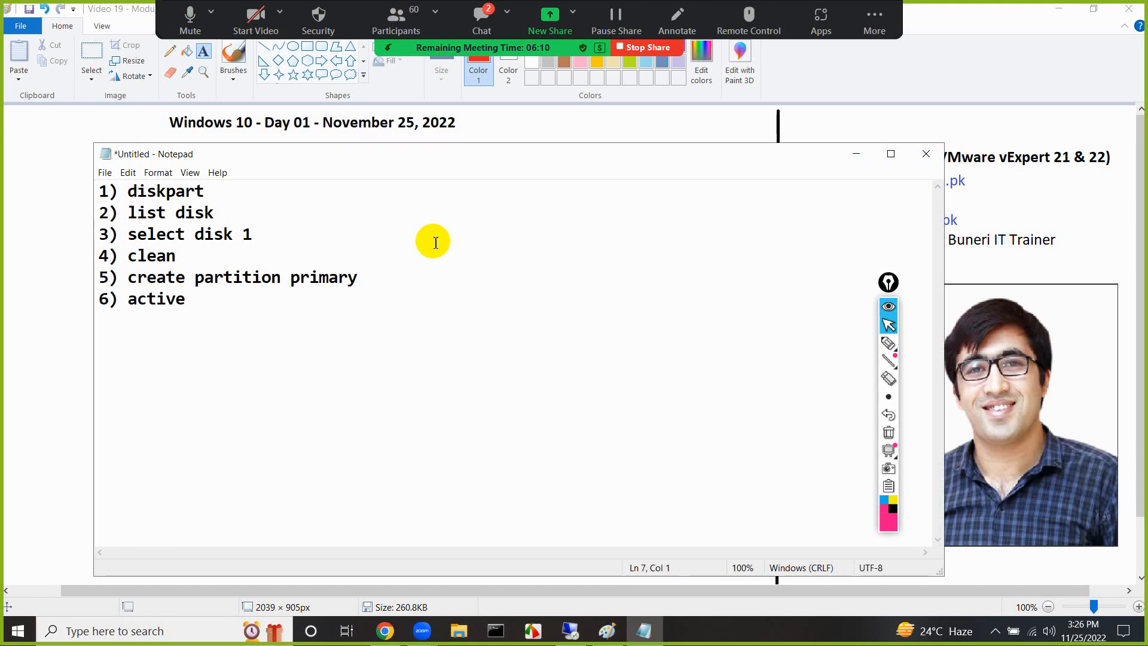
Finish the command list with "7) format fs=ntfs quick", "8) assign" and "9) exit", and shift the Notepad window slightly
type("7) format fs=")
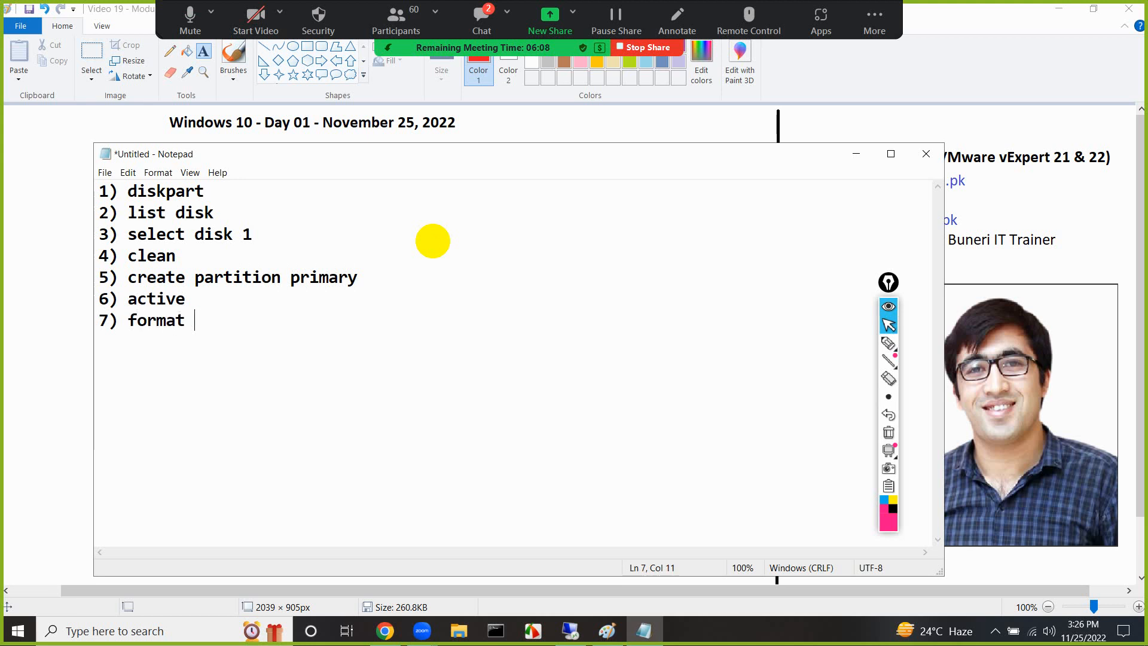
key("BackSpace")
type("=ntfs quick")
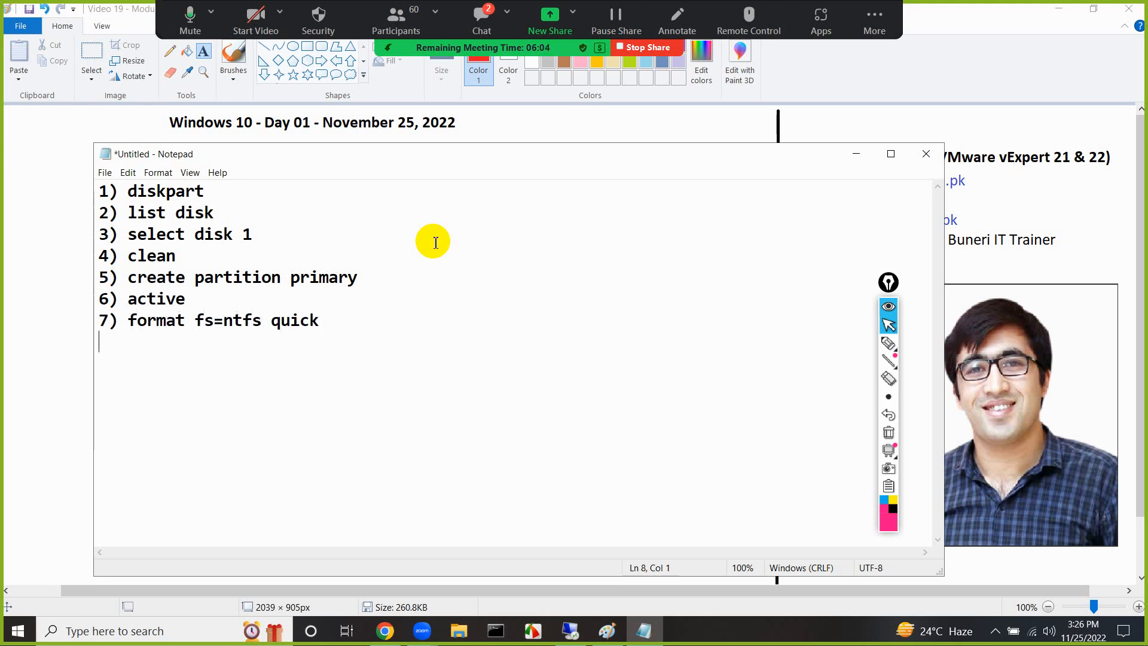
key("Return")
type("8) assign")
key("Return")
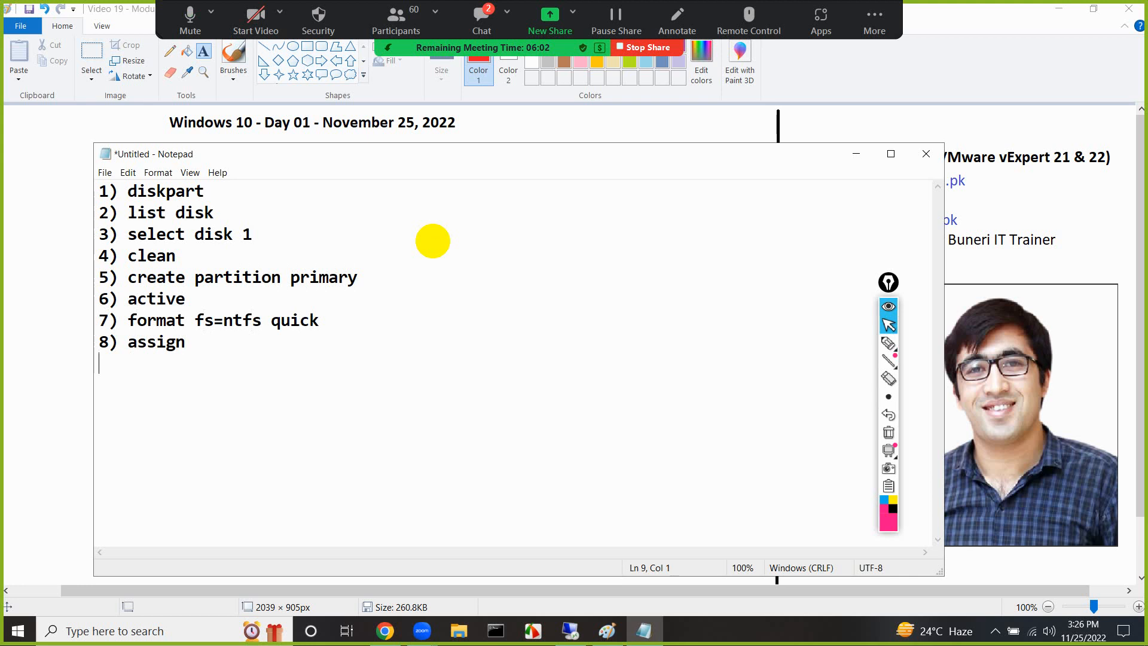
type("9) exit")
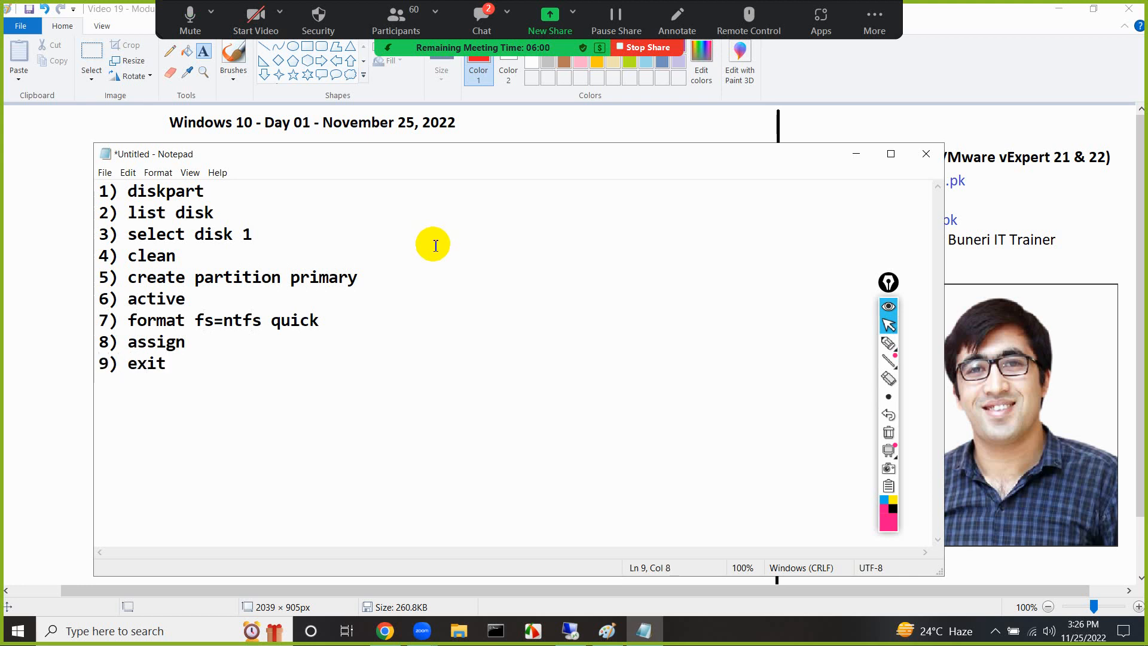
left_click_drag(466, 157, 477, 174)
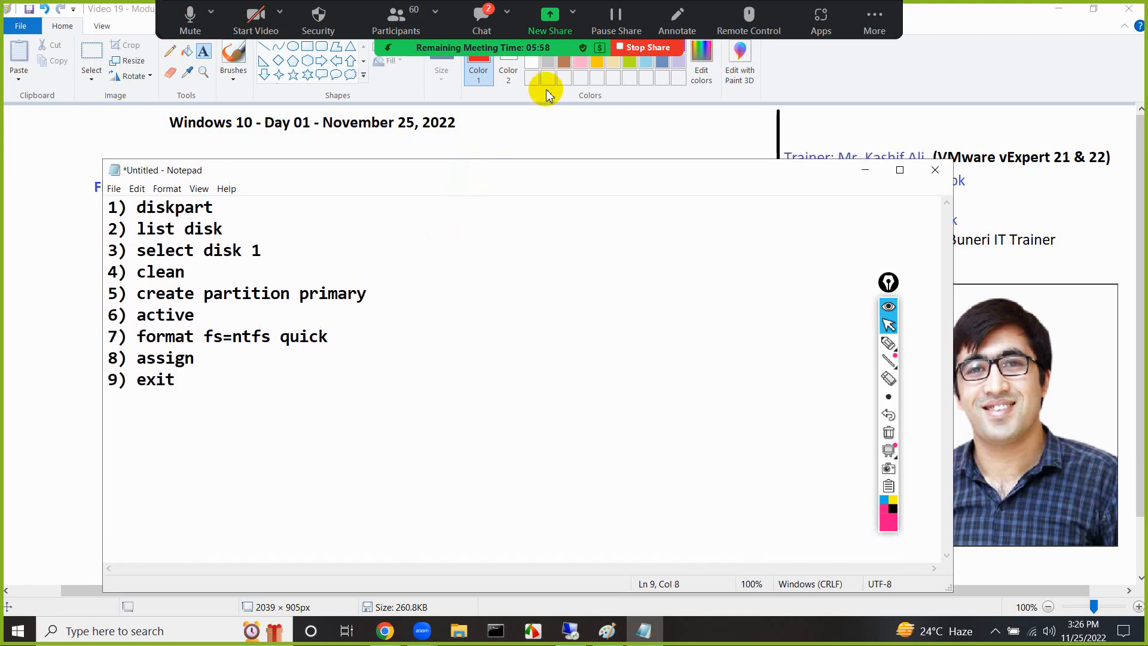
Open the Zoom meeting chat beside the command list, read the participants' latest messages, and close the chat
left_click(482, 21)
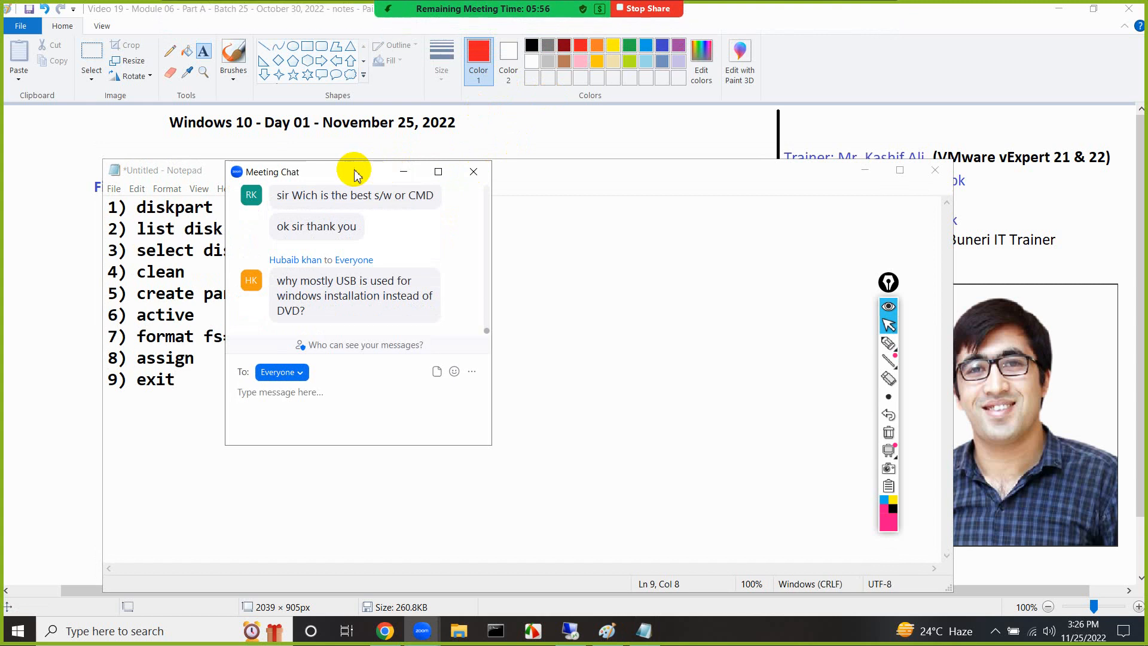
left_click_drag(354, 169, 638, 180)
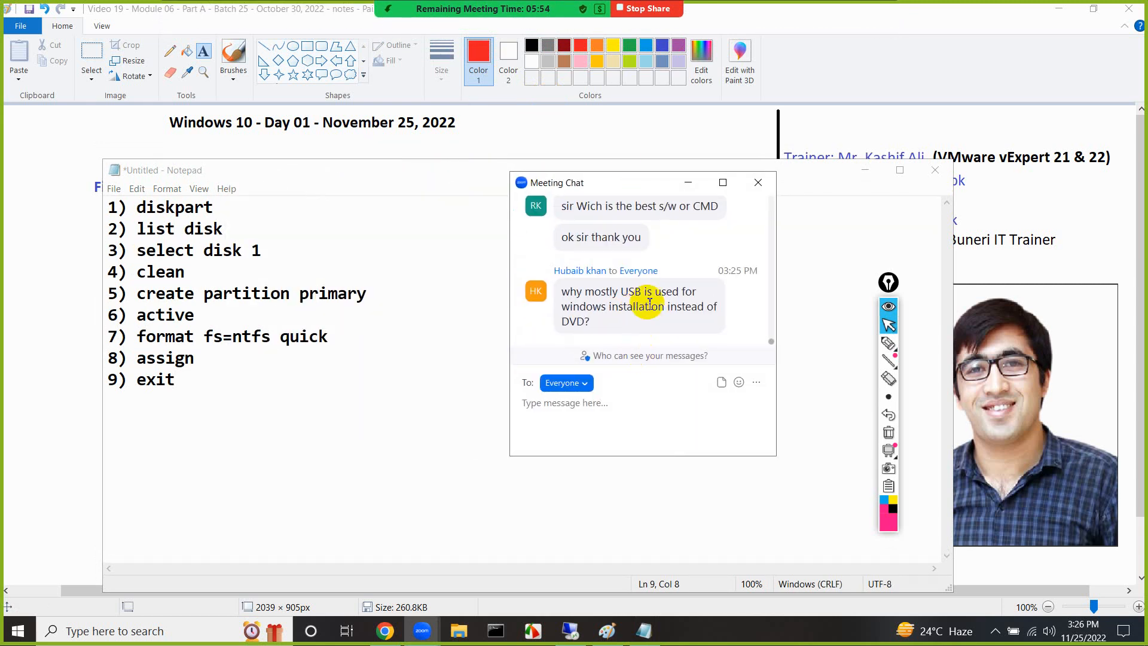
scroll(649, 304, "up", 1)
scroll(650, 303, "down", 1)
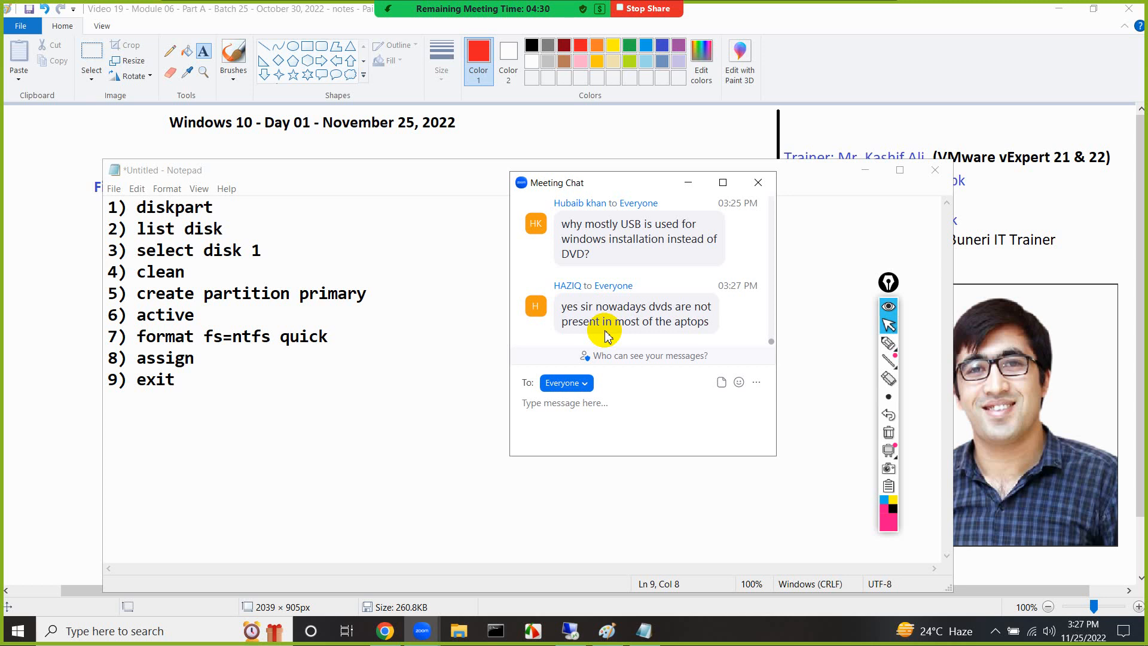
left_click(758, 182)
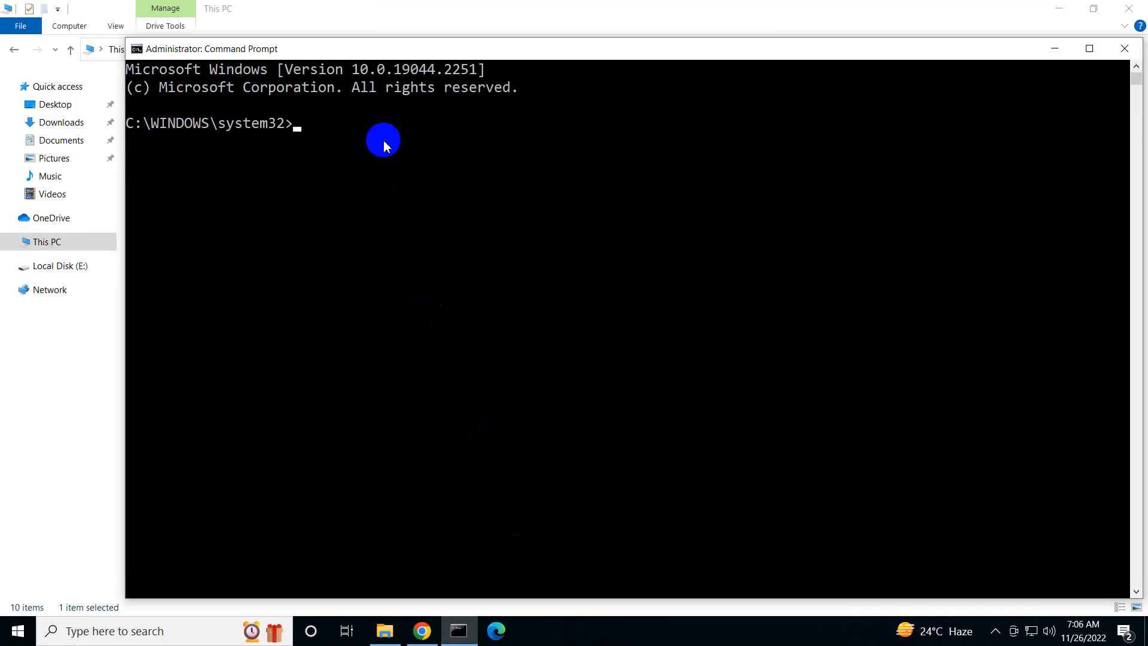
In the remote PC's Command Prompt, change to the root of C: with cd\ and clear the screen with cls
type("cd\\")
key("Return")
type("cls")
key("Return")
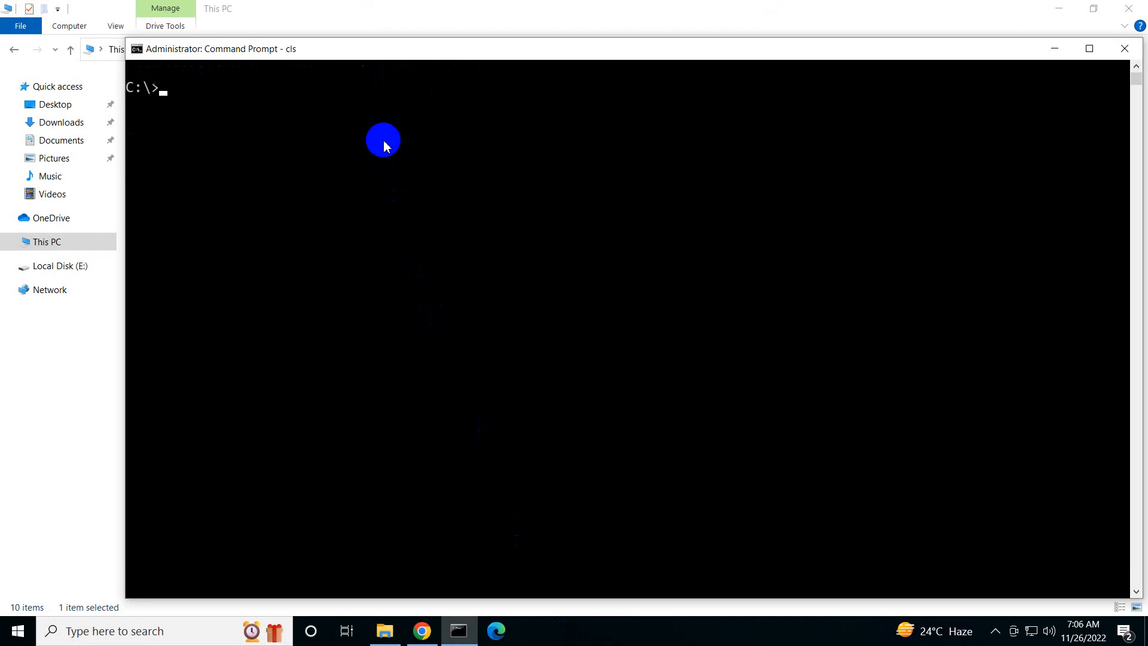
Start the diskpart utility from the C:\ prompt
type("diskpart")
key("Return")
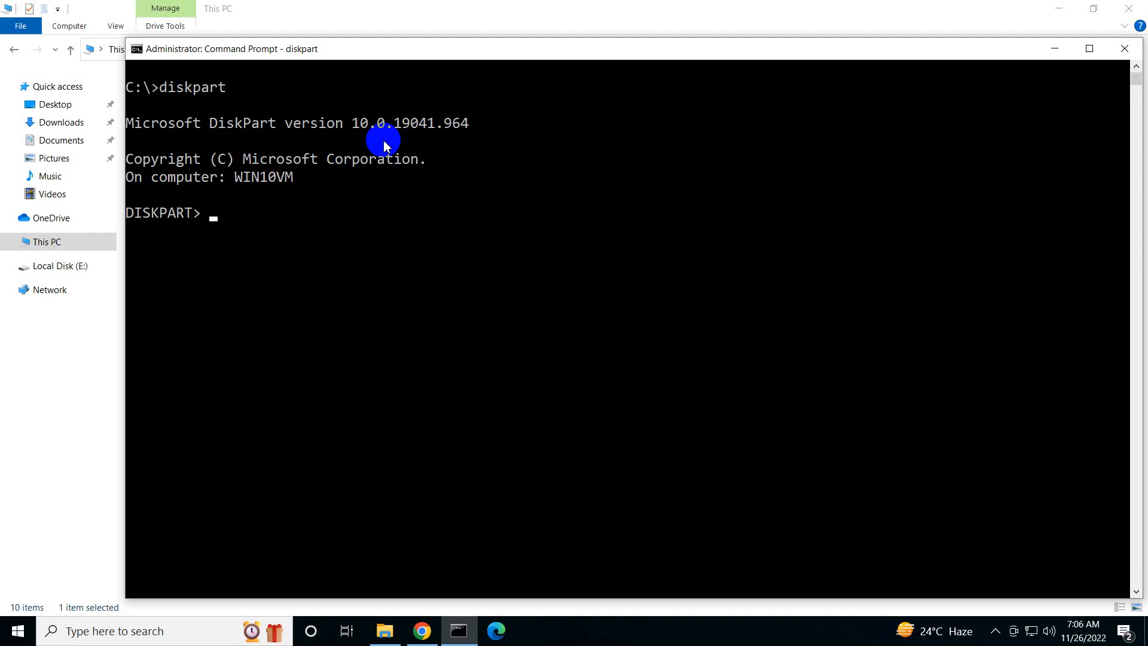
Display DiskPart's help with "?" and look through the available commands from ACTIVE to UNIQUEID
type("?")
key("Return")
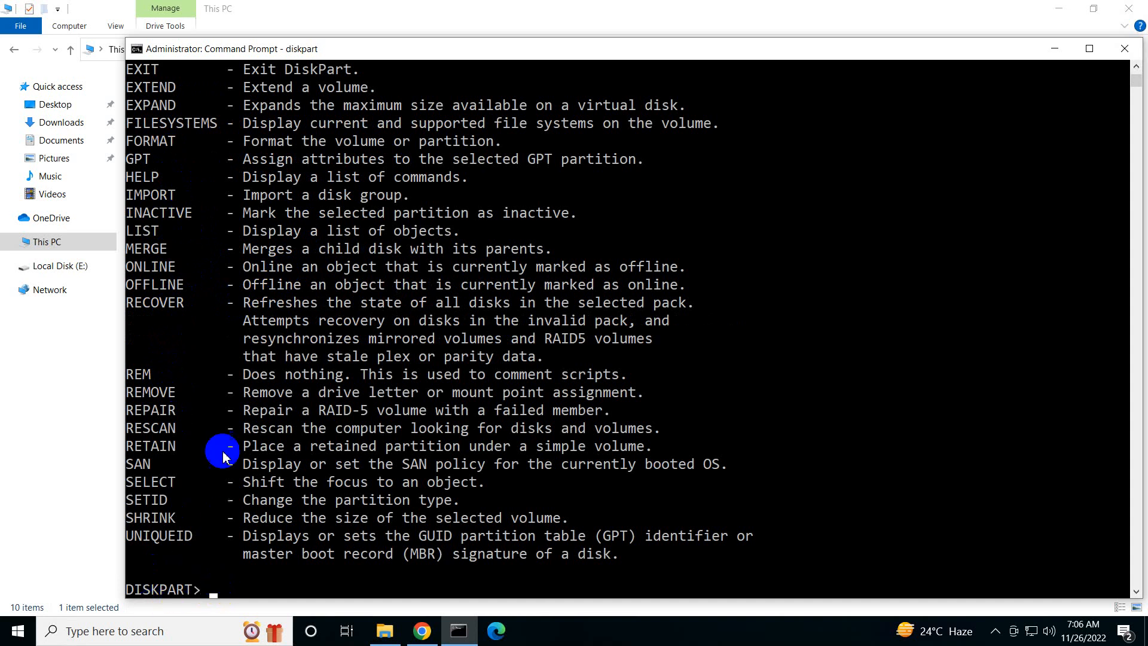
scroll(171, 316, "up", 6)
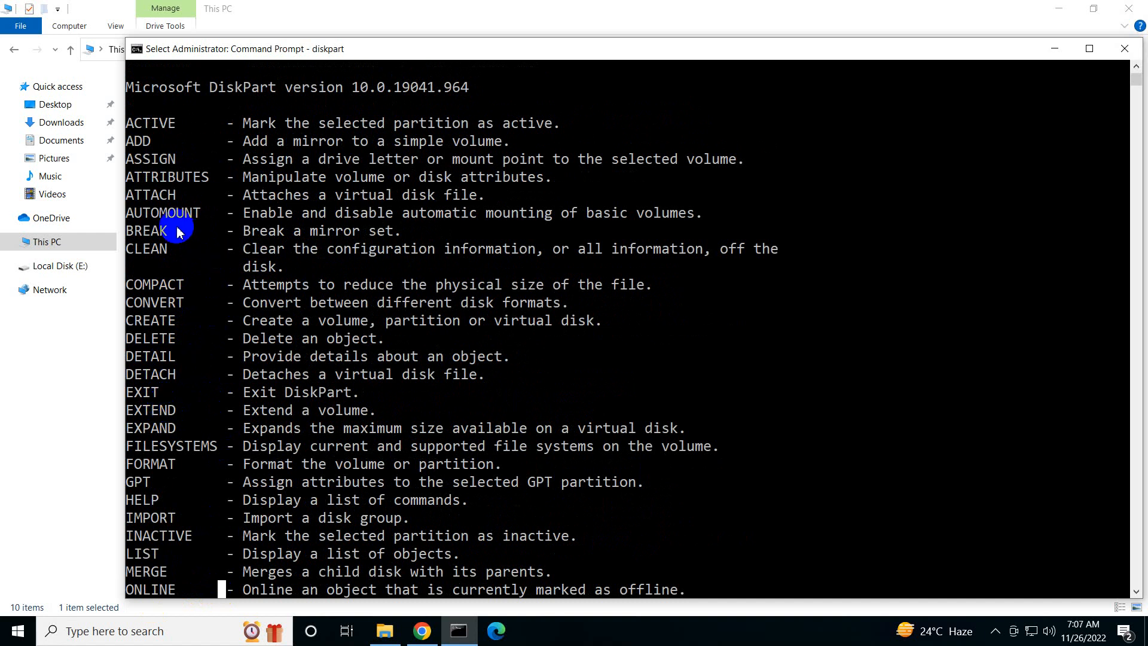
scroll(178, 231, "down", 4)
scroll(179, 232, "down", 3)
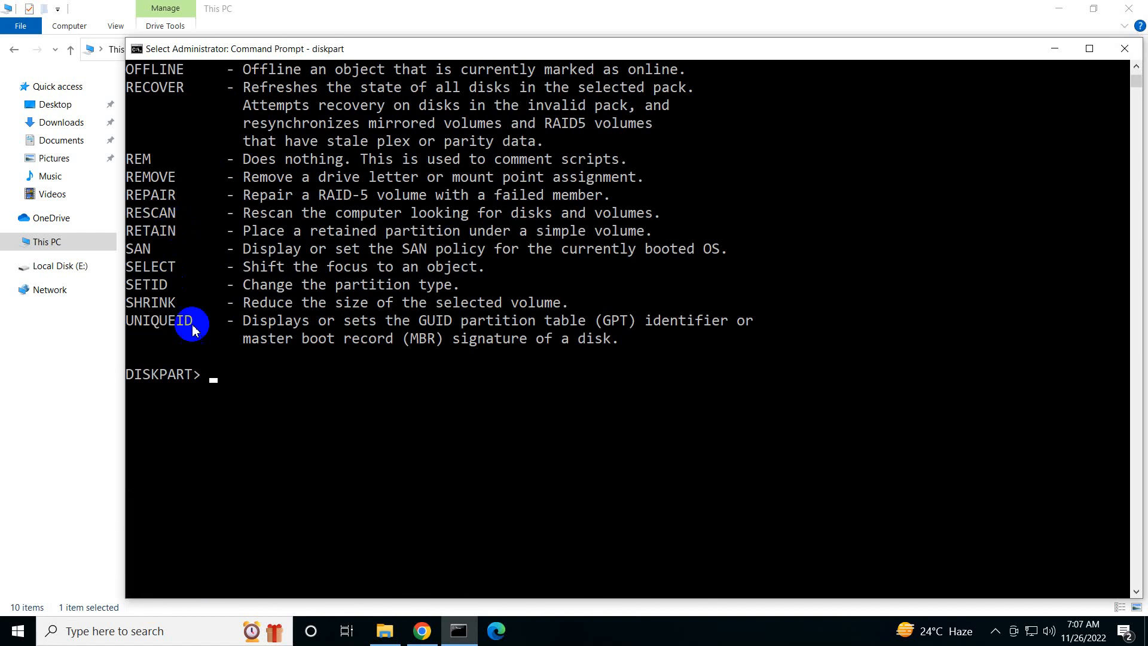
scroll(281, 387, "down", 5)
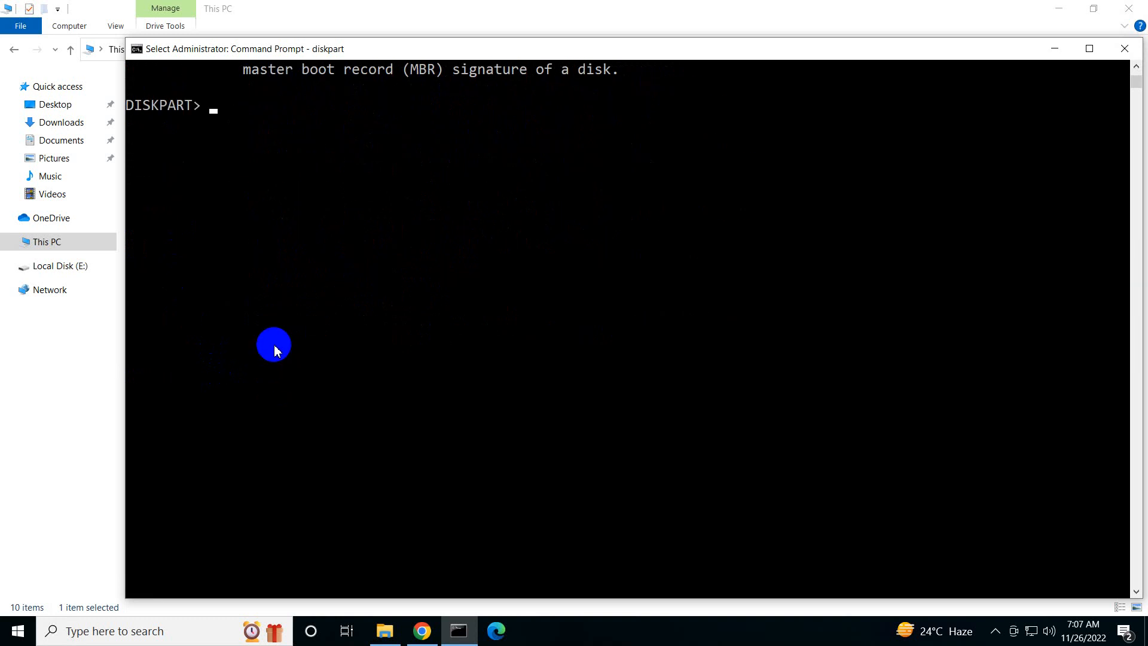
scroll(261, 208, "up", 1)
scroll(261, 208, "up", 2)
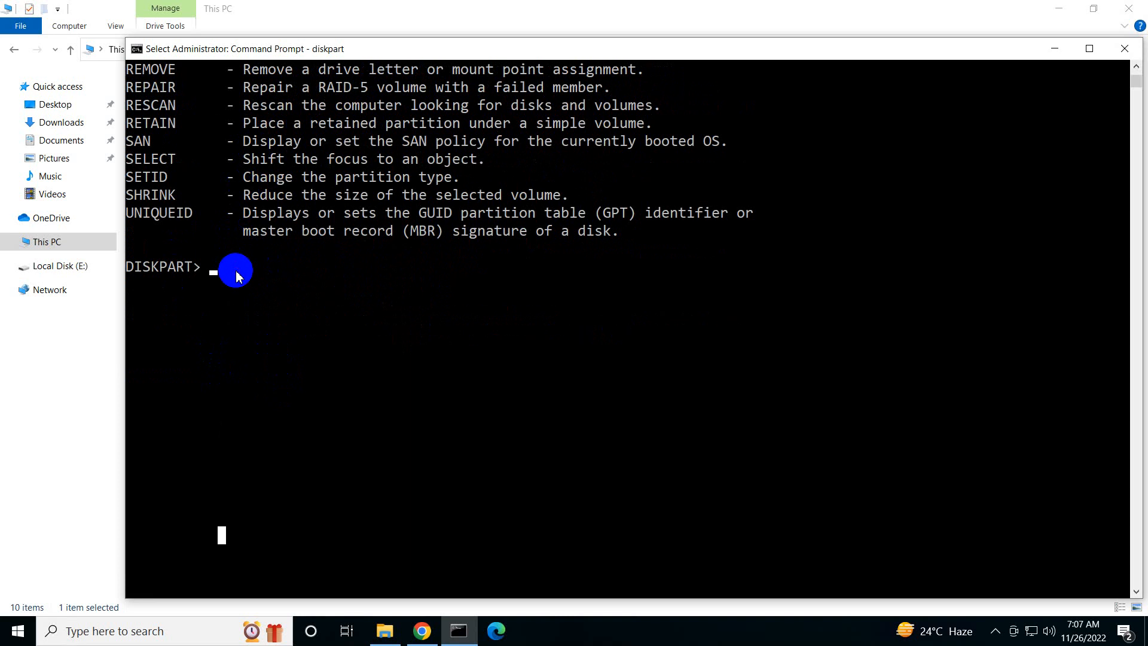
Run "list disk" in DiskPart to list the remote PC's disks
type("list disk")
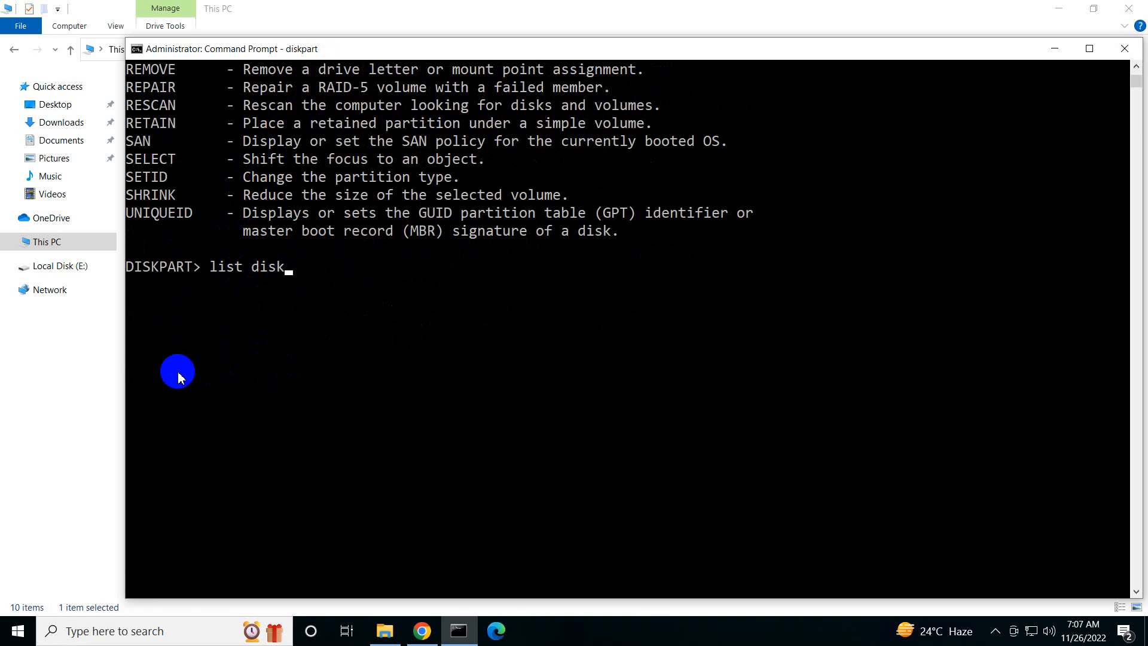
key("Return")
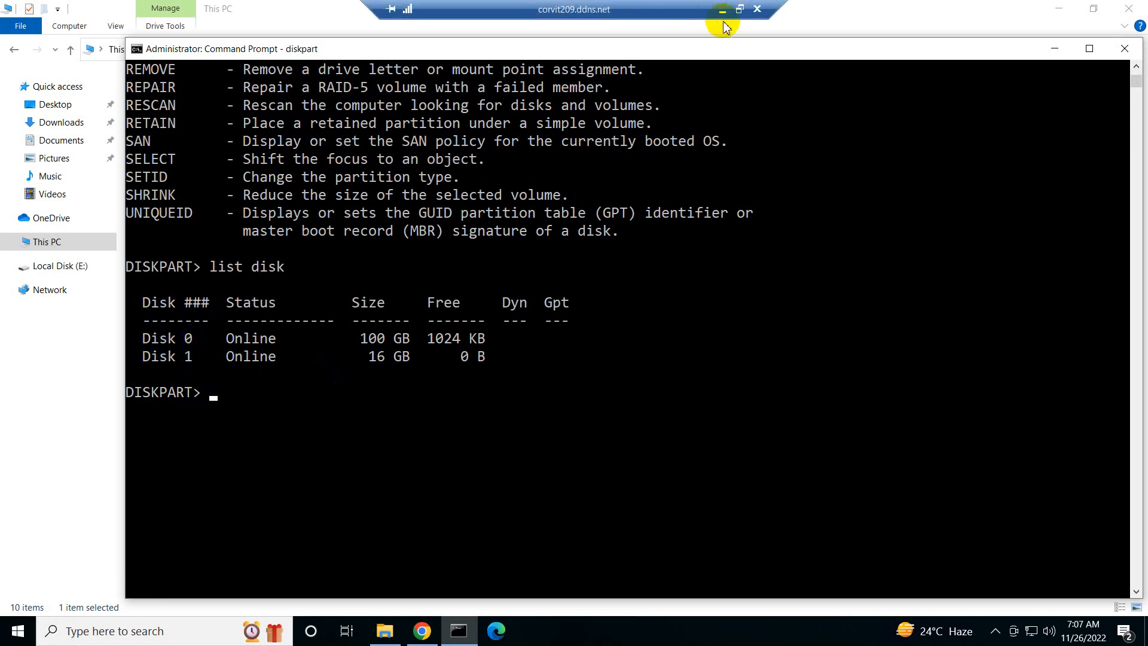
Minimize the remote session, reveal the local PC's hidden notification icons, and return to the remote session
left_click(724, 14)
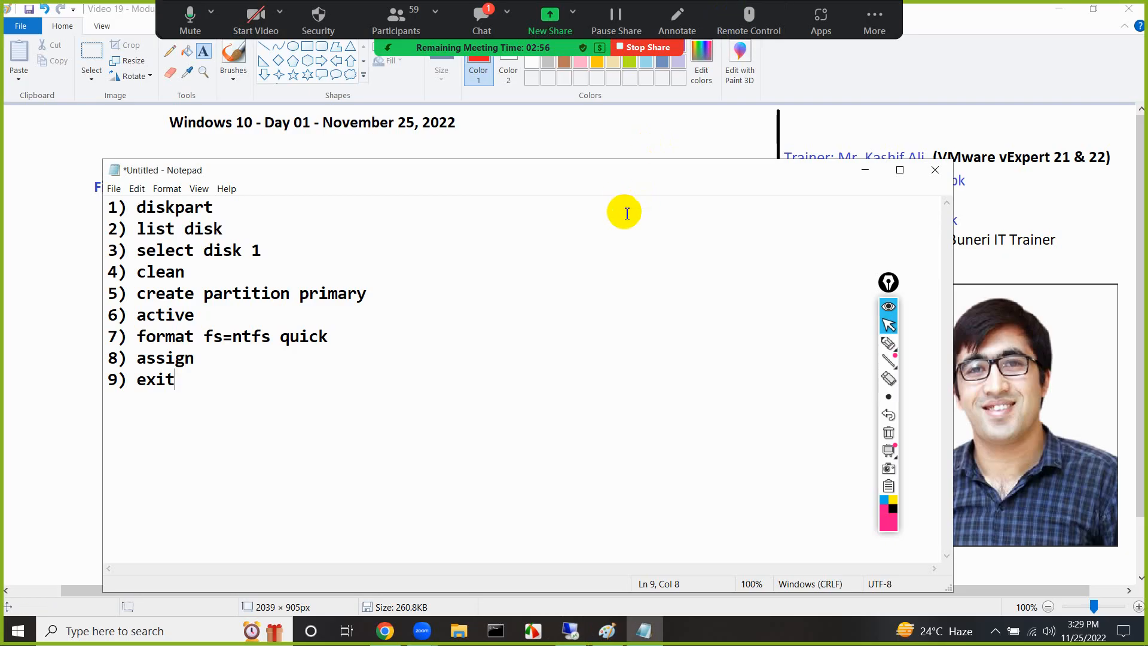
left_click(996, 635)
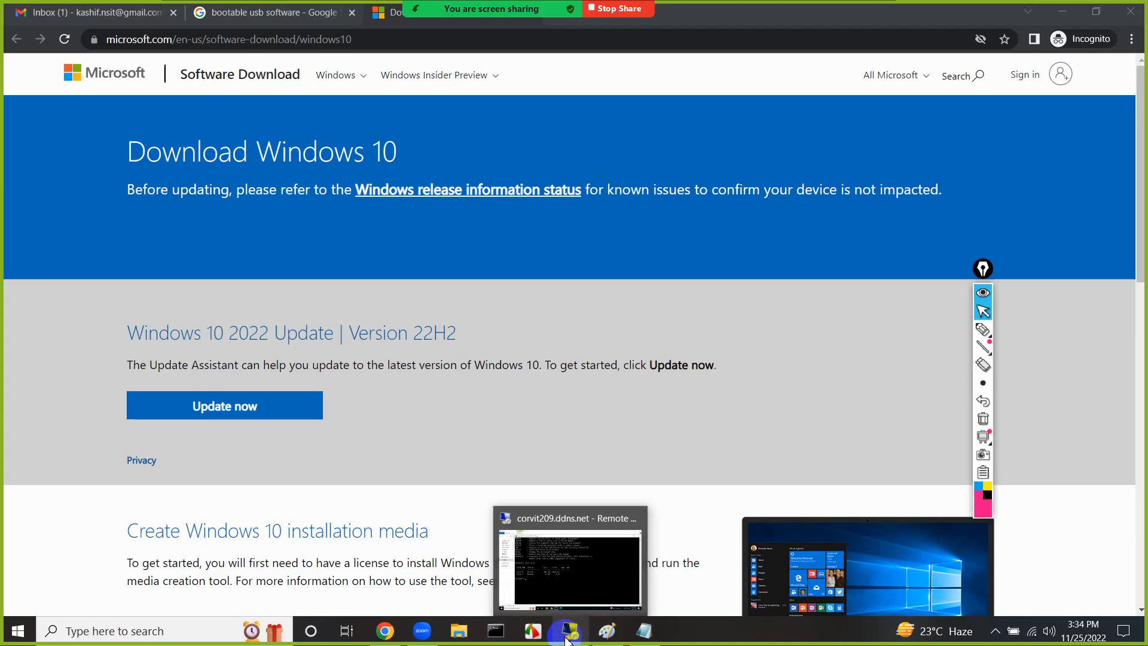
left_click(555, 638)
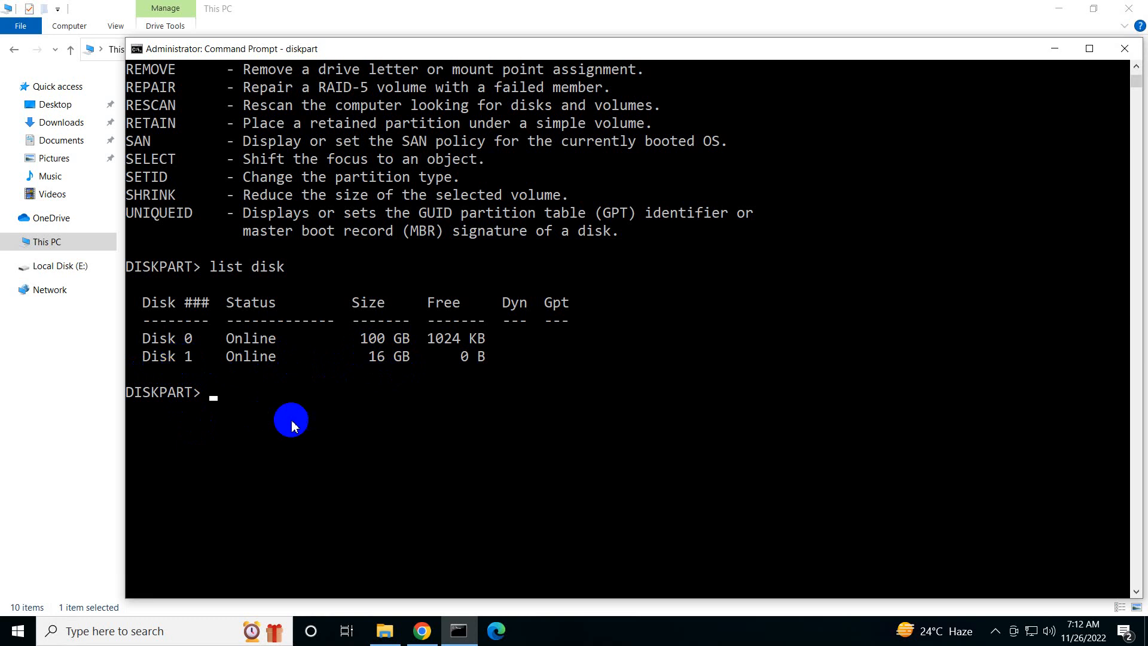
In DiskPart, run "select disk 1" and wipe that disk with "clean"
type("select disk 1")
key("Return")
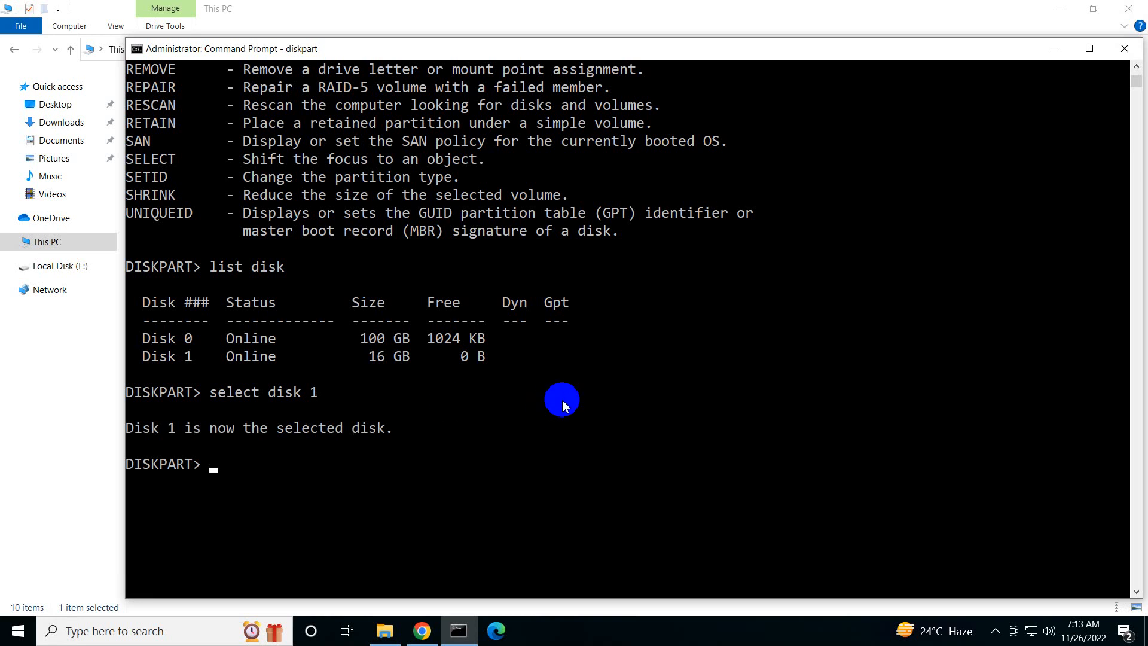
type("clean")
key("Return")
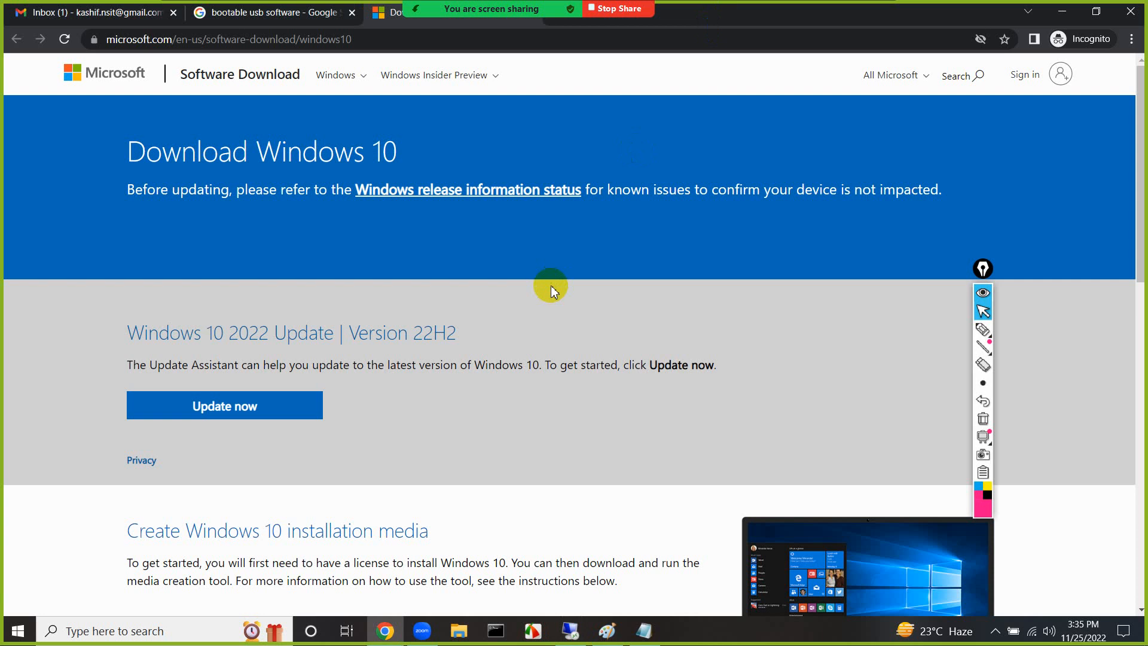
Switch to the Paint notes, move the annotation toolbar off the photo, and add the red text "Disk (100GB)" below the PC box
left_click(607, 629)
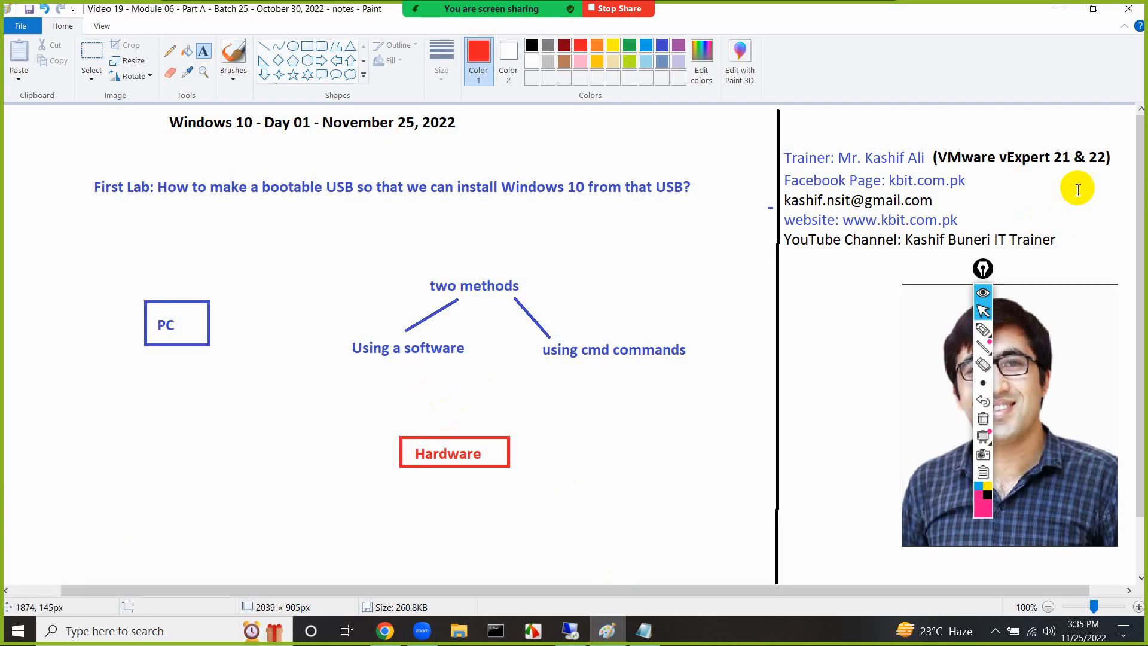
left_click_drag(983, 269, 859, 307)
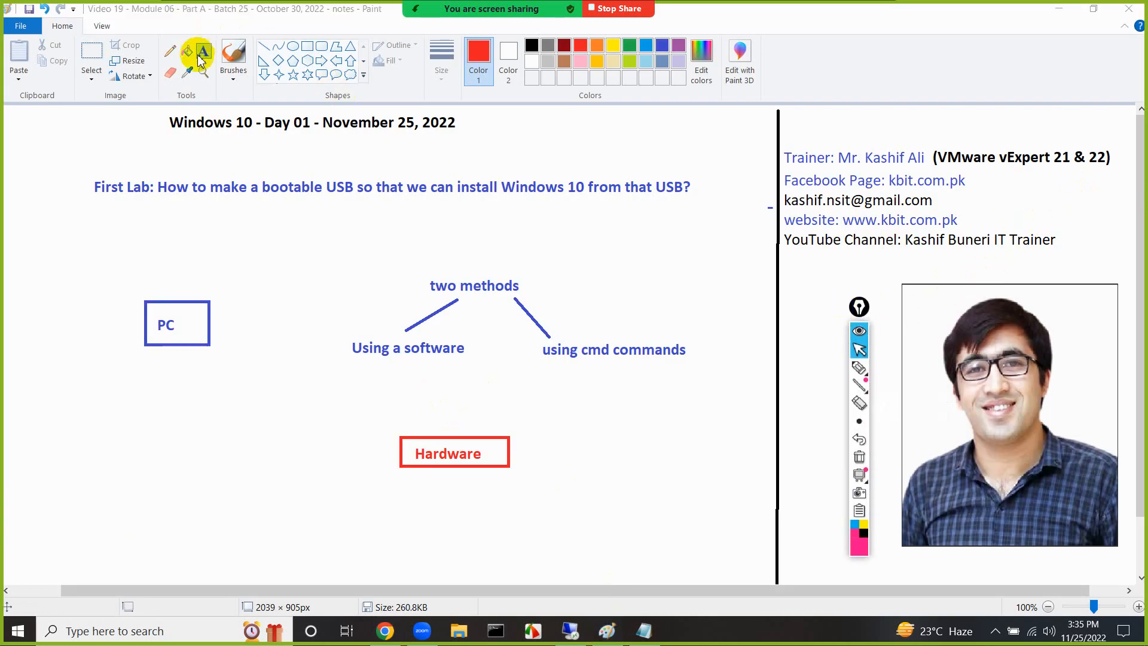
left_click(166, 419)
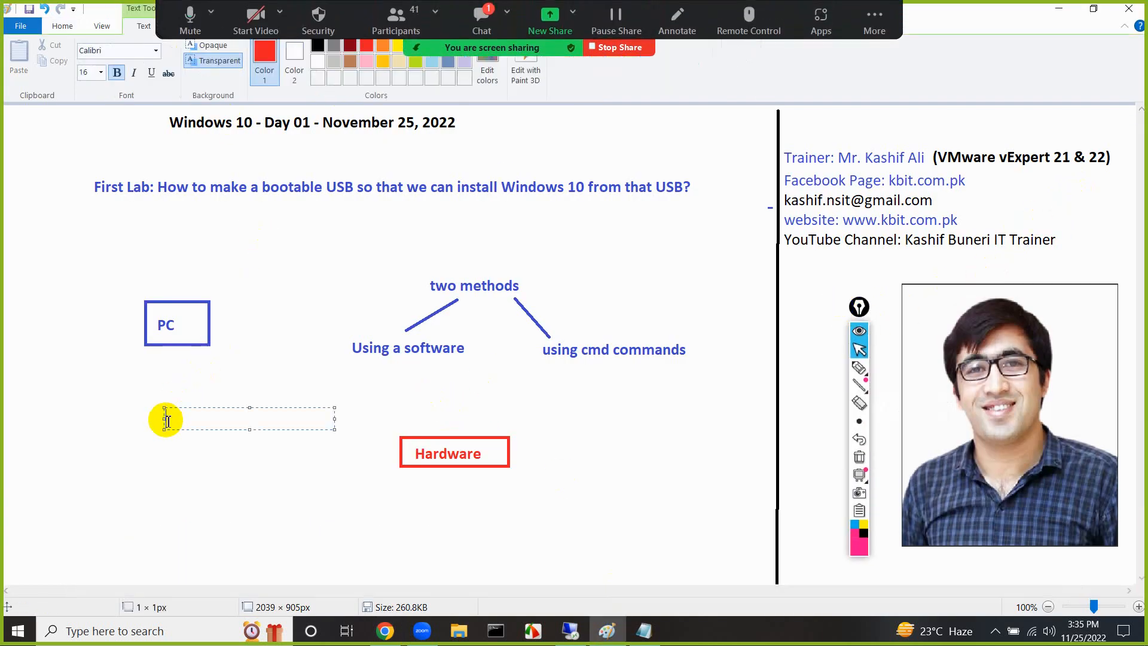
type("Disk (100GB)")
left_click(155, 445)
Draw a red line about 54 × 51 px from "Disk (100GB)" down to the left and label its end "C:"
left_click(263, 46)
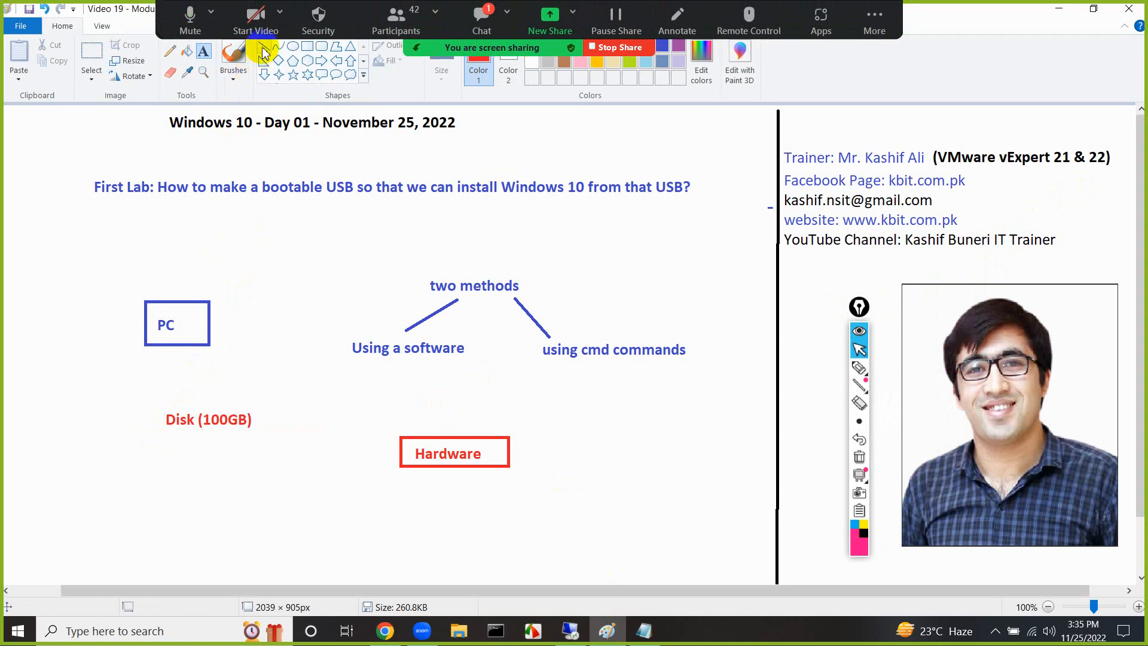
left_click_drag(178, 437, 145, 465)
left_click(203, 51)
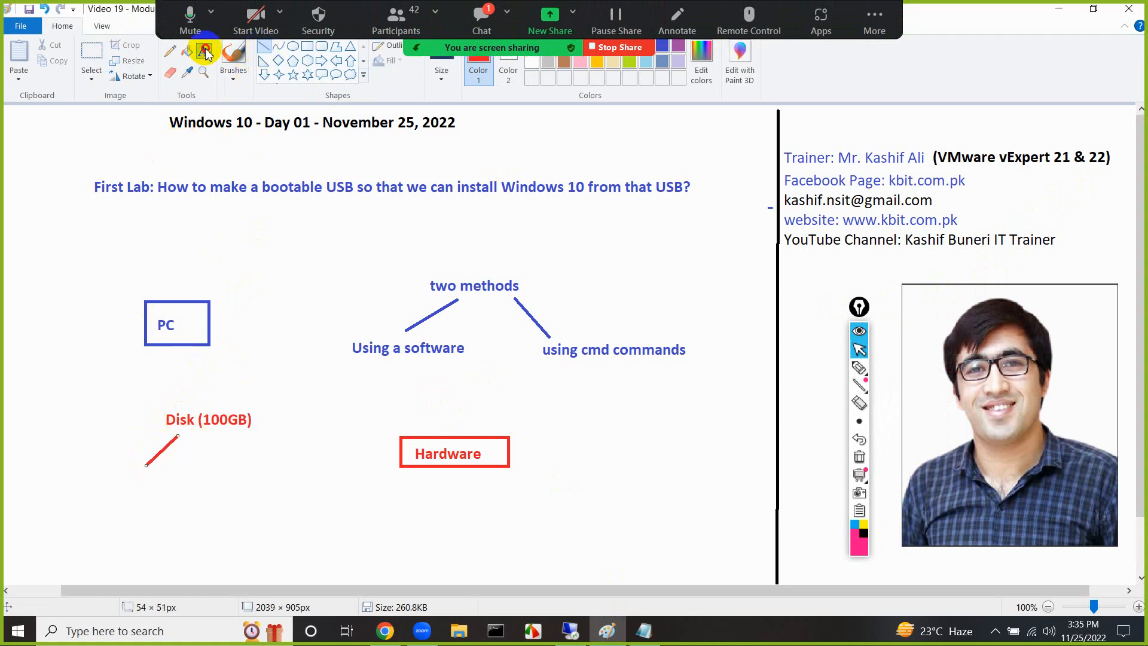
left_click(116, 477)
type("C:")
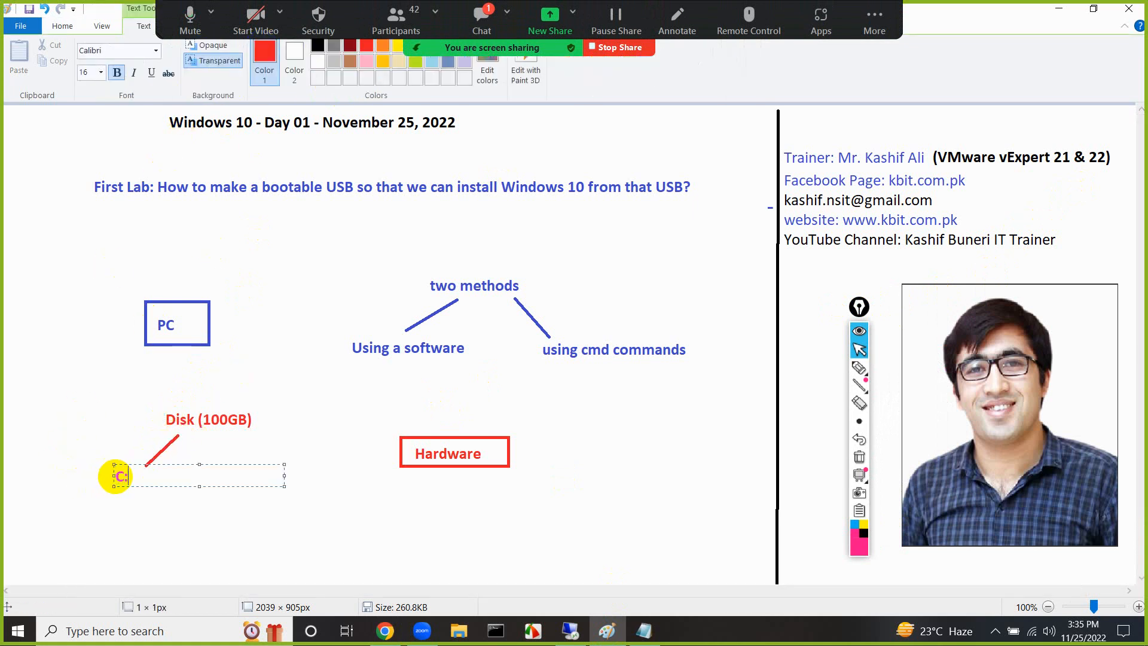
left_click(89, 366)
Draw a second red line about 31 × 59 px down from the middle of "Disk (100GB)" and label its end "d:"
left_click(262, 48)
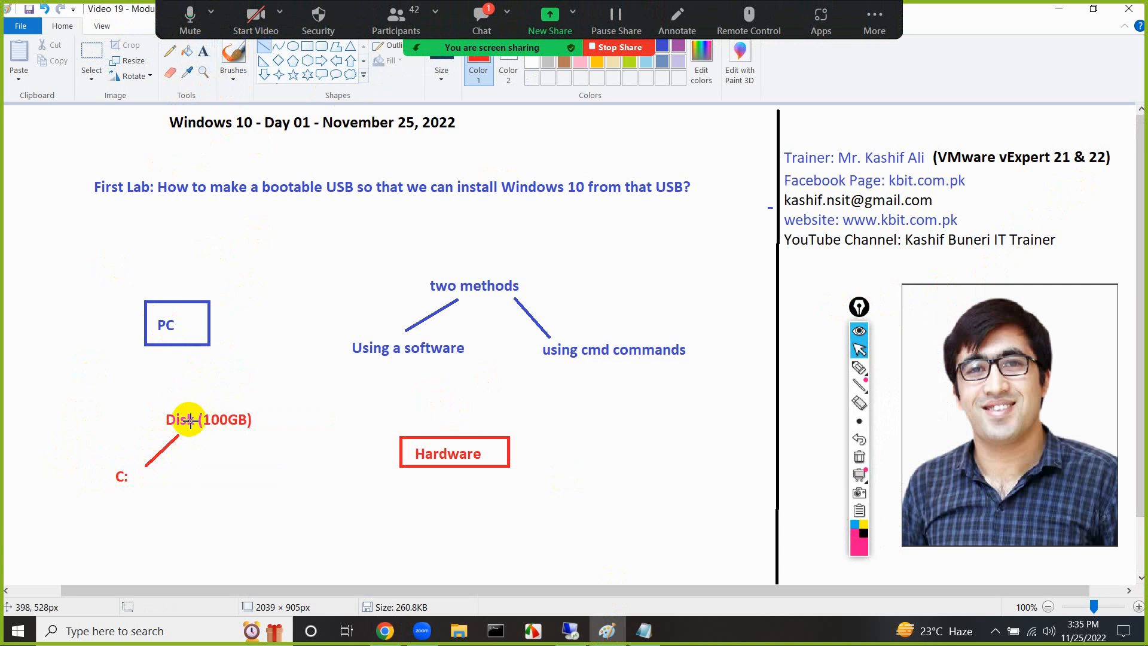
left_click_drag(191, 435, 208, 471)
left_click(203, 51)
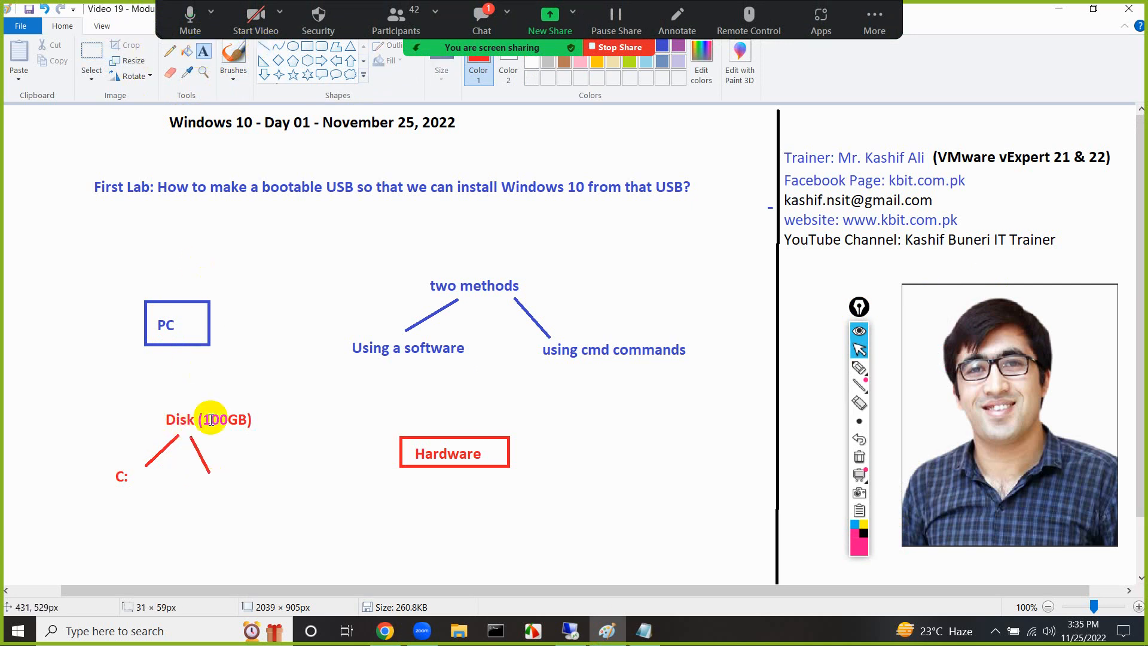
left_click(202, 488)
type("d:")
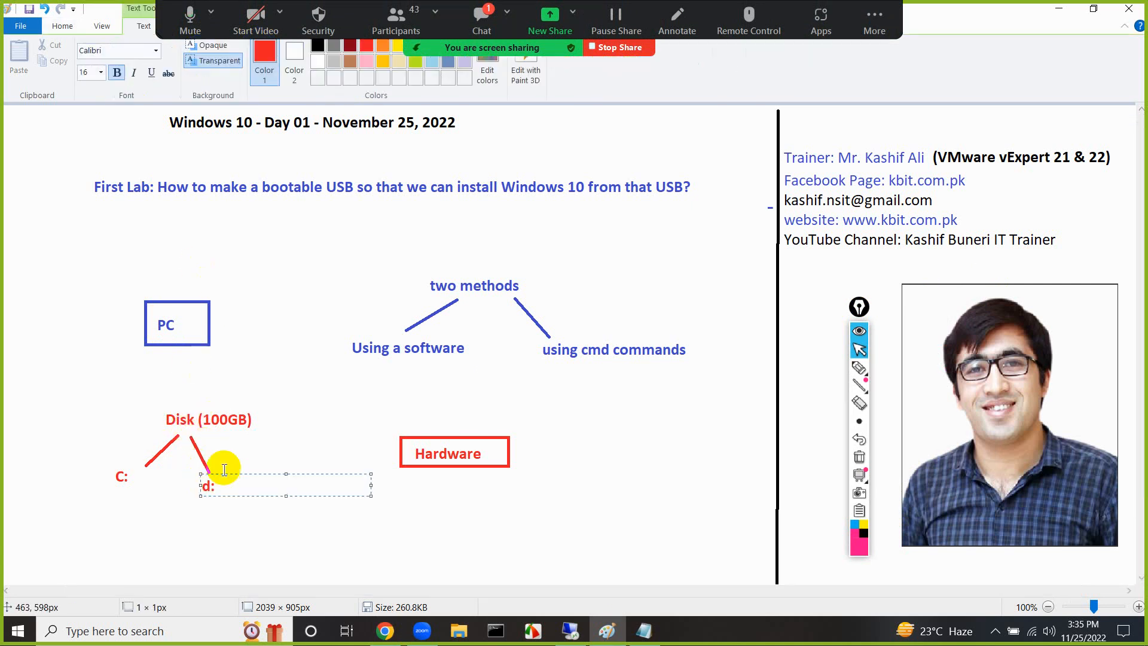
left_click(311, 312)
Draw a third red line about 57 × 62 px from "Disk (100GB)" down to the right and label its end "e:"
left_click(263, 47)
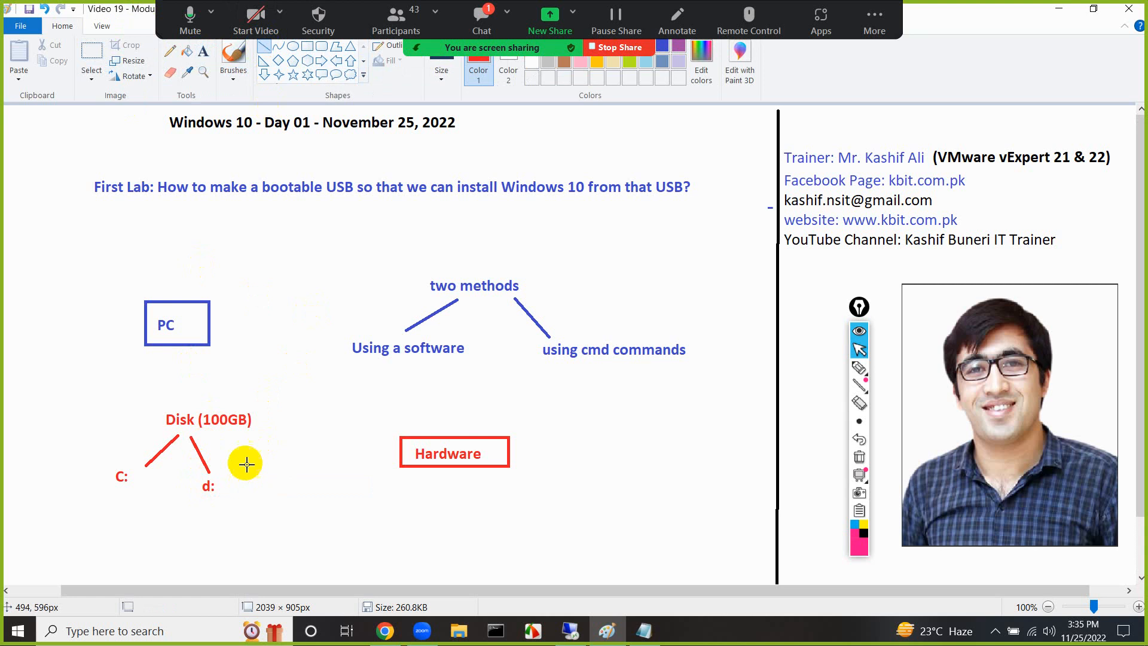
left_click_drag(239, 438, 274, 475)
left_click(203, 50)
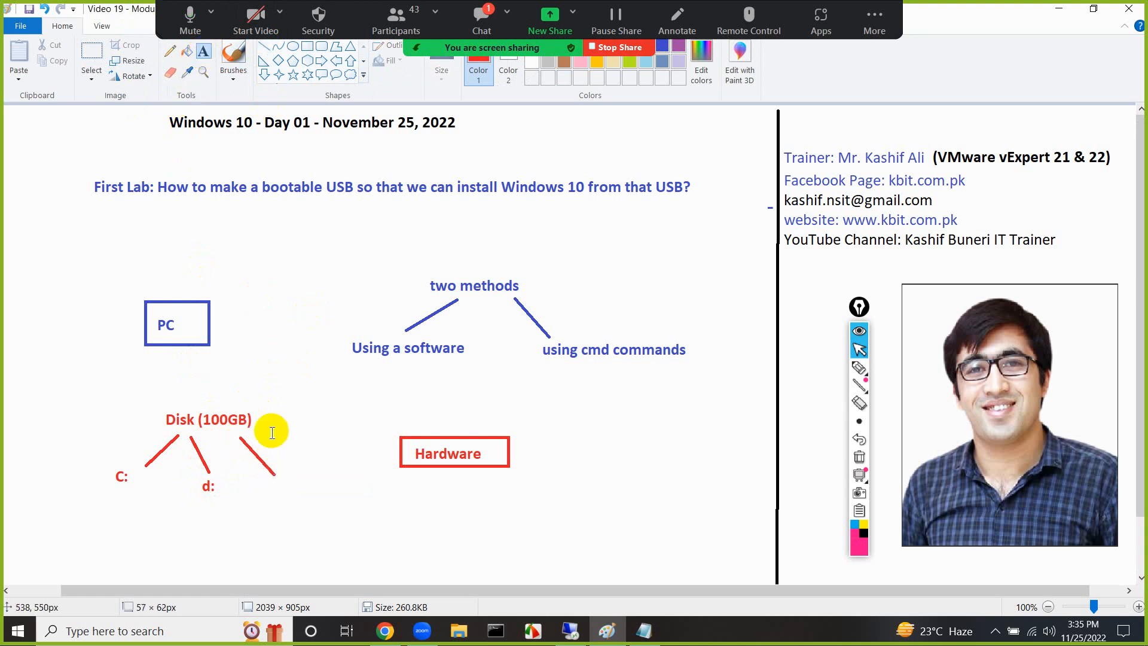
left_click(272, 492)
type("e:")
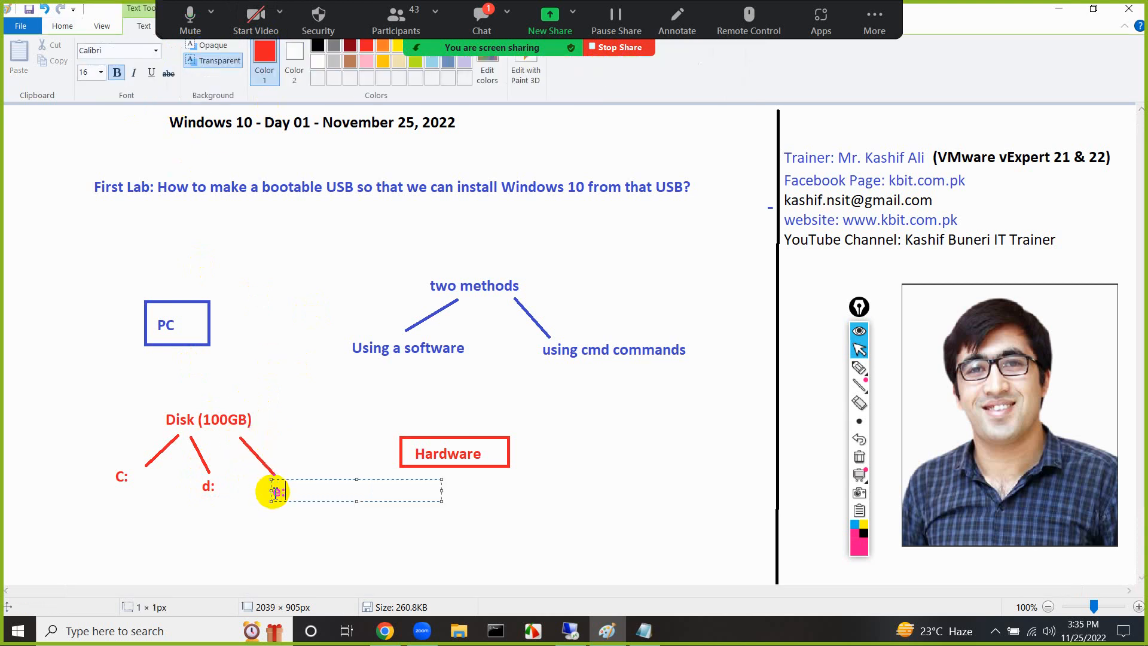
left_click(236, 497)
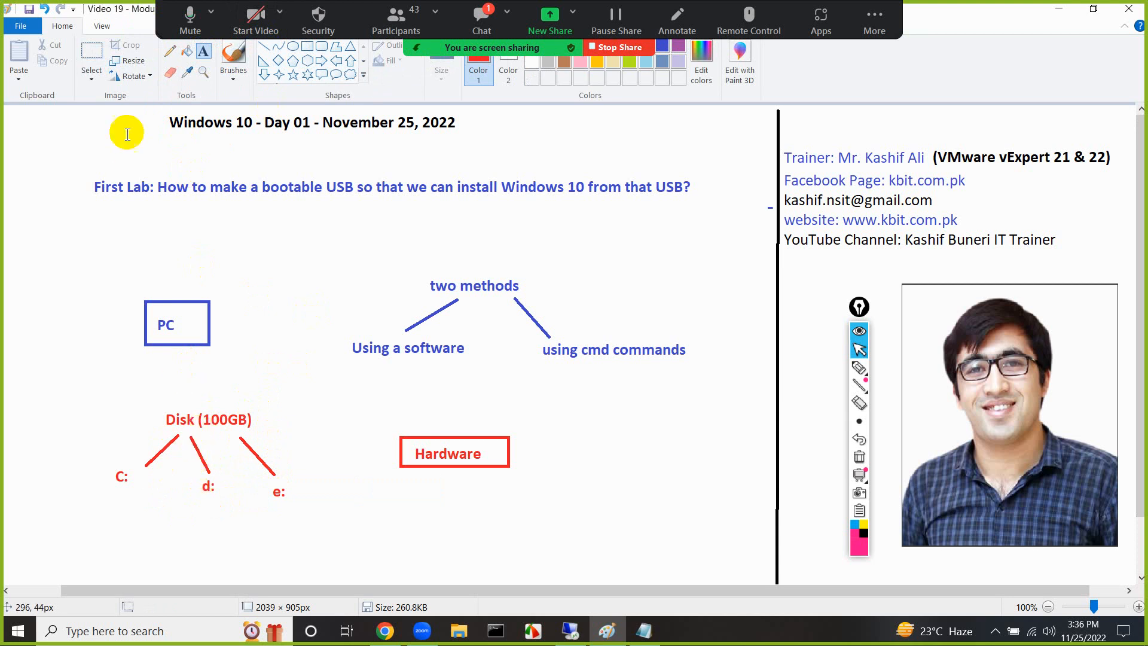
Enclose the disk and its three drive labels in a red rectangle about 326 × 187 px, and write "clean" below it
left_click(307, 46)
left_click_drag(108, 396, 304, 508)
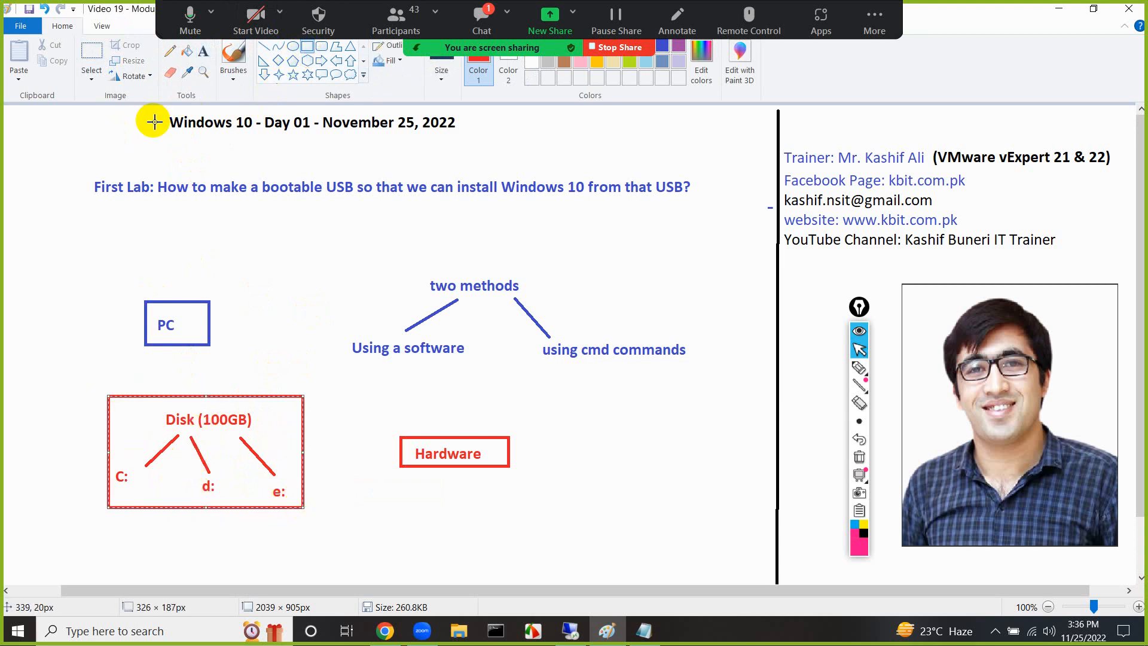
left_click(203, 50)
left_click(272, 523)
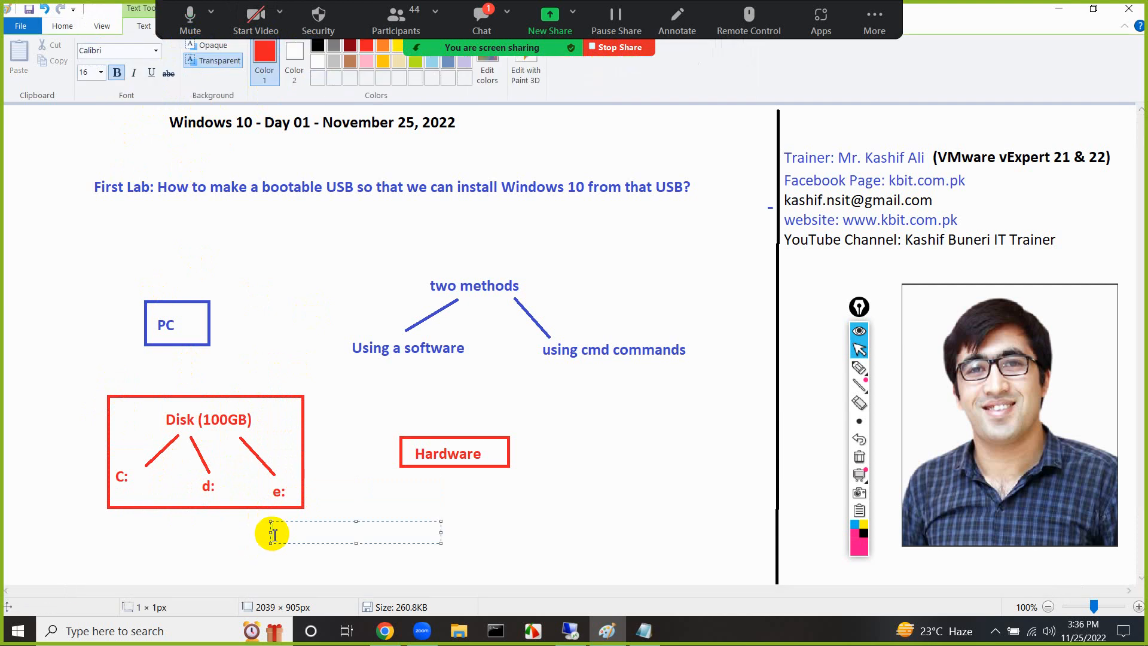
type("clean")
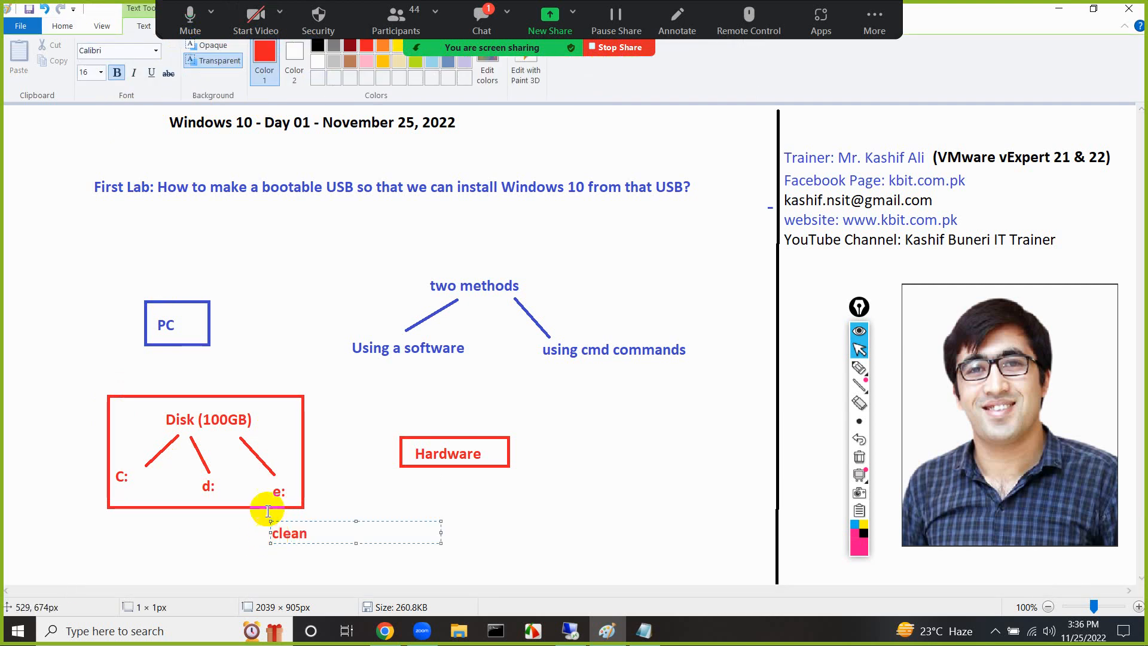
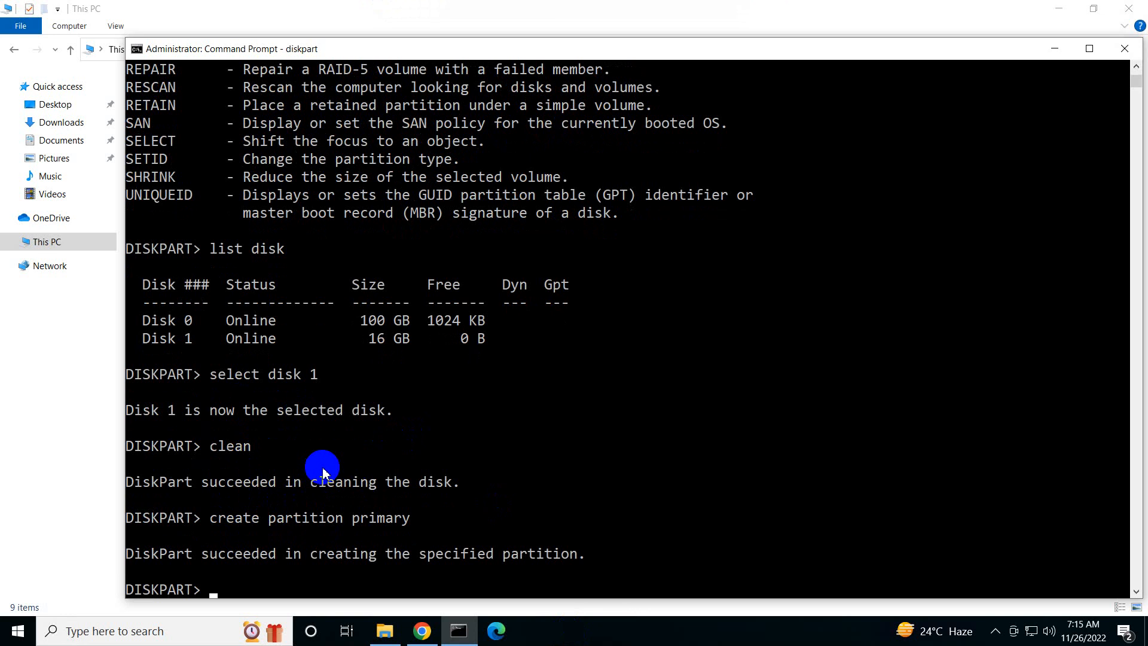
Mark the new primary partition as active in DiskPart
scroll(323, 472, "down", 1)
type("active")
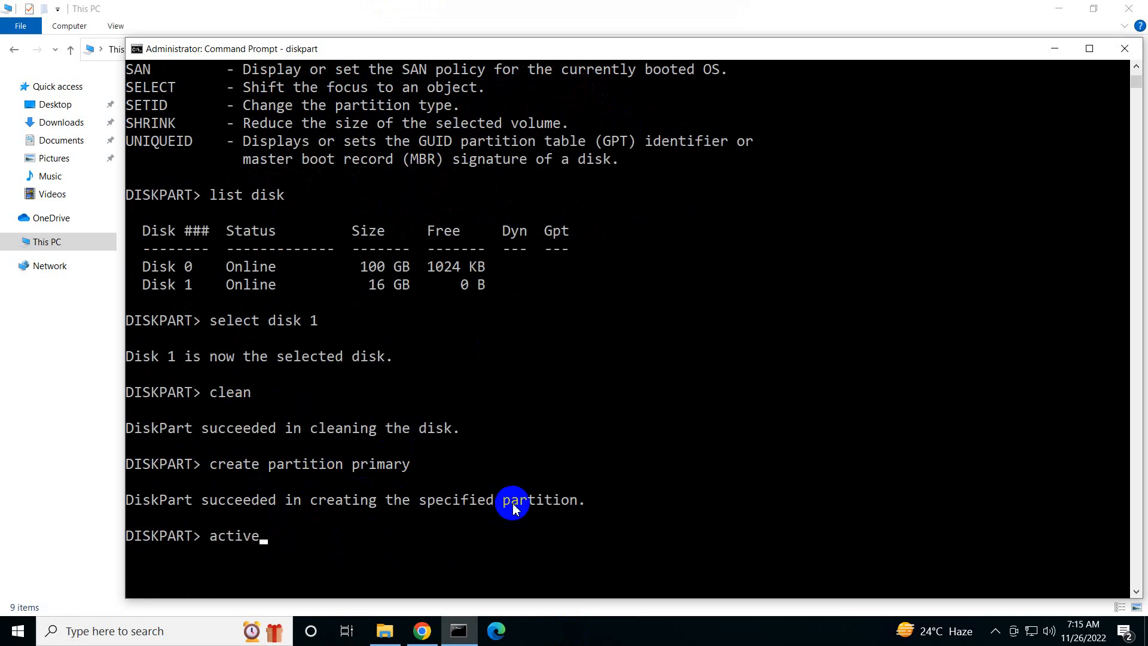
key("Return")
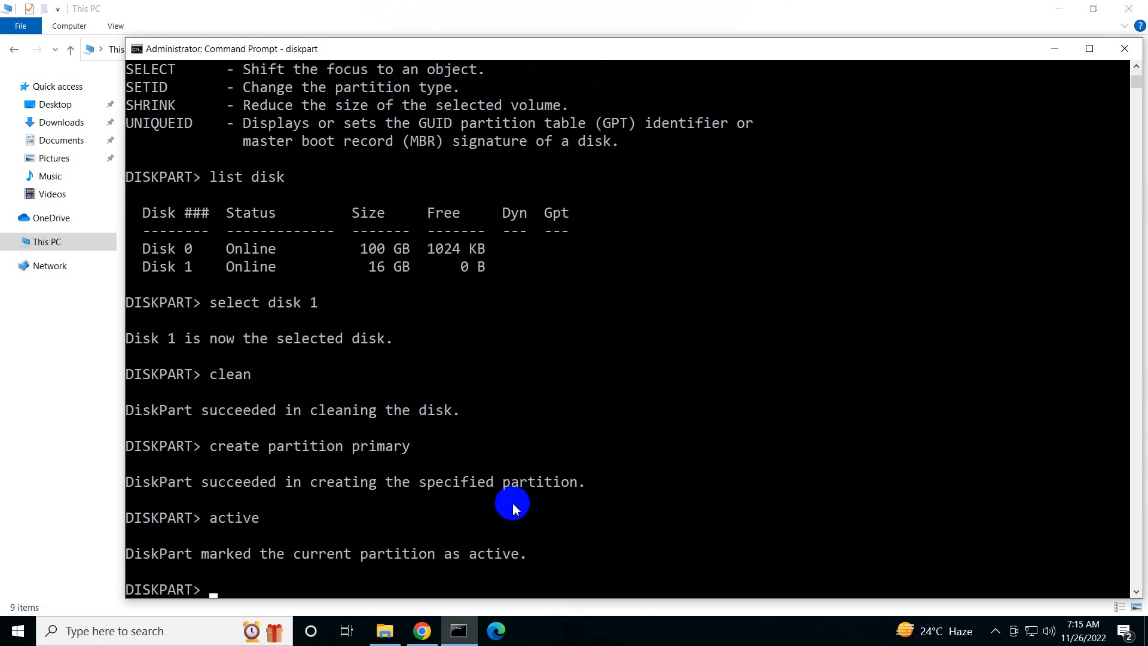
Quick-format the active partition as NTFS with "format fs=ntfs quick"
type("format fs=ntfs quick")
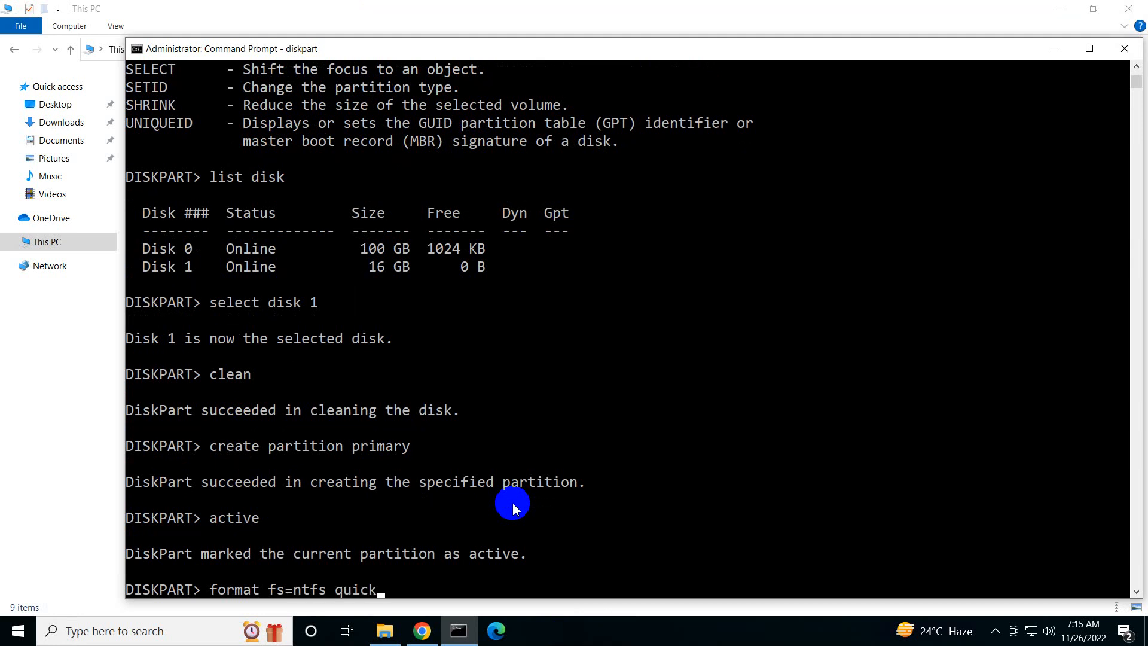
key("Return")
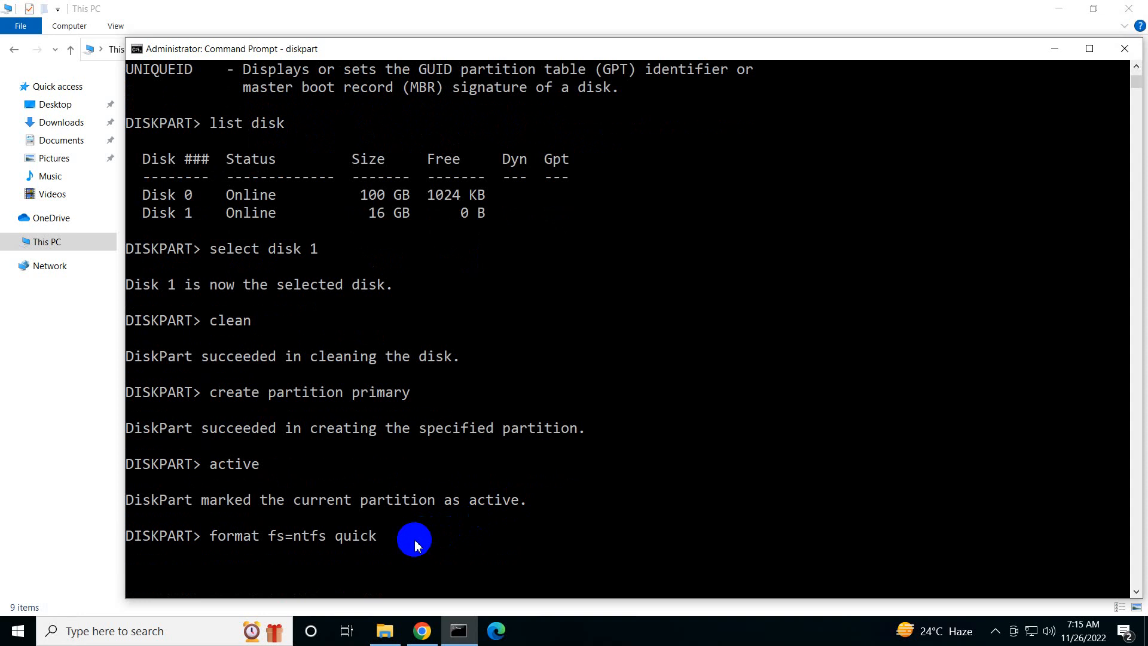
scroll(417, 544, "down", 2)
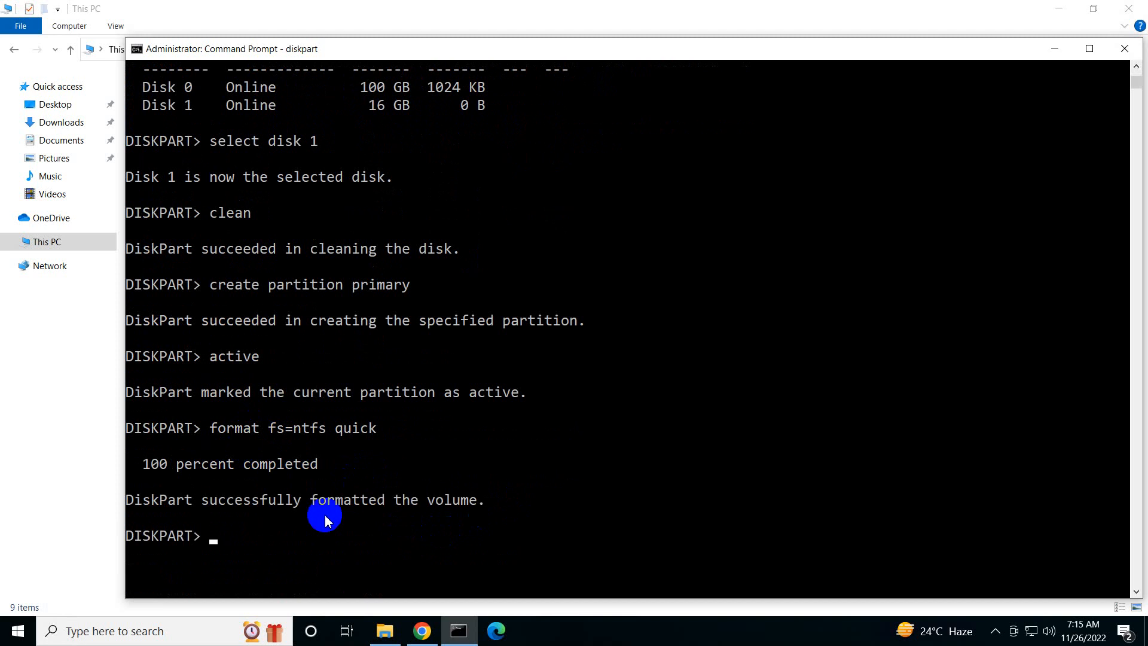
Assign a drive letter to the formatted partition and exit DiskPart
type("assign")
key("Return")
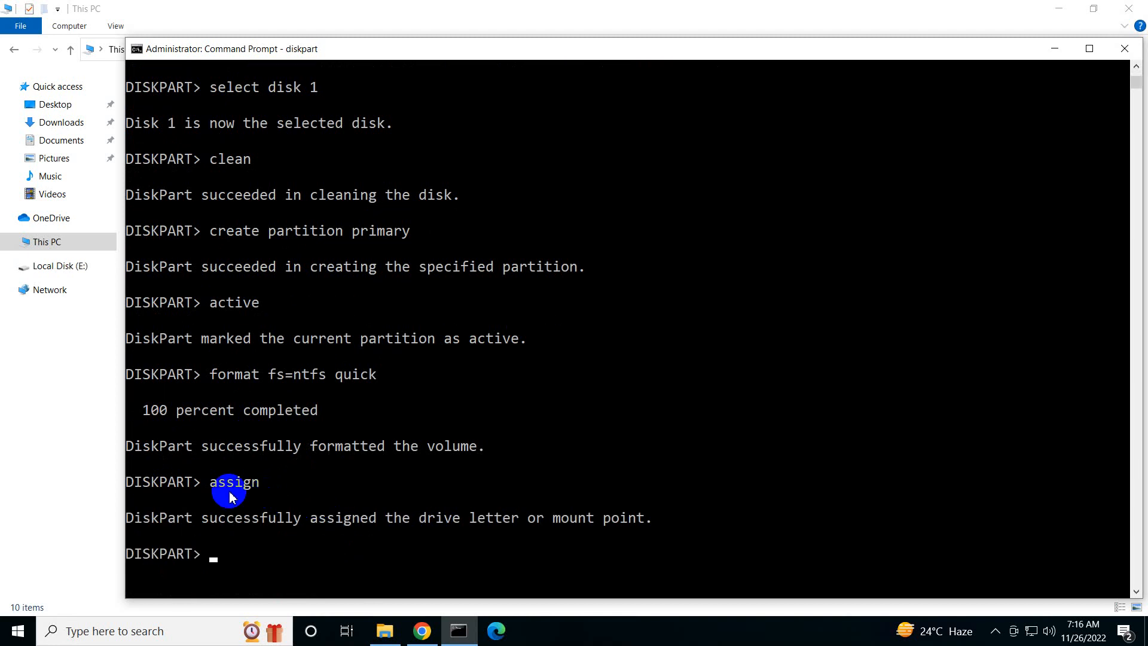
type("exit")
key("Return")
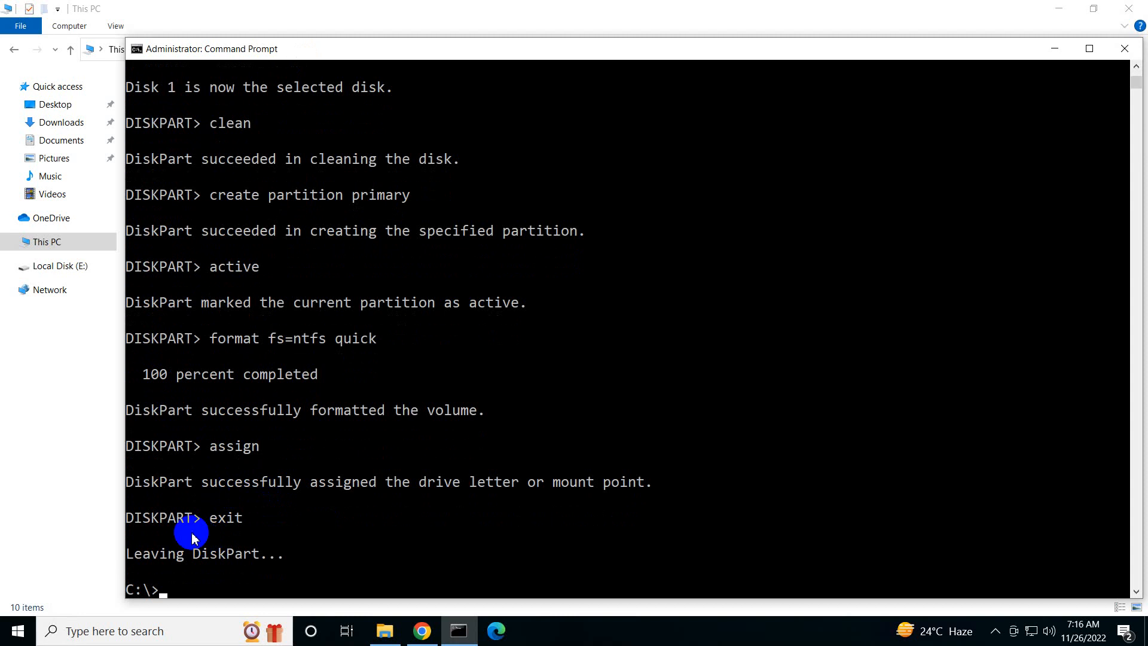
Examine Local Disk (E:) and the Windows 10 DVD Drive (D:) in This PC
left_click(1055, 49)
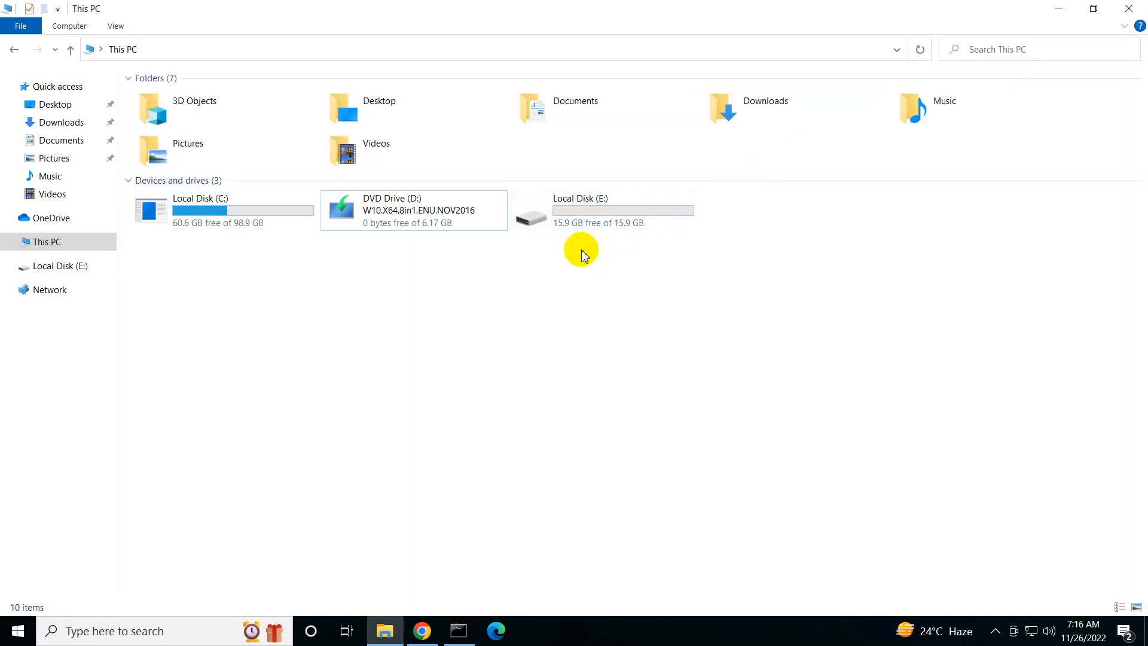
left_click(592, 223)
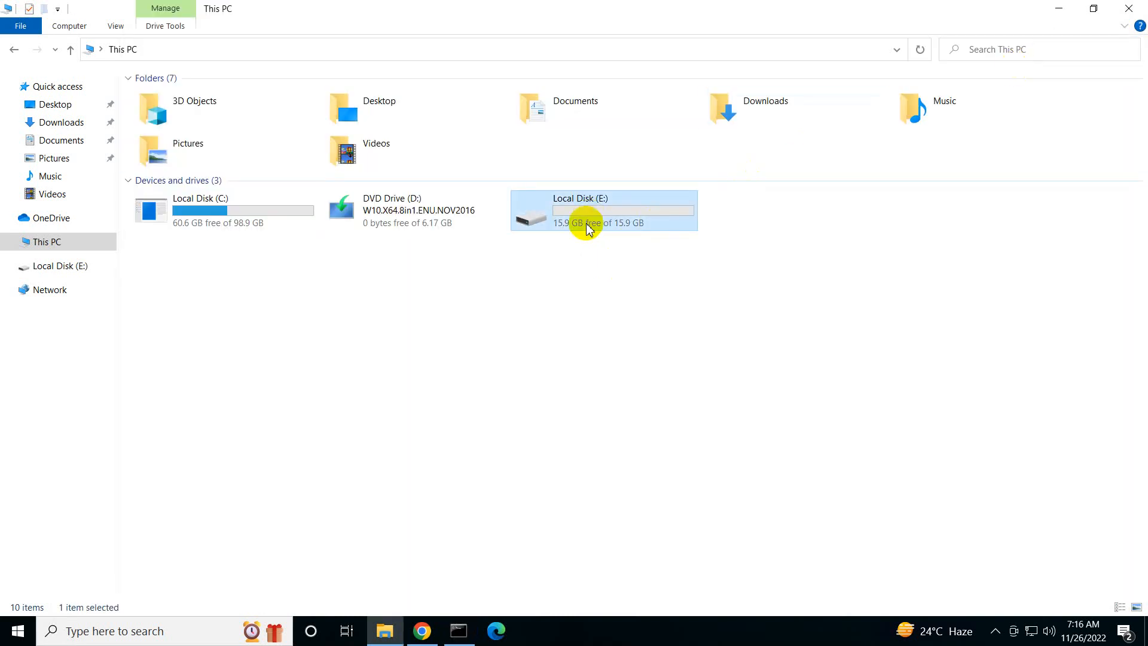
left_click(421, 212)
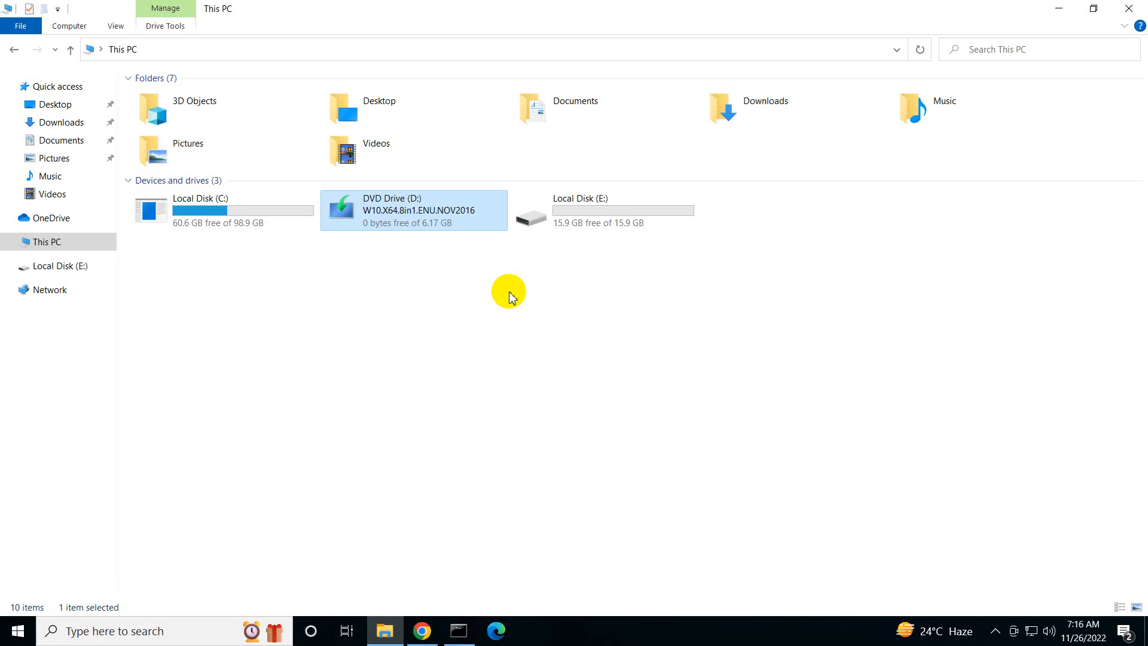
double_click(413, 230)
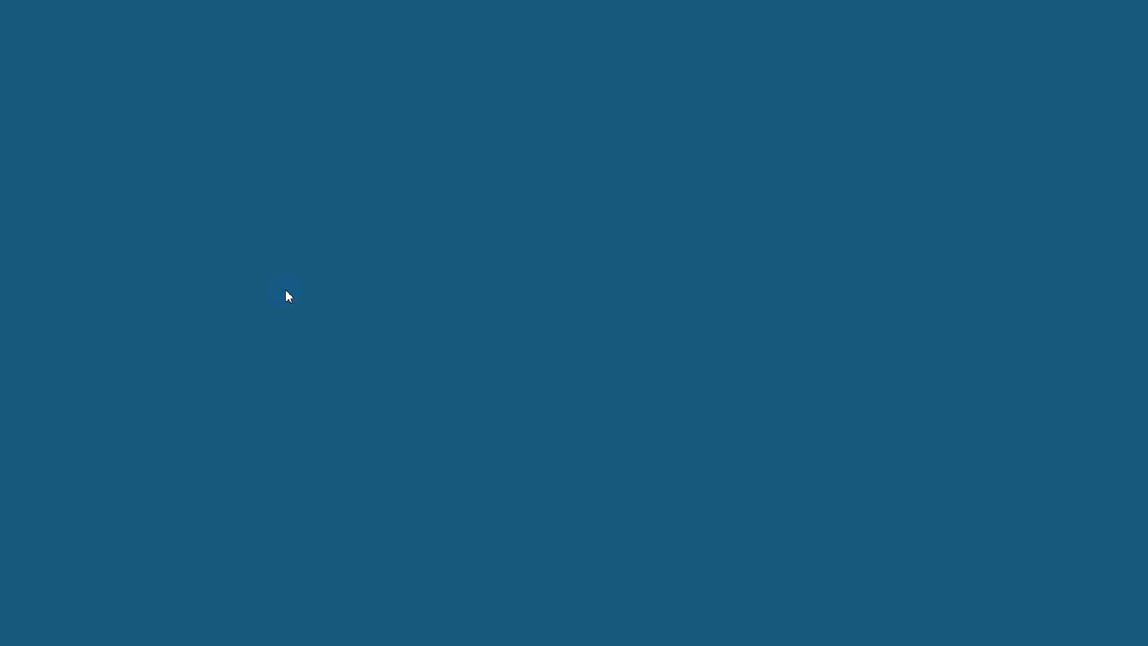
left_click(637, 414)
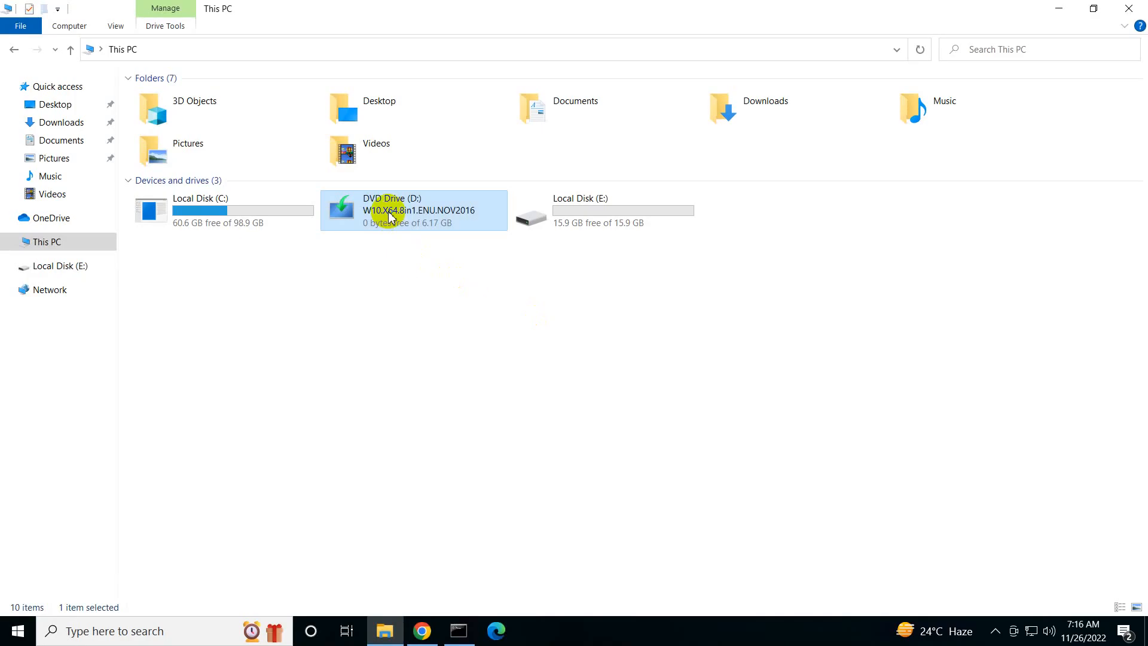
Open the contents of DVD Drive (D:), select all its files and folders, and view the available Send to destinations
right_click(387, 220)
left_click(421, 257)
left_click_drag(267, 261, 148, 103)
right_click(151, 103)
mouse_move(264, 186)
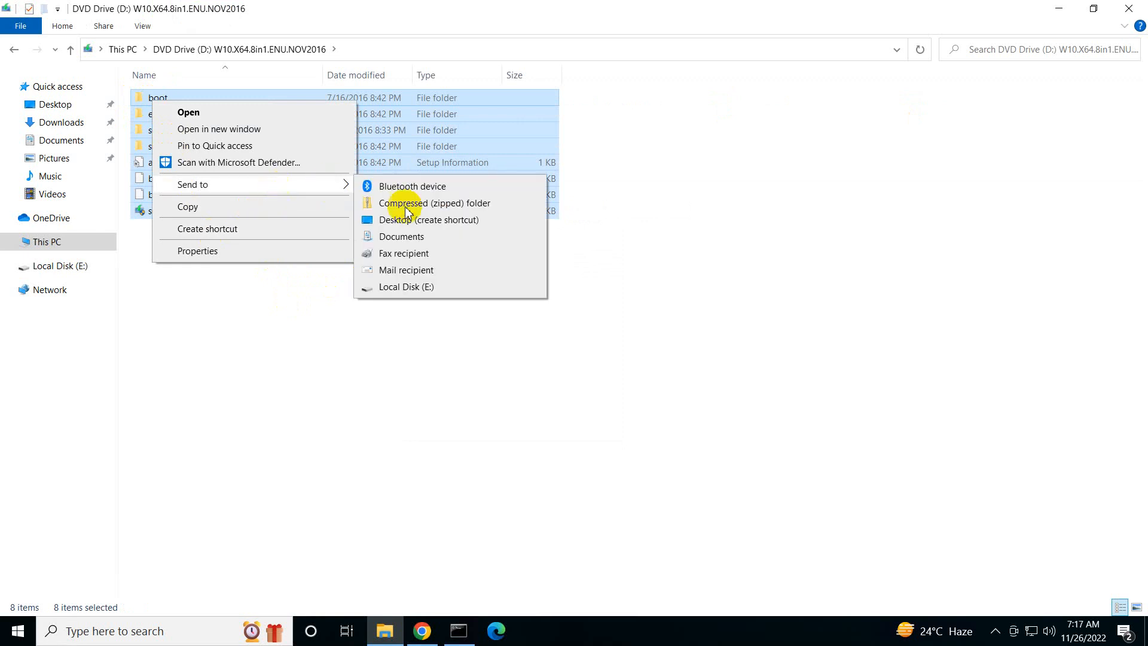
left_click(404, 401)
In Command Prompt, copy all the DVD's files to the USB drive with "xcopy d:\*.* /s/e/f e:\"
left_click(457, 633)
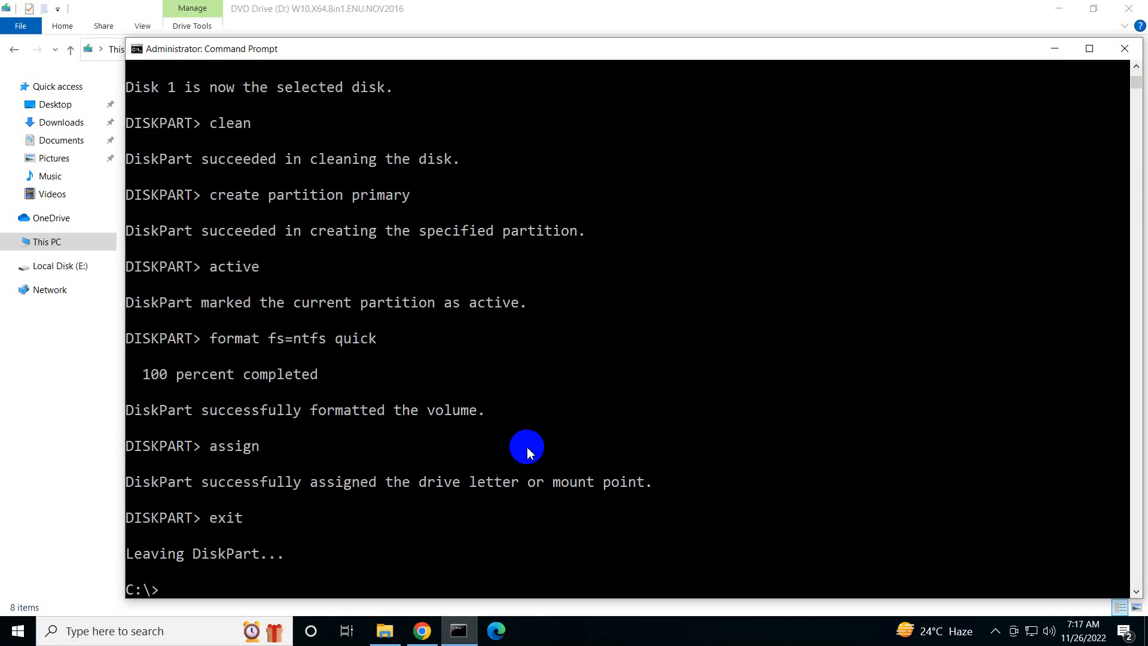
type("xcopy ")
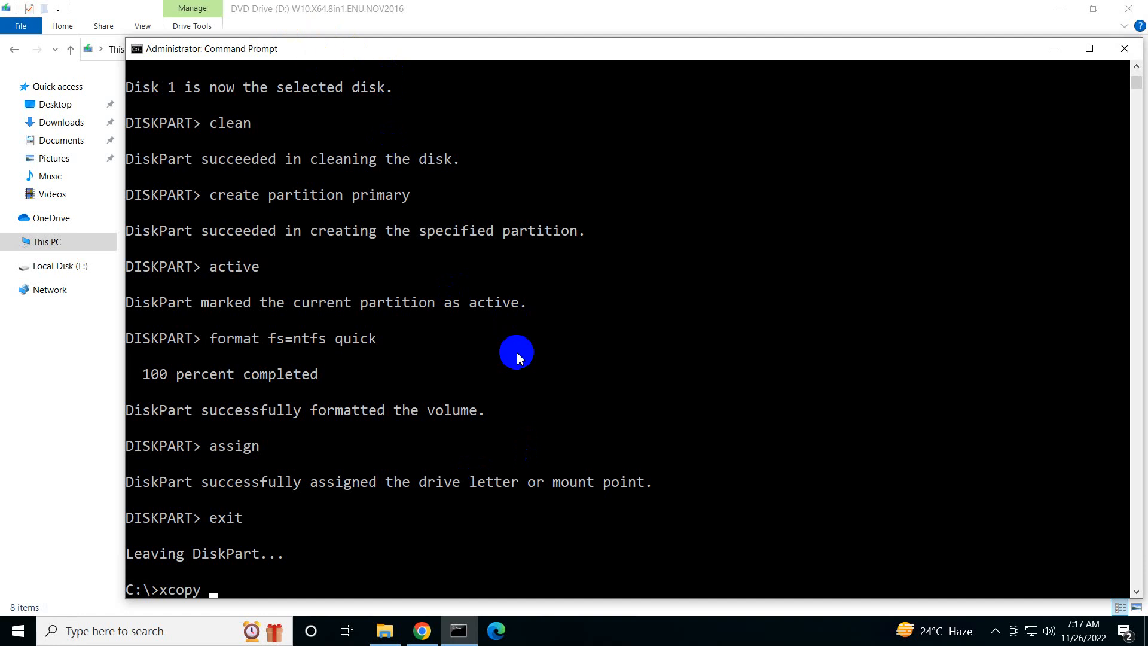
type("d:\\*.* /s/e/f e:\\")
key("Return")
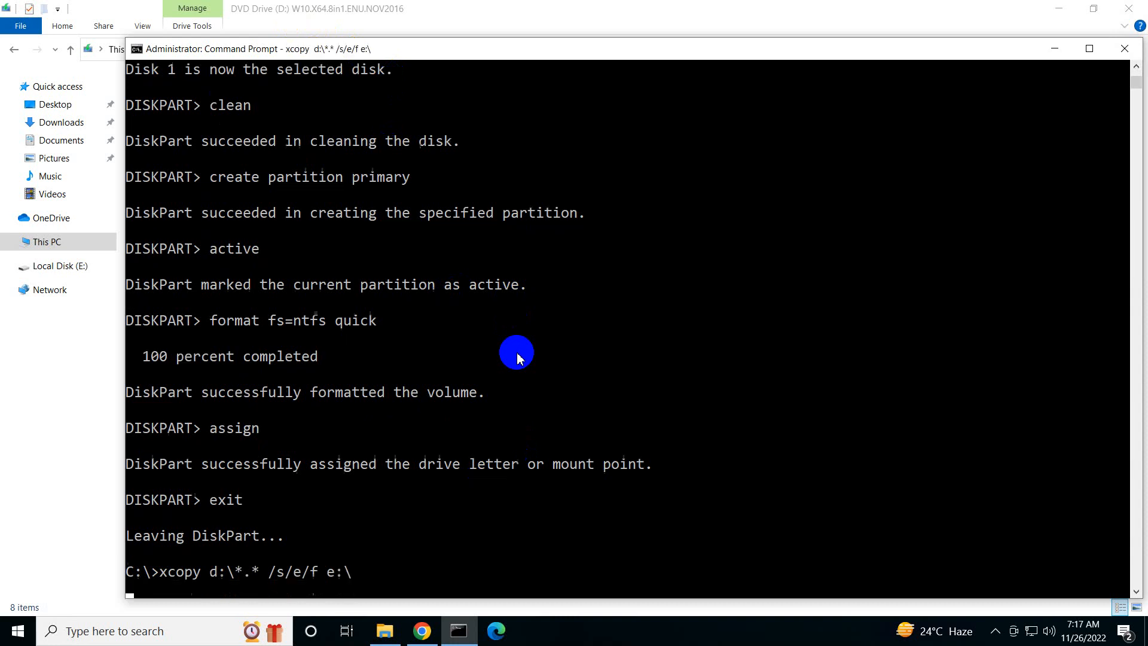
Switch to the Notepad command list and add an underscore divider below "9) exit", followed by "xcopy d:\*.* /s/e/f e:\"
left_click(717, 11)
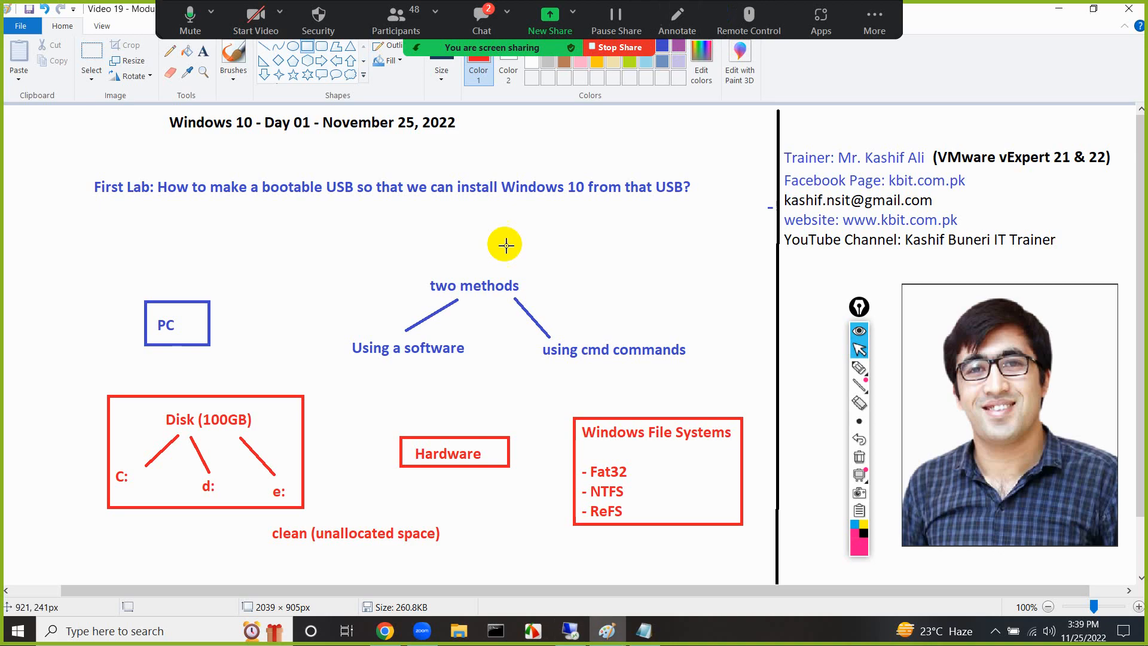
left_click(644, 635)
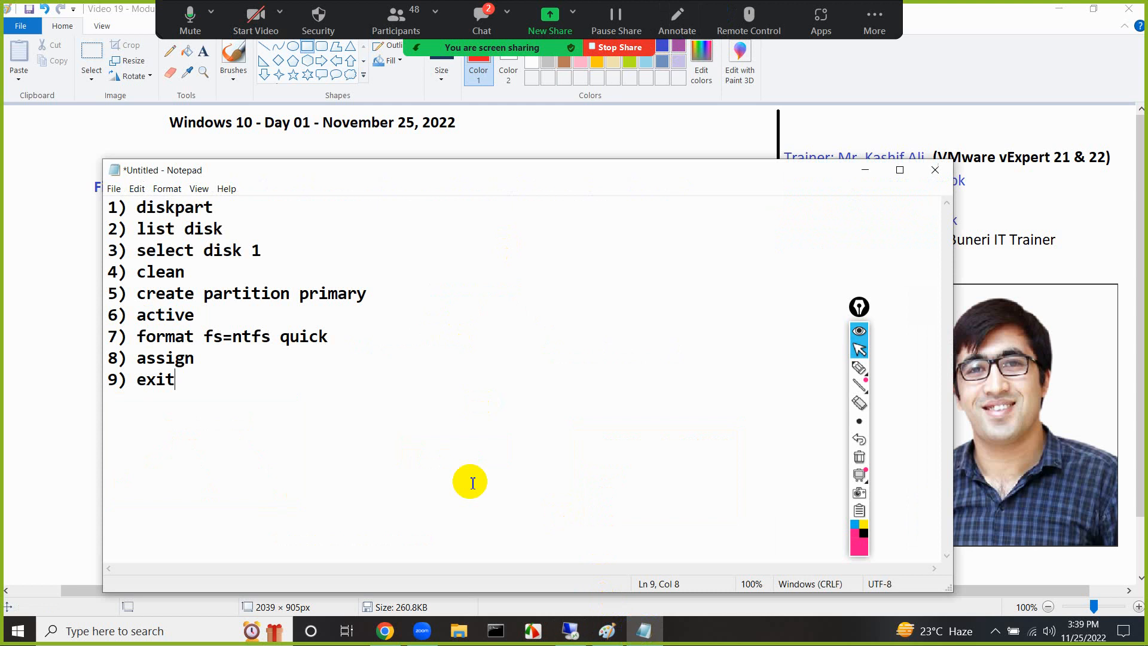
type("______________________________________")
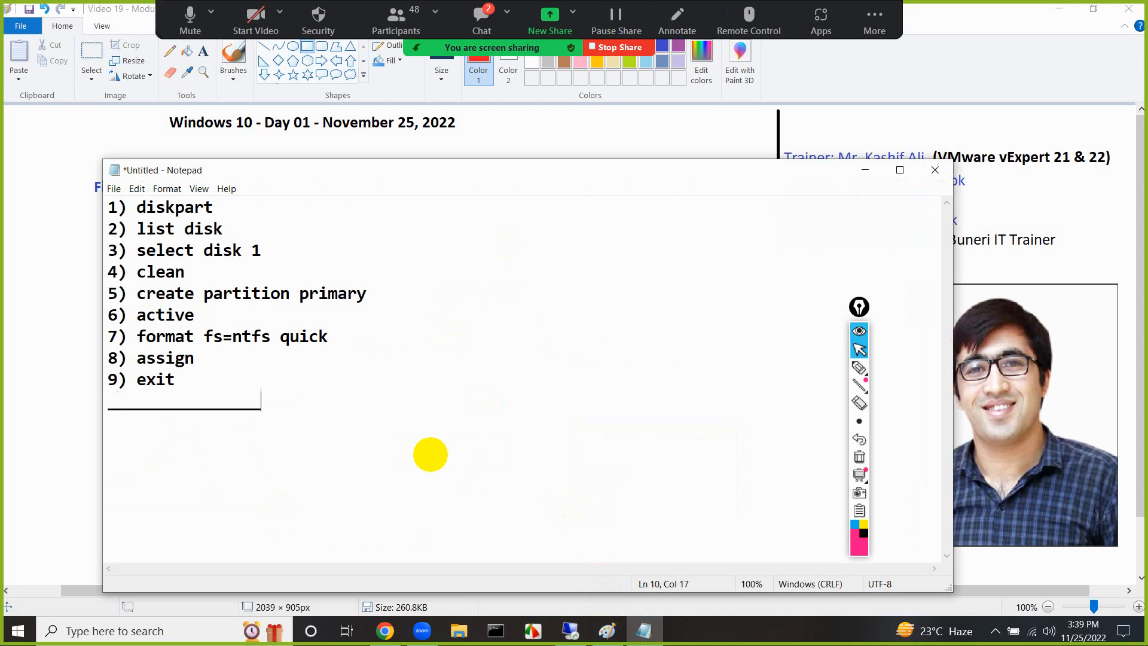
key("Return")
key("Return")
type("xcopy")
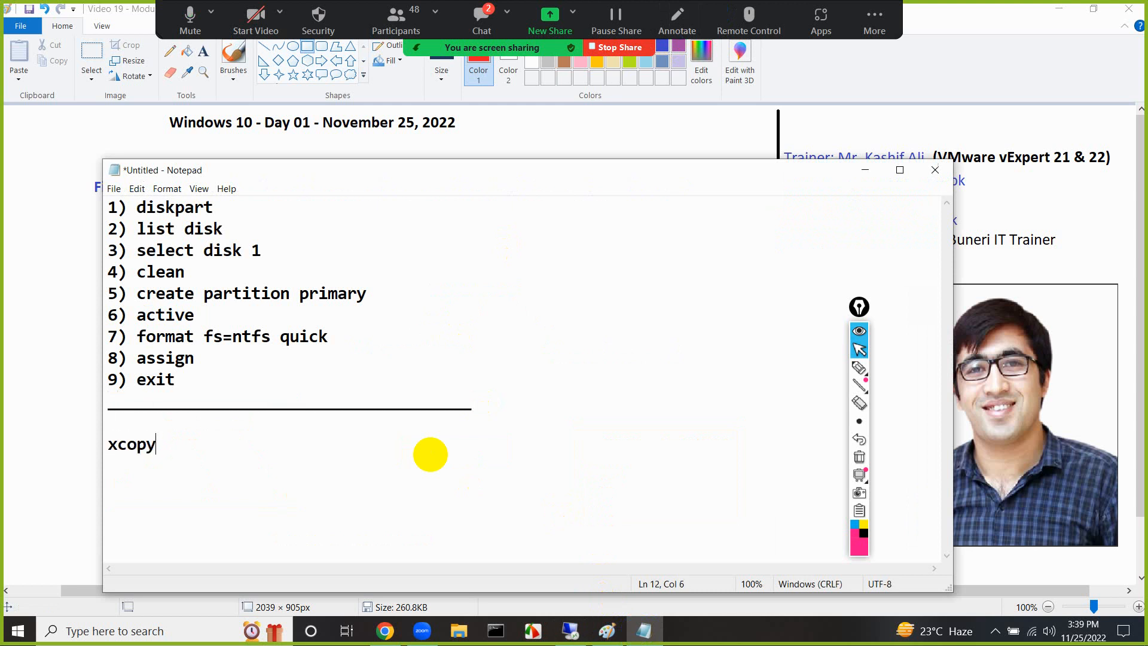
type(" d:\\*.* /s/e/f e:\\")
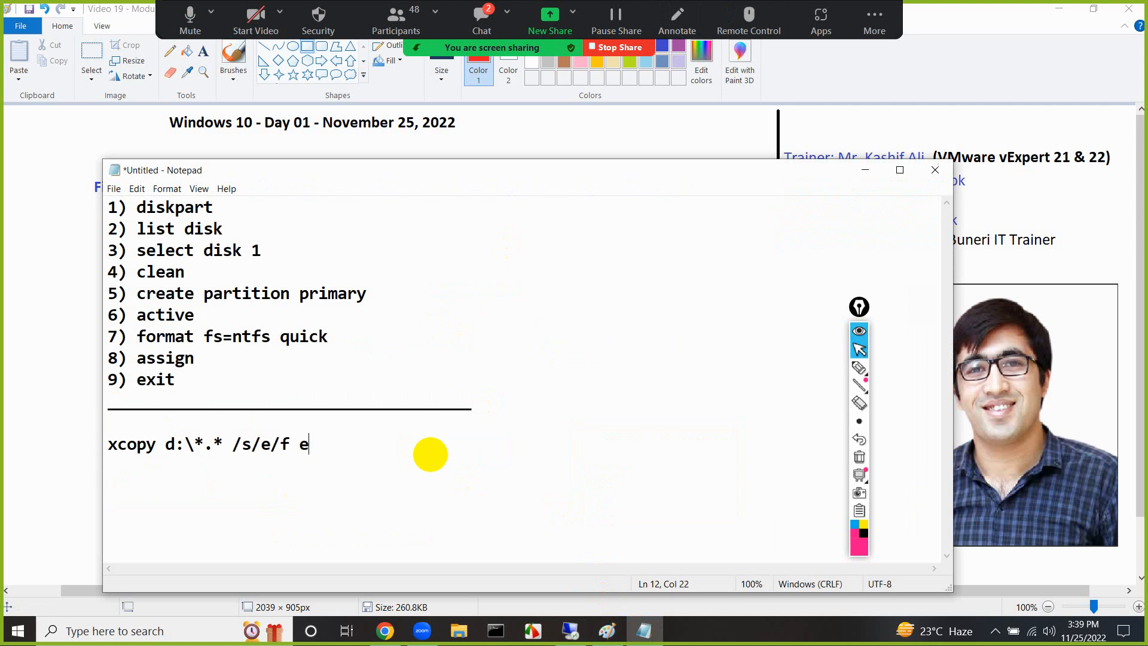
Write the explanation "d:\ (source) DVD" below the xcopy command, leaving blank lines around it
key("Return")
key("Return")
type("d:\\ (source")
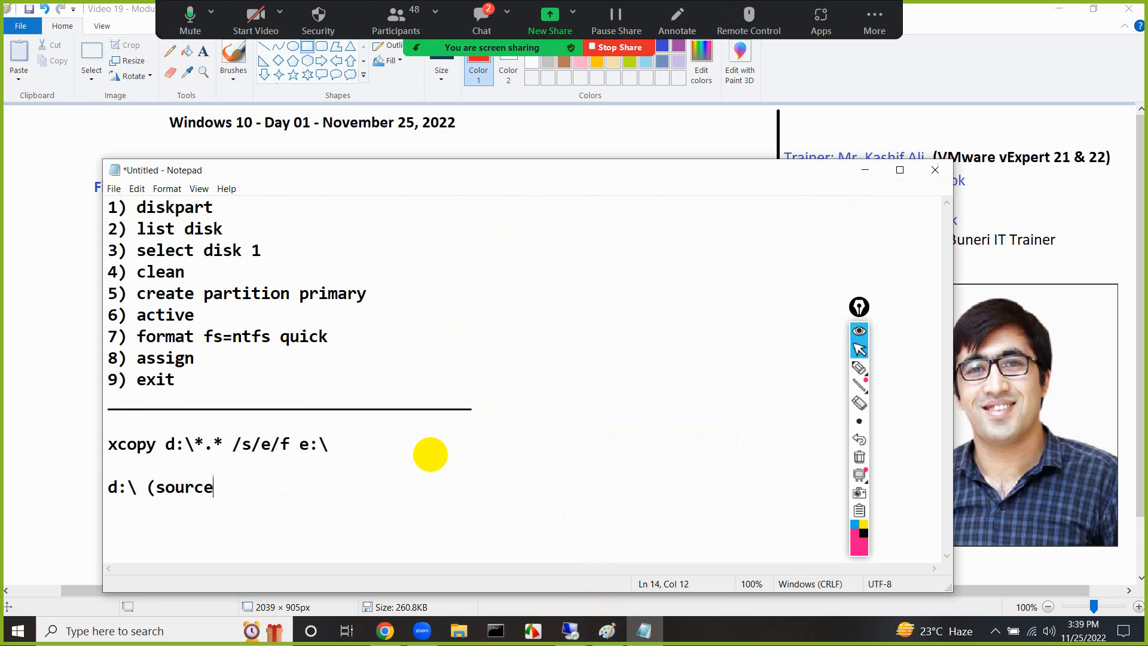
type(") DVD")
key("Return")
key("Return")
type("/s")
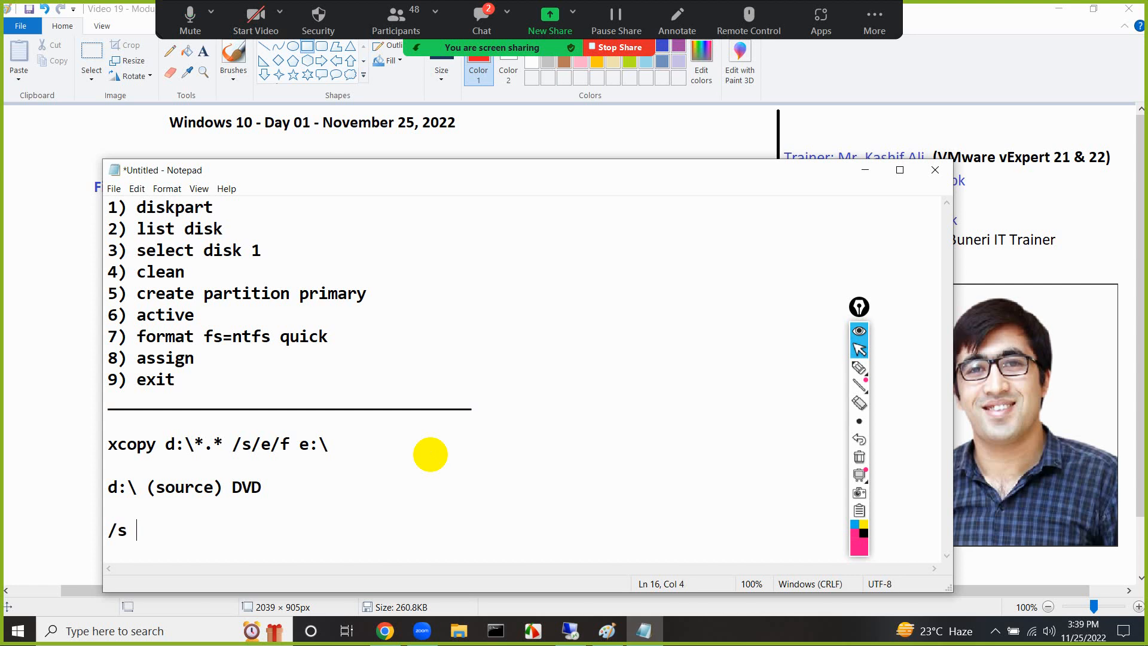
key("BackSpace")
key("BackSpace")
key("BackSpace")
Begin the wildcard explanation below the source note with "*.* - copy all type of"
type("*.* ")
type("(")
key("BackSpace")
type("- copy all typ")
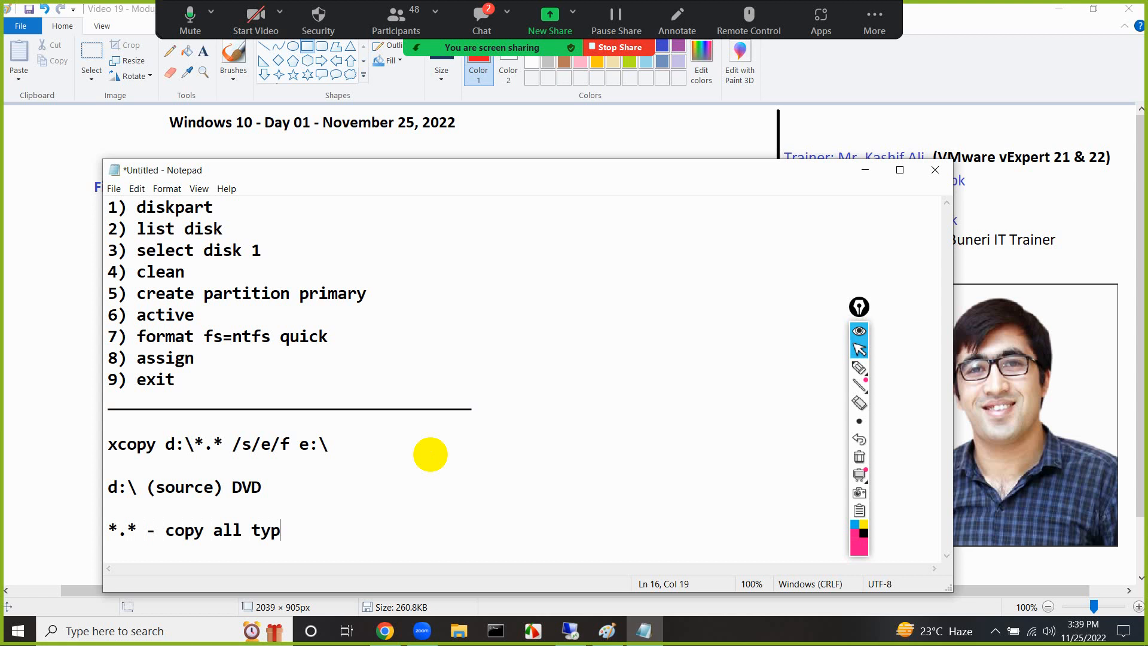
type("e of files, .")
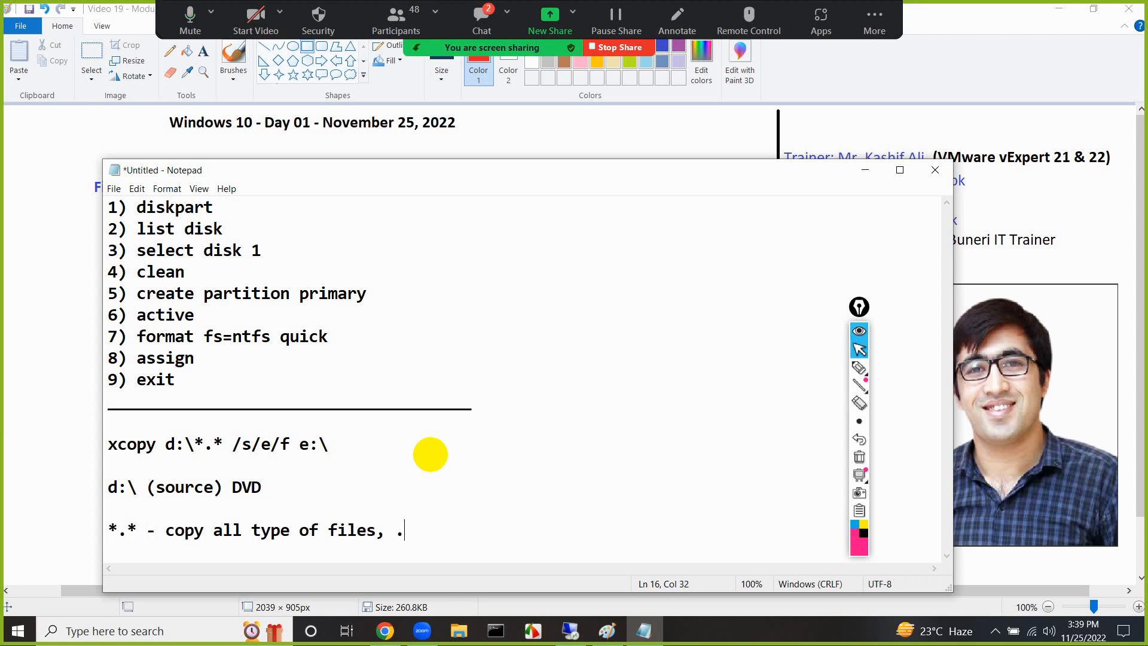
type("p")
Complete the wildcard explanation with "files, .jpg, .exe, .mp4, .txt, .ppt"
key("BackSpace")
type("jpg, .exe")
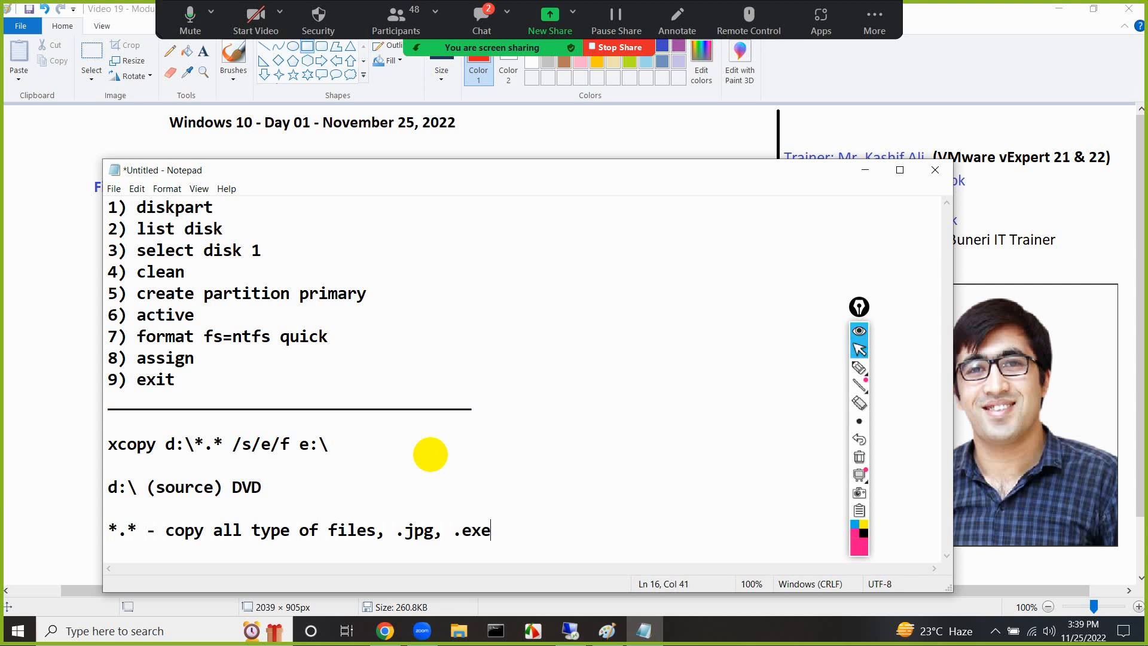
type(", .mp4, .txt.")
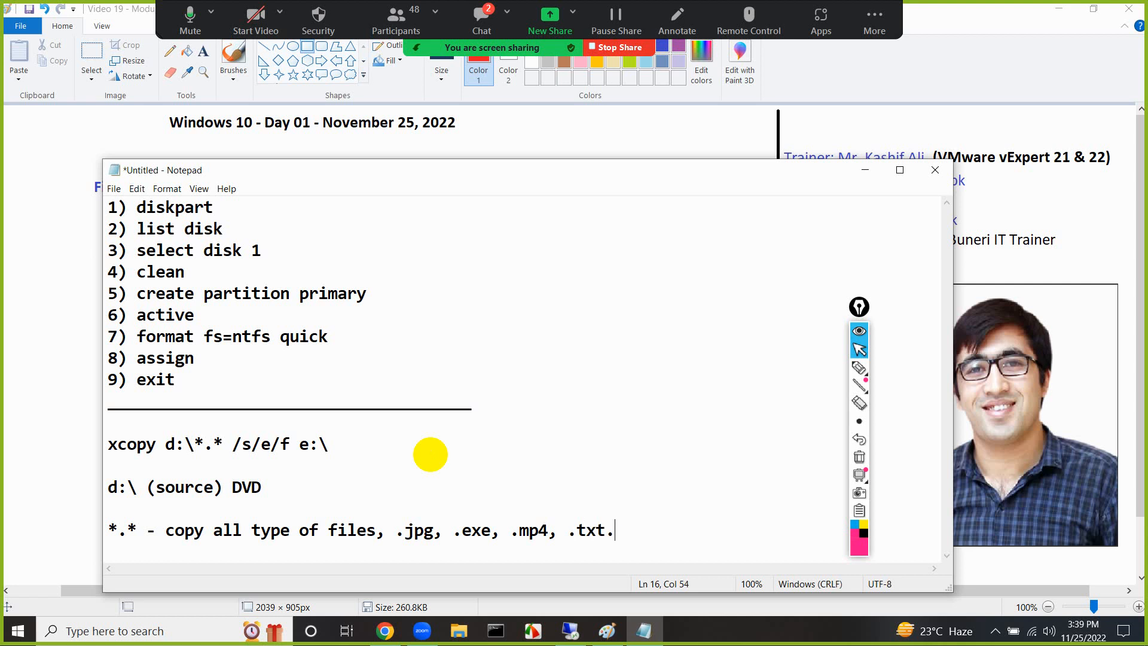
key("BackSpace")
key("BackSpace")
type(", .ppt")
Add the explanation "/s - also copy sub-folders" below the wildcard line, after a blank line
key("Return")
key("Return")
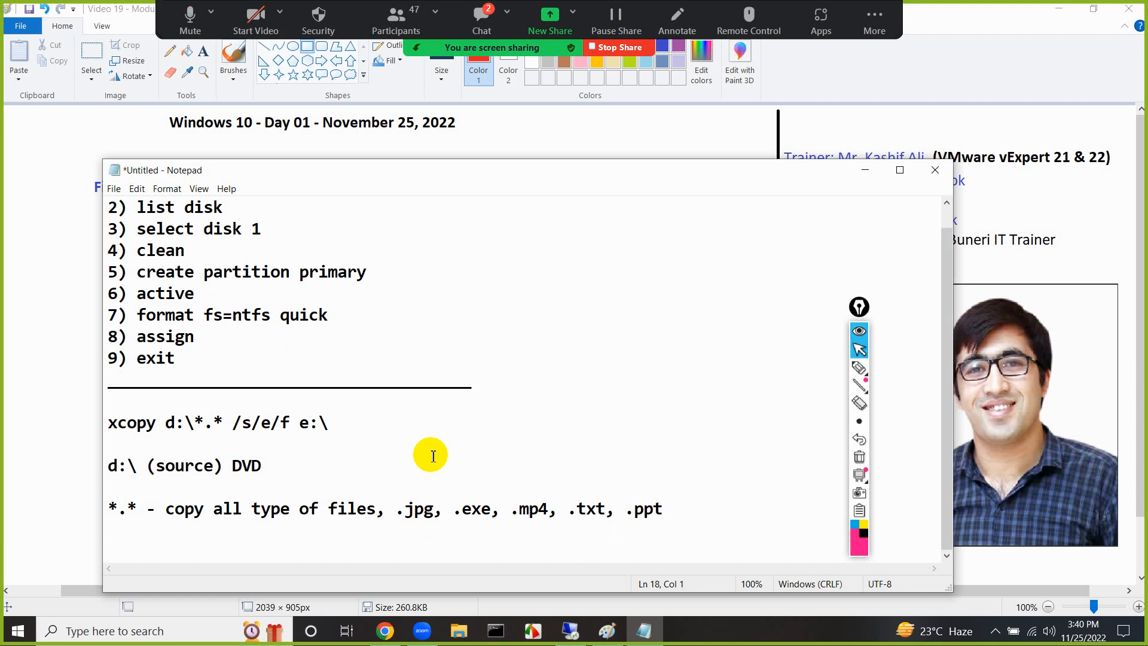
type("/s - alo")
key("BackSpace")
key("BackSpace")
type("so cpy")
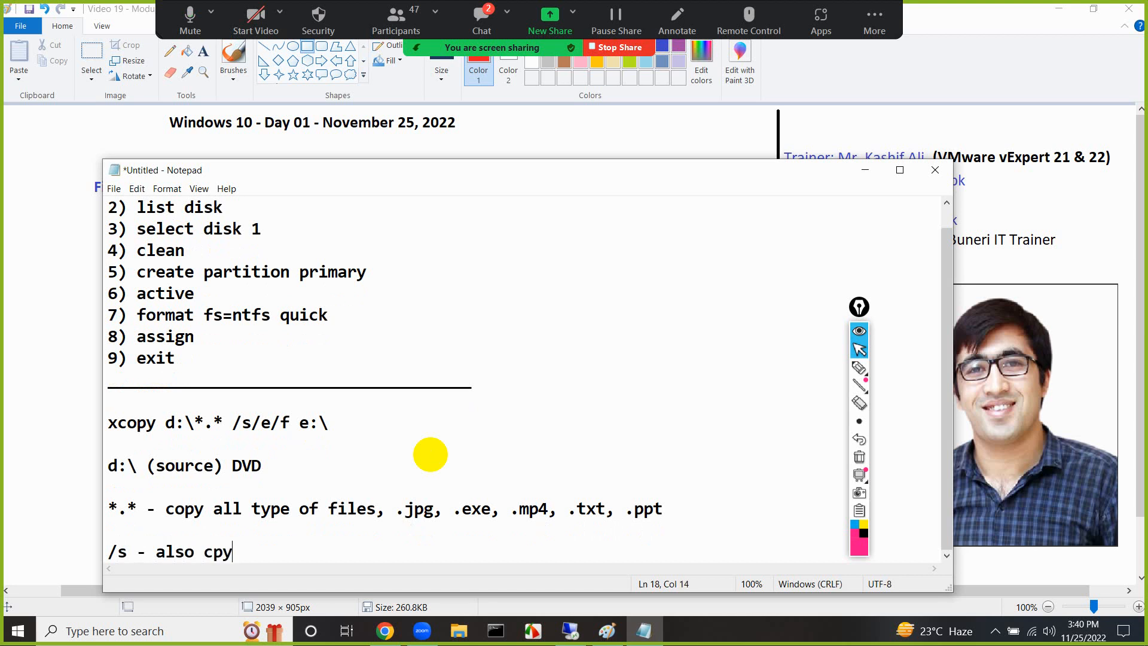
key("BackSpace")
key("BackSpace")
type("oy")
key("BackSpace")
type("py sub-folders")
Add the explanation "/e - also copy empty folders" below the /s line, after a blank line
key("Return")
key("Return")
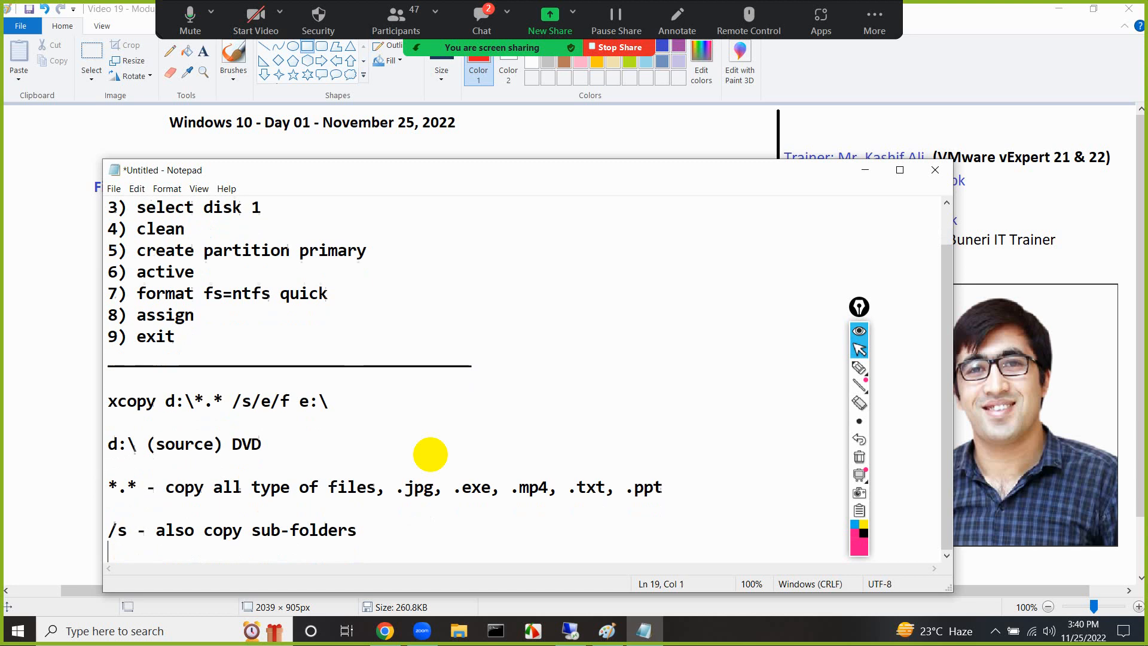
type("/e ")
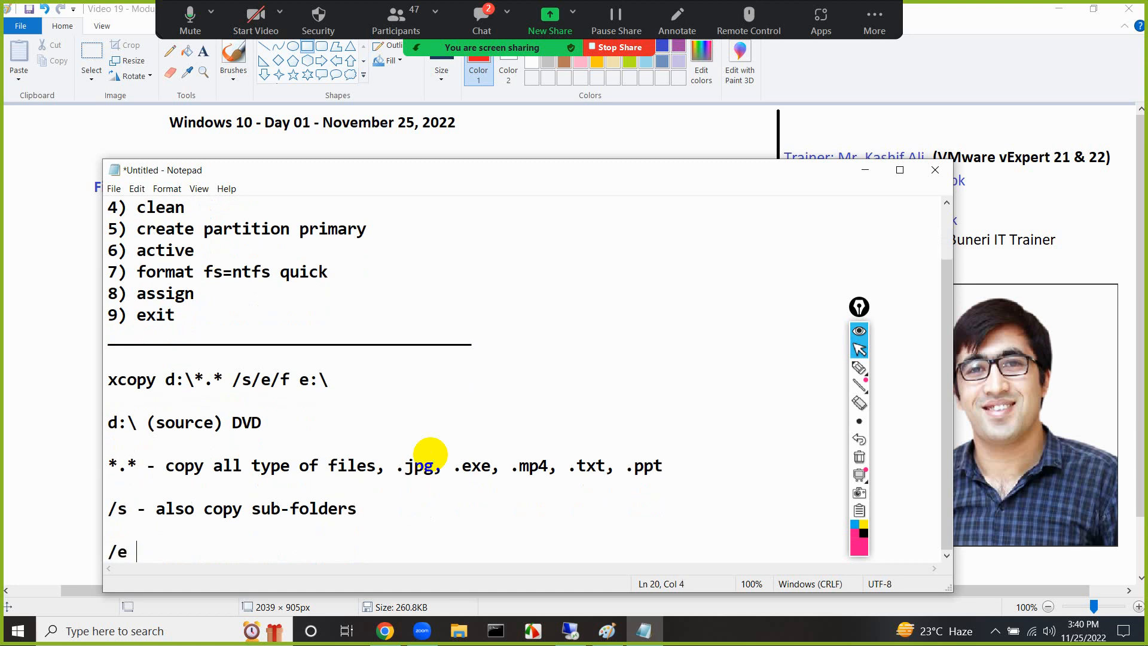
type("- also copy ")
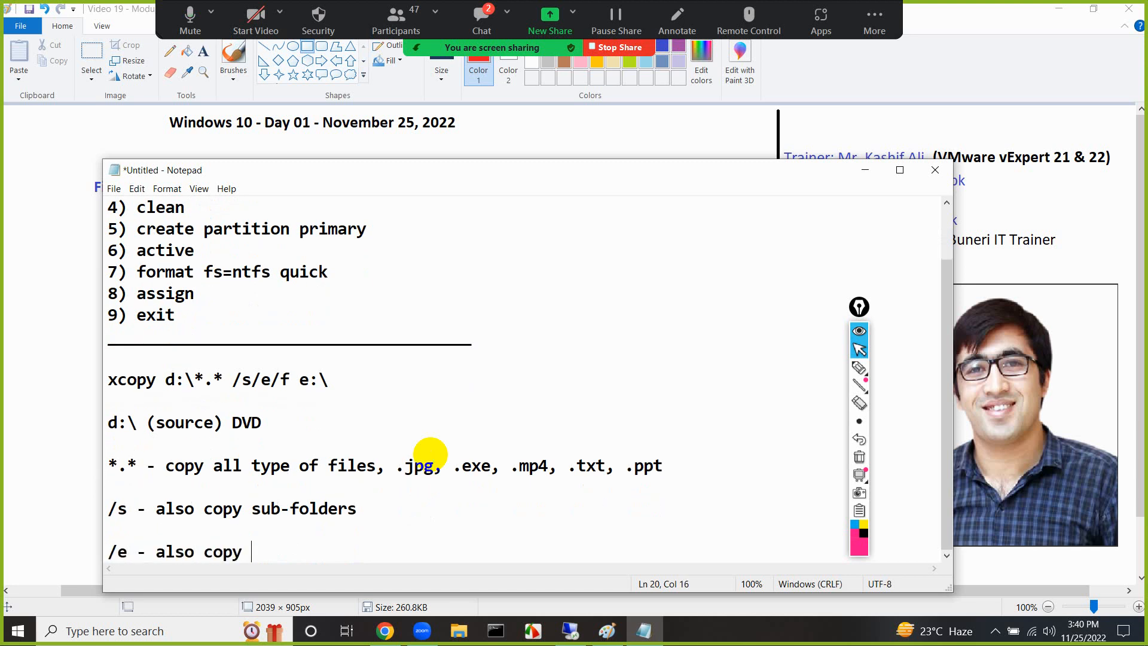
type("empty folders")
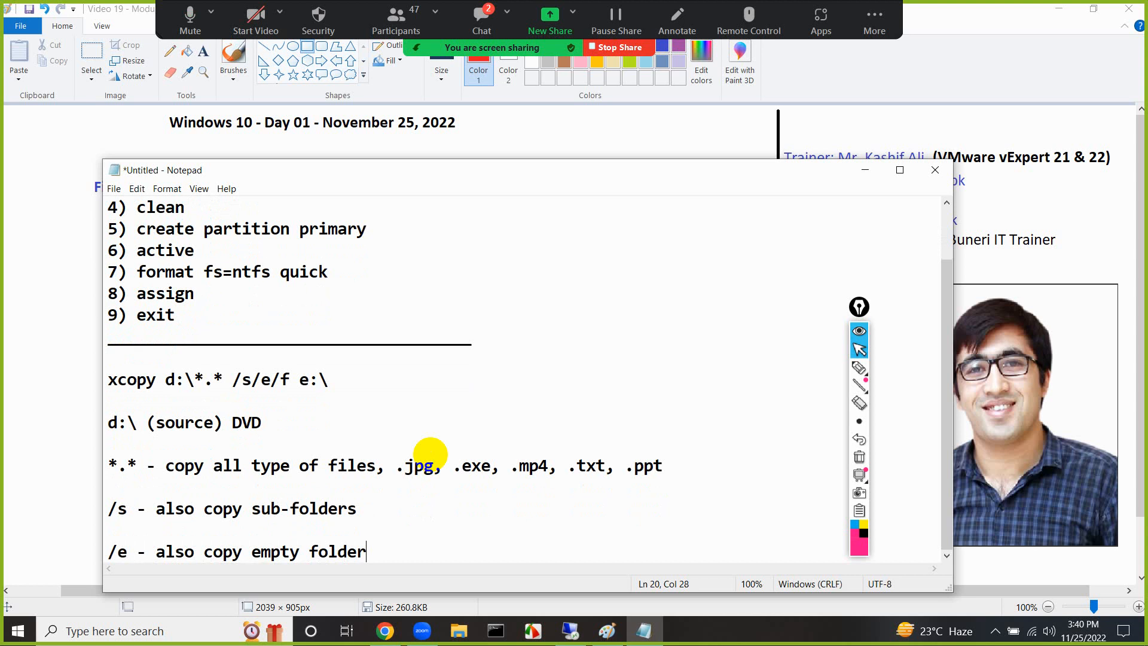
Add the explanation "/f - show copying status" below the /e line, after a blank line
key("Return")
key("Return")
type("/")
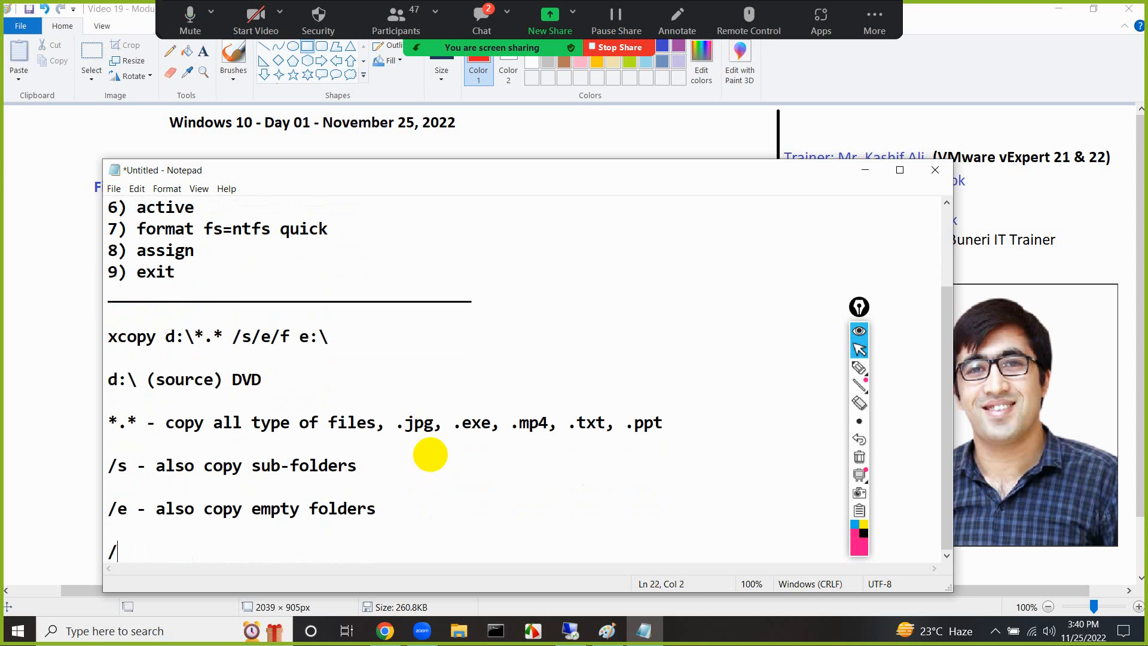
type("f - show copying sta")
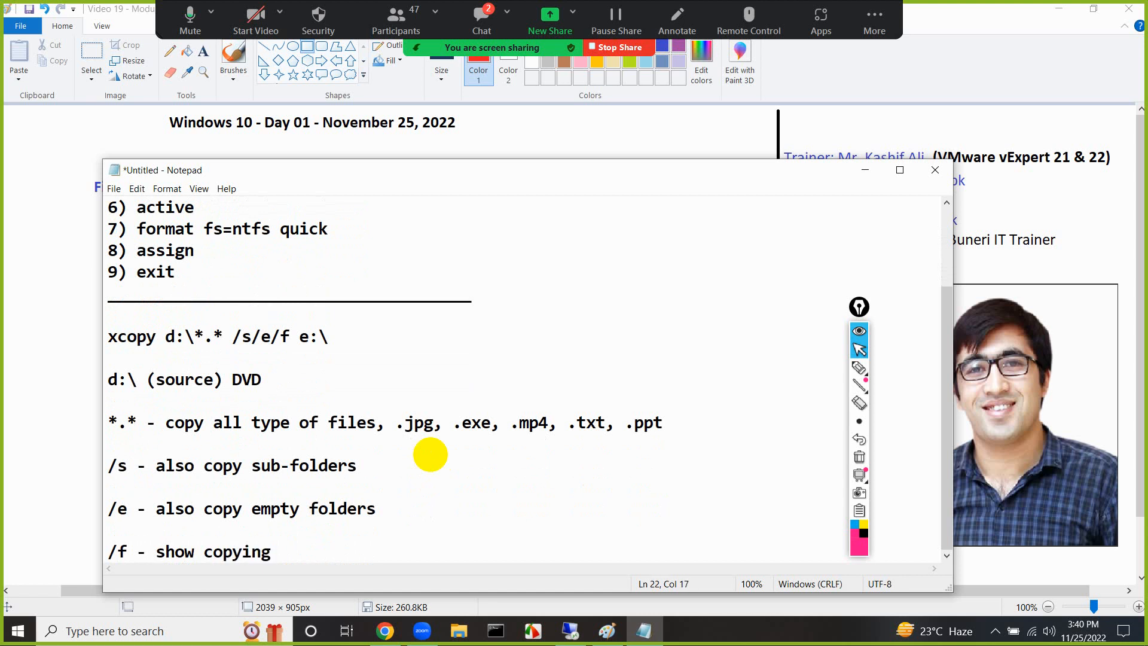
type("tus")
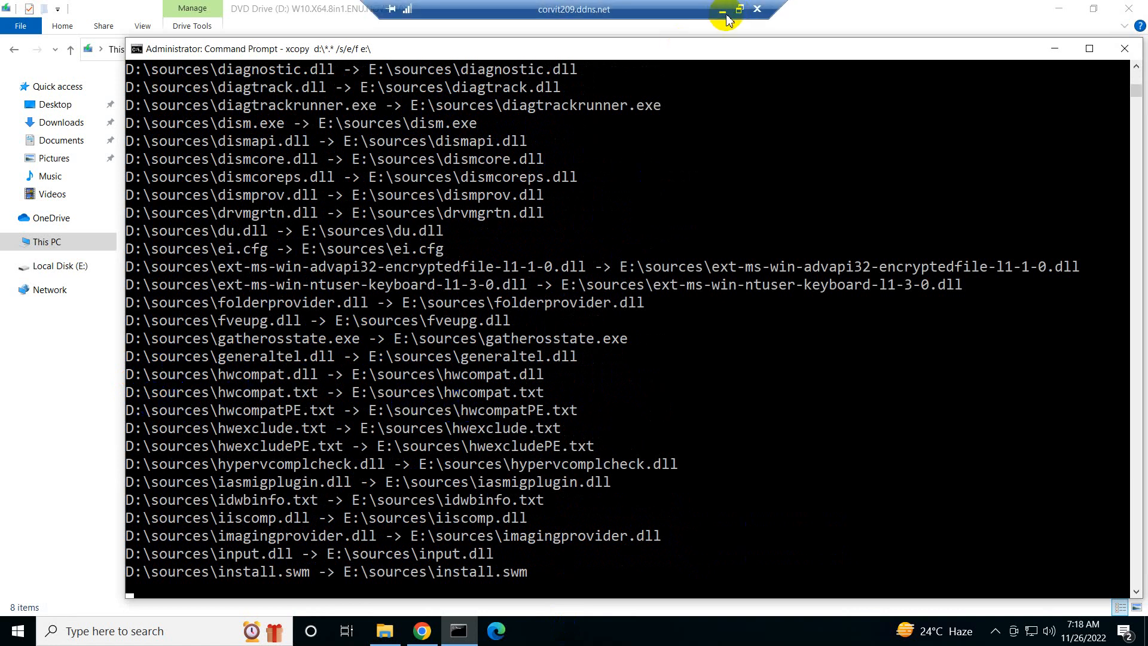
Return to the Notepad notes and add "e:\ (destination) USB" below the /f line, after a blank line
left_click(725, 11)
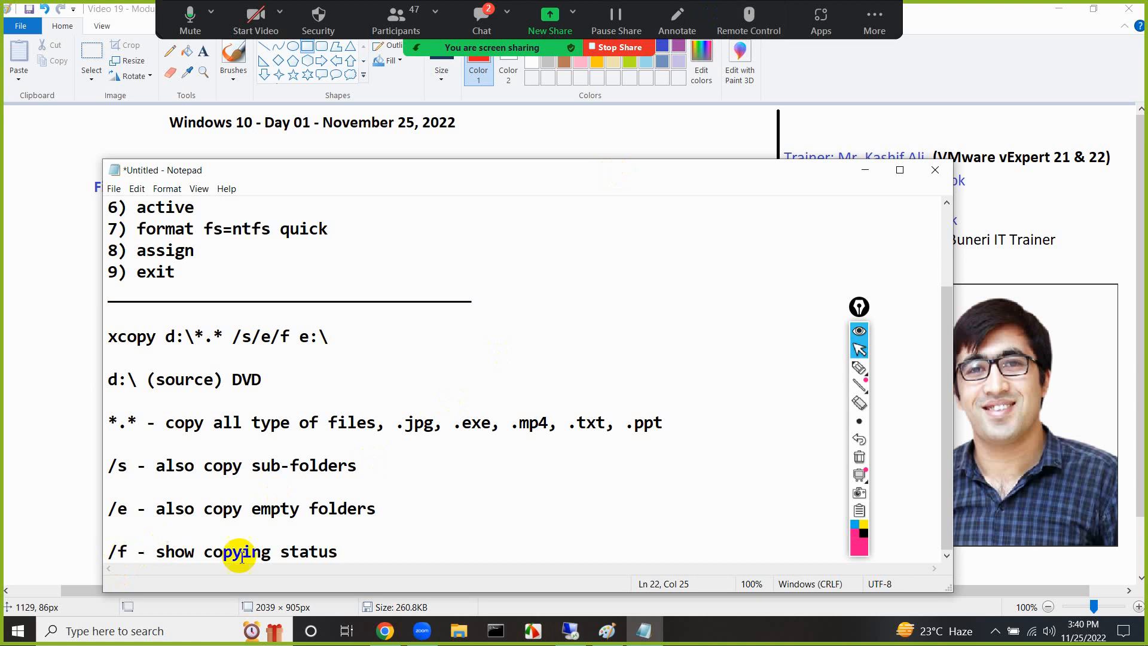
key("Return")
key("Return")
type("e:")
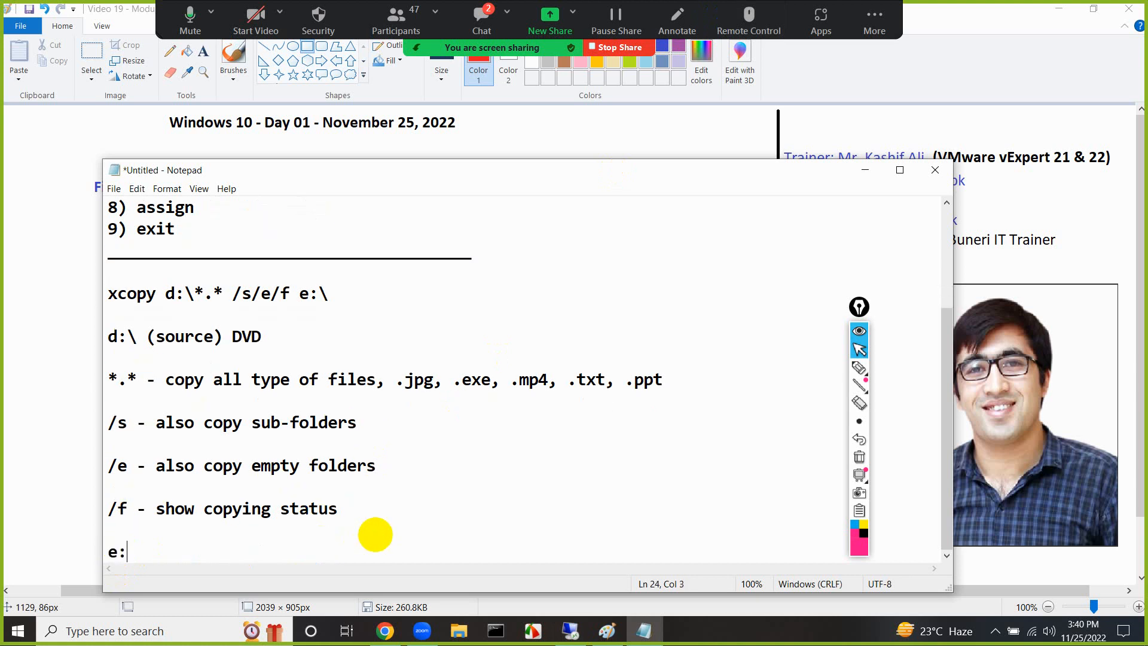
type("\\ (destination) -")
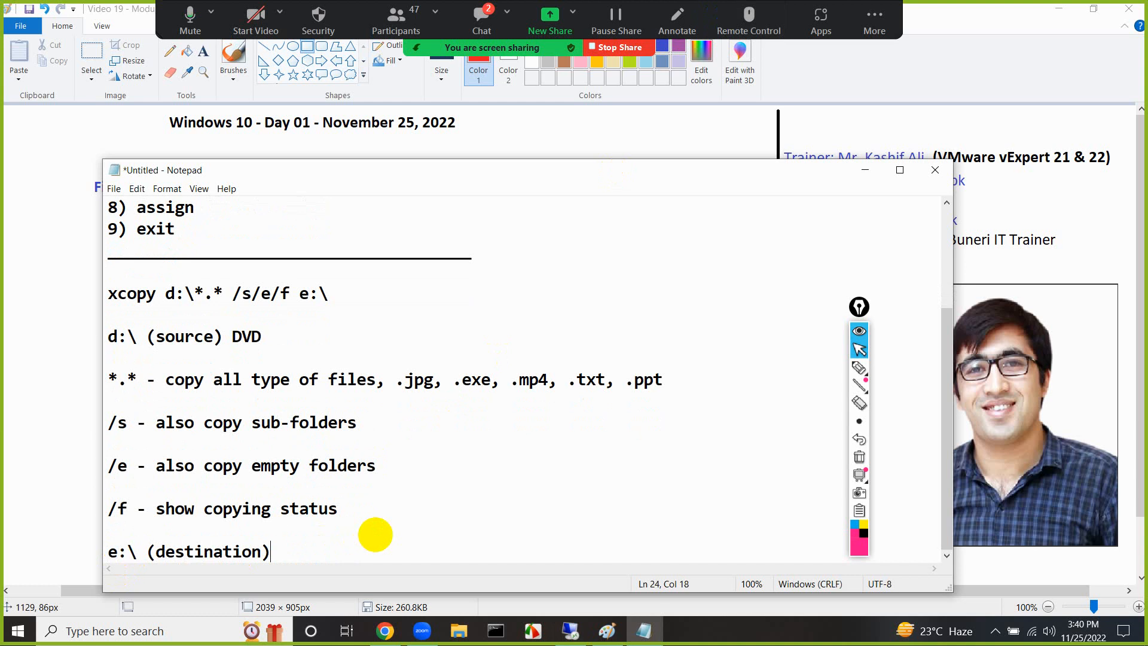
key("BackSpace")
type("USB")
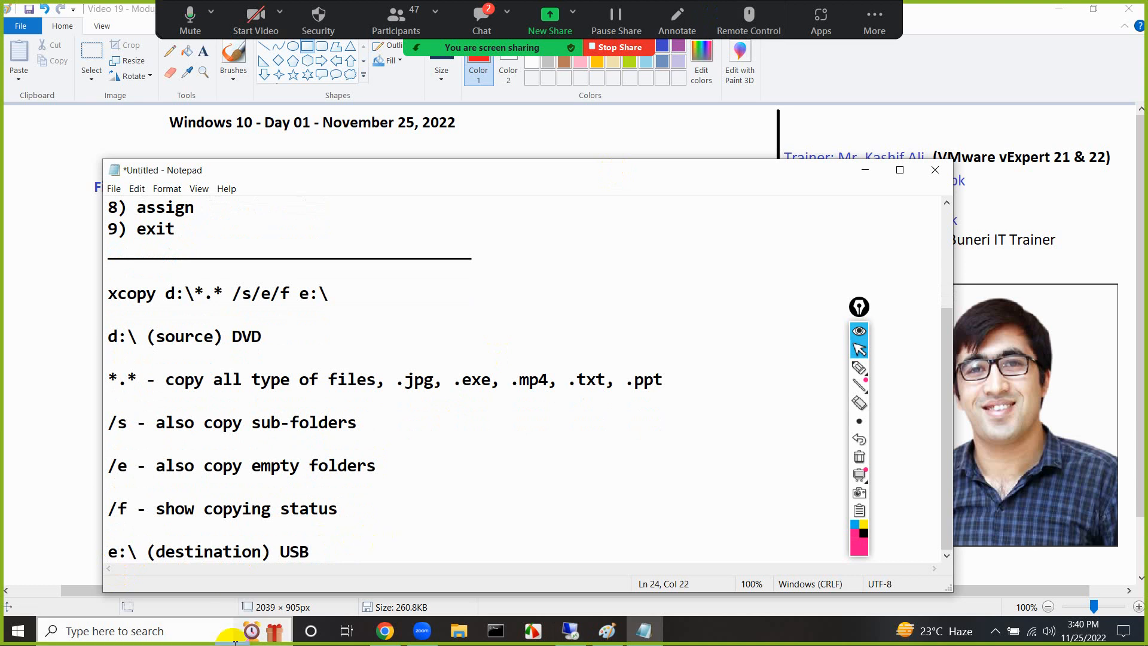
Underline d: and e: in the xcopy command with the screen pen, and clear the marks
left_click(859, 367)
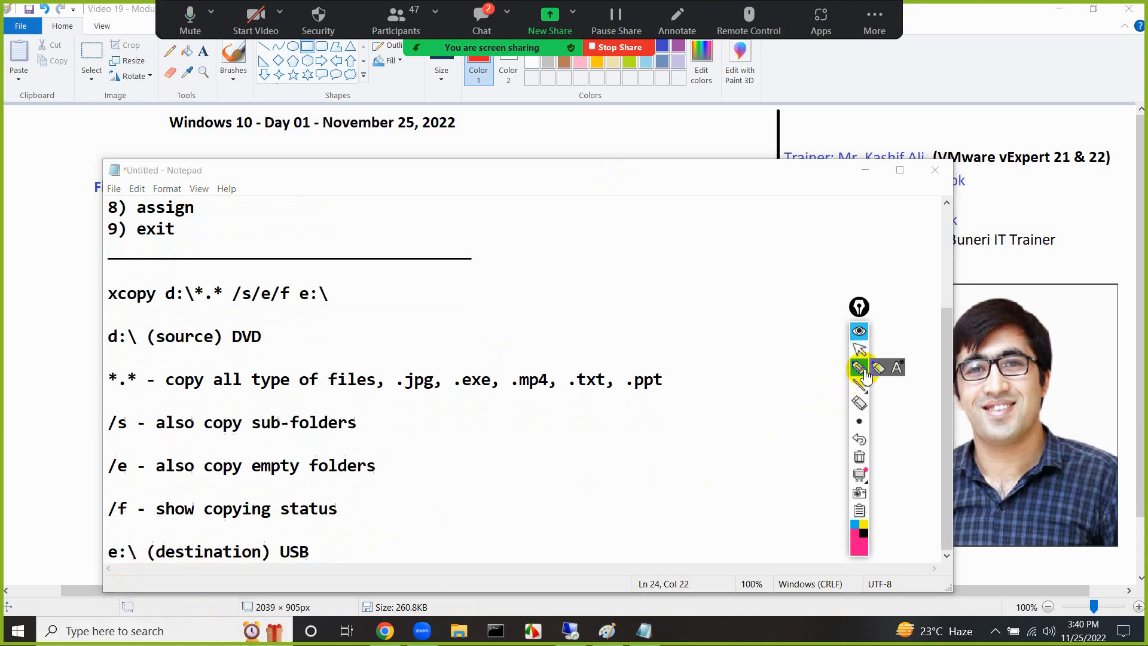
left_click_drag(159, 303, 181, 303)
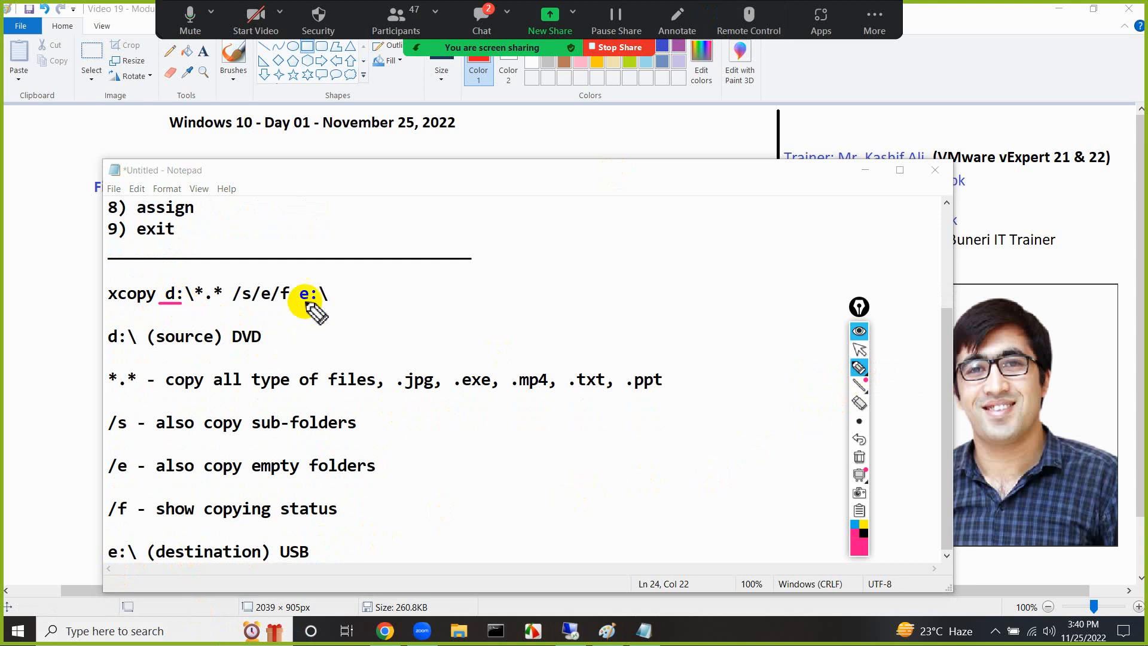
left_click_drag(299, 303, 309, 303)
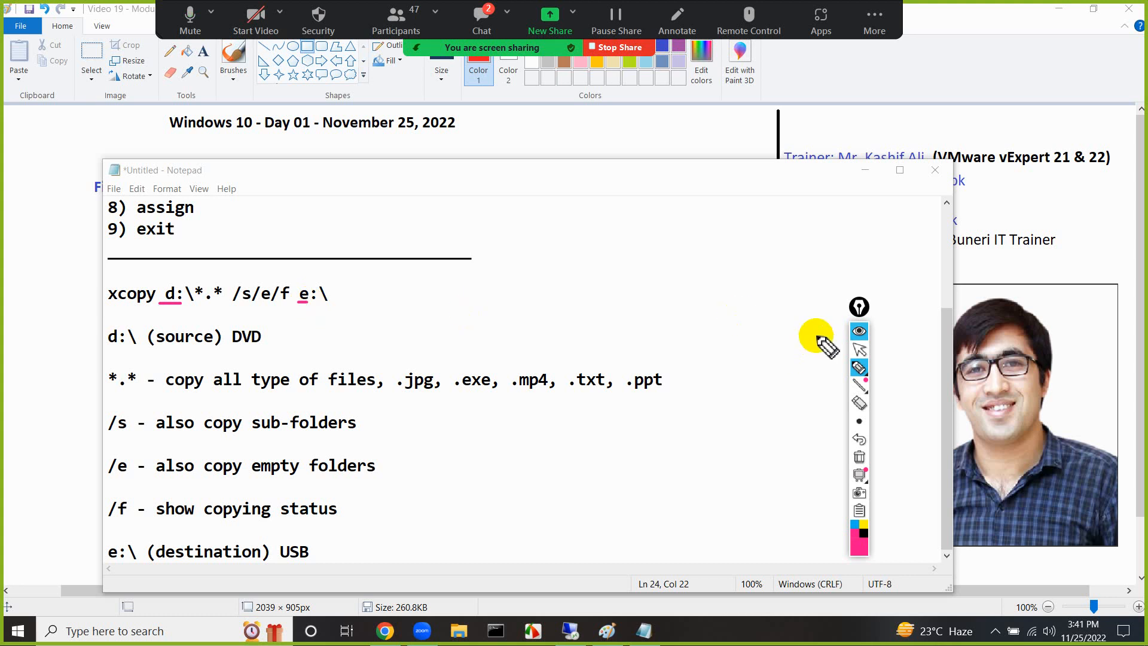
left_click_drag(857, 309, 861, 293)
left_click(865, 439)
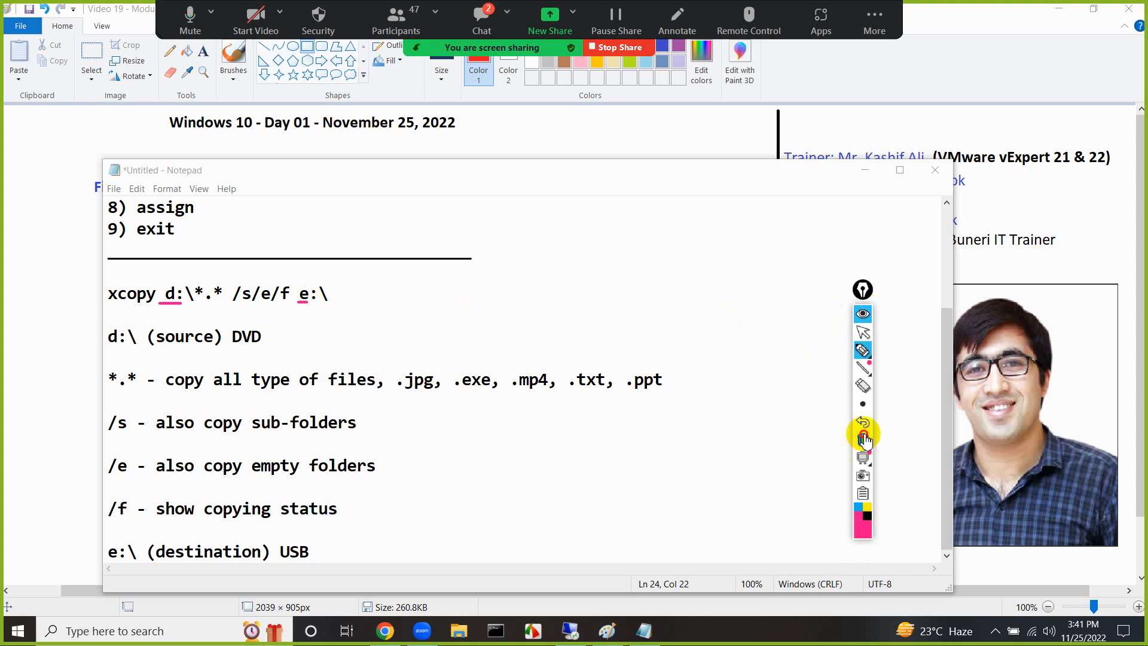
left_click(863, 332)
Read the participants' questions in the Zoom meeting chat, then minimise the chat to return to the Paint board
left_click(494, 30)
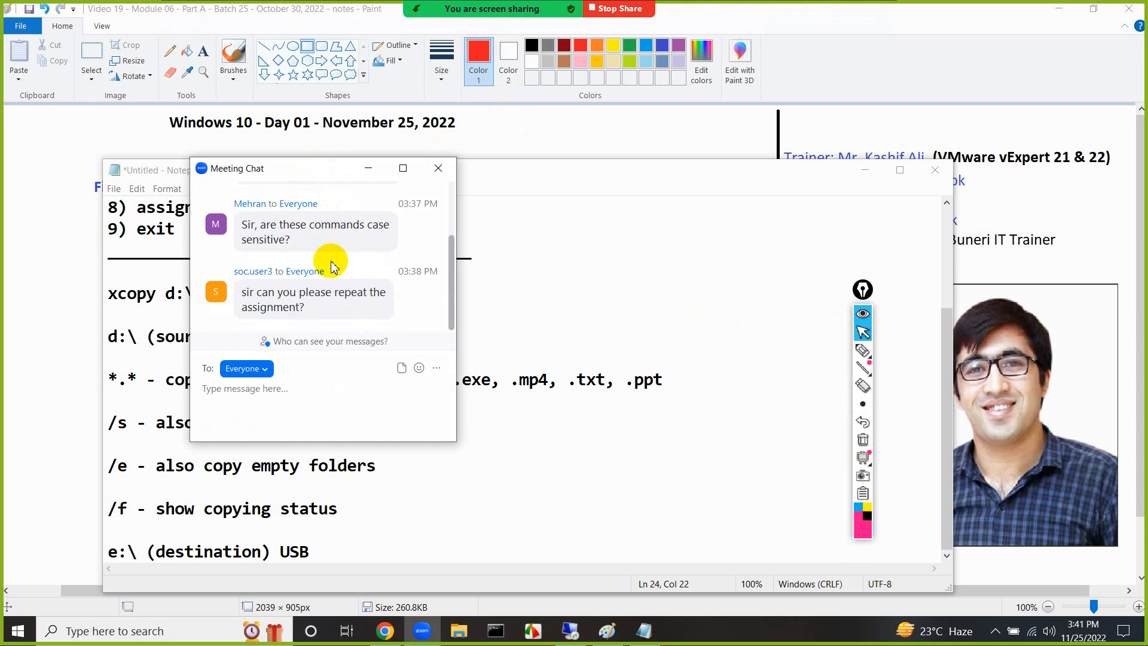
left_click_drag(319, 173, 714, 206)
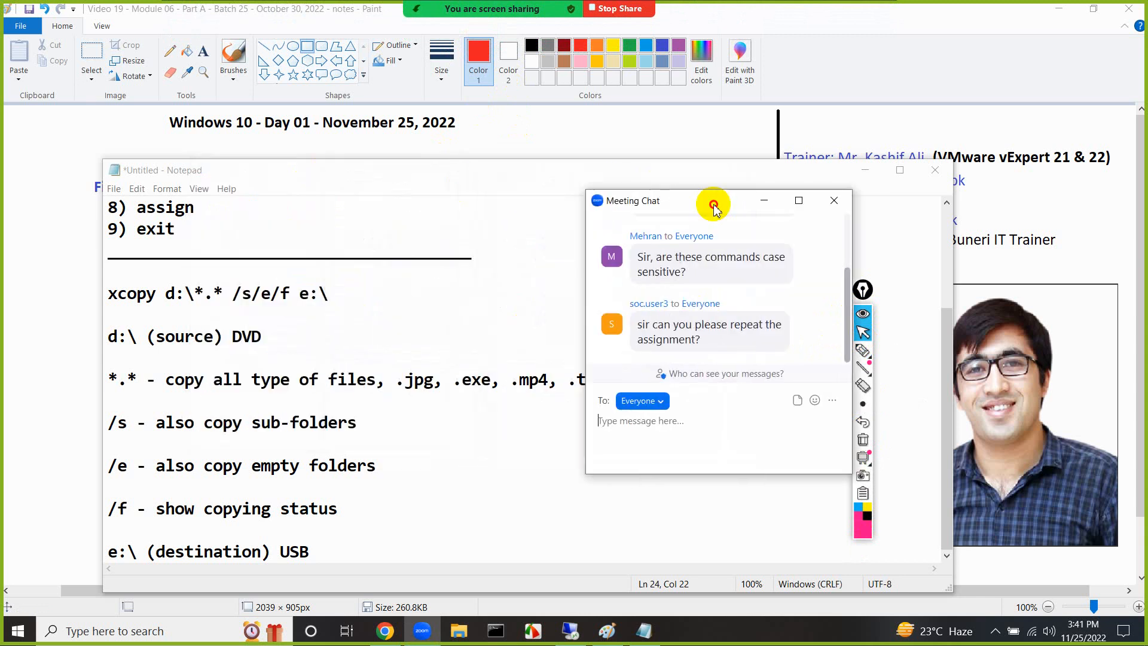
scroll(646, 261, "up", 1)
scroll(643, 281, "down", 1)
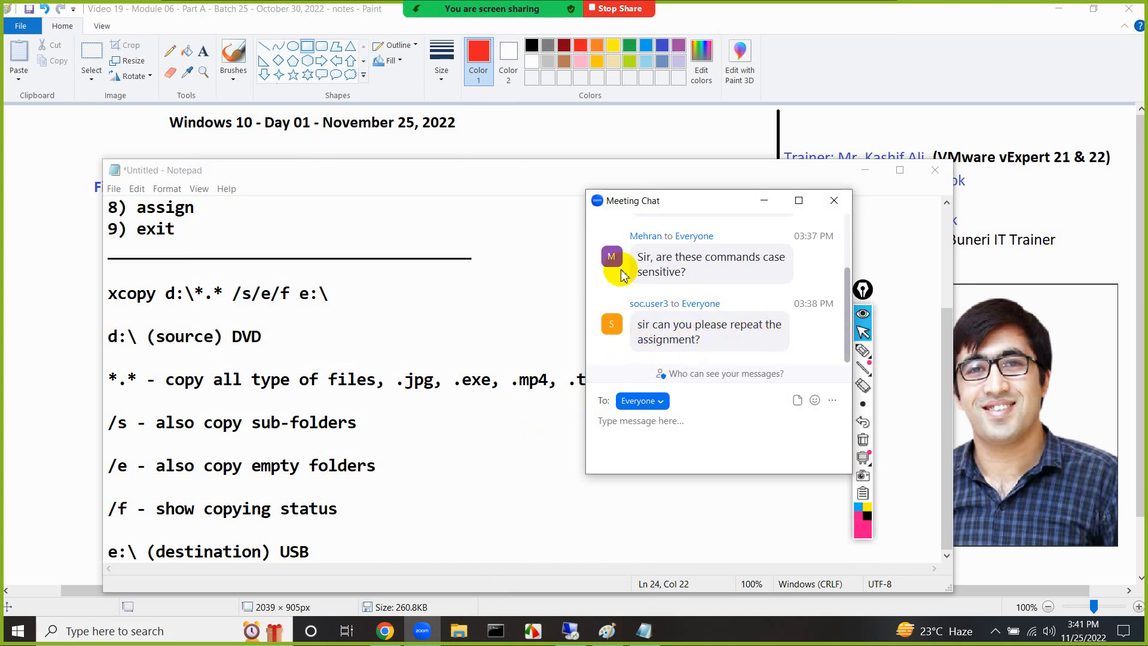
left_click(610, 149)
left_click(757, 201)
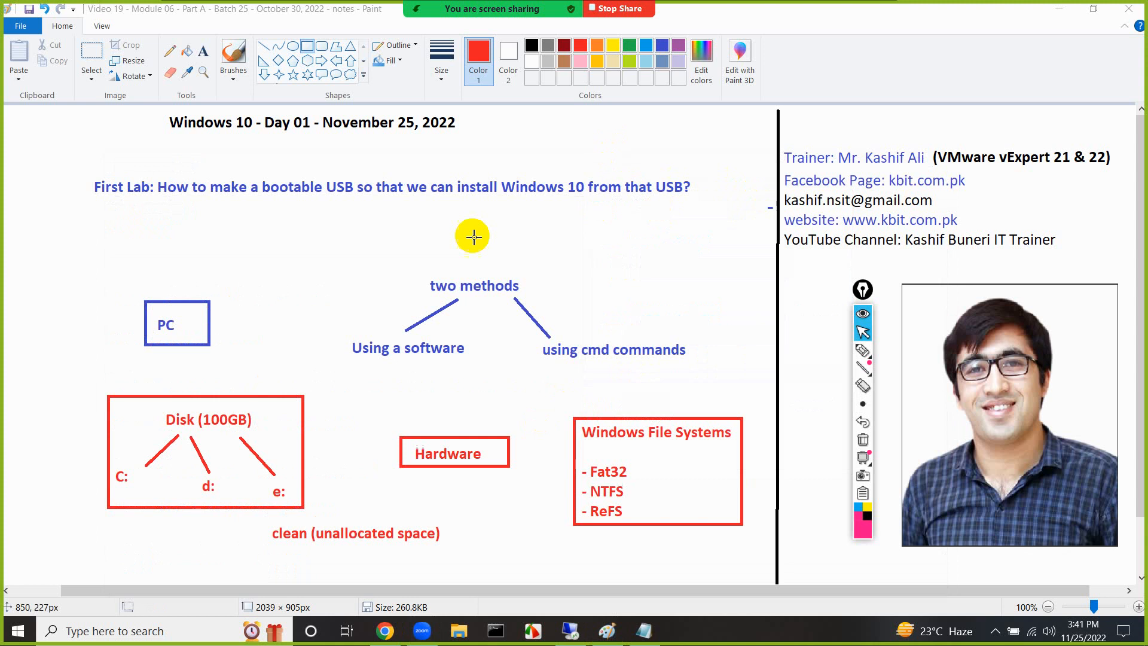
Write "Assignment 01: Windows 10 Editions" in red text below the First Lab heading, widening the text box to fit one line
left_click(203, 53)
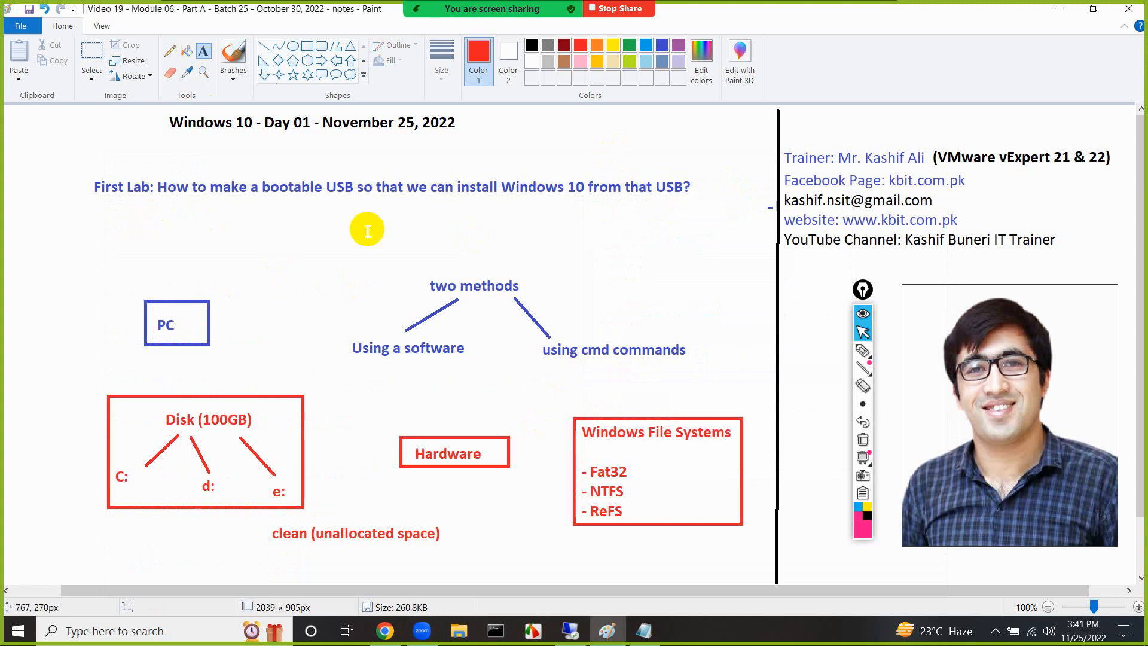
left_click(574, 206)
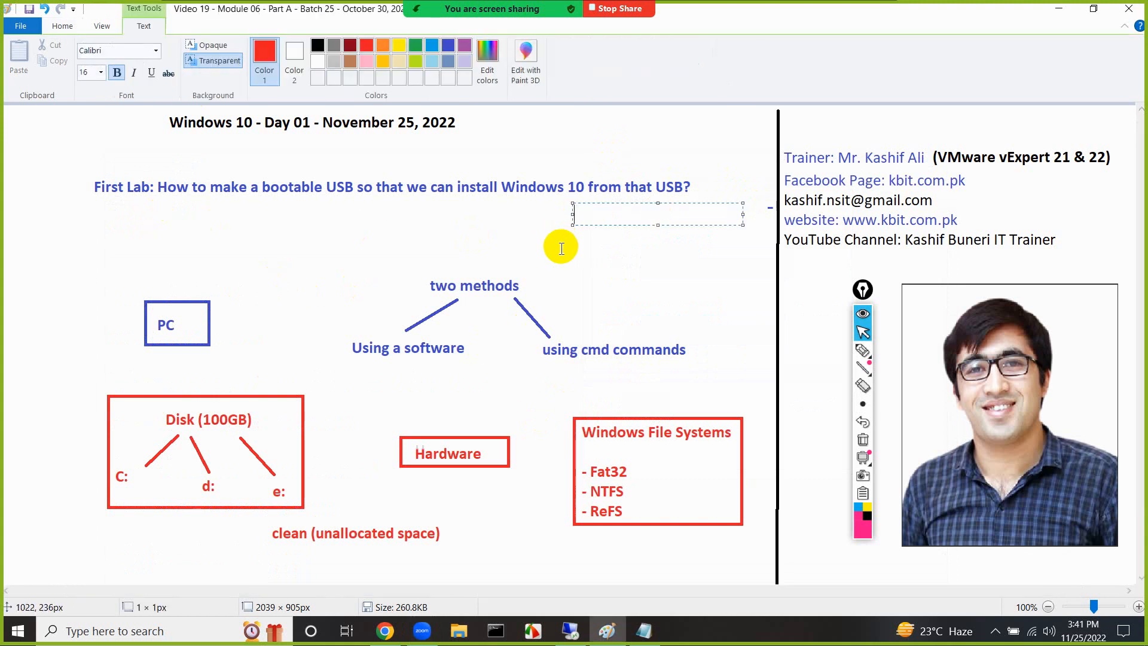
type("Assi")
key("BackSpace")
key("BackSpace")
key("BackSpace")
key("BackSpace")
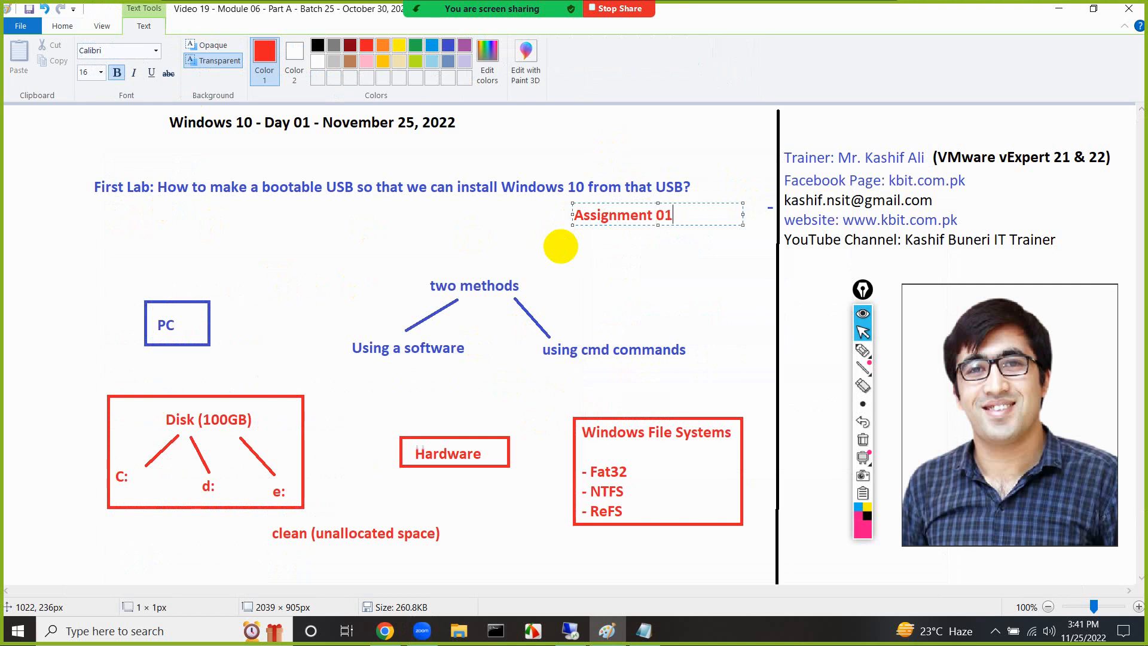
type("ment 01: Windows 10 Editions")
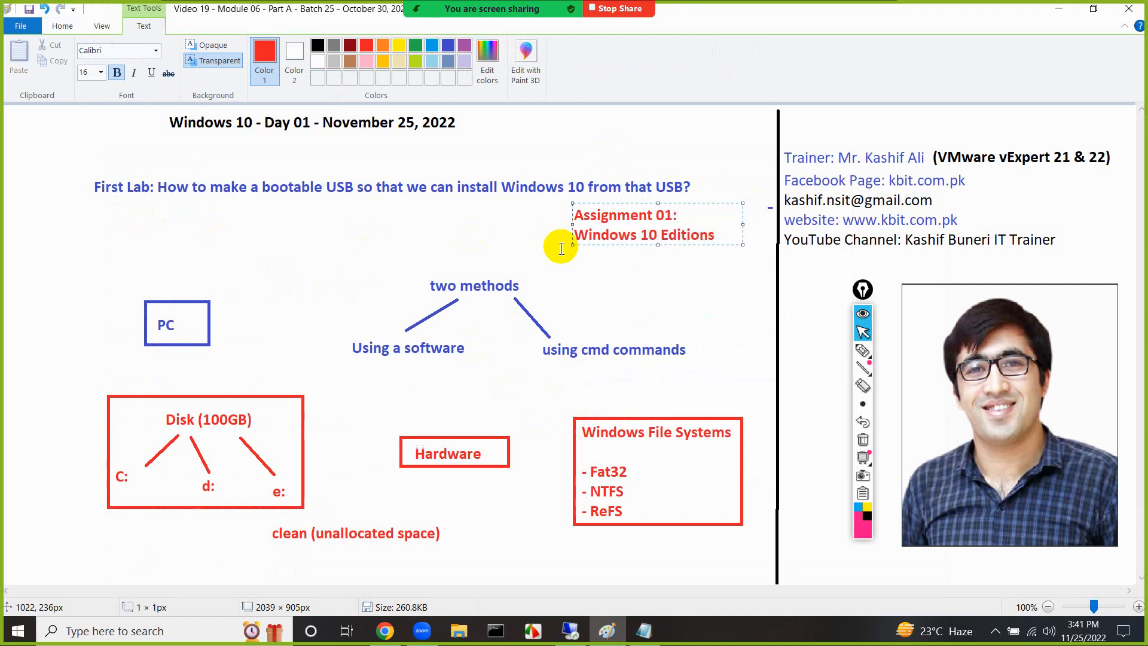
left_click_drag(572, 204, 466, 207)
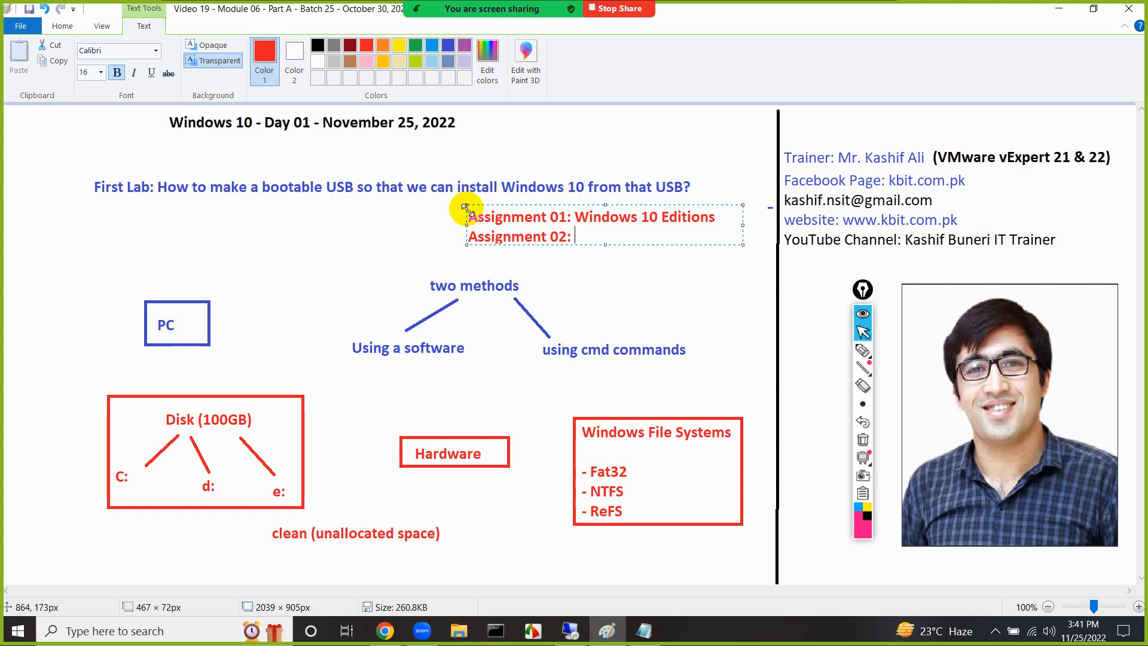
Complete the second line of the text box as "Assignment 02: Fat32 vs NTFS vs ReFS"
key("BackSpace")
type("32 vs NTFS")
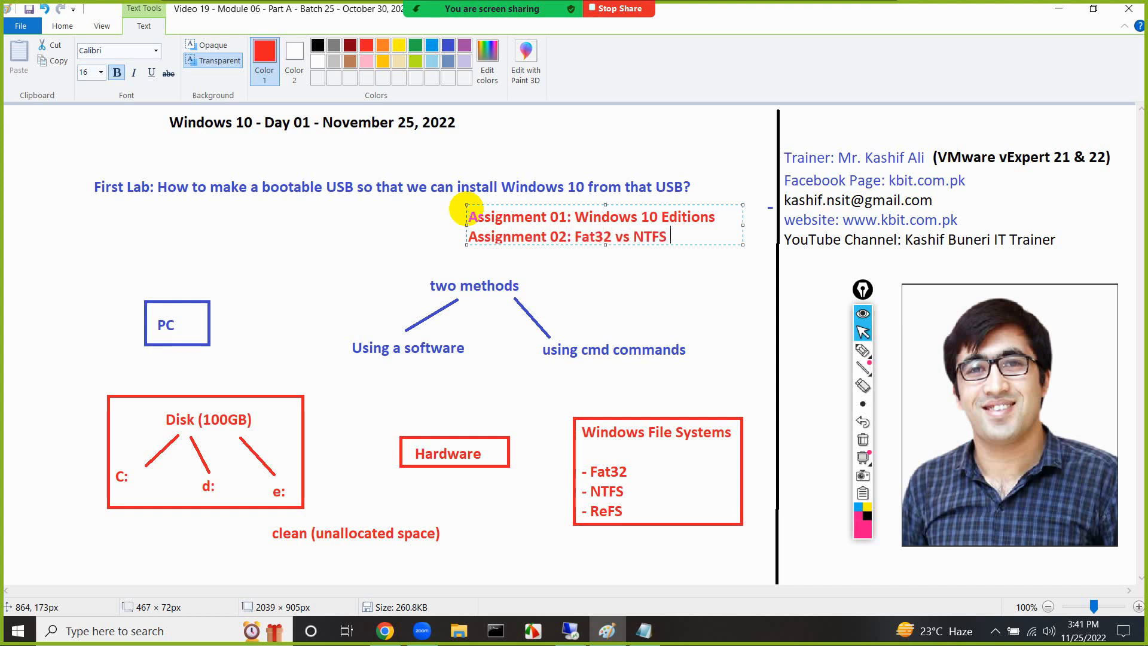
type("ReFS")
left_click(419, 230)
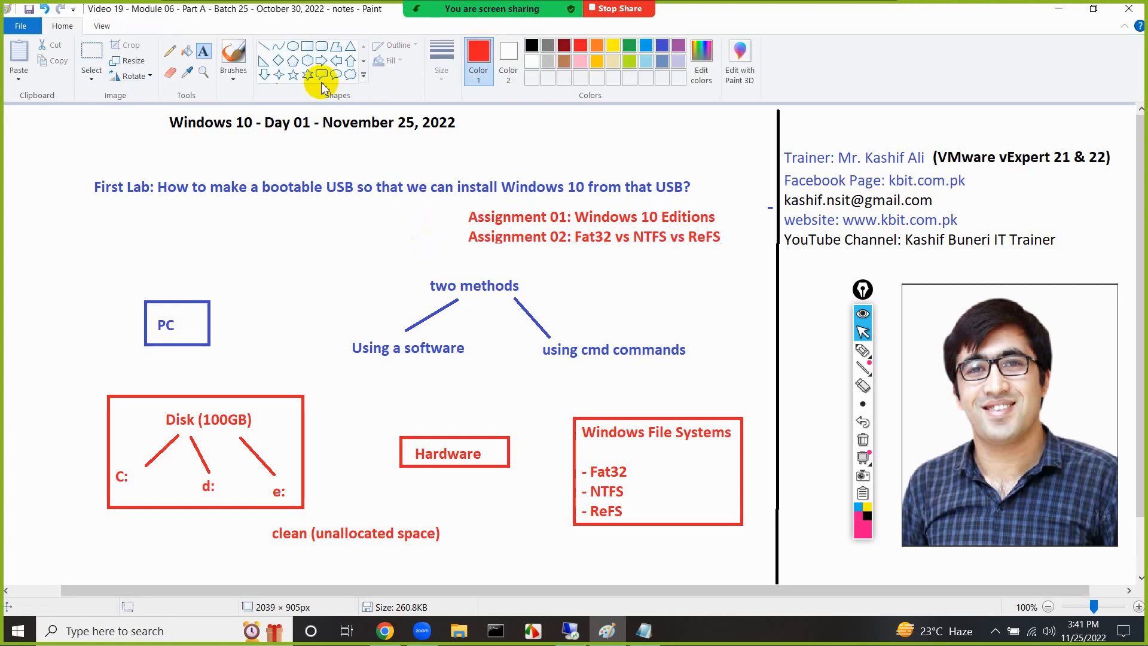
Change the drawing colour and frame the two assignment lines with a rectangle
left_click(563, 46)
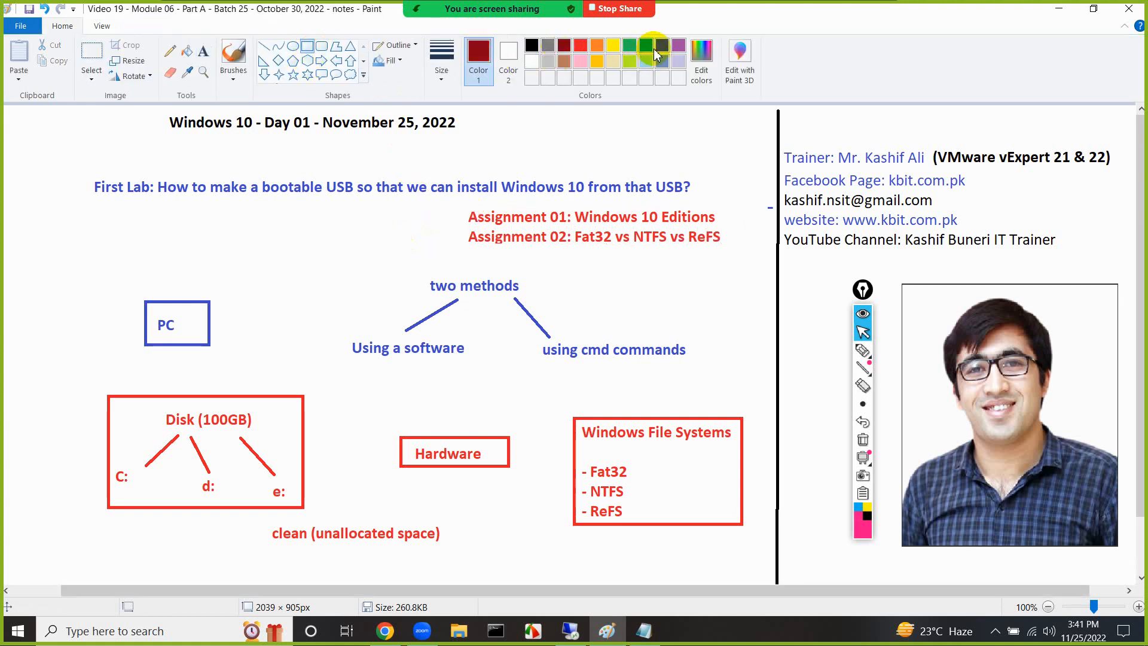
left_click_drag(466, 204, 727, 250)
left_click(688, 278)
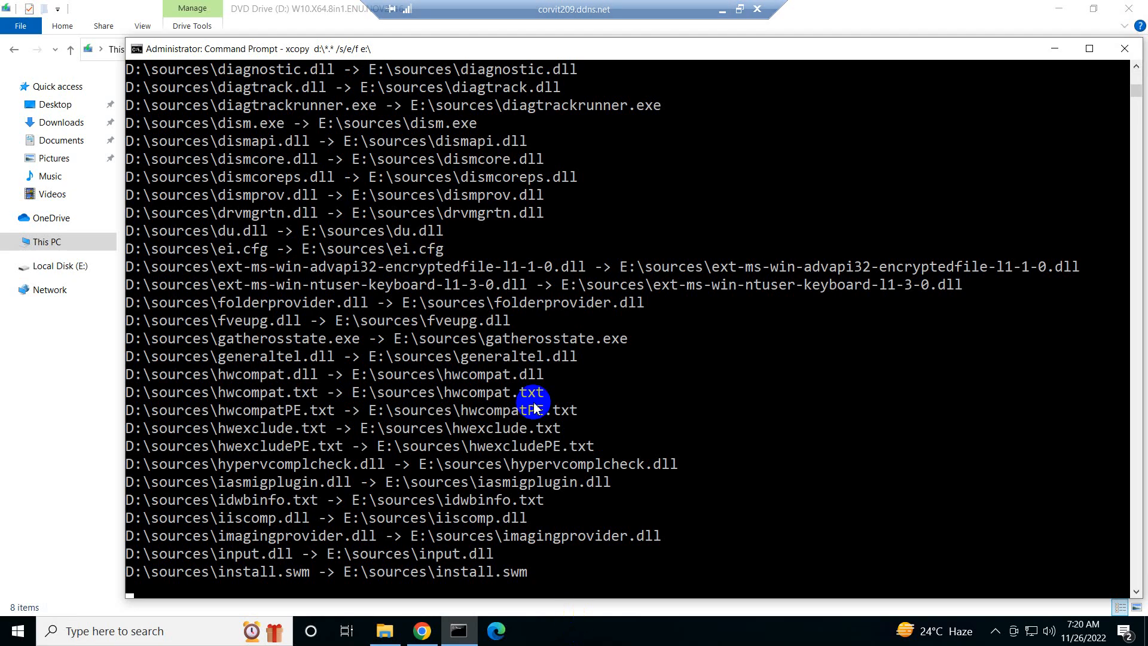
Switch to Chrome on the remote desktop, reload the VMware ESXi login page and log in as root with the account password
left_click(459, 631)
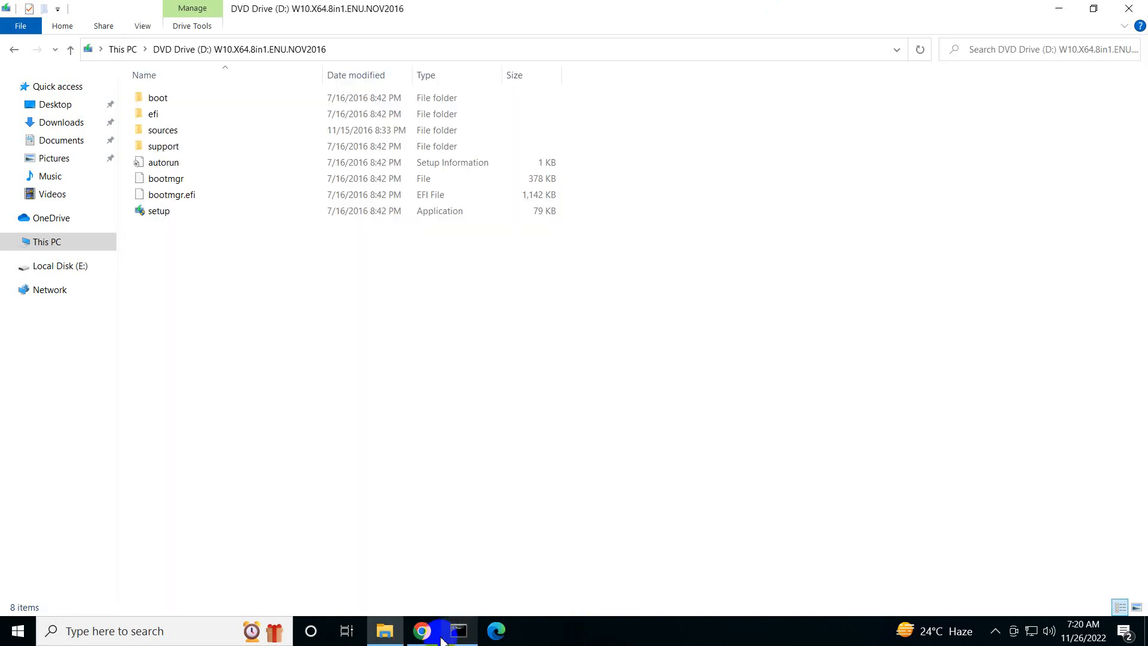
left_click(437, 637)
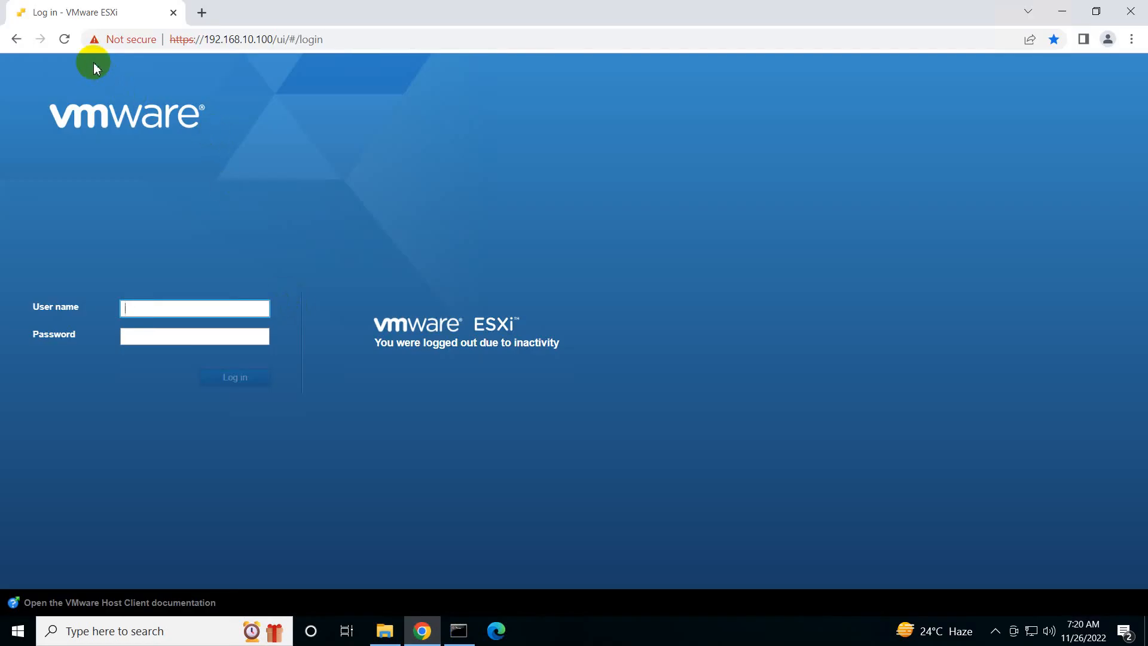
left_click(68, 40)
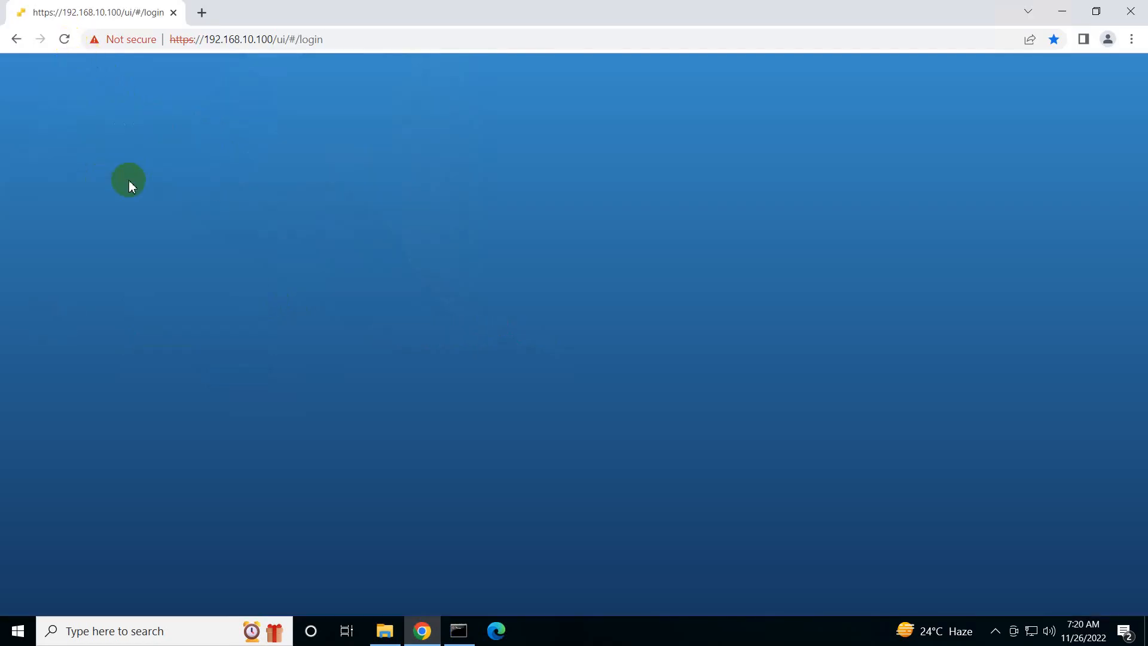
left_click(129, 307)
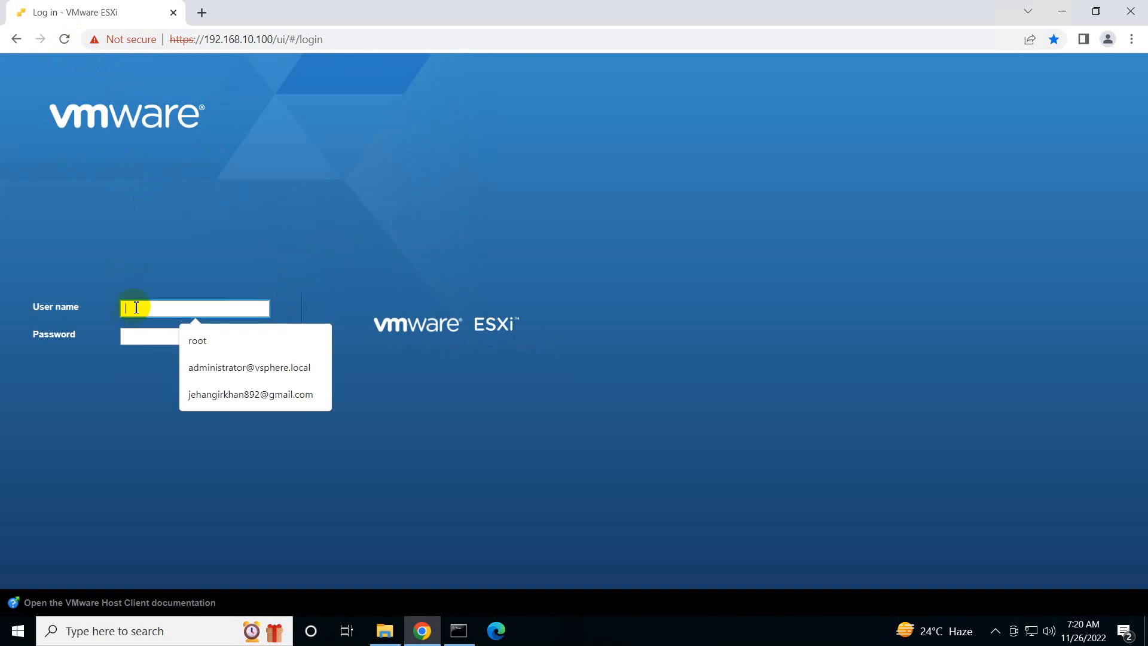
type("root")
key("Tab")
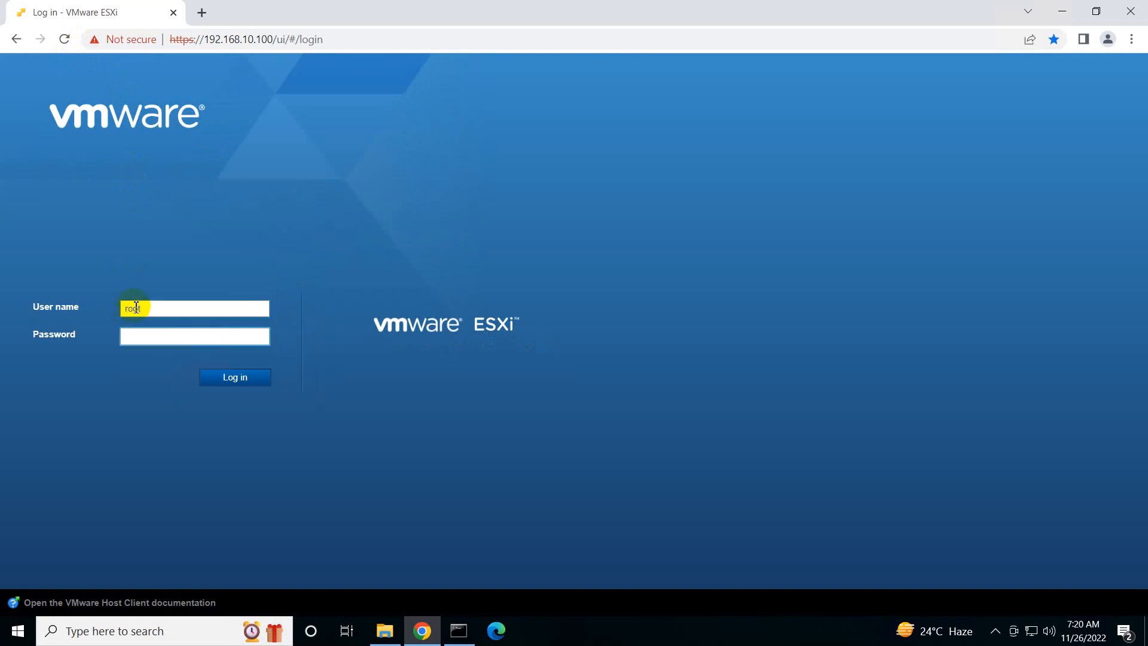
key("Return")
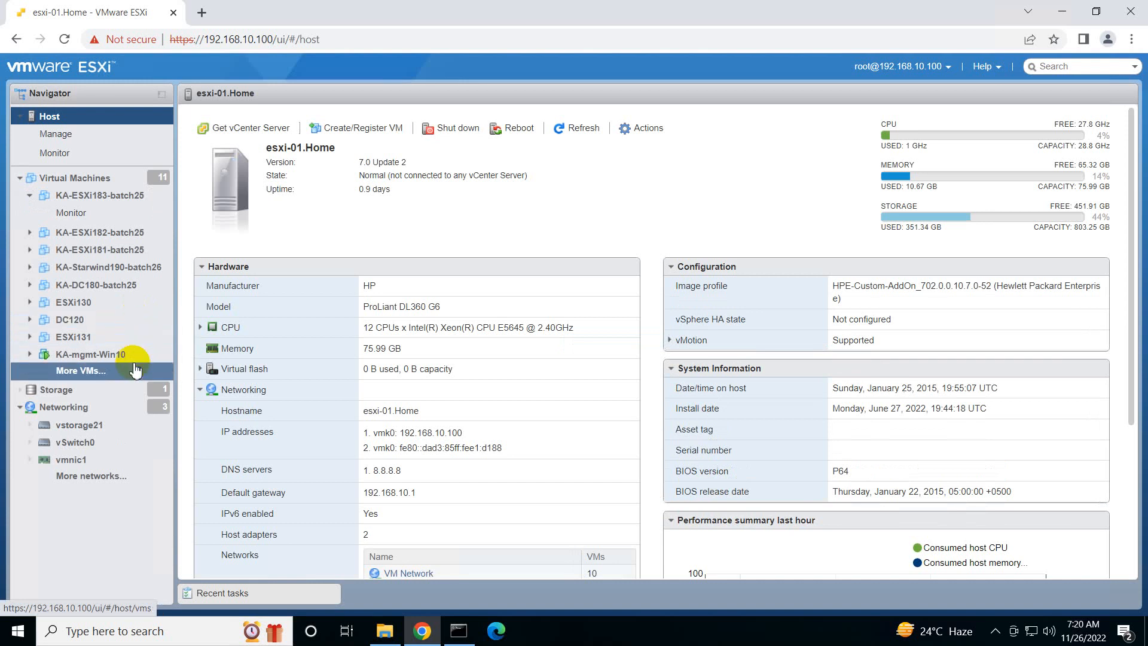
Open the full virtual machine list and start the wizard with "Create a new virtual machine" as the creation type
left_click(115, 374)
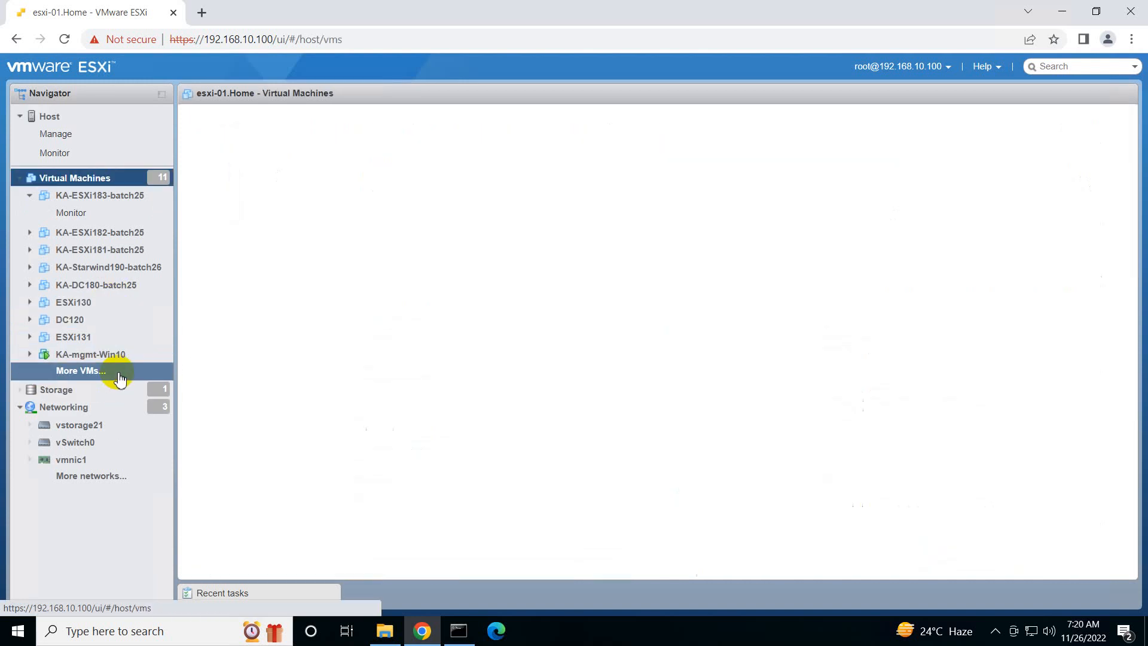
left_click(265, 136)
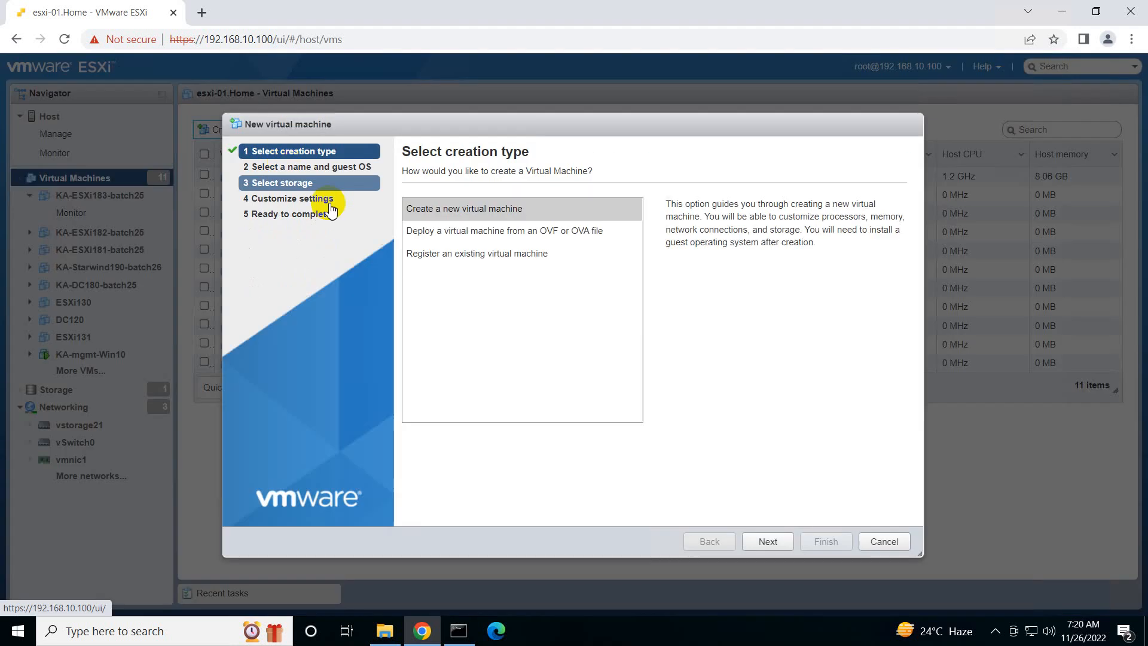
left_click(758, 542)
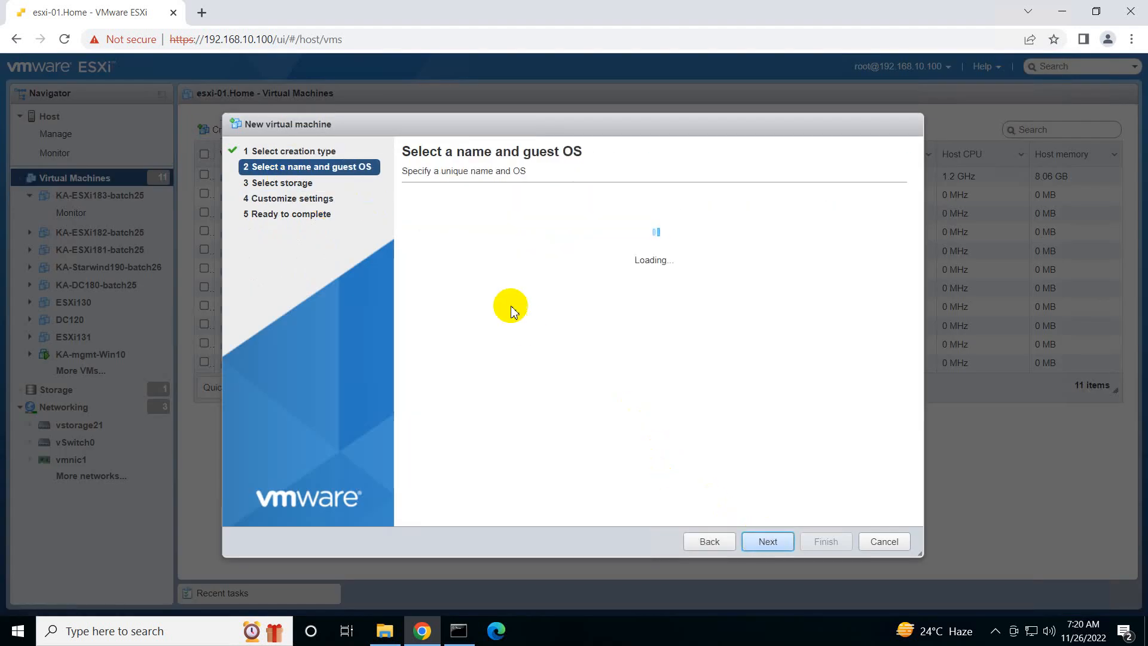
Name the new virtual machine "windows10training"
left_click(477, 226)
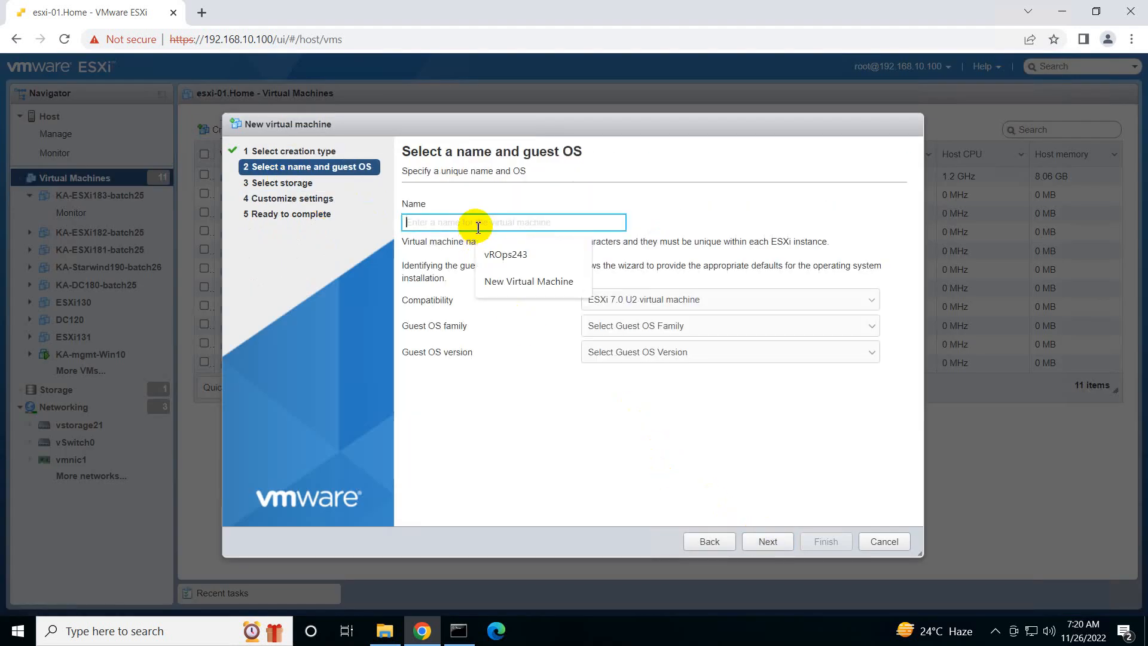
type("windows")
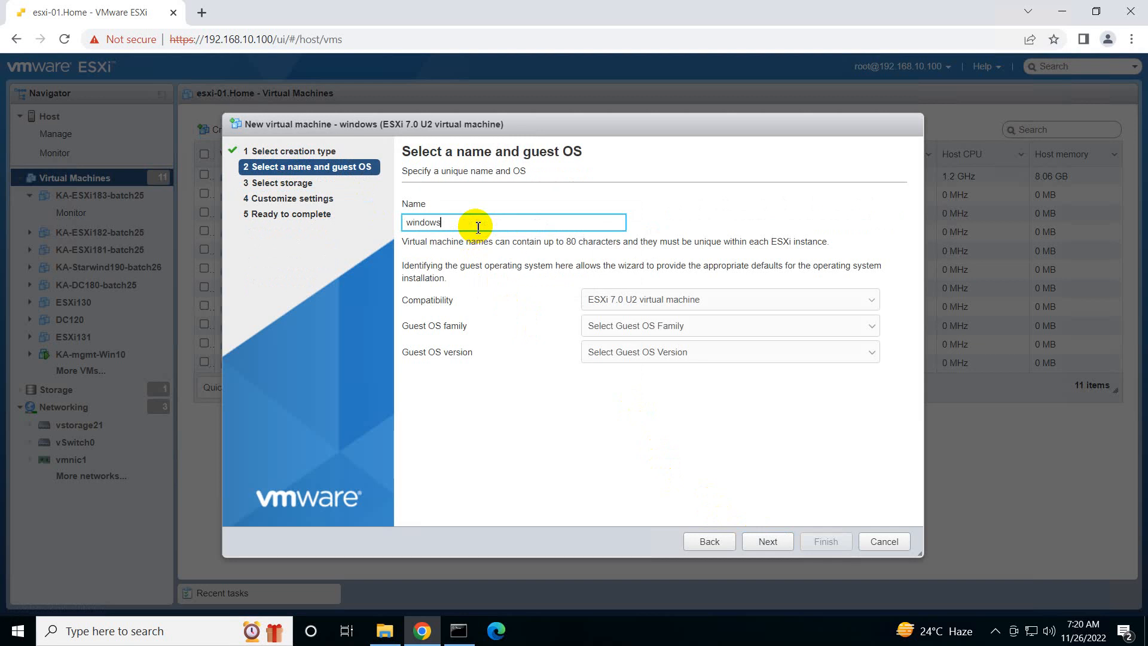
type("10training")
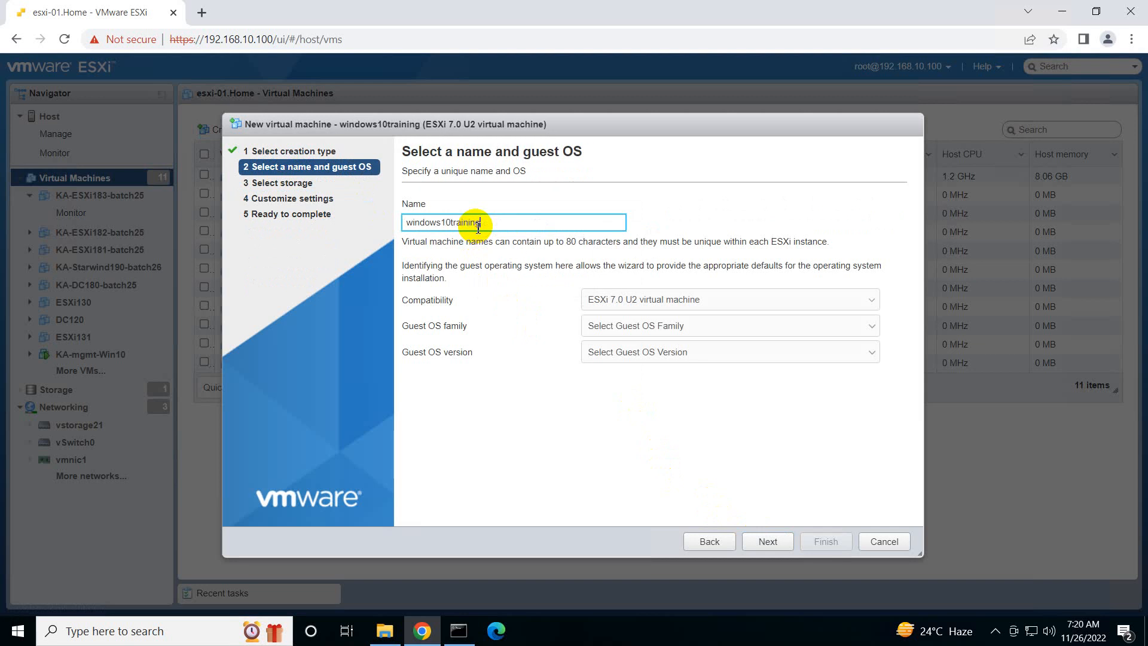
Set the guest OS family to Windows and version to Microsoft Windows 10 (64-bit), and accept the localdsesxi100 datastore
left_click(608, 327)
left_click(607, 378)
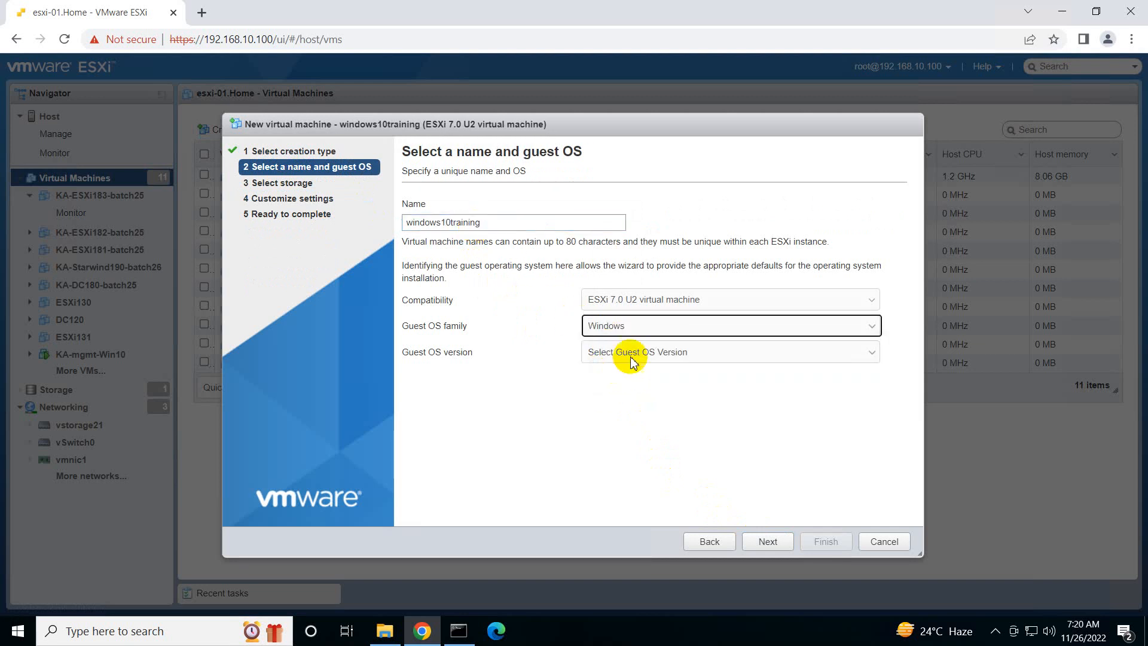
left_click(628, 354)
scroll(640, 448, "up", 3)
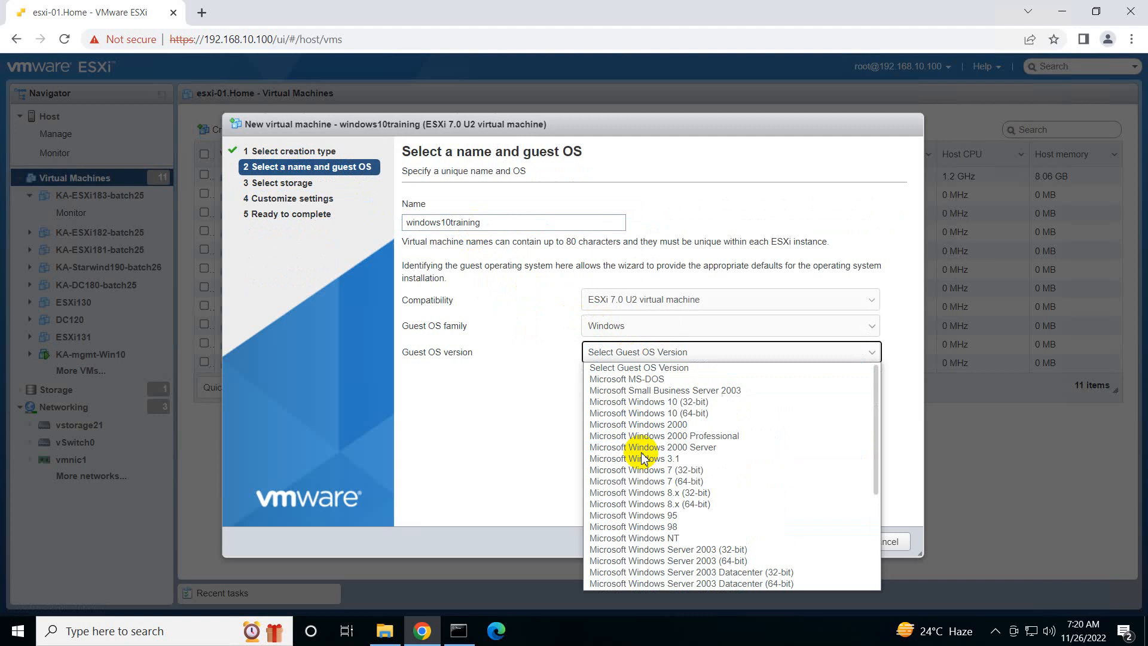
left_click(680, 429)
left_click(769, 542)
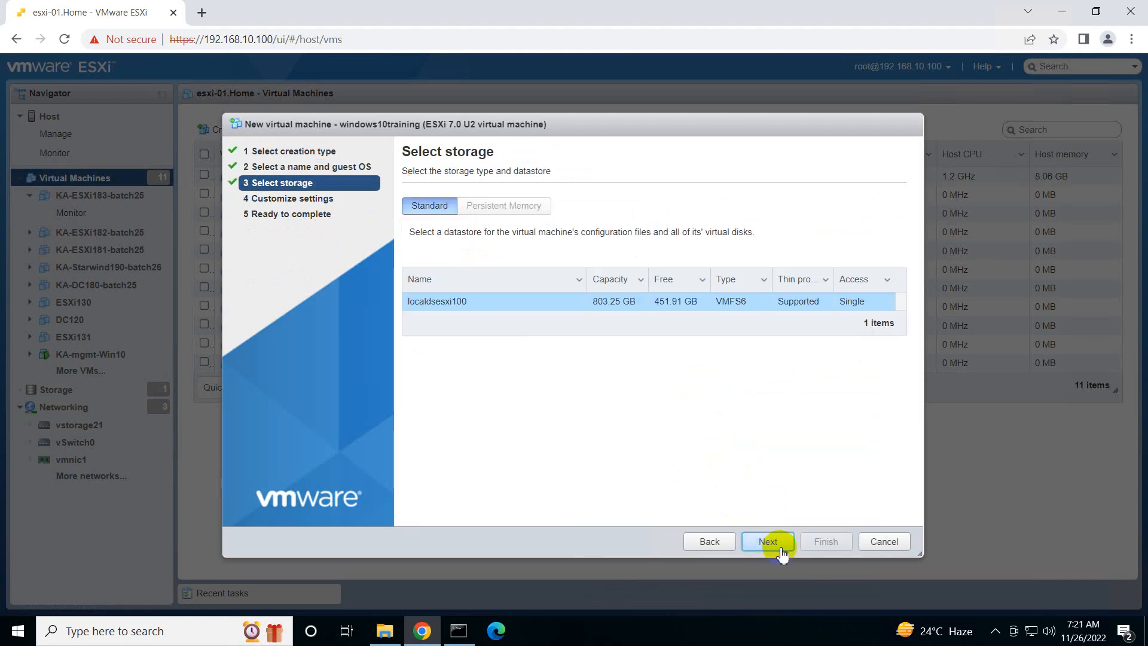
left_click(781, 549)
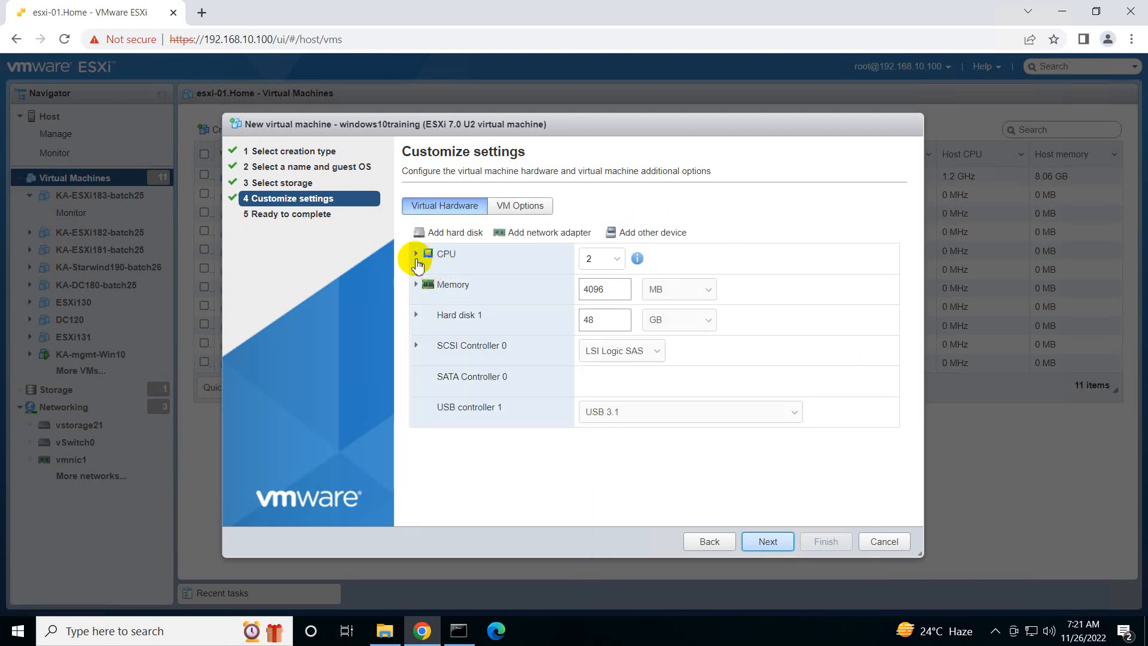
Give the virtual machine 4 CPUs with 4 cores per socket and expose hardware assisted virtualization to the guest OS
left_click(416, 254)
left_click(595, 292)
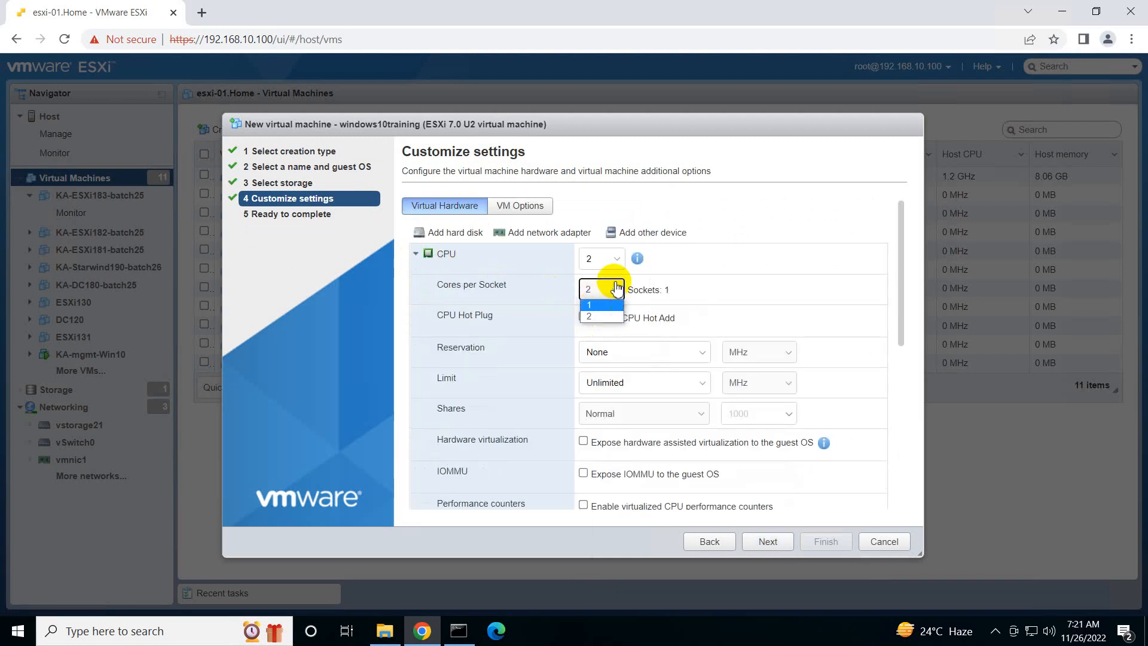
left_click(619, 262)
left_click(619, 263)
left_click(595, 309)
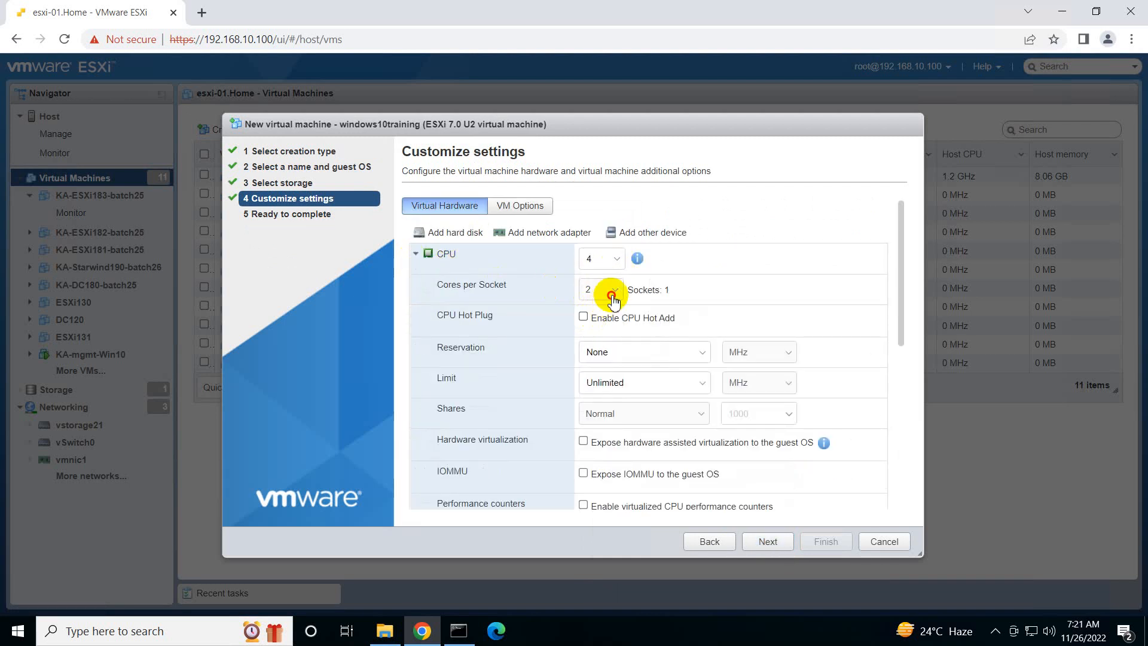
left_click(599, 290)
left_click(600, 329)
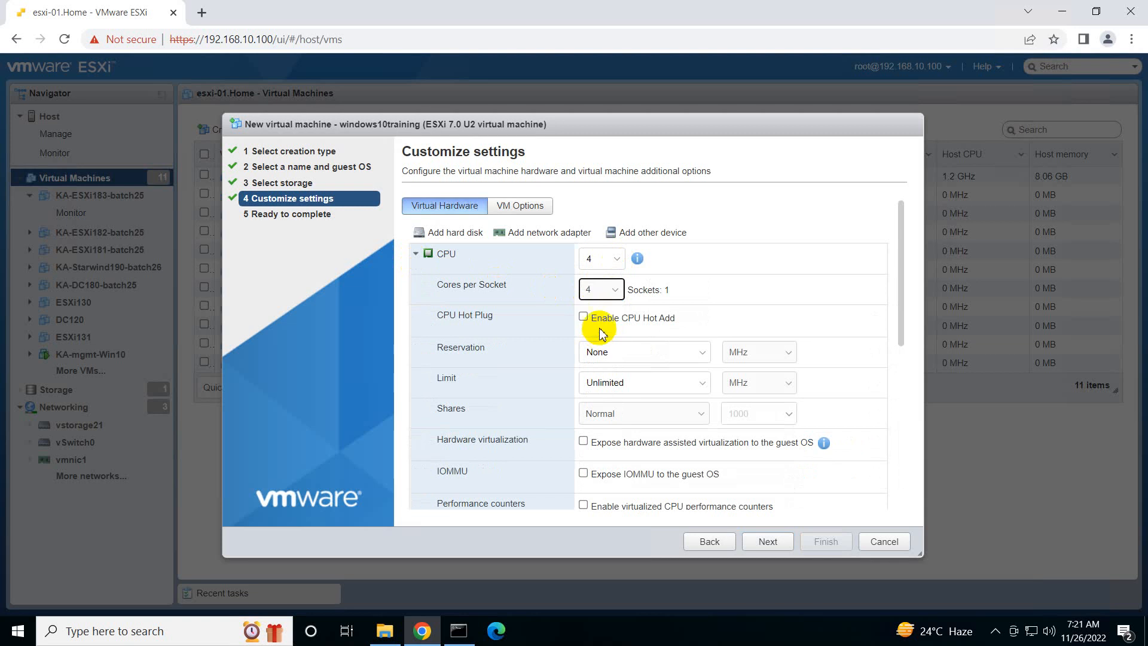
left_click(583, 442)
left_click(416, 253)
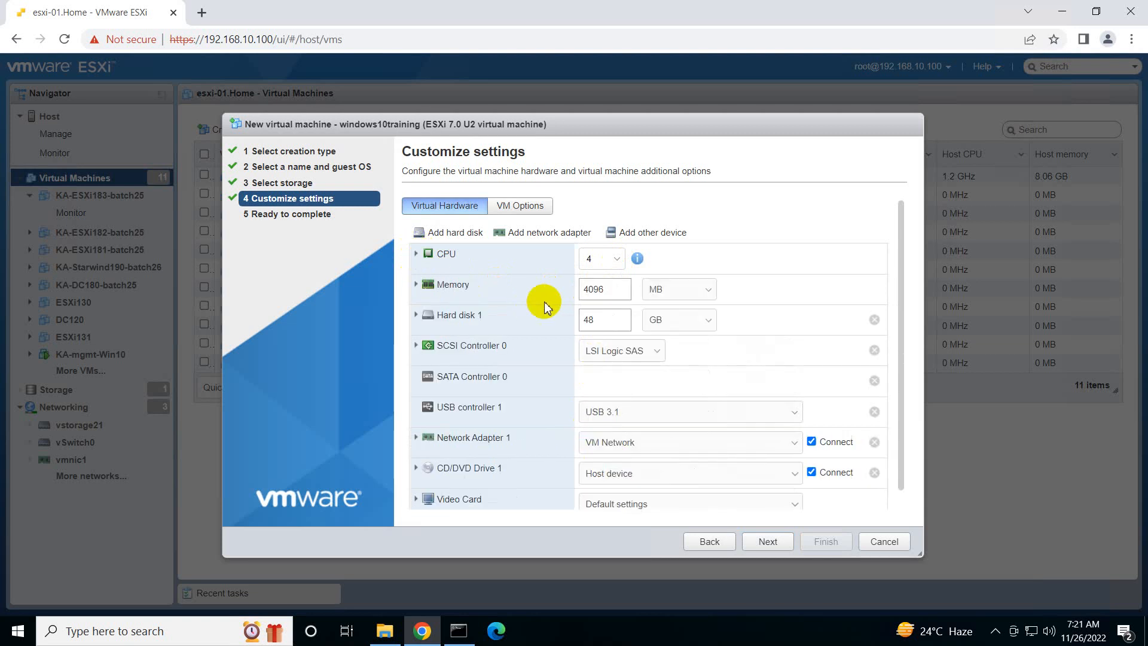
Set the virtual machine's memory to 16 GB
left_click_drag(601, 292, 552, 297)
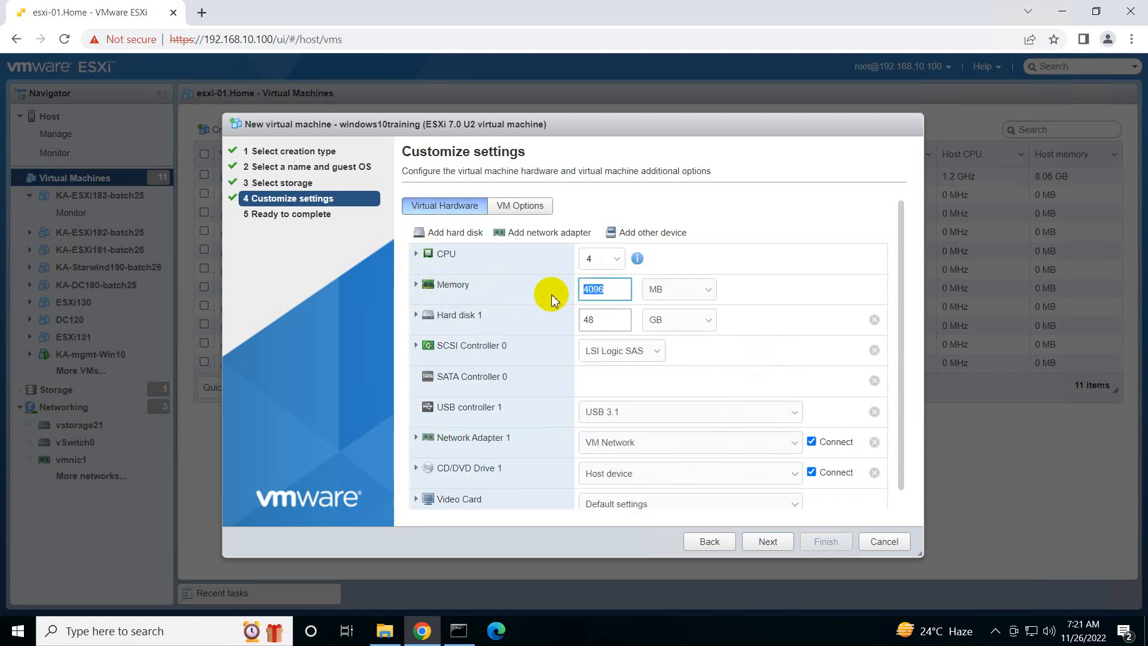
type("16")
left_click(658, 288)
left_click(654, 308)
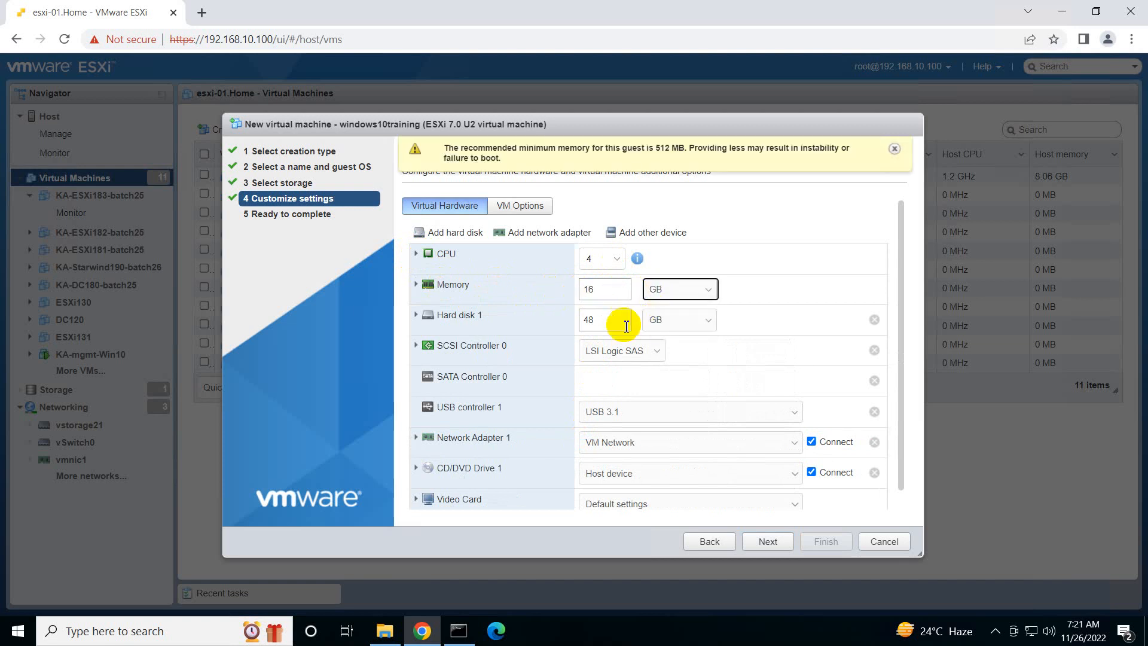
Make Hard disk 1 thin provisioned and set its size to 100 GB
left_click(436, 315)
left_click(585, 409)
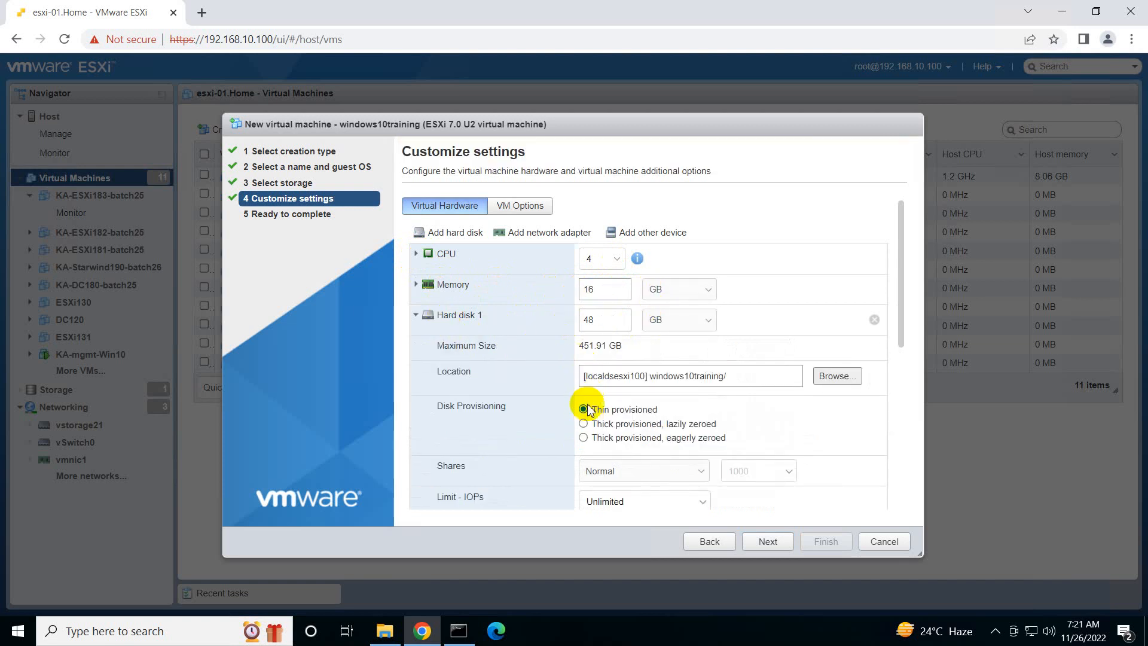
left_click_drag(605, 318, 572, 328)
type("10")
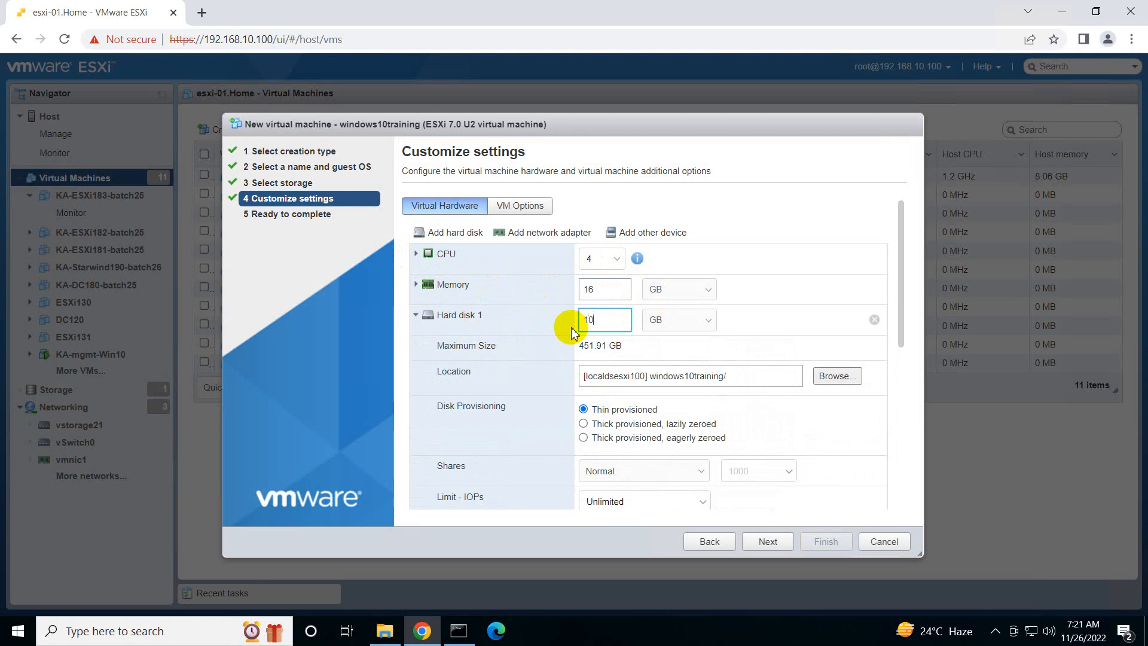
type("0")
left_click(412, 315)
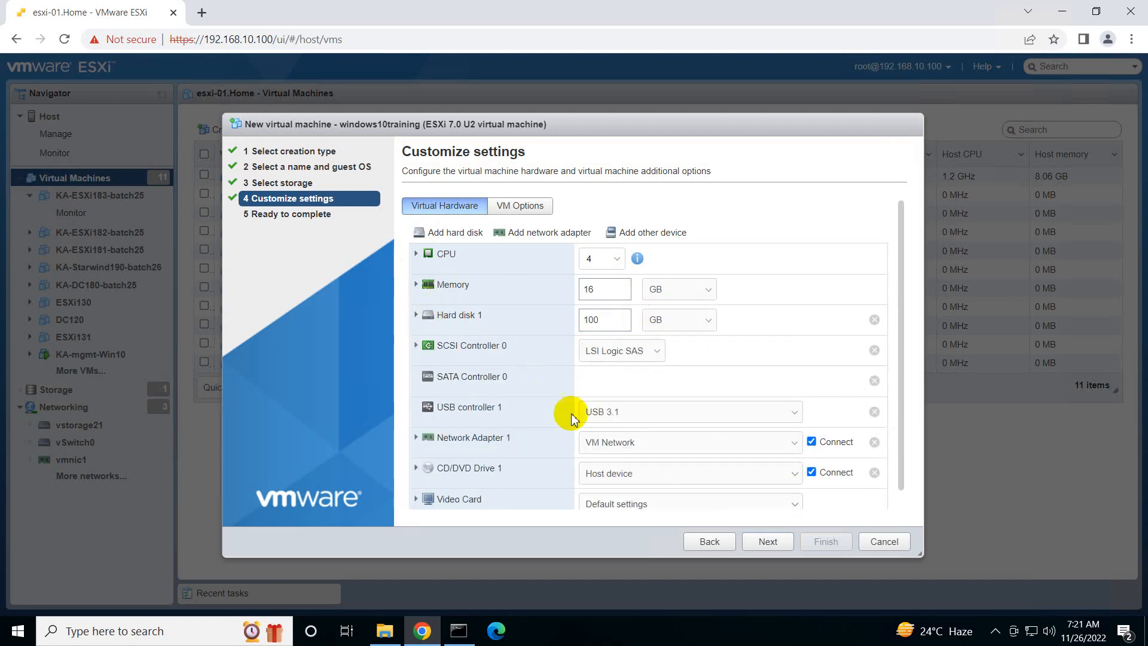
Set the boot firmware of the virtual machine to BIOS in its boot options
left_click(521, 205)
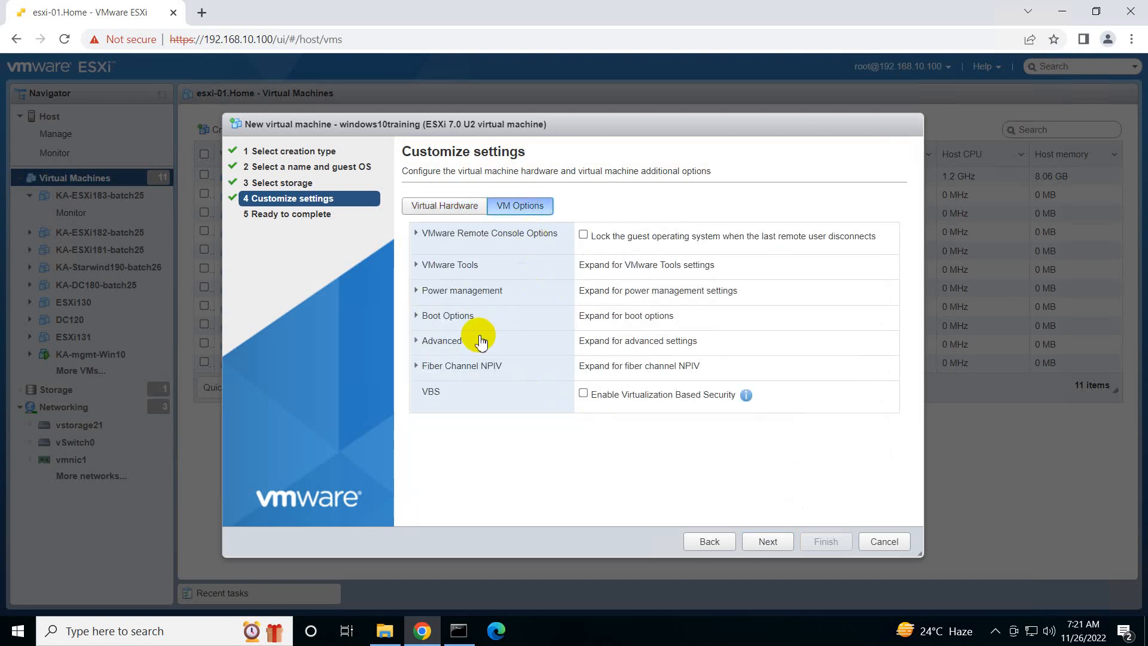
left_click(478, 315)
left_click(594, 353)
left_click(594, 366)
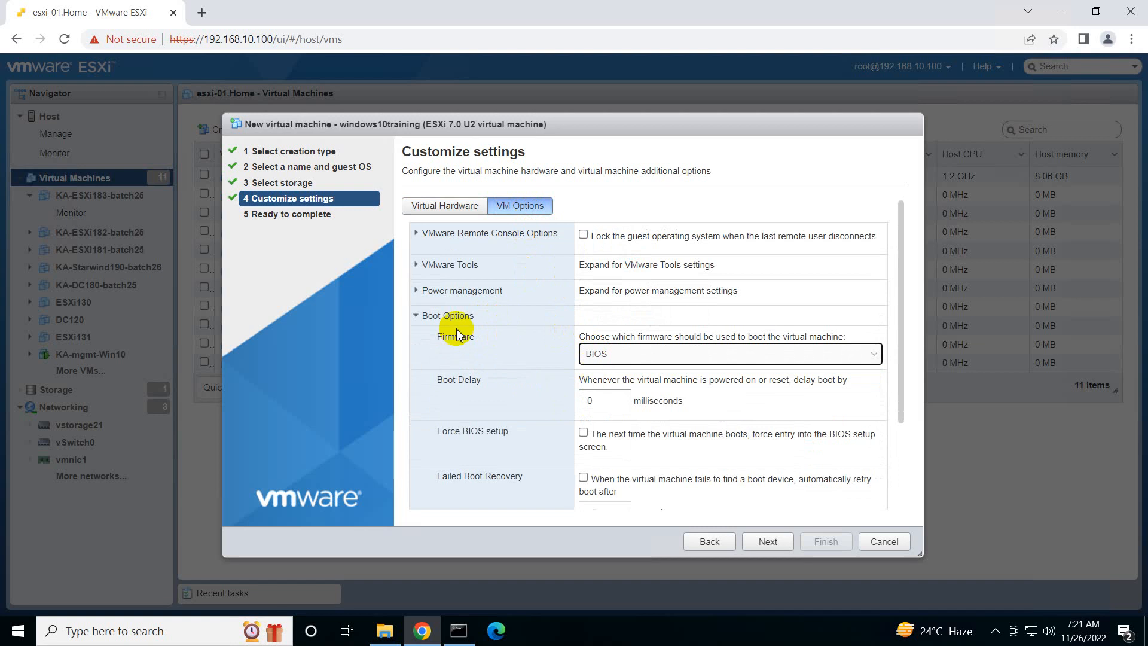
left_click(425, 315)
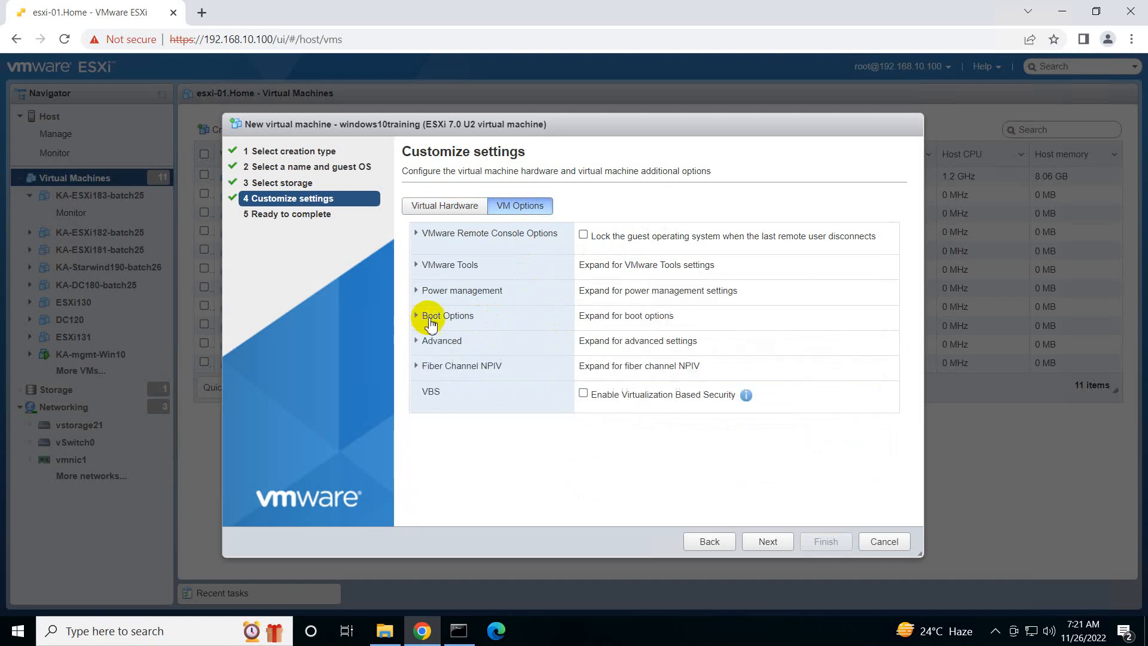
Mount the W10.X64.8in1.ENU.NOV2016 image from the datastore's Iso image folder as the ISO file of CD/DVD Drive 1
left_click(440, 214)
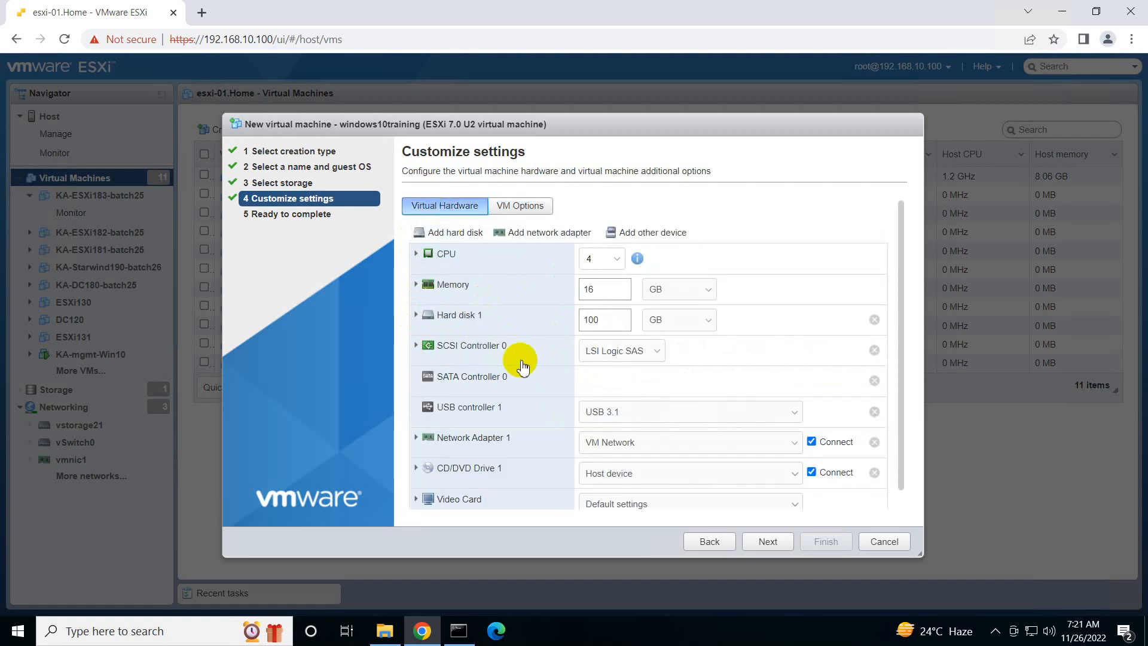
left_click(604, 473)
left_click(604, 500)
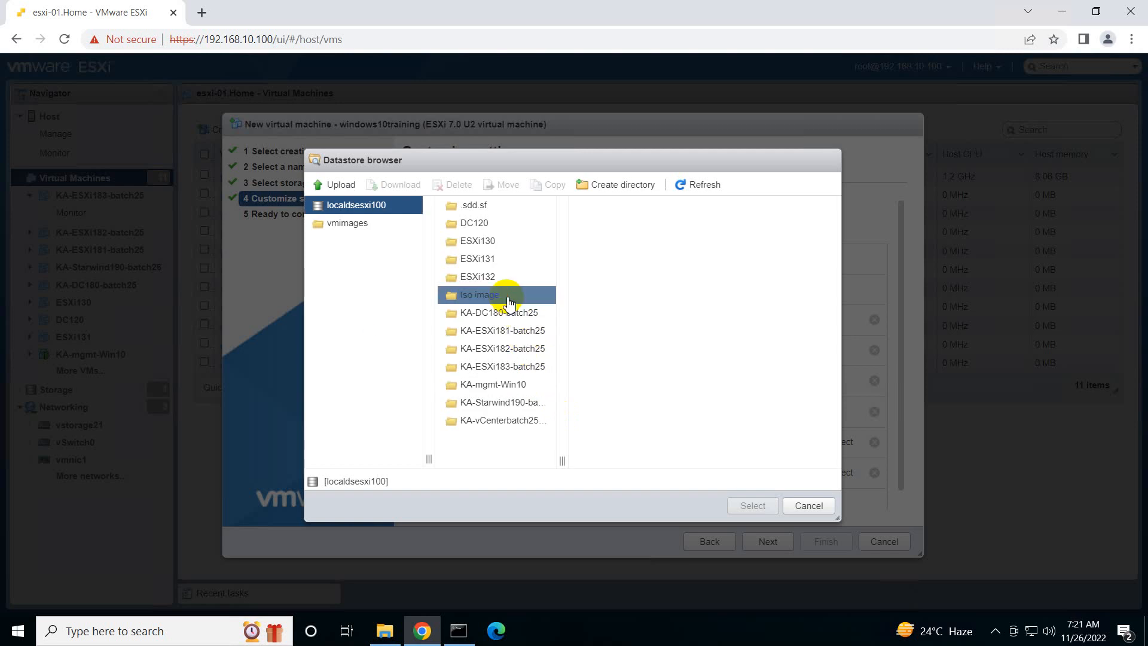
left_click(507, 295)
left_click(633, 330)
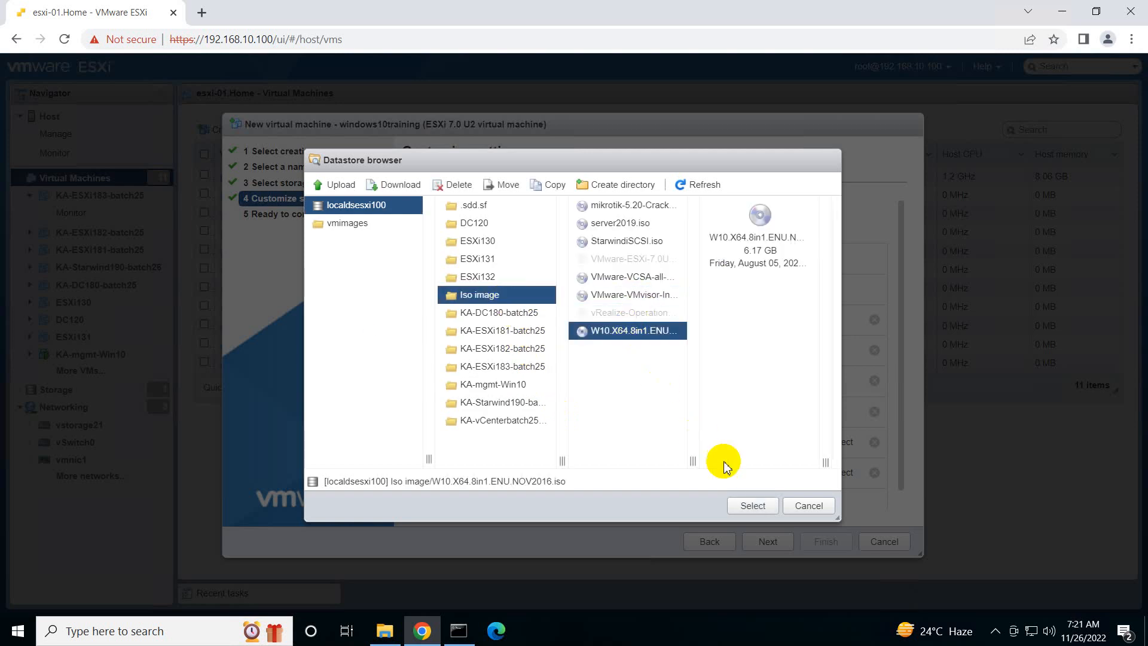
left_click(745, 505)
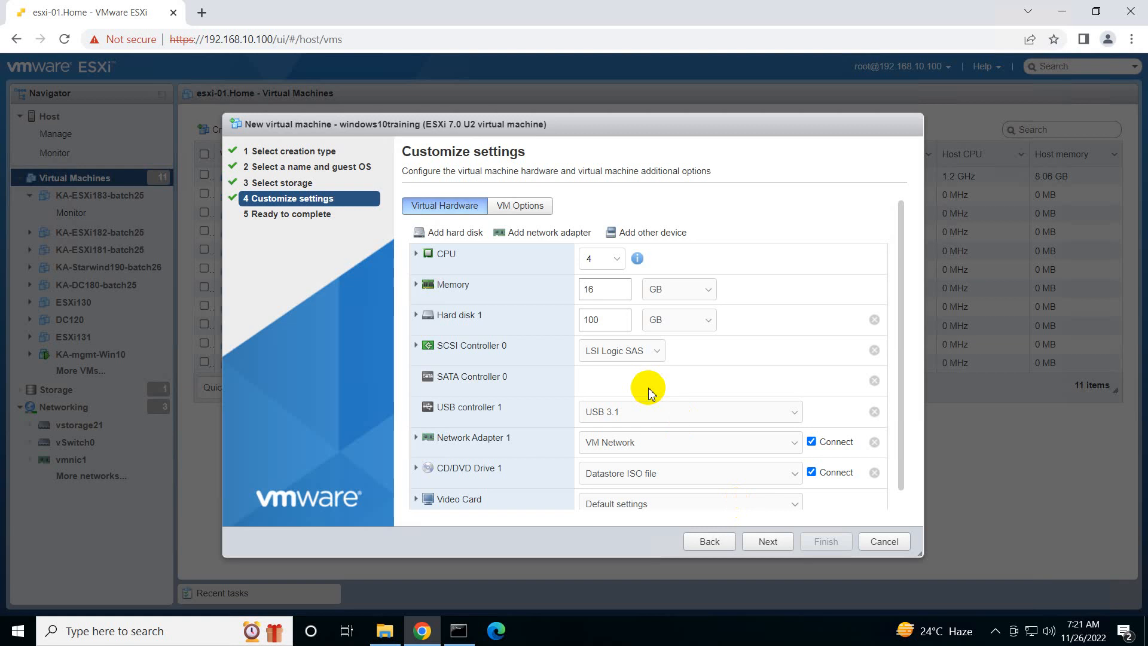
Complete the wizard to create the virtual machine, and open windows10training and power it on
left_click(765, 542)
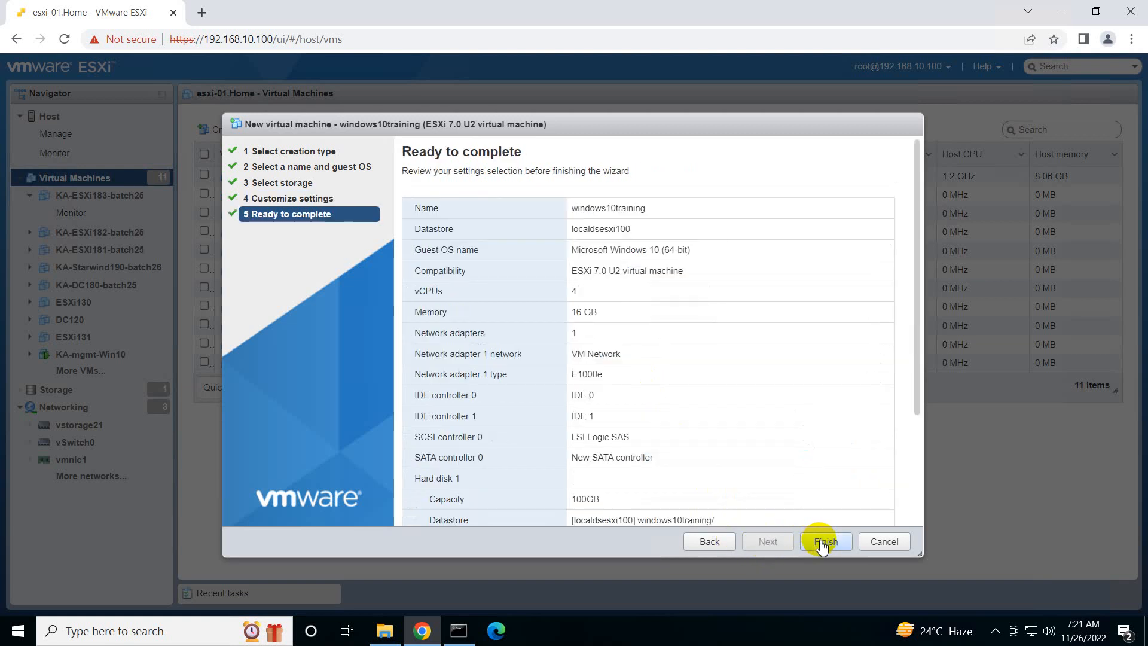
left_click(824, 541)
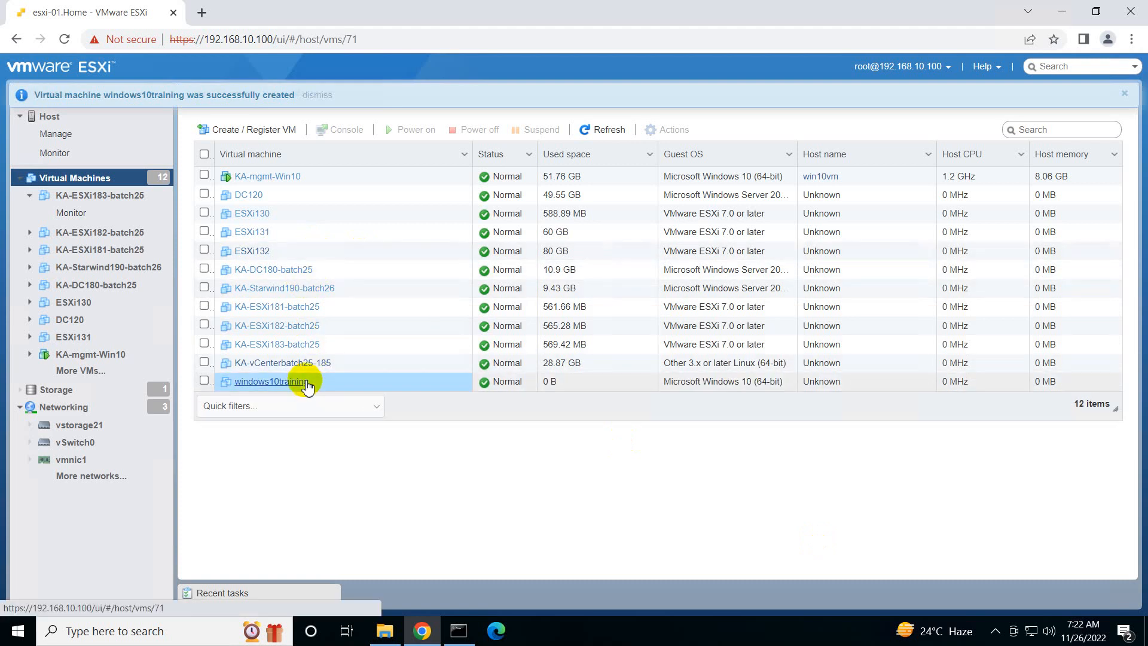
left_click(304, 382)
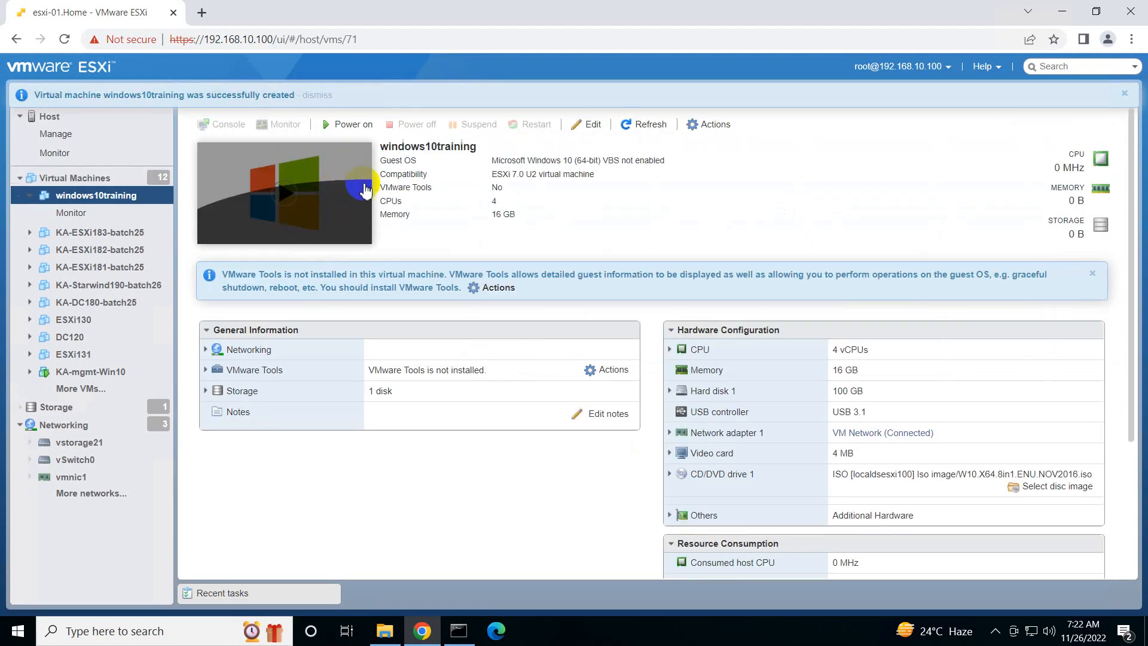
left_click(354, 126)
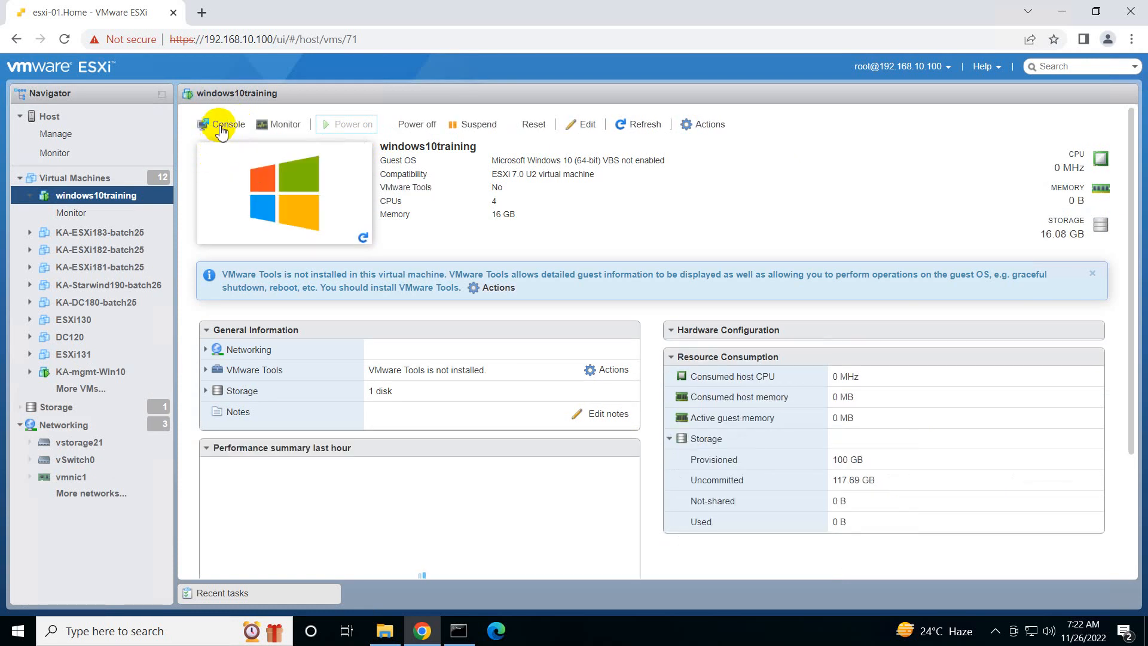
View the boot into Windows Setup in the browser console of windows10training, and close the console
left_click(221, 126)
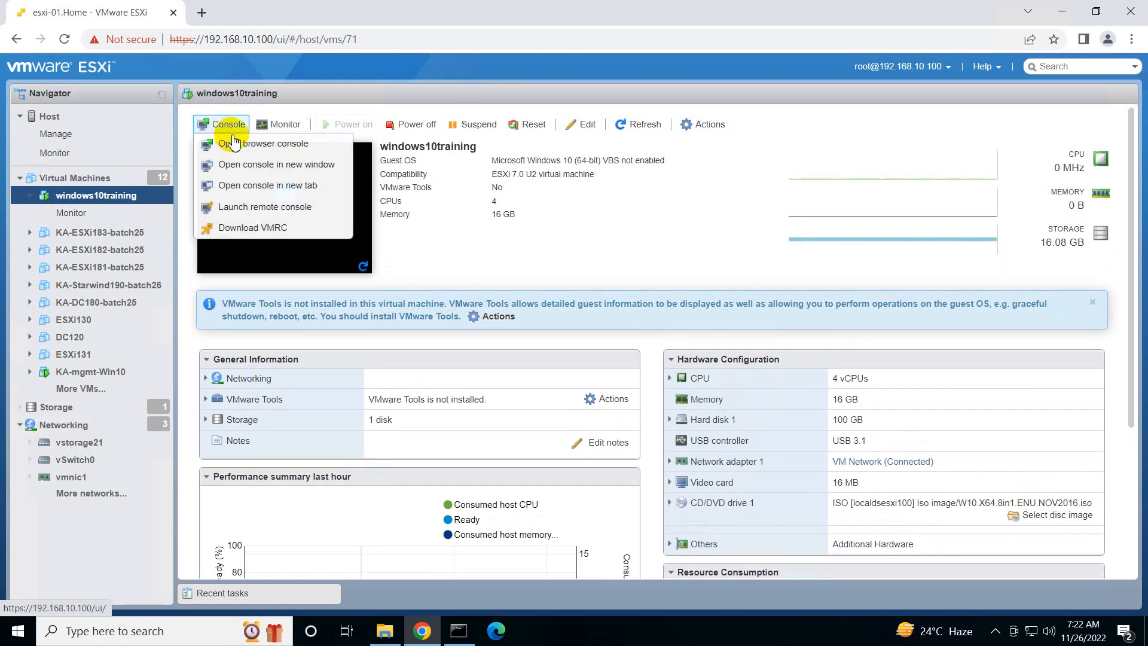
left_click(263, 144)
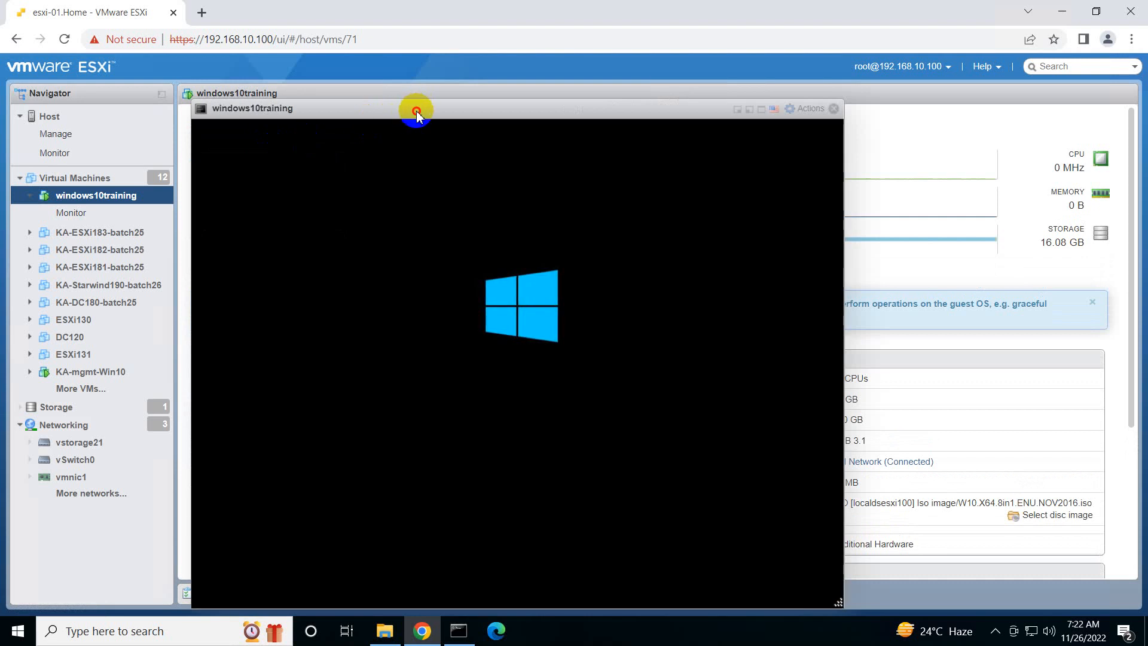
mouse_move(418, 105)
left_mouse_down()
mouse_move(420, 90)
mouse_move(431, 94)
left_mouse_up()
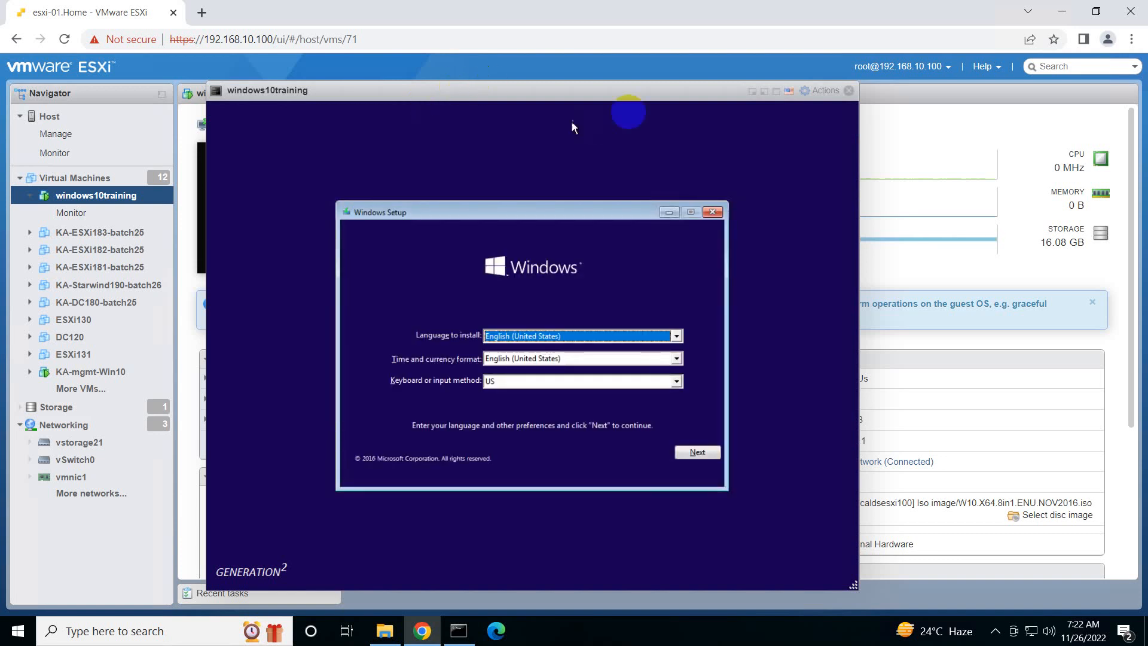
left_click(849, 91)
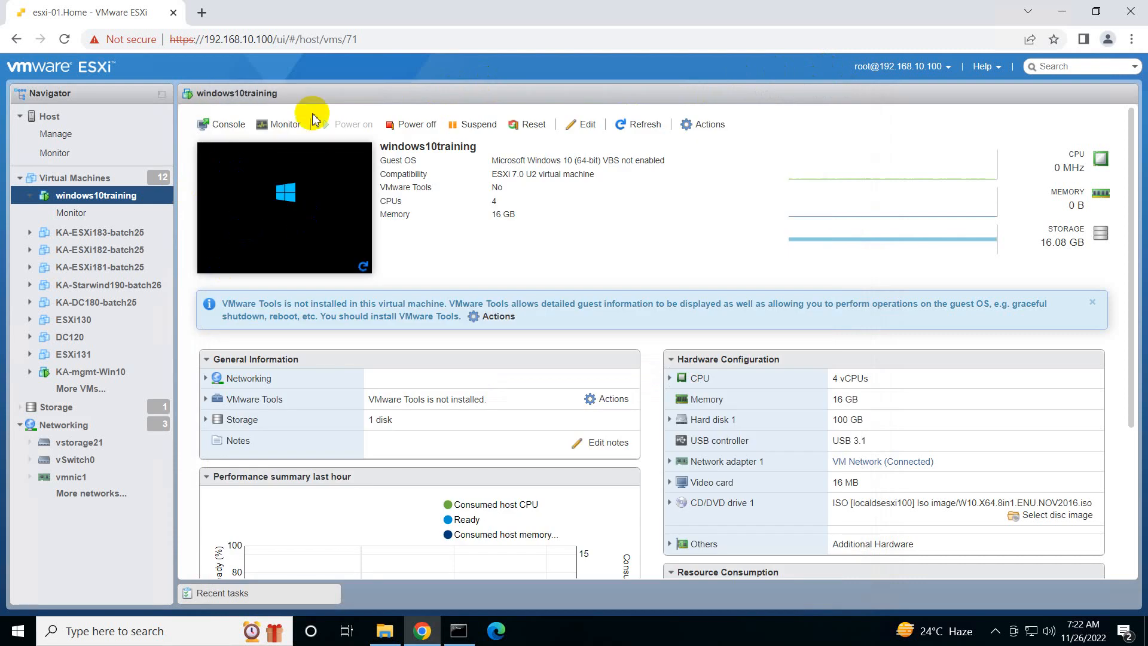
Examine the ESXi host's memory, its expanded CPU details including logical processors, and its storage capacity
left_click(35, 116)
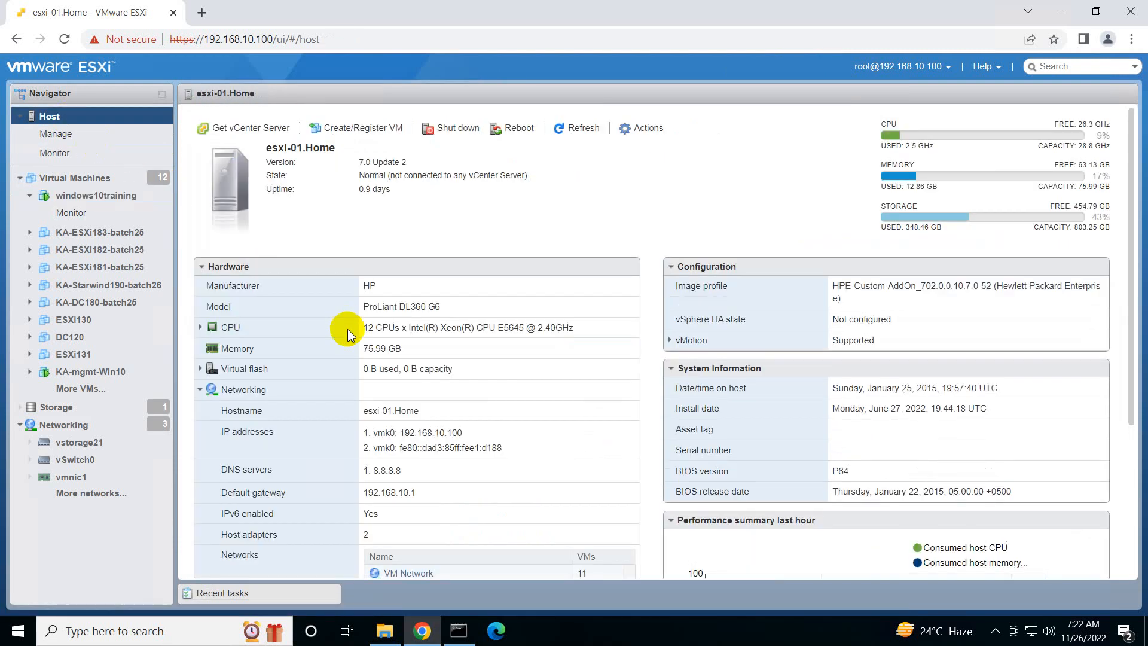
left_click_drag(362, 353, 418, 349)
left_click(200, 327)
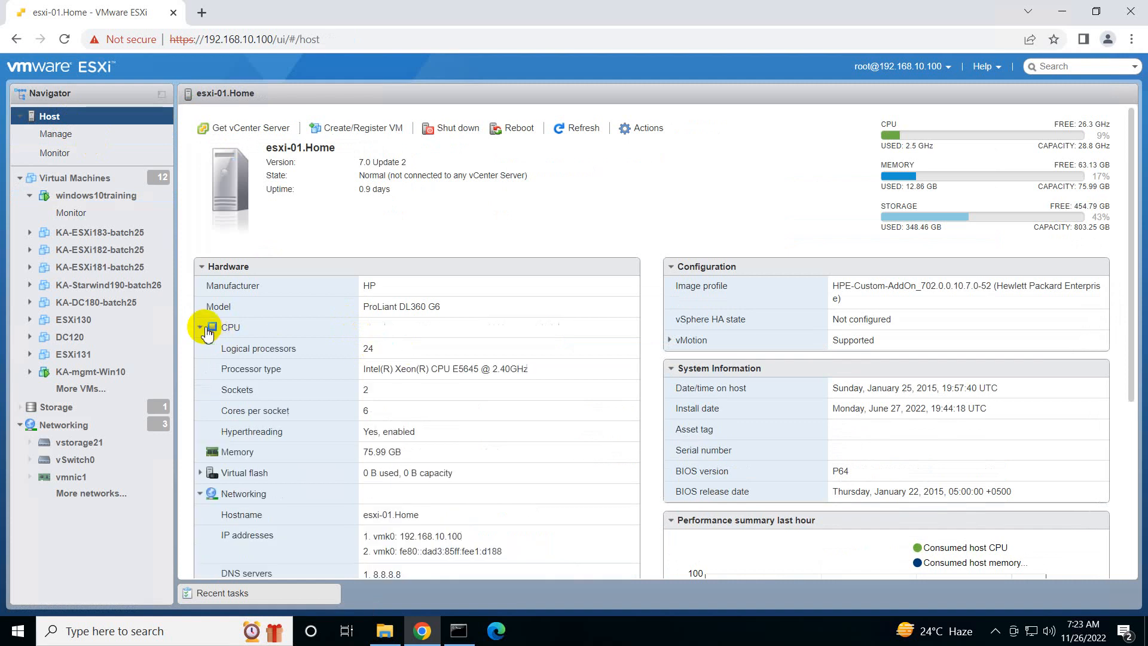
double_click(375, 347)
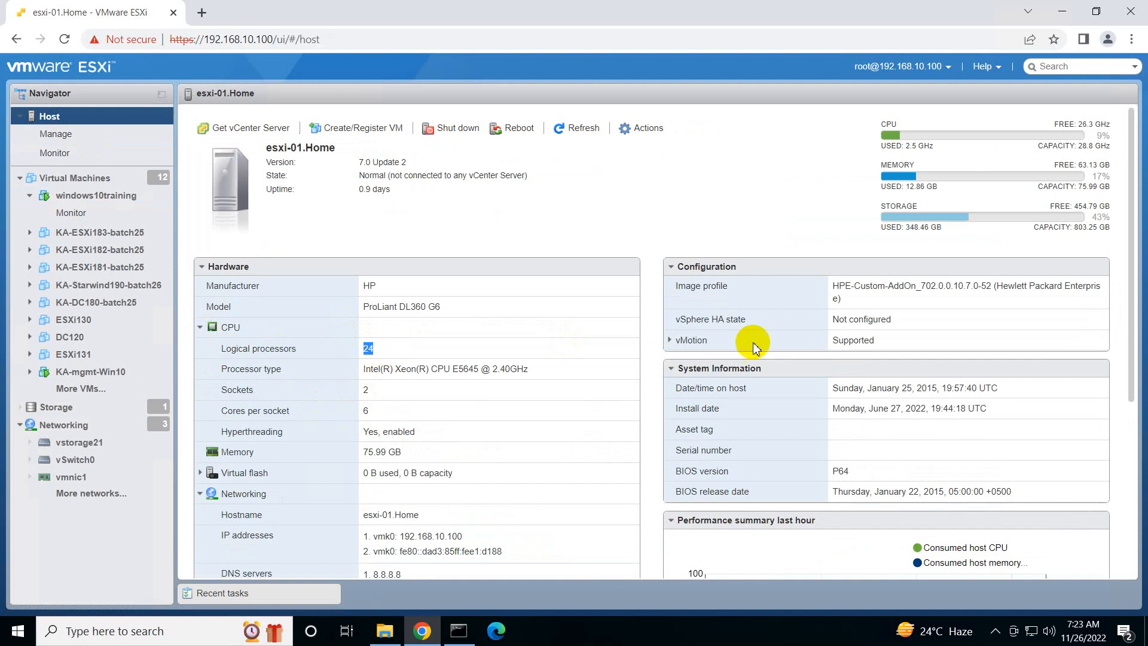
left_click_drag(1109, 231, 1072, 228)
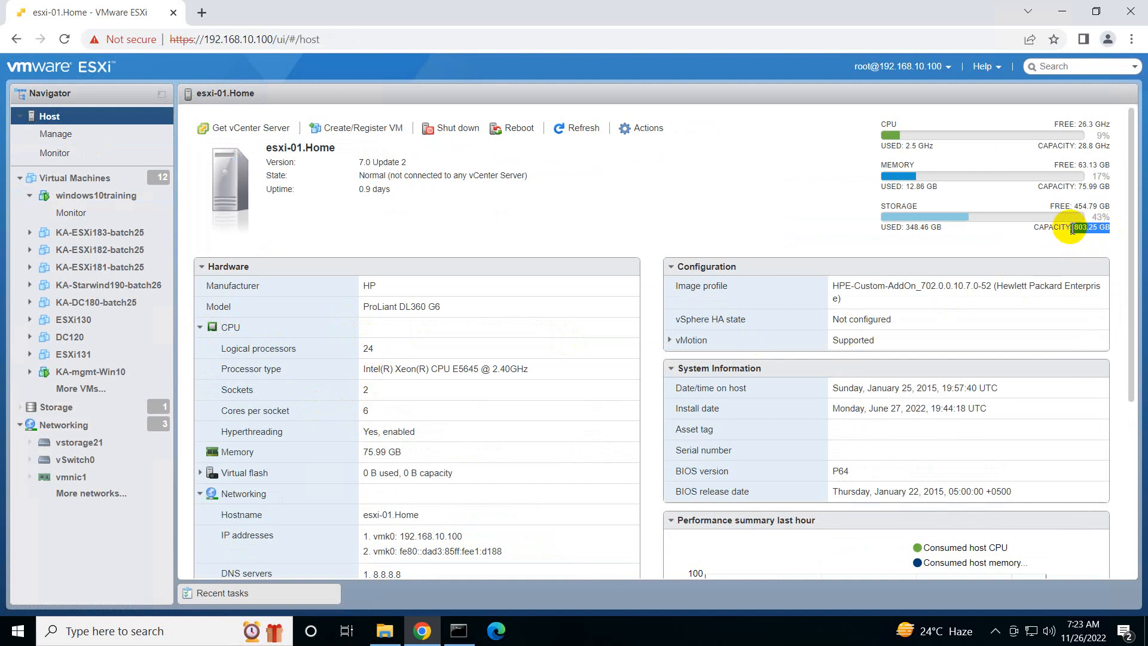
Highlight the ESXi host's hardware model, and open a browser console for the windows10training virtual machine
left_click_drag(440, 310, 363, 309)
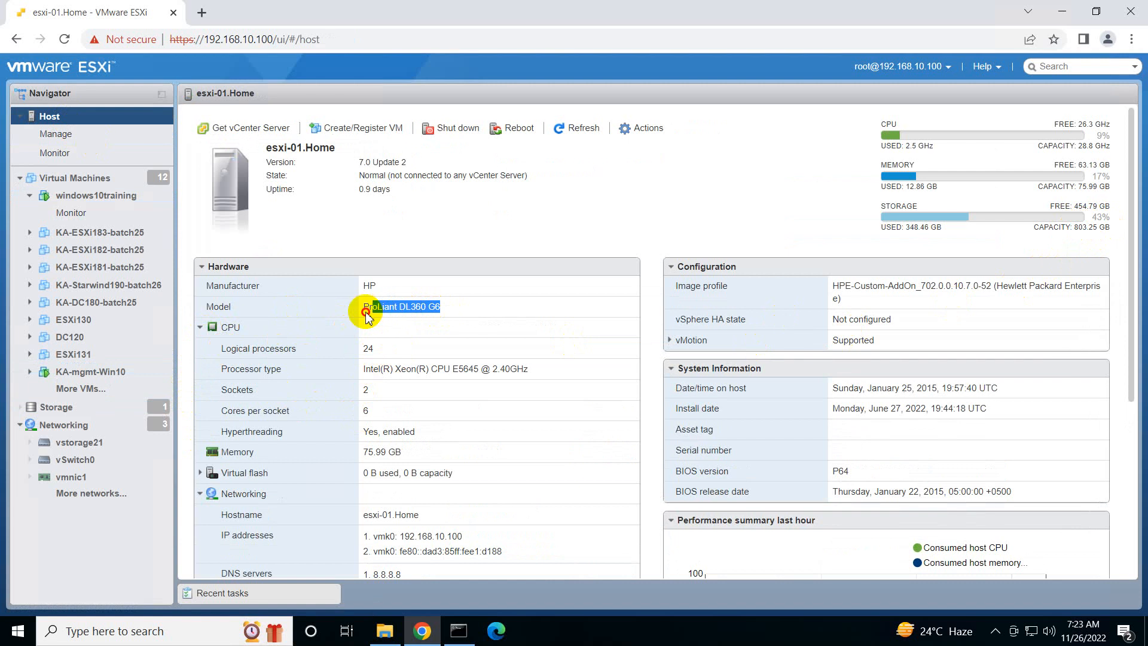
left_click(150, 202)
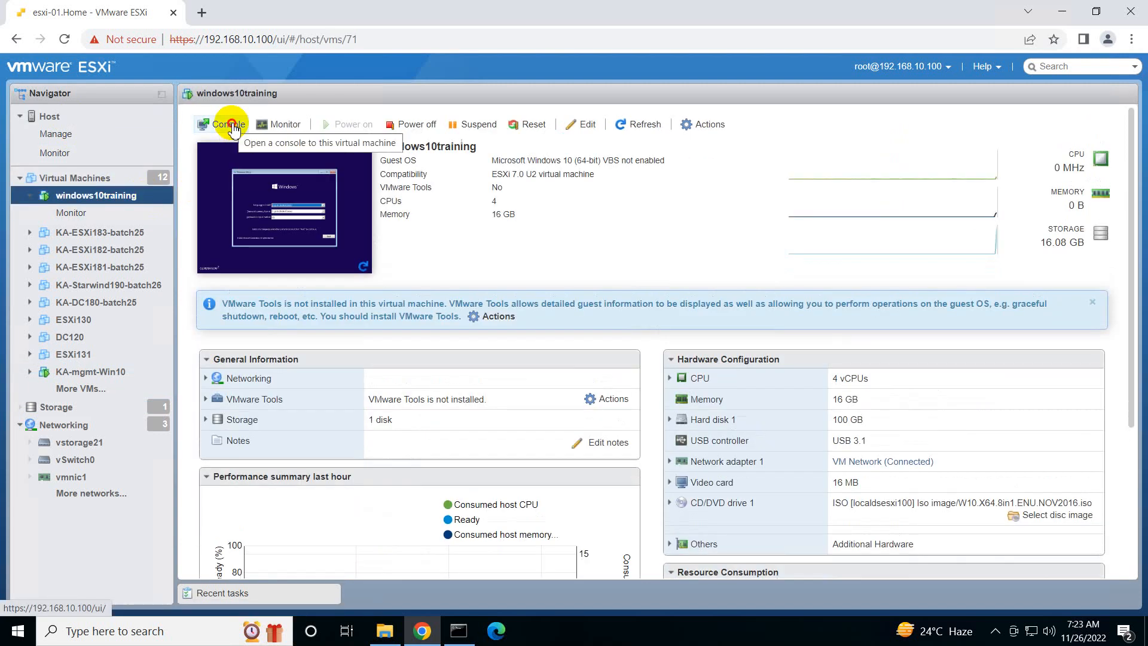
left_click(229, 124)
left_click(257, 146)
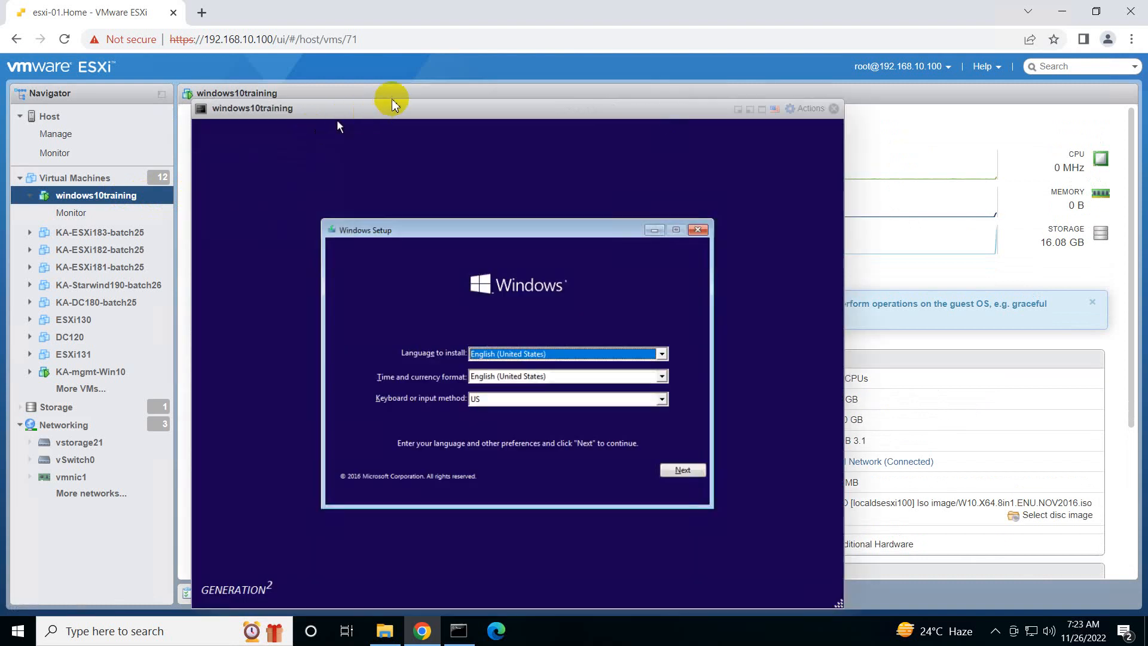
left_click_drag(392, 108, 394, 101)
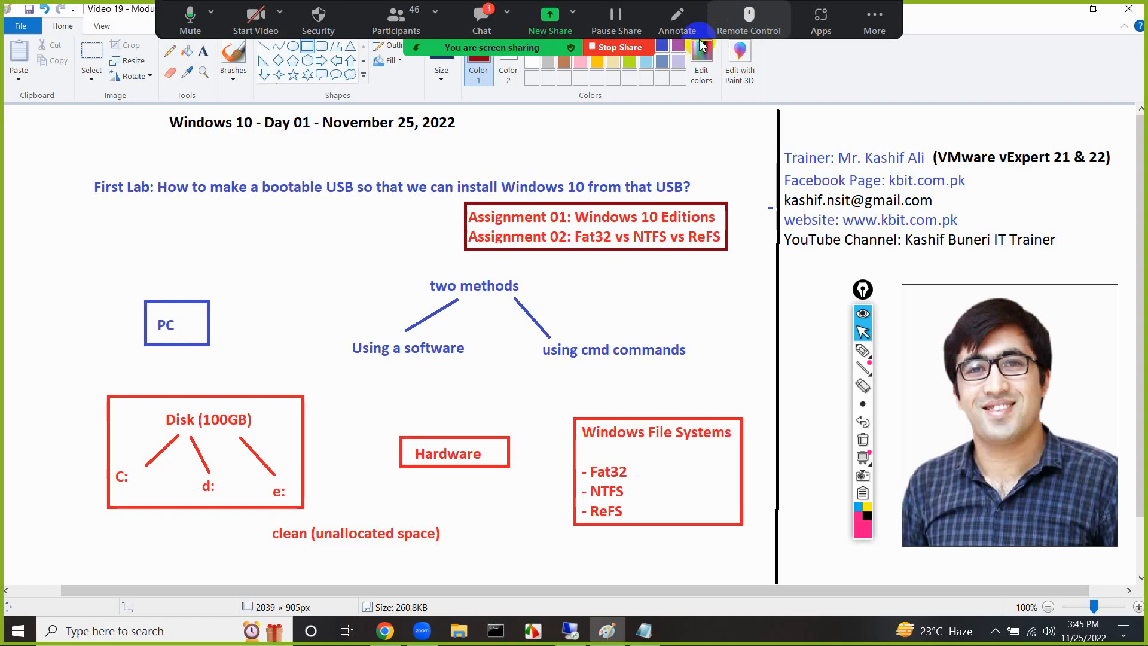
Open the Zoom meeting chat beside the Paint notes and read the participants' latest questions and requests
left_click(476, 26)
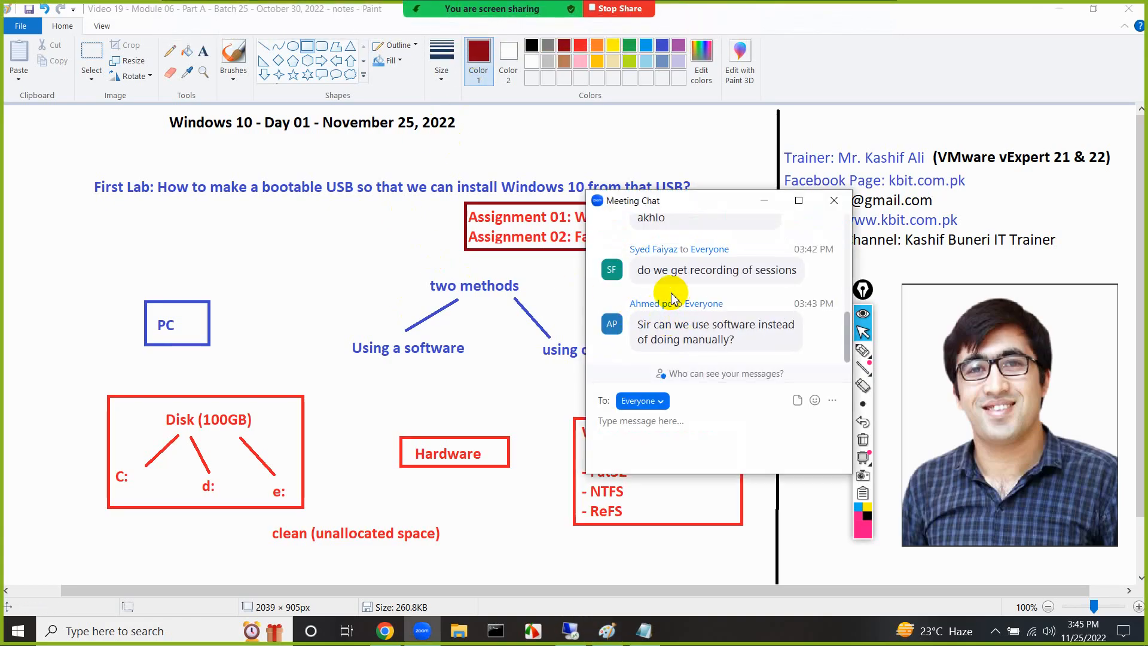
scroll(670, 297, "up", 2)
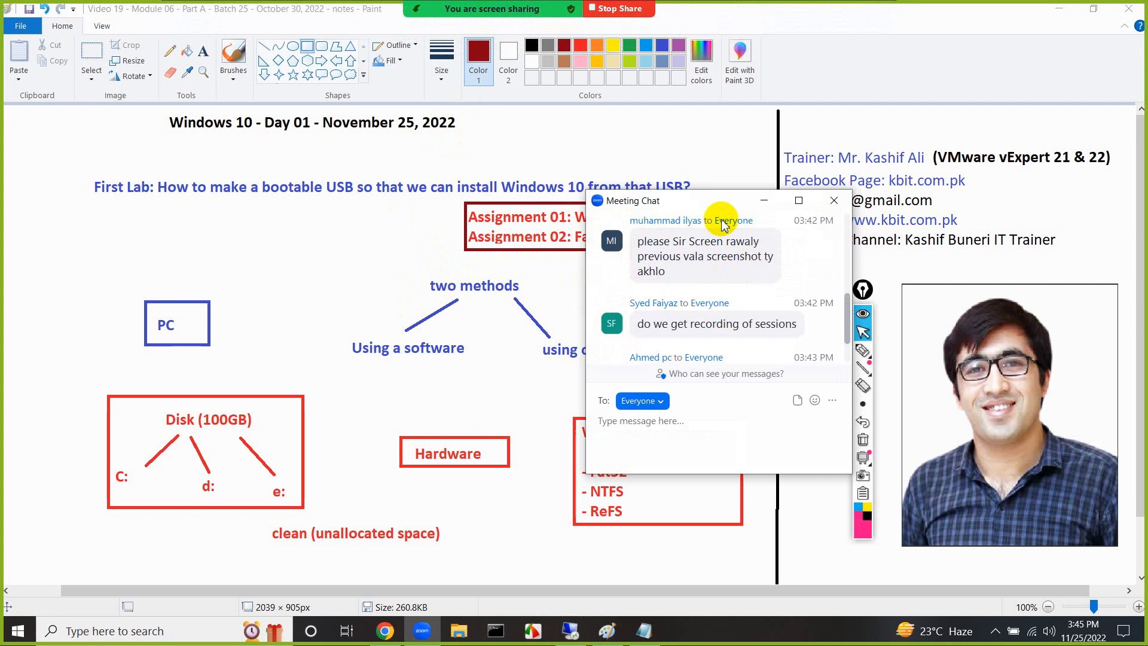
left_click_drag(721, 201, 906, 197)
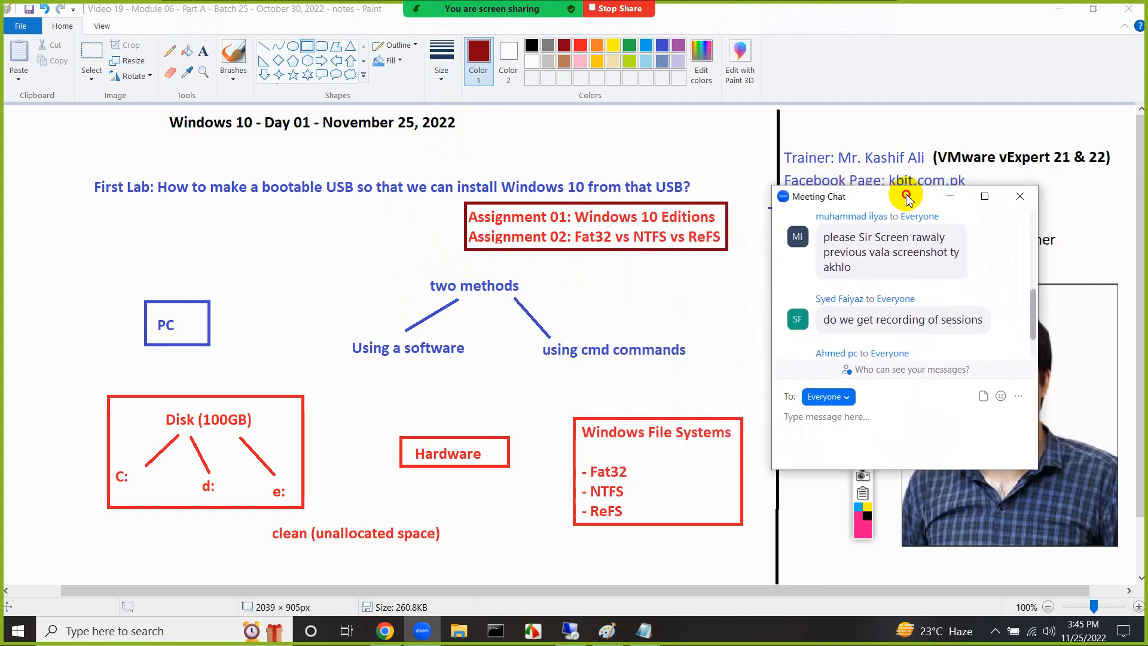
scroll(865, 273, "down", 2)
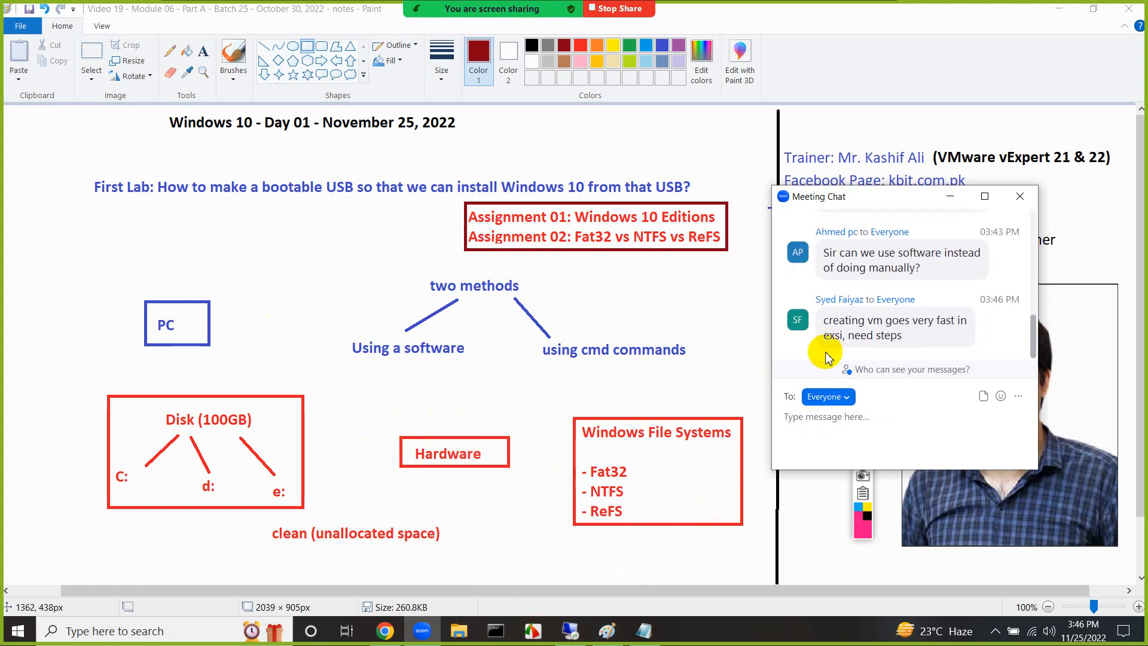
left_click_drag(902, 335, 823, 321)
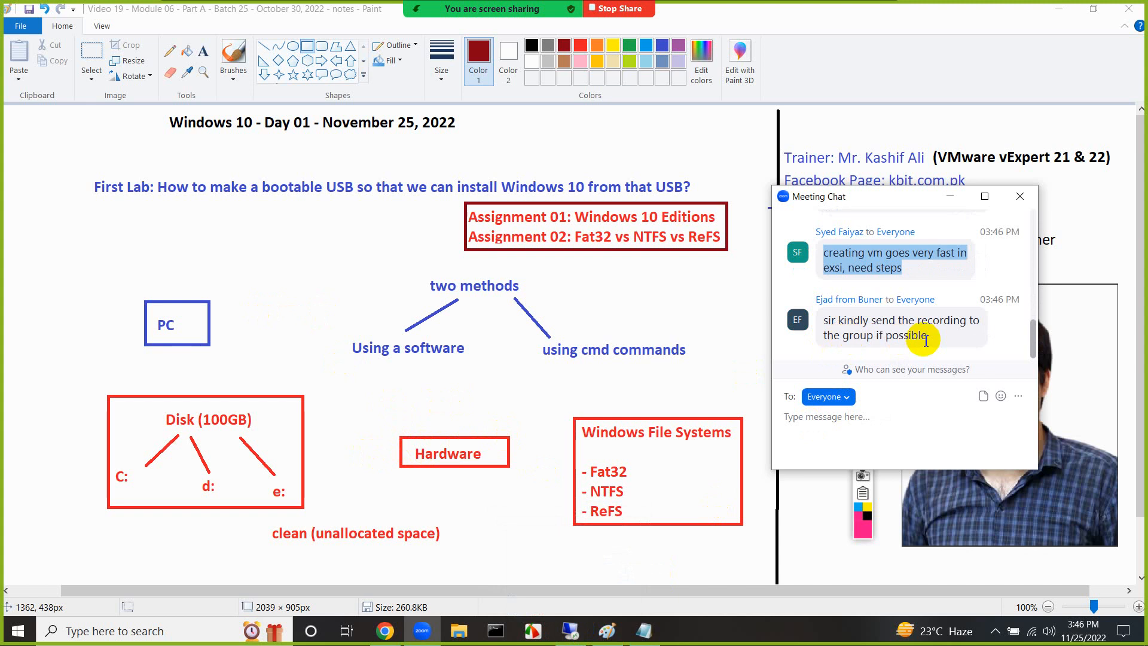
left_click_drag(927, 340, 829, 321)
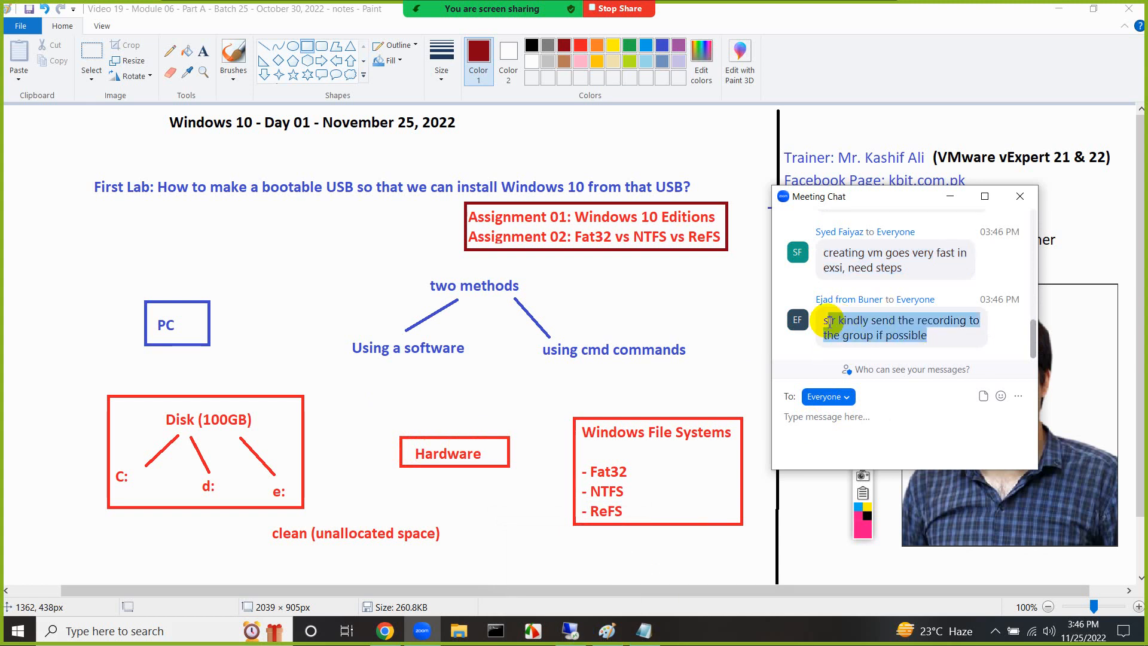
left_click(828, 321)
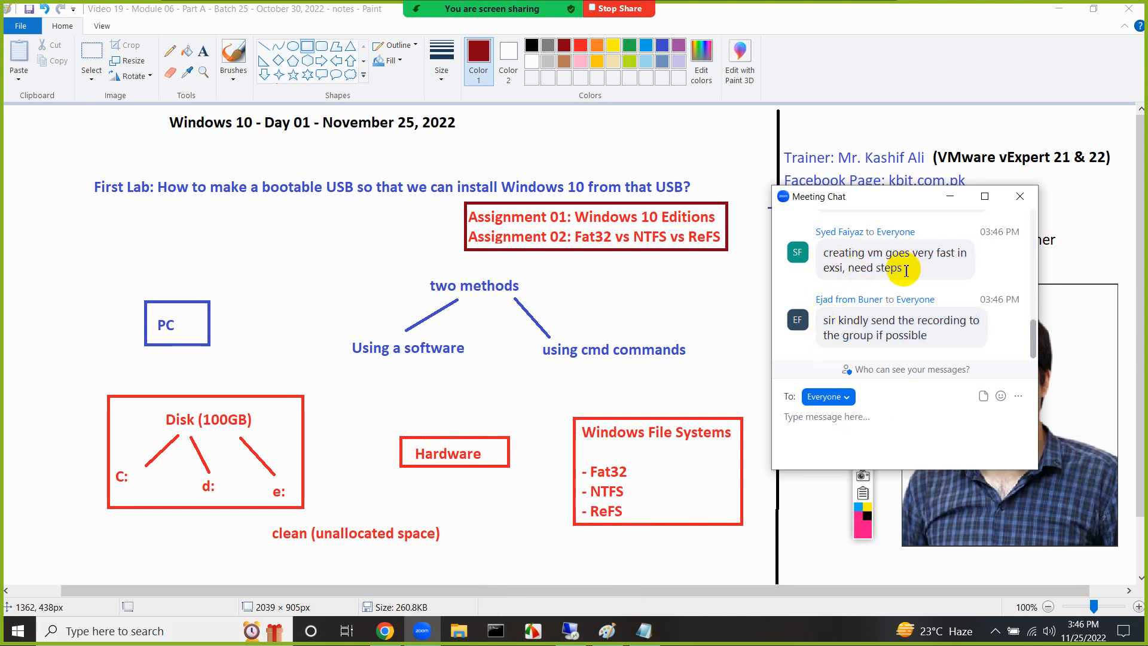
Return to the remote desktop session and start the Windows installation with English (United States) and the US keyboard
mouse_move(571, 630)
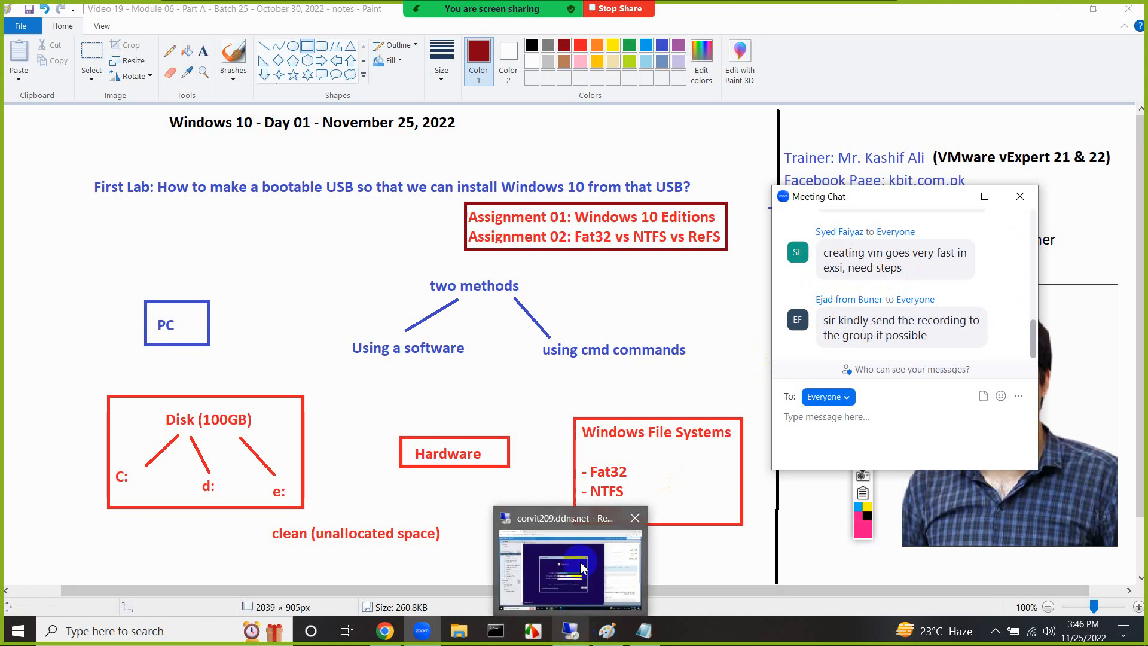
left_click(581, 567)
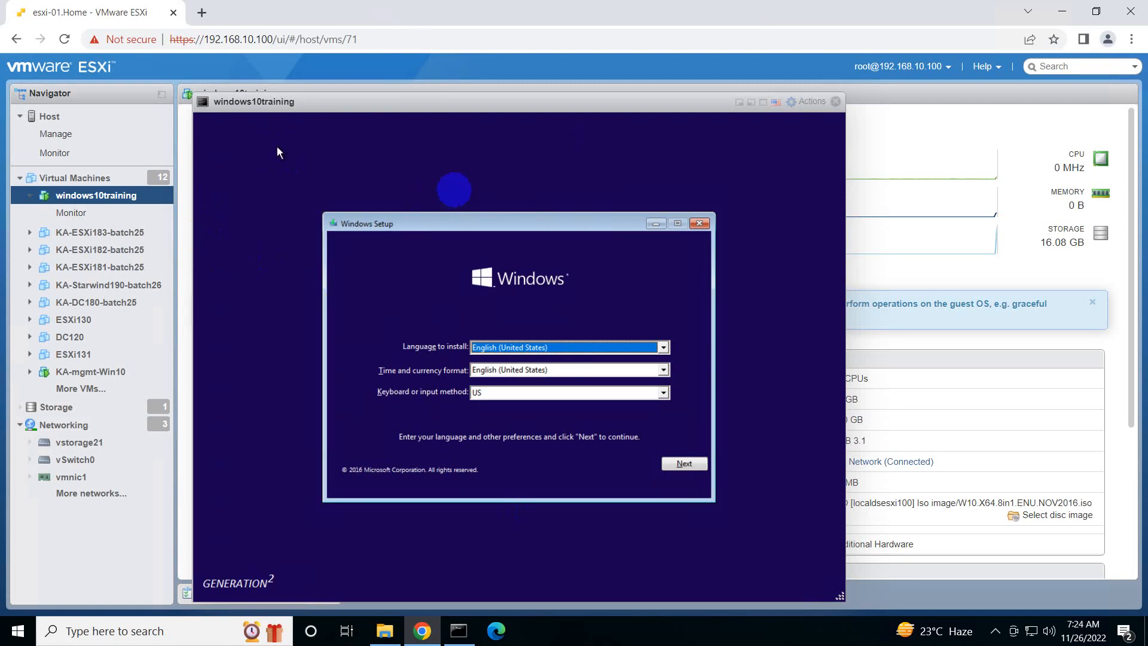
left_click_drag(450, 103, 450, 96)
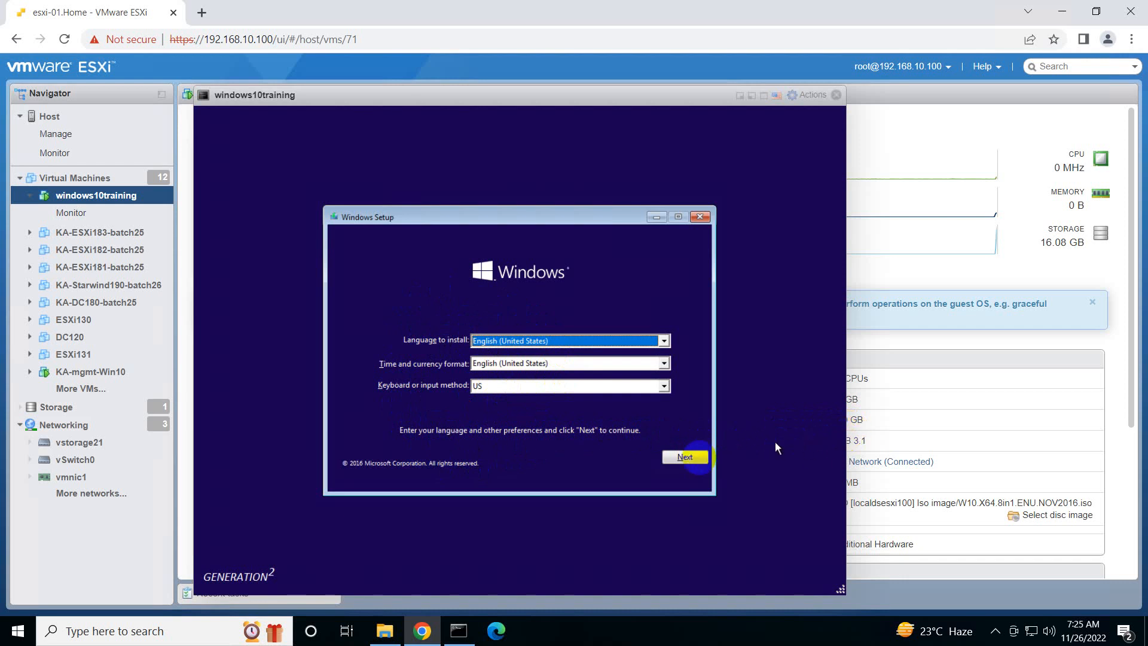
left_click(677, 468)
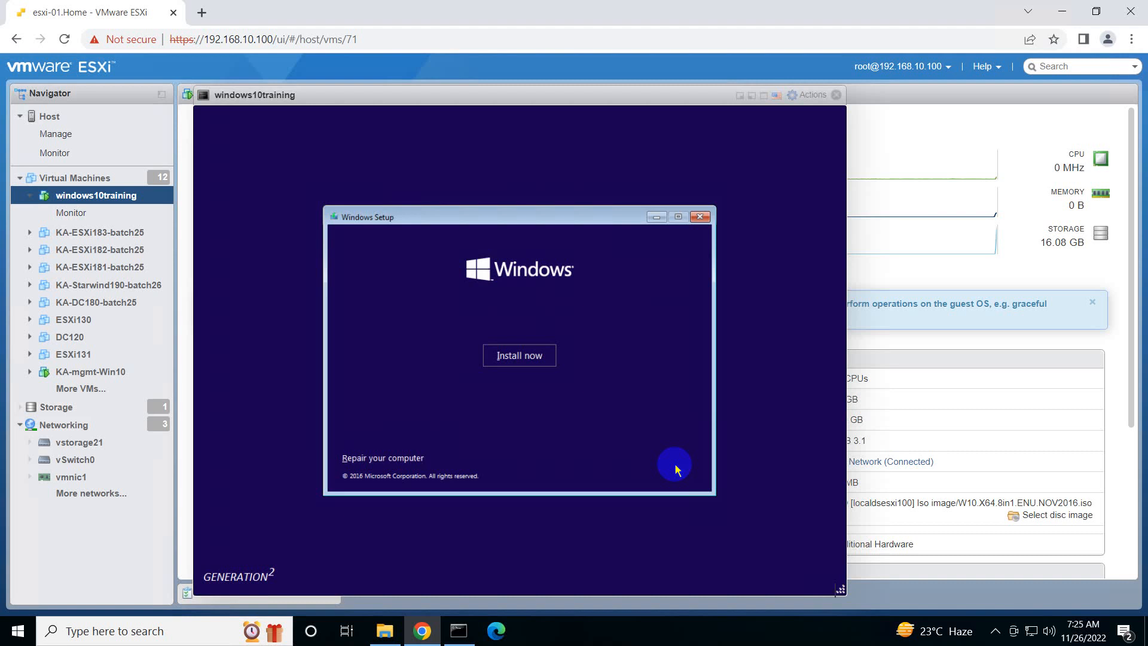
left_click(523, 354)
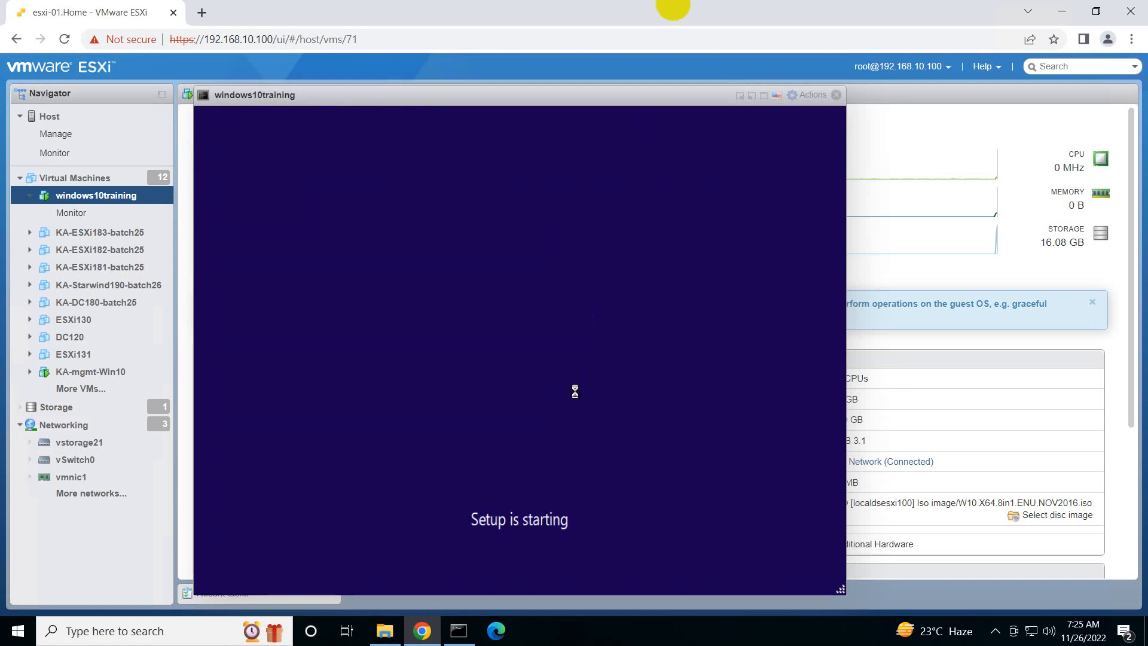
Shrink the remote desktop window to read the meeting chat, close the chat, and restore the session to full screen
left_click(734, 10)
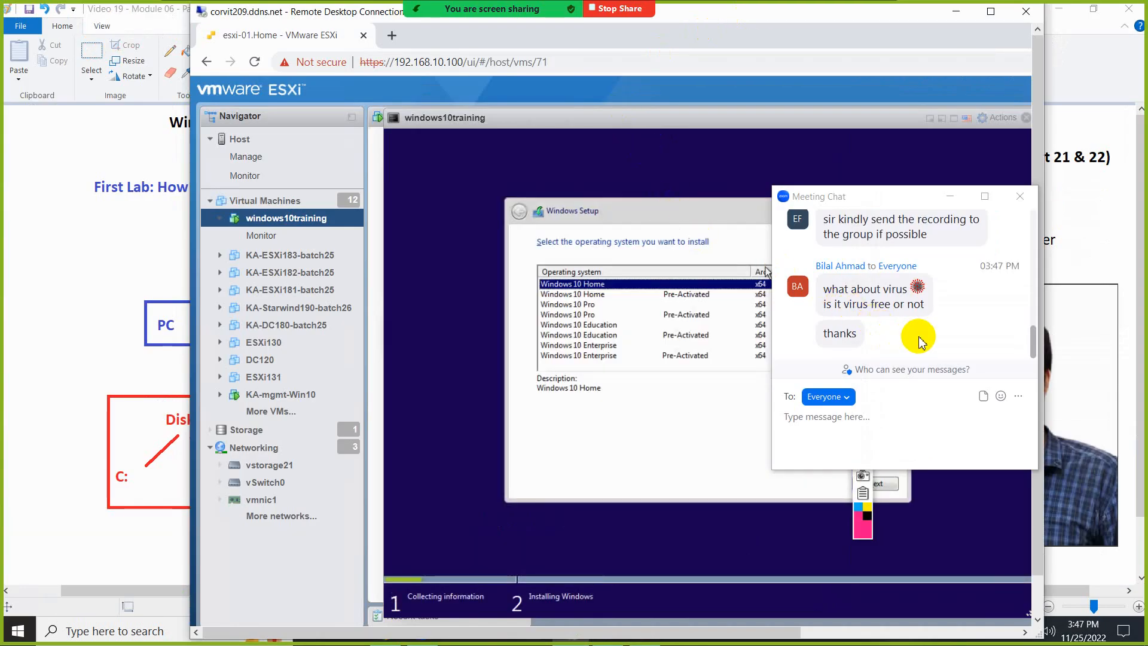
scroll(925, 315, "up", 1)
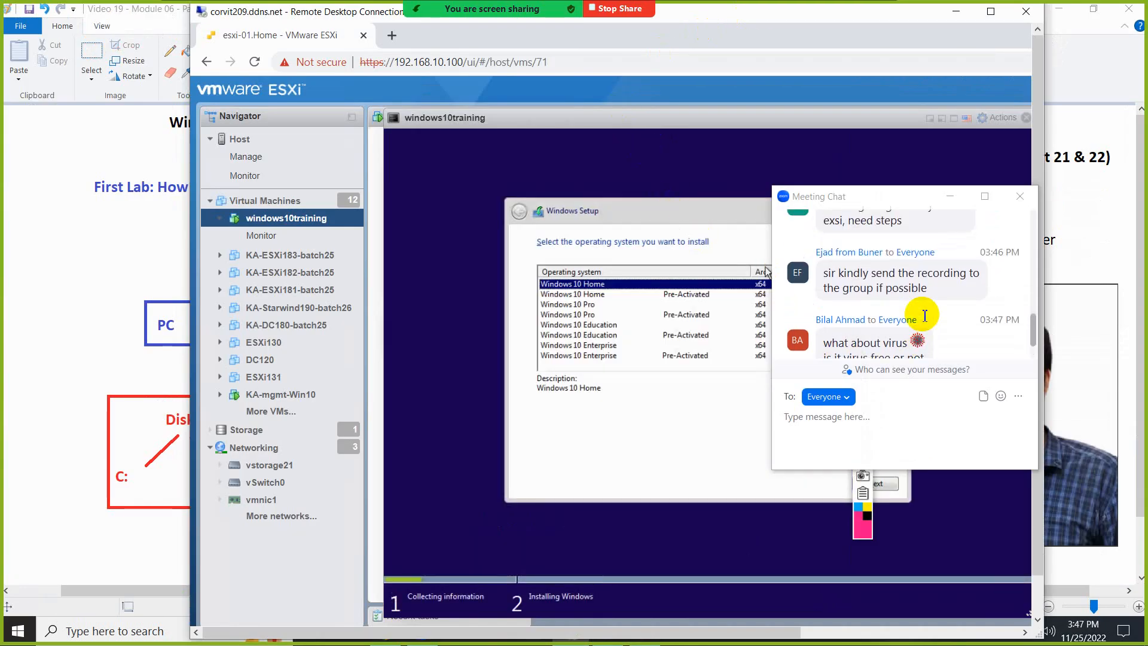
scroll(924, 315, "down", 2)
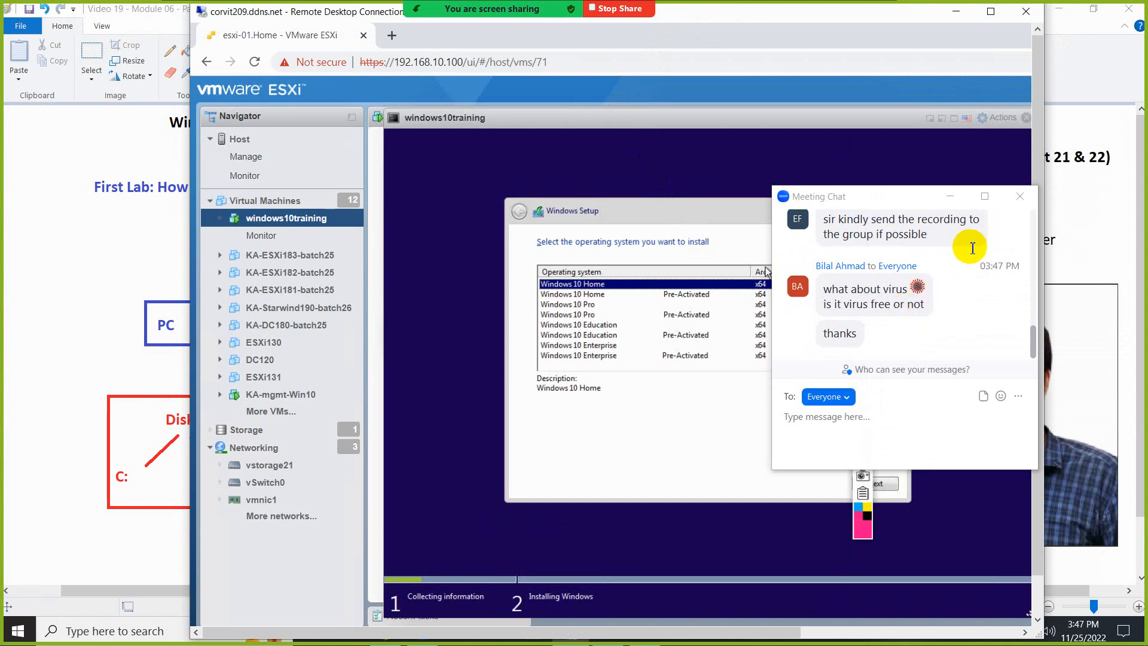
left_click(1019, 198)
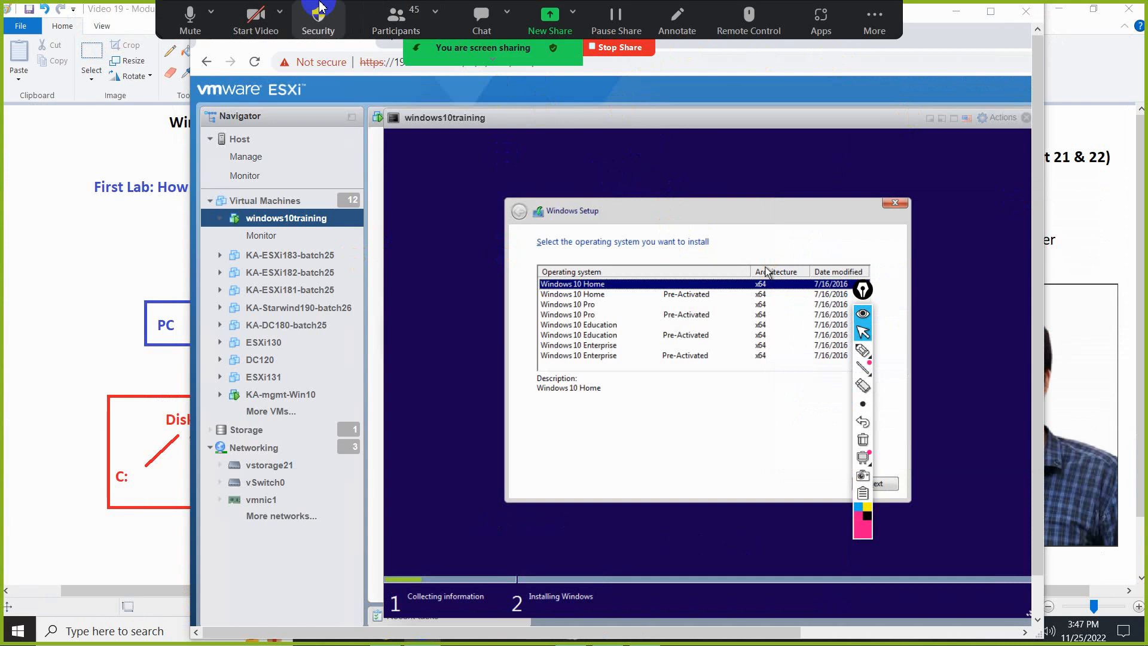
left_click(988, 12)
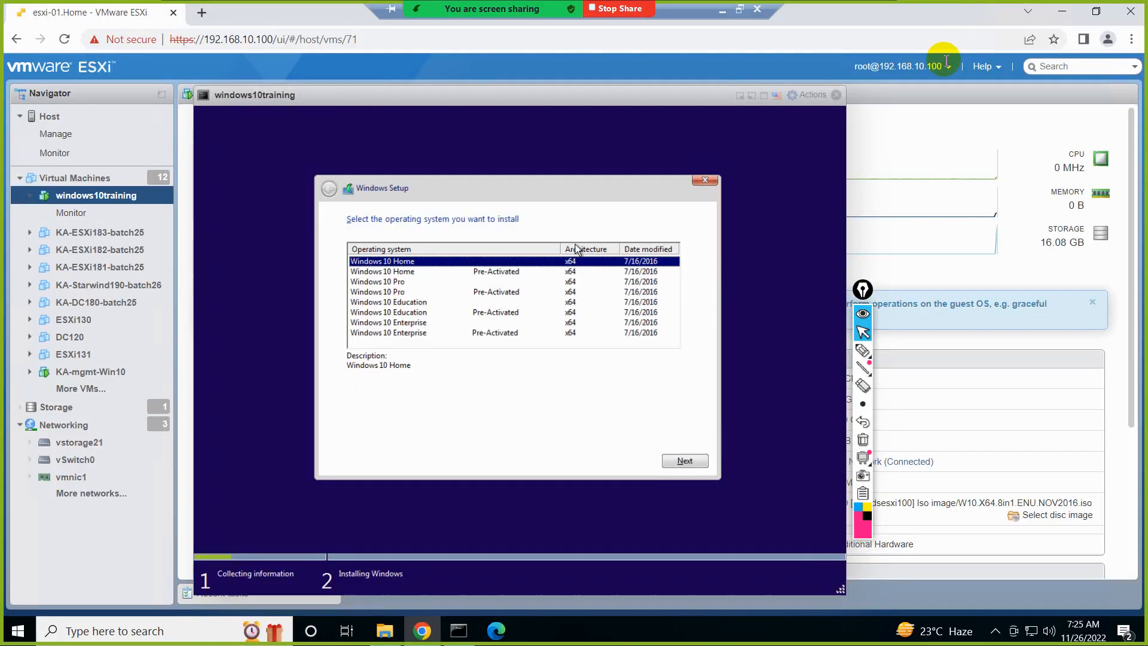
Mark the listed Windows 10 editions and their Pre-Activated variants with the annotation pen, and clear the markings
left_click(863, 351)
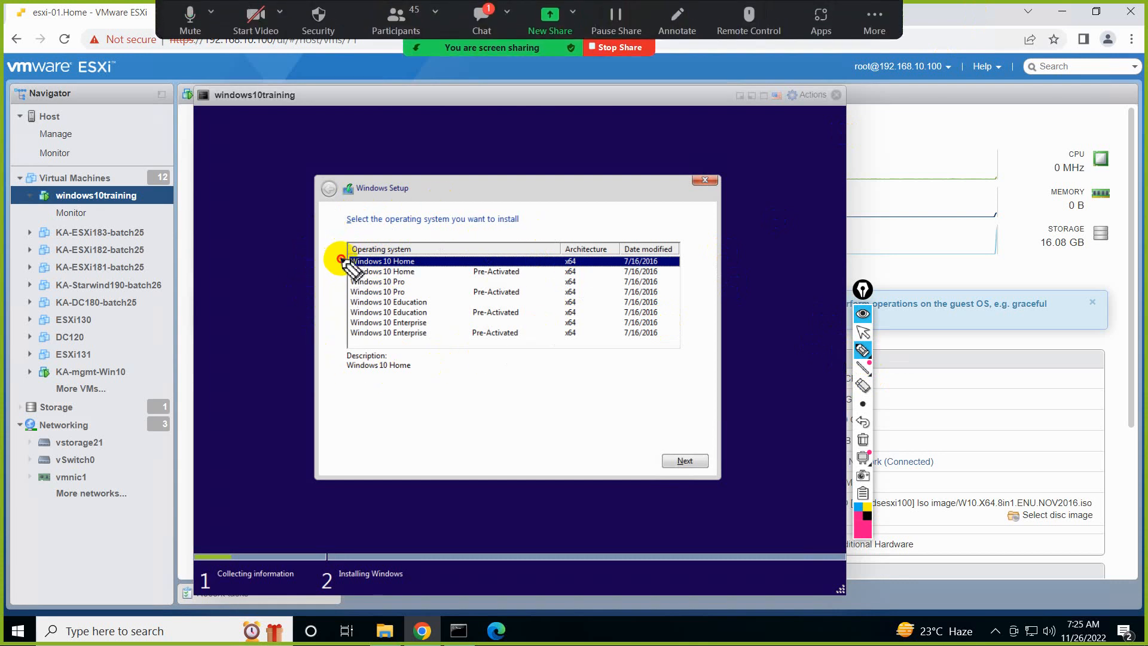
left_click_drag(341, 259, 337, 334)
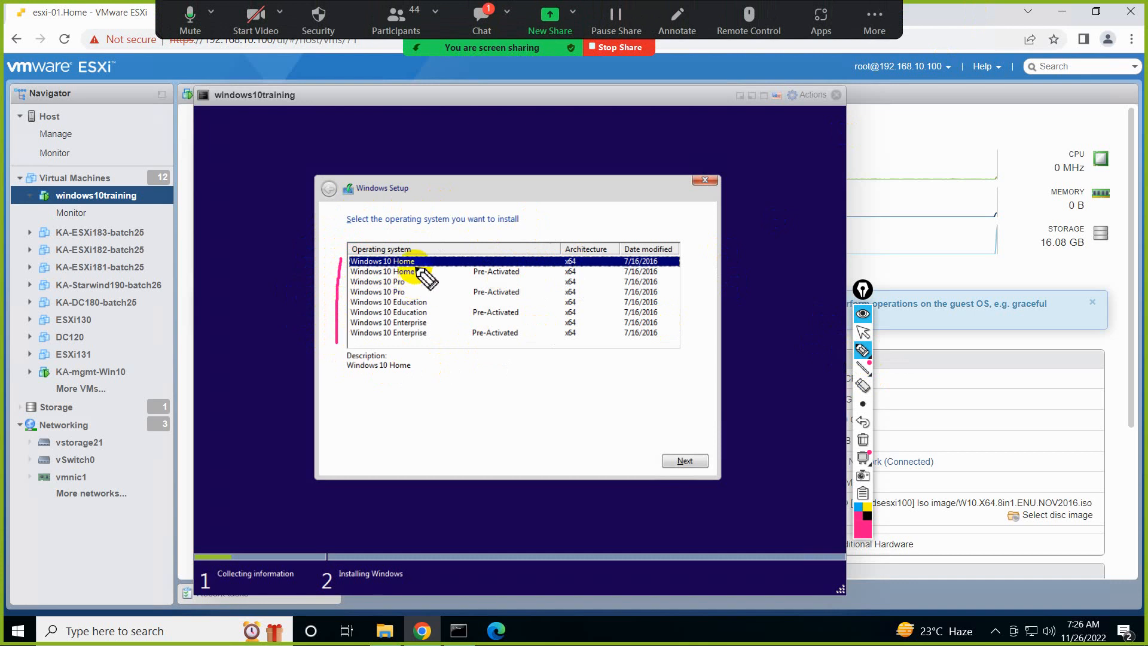
mouse_move(417, 258)
left_mouse_down()
mouse_move(409, 295)
mouse_move(429, 306)
mouse_move(434, 337)
left_mouse_up()
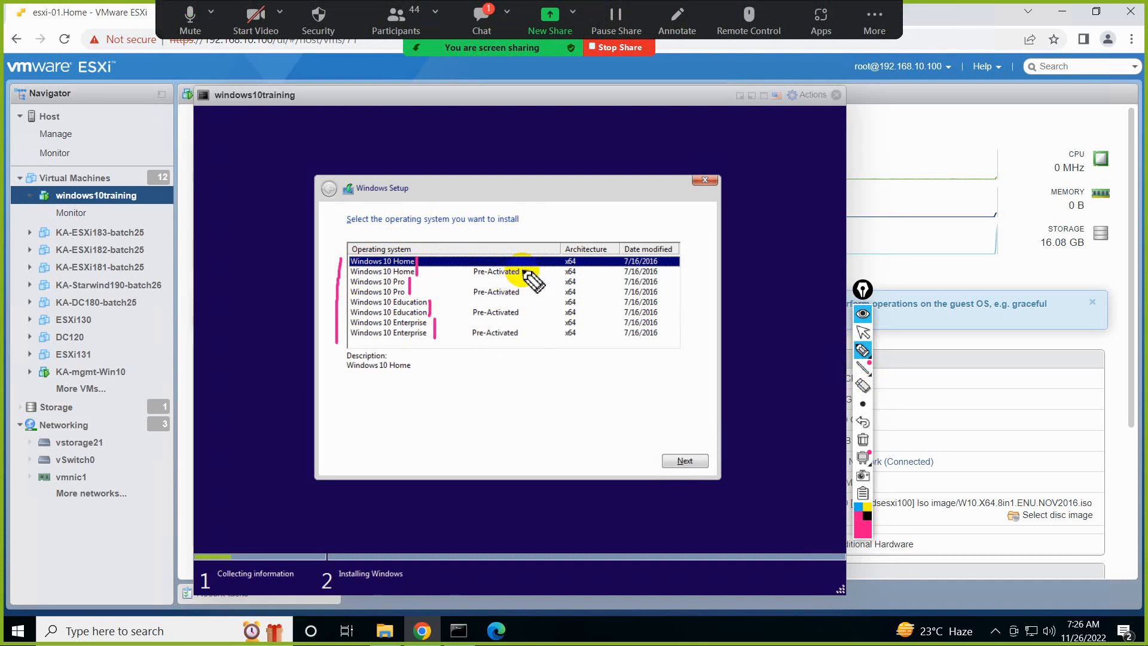
mouse_move(522, 270)
left_mouse_down()
mouse_move(531, 264)
mouse_move(529, 327)
left_mouse_up()
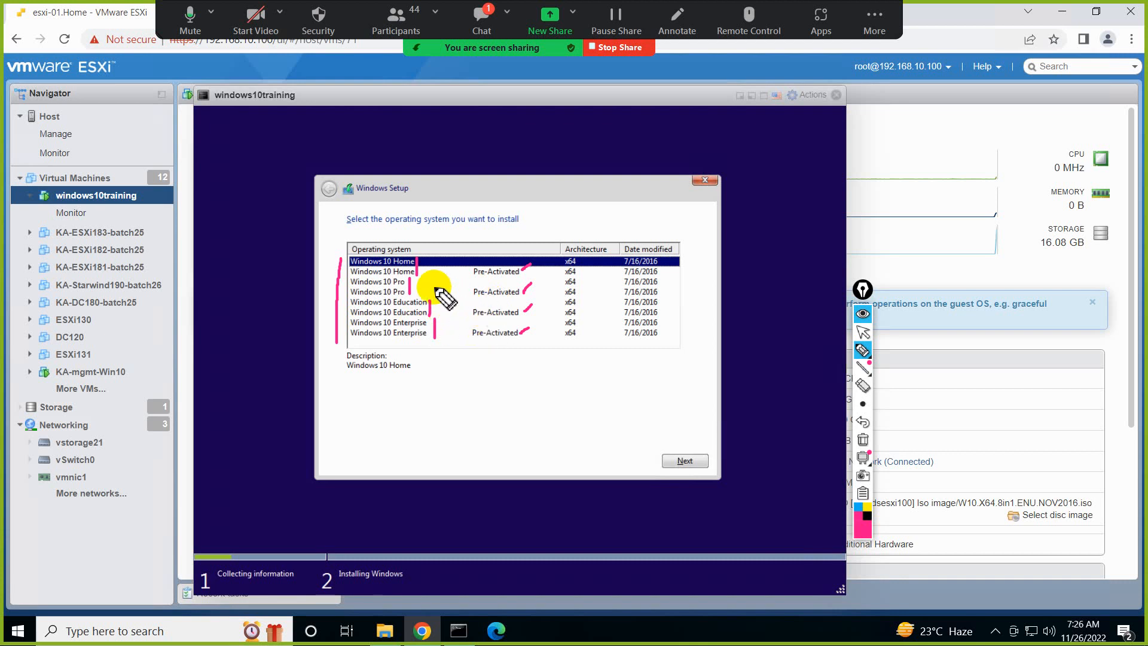
left_click_drag(340, 296, 385, 296)
left_click_drag(469, 297, 502, 296)
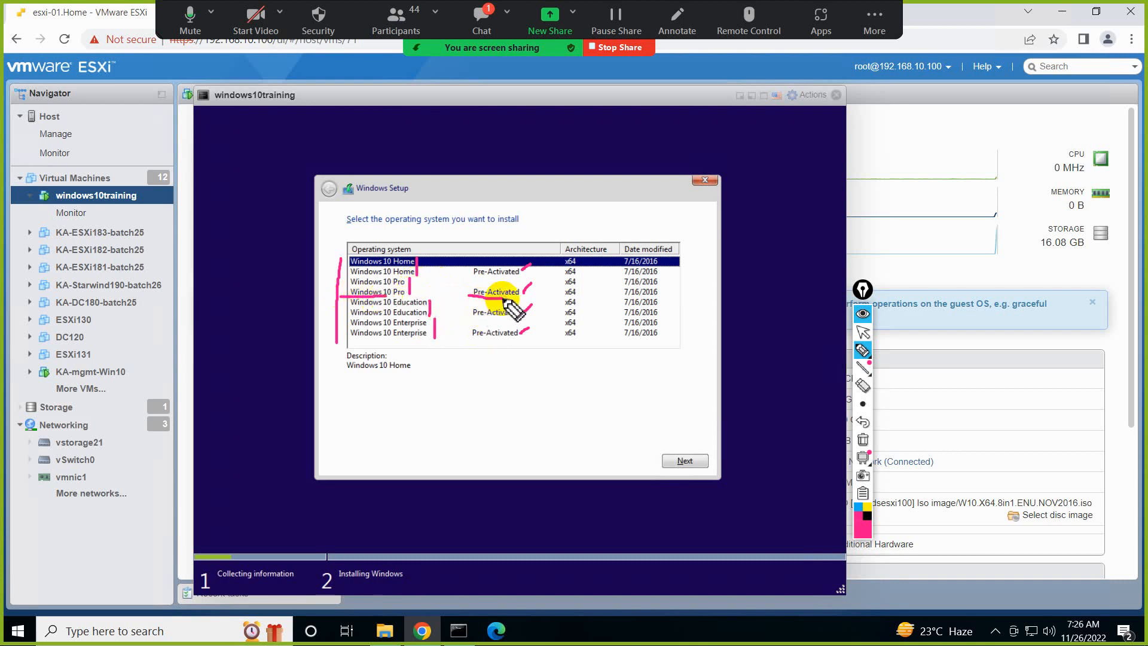
left_click(863, 438)
left_click(862, 331)
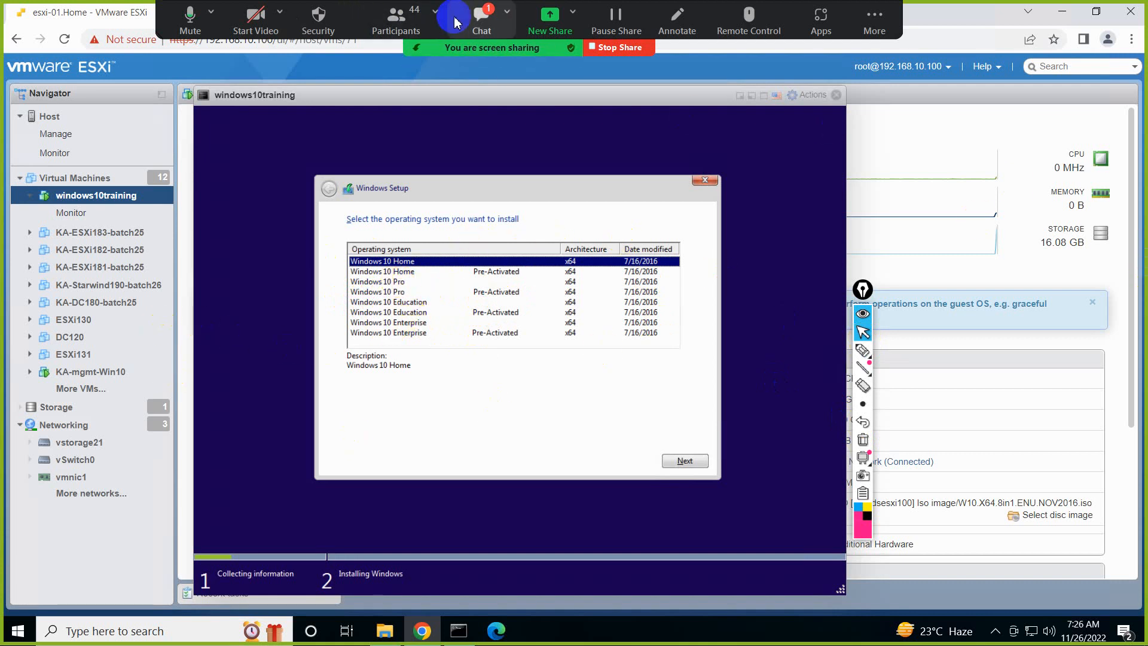
Check the meeting chat for new messages and close it
left_click(481, 21)
left_click(1030, 191)
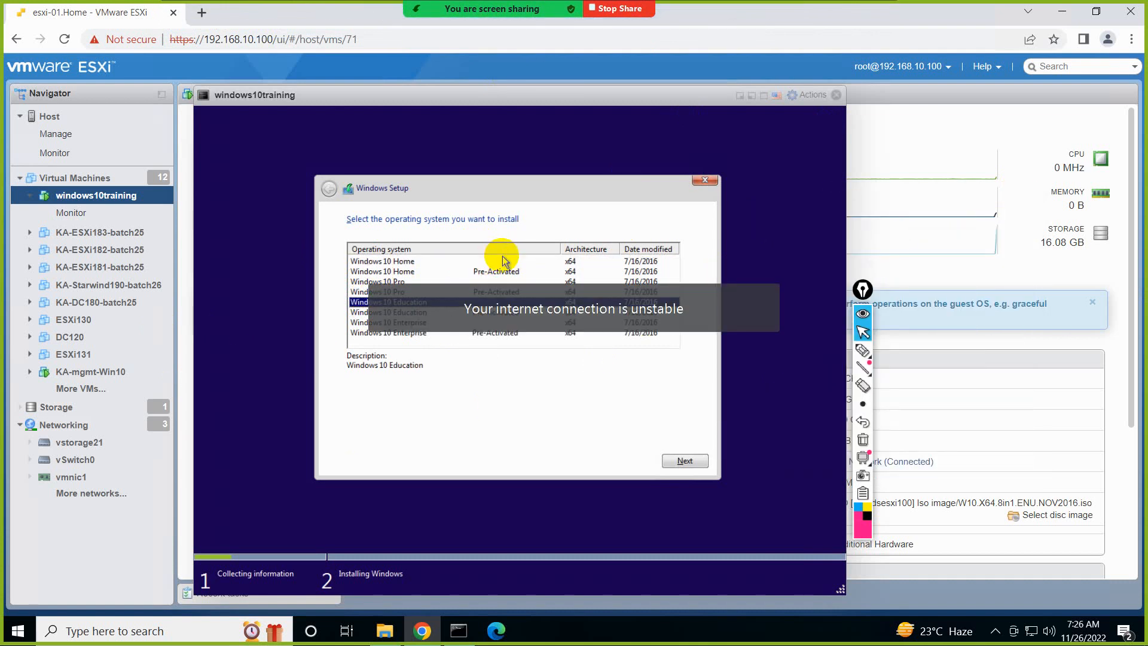
Choose the Pre-Activated Windows 10 Pro edition in Windows Setup and accept the license terms
left_click(422, 293)
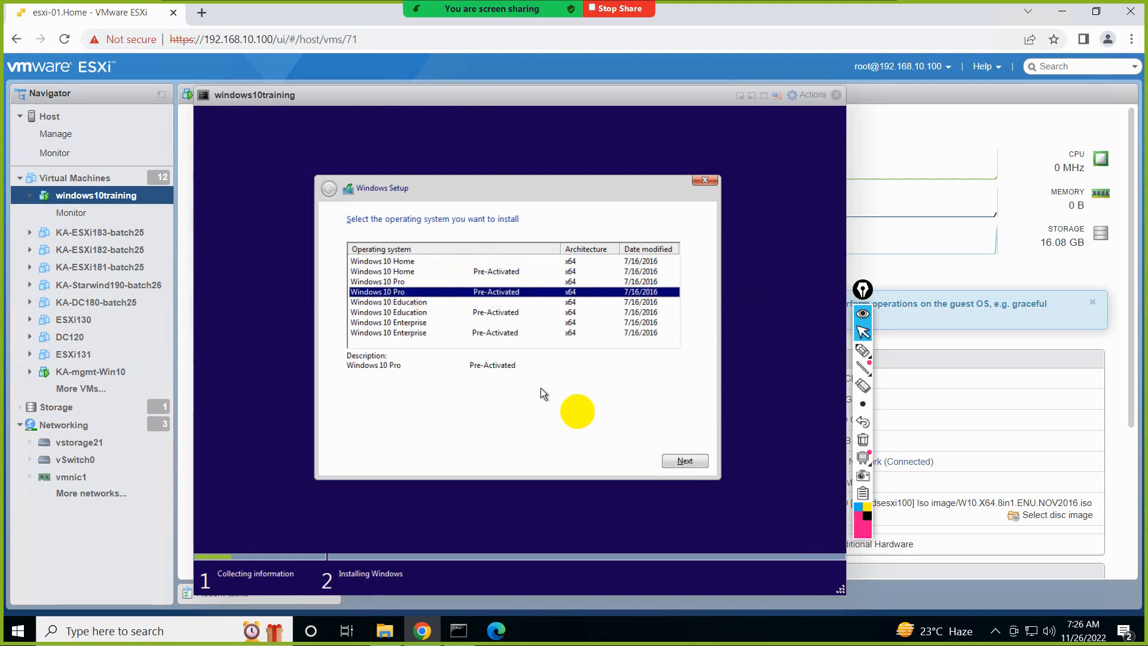
left_click(670, 460)
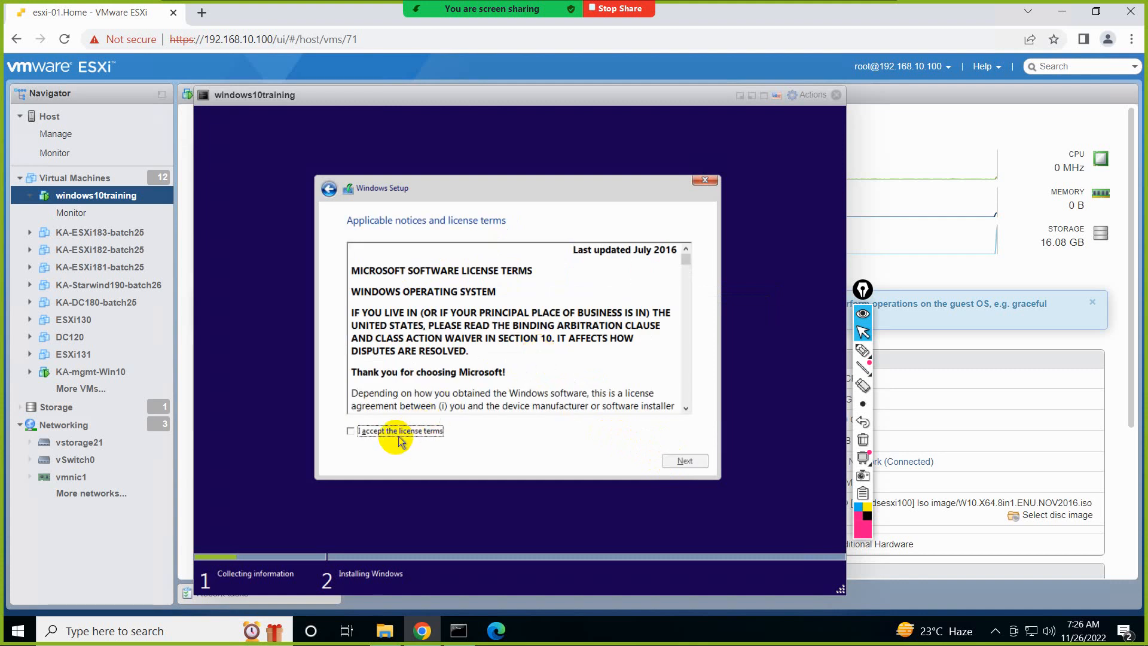
left_click(397, 434)
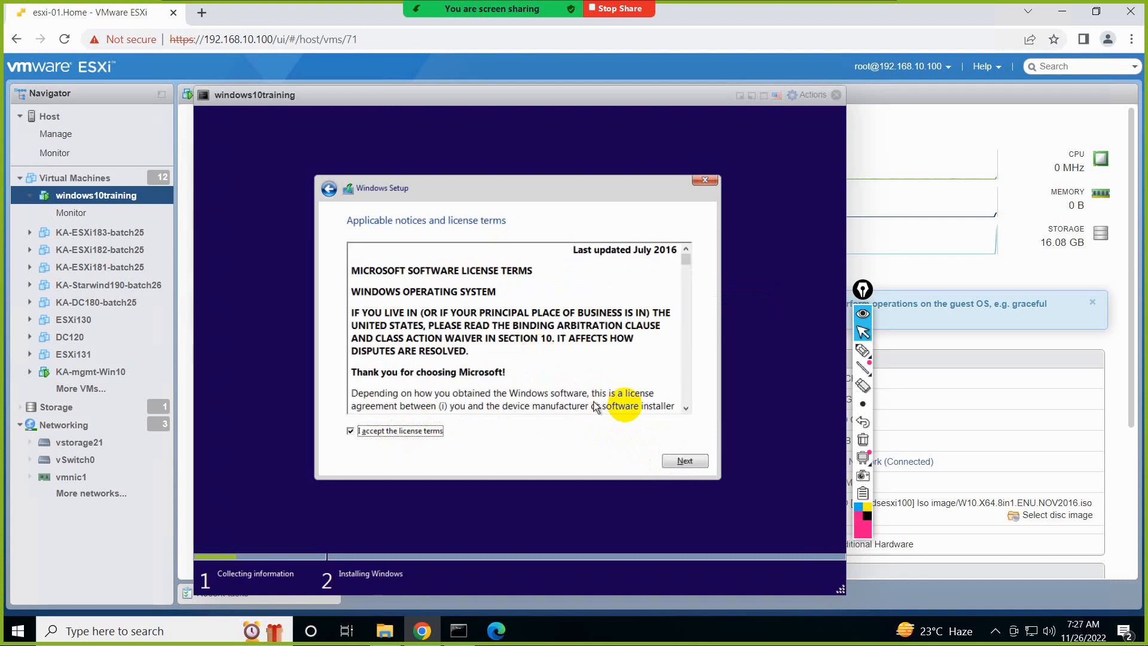
left_click(661, 459)
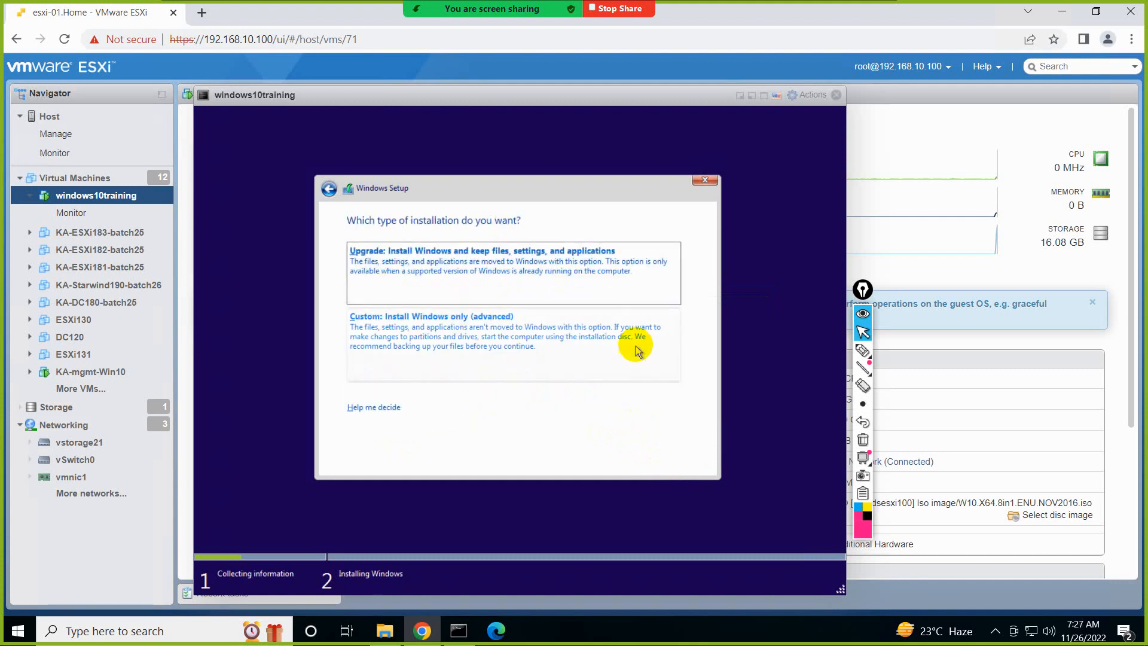
Draw annotation arrows beside the Upgrade and Custom installation types, and open the meeting chat
left_click(863, 351)
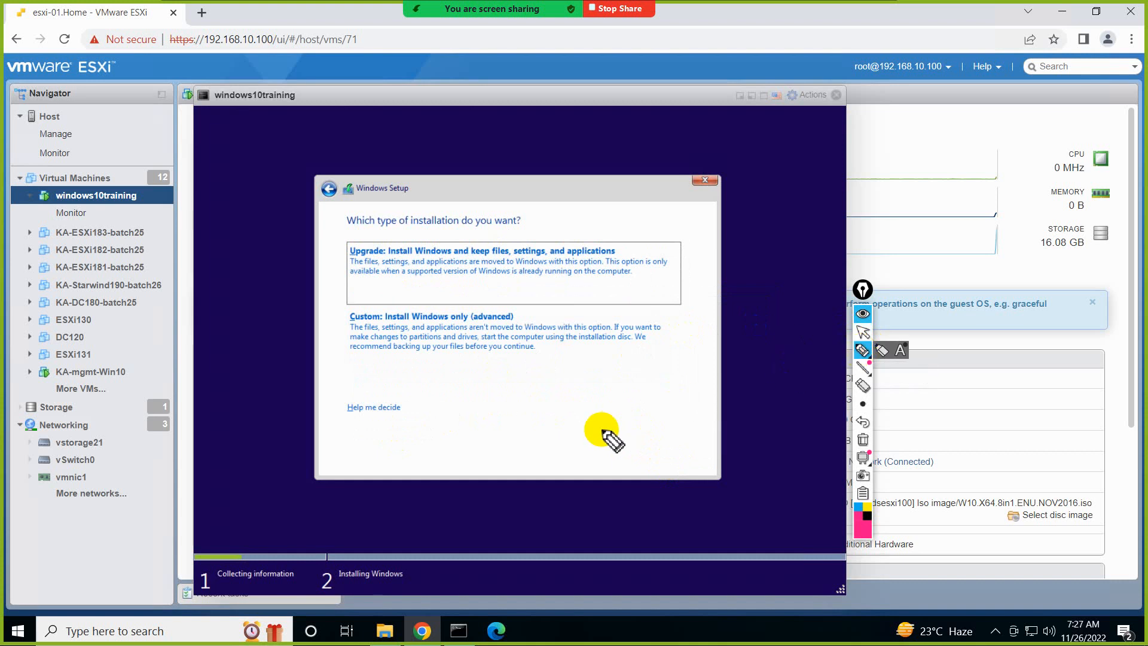
left_click_drag(342, 280, 298, 291)
left_click_drag(339, 333, 293, 354)
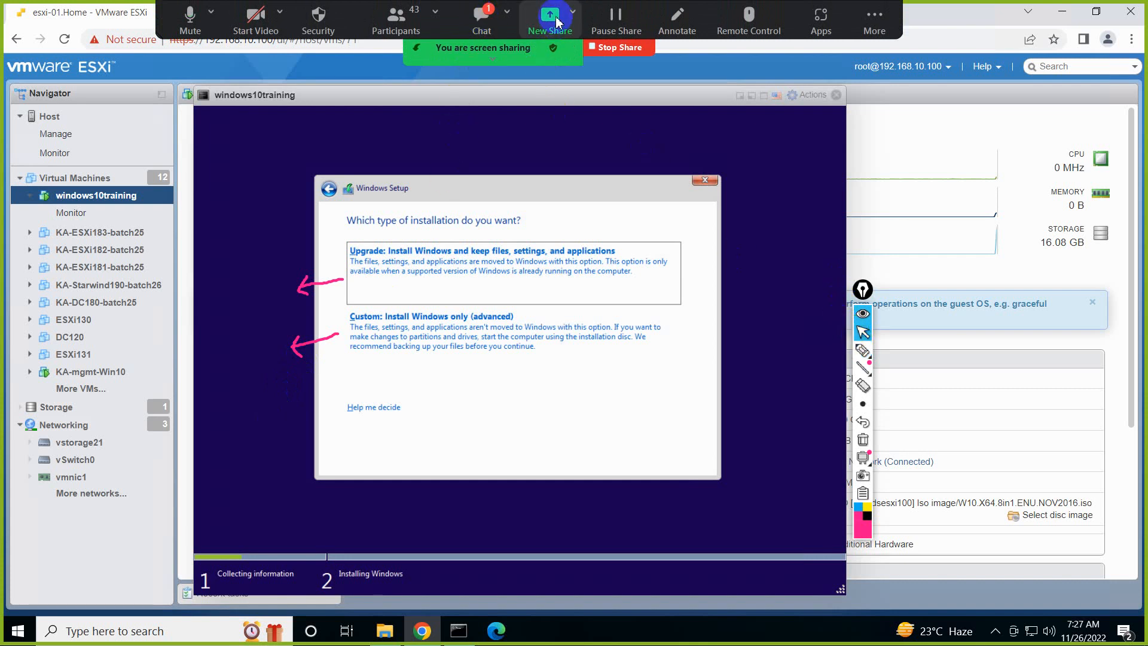
left_click(481, 18)
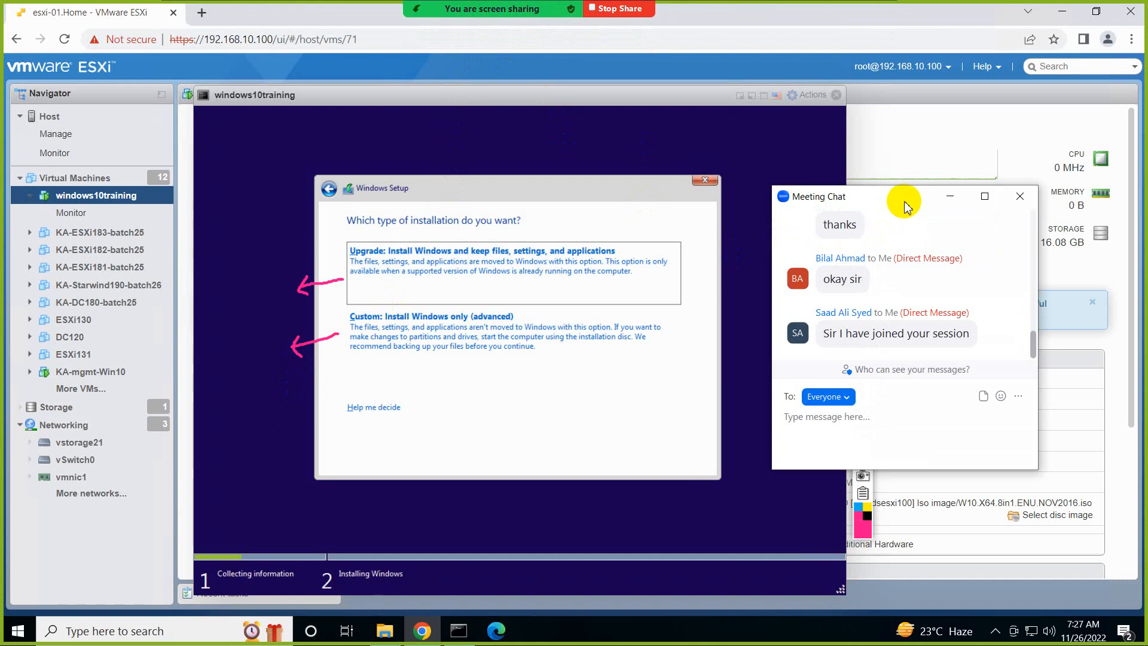
Close the meeting chat and clear the annotation arrows beside the Upgrade and Custom installation types
left_click_drag(905, 197, 942, 152)
left_click(1057, 150)
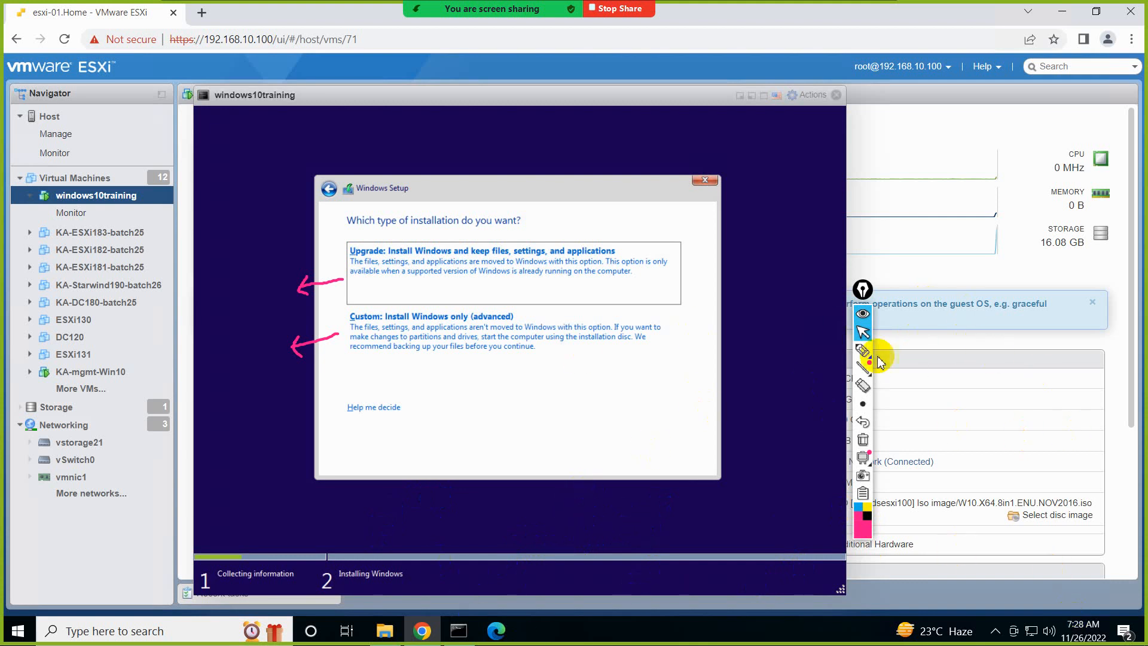
left_click(861, 439)
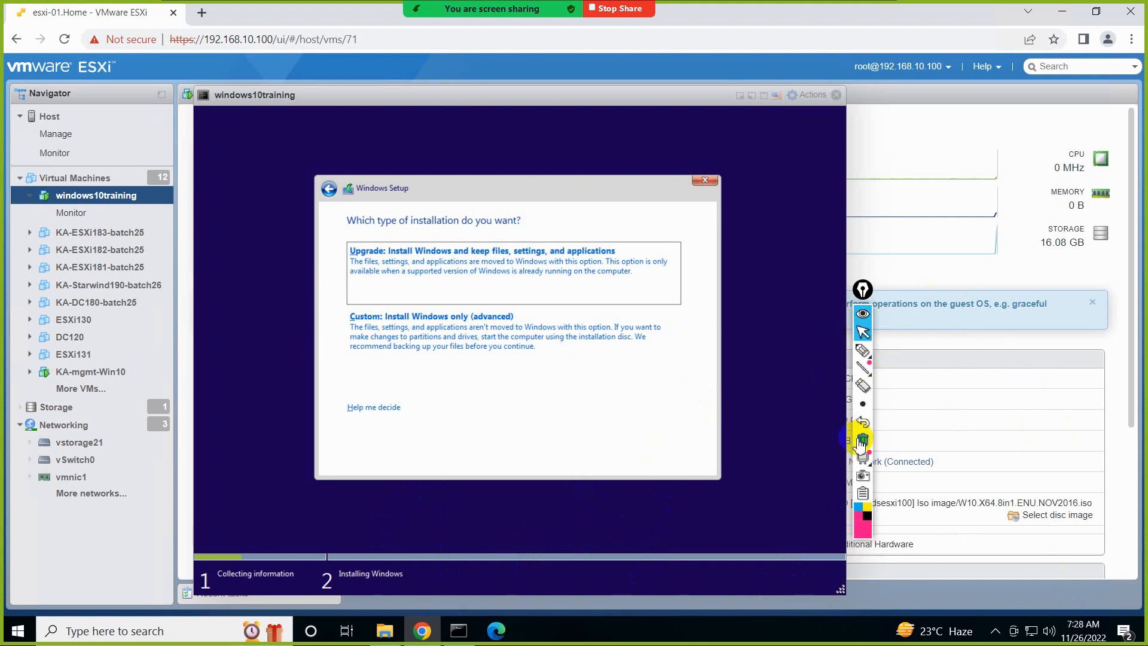
left_click(863, 334)
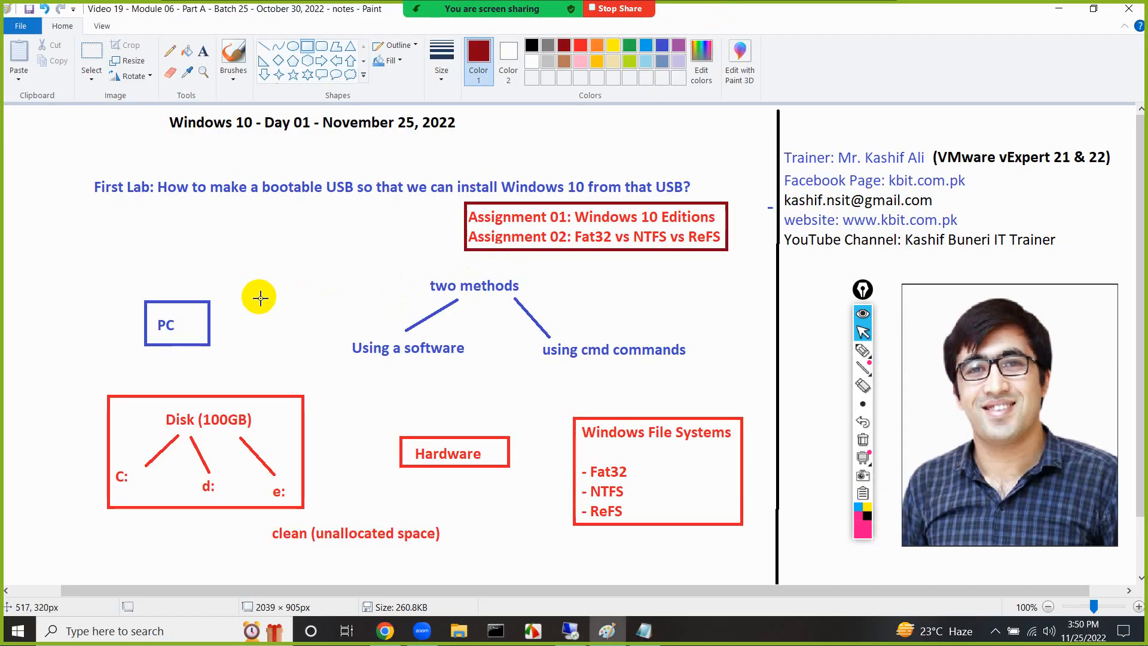
left_click(203, 51)
left_click_drag(96, 262, 218, 367)
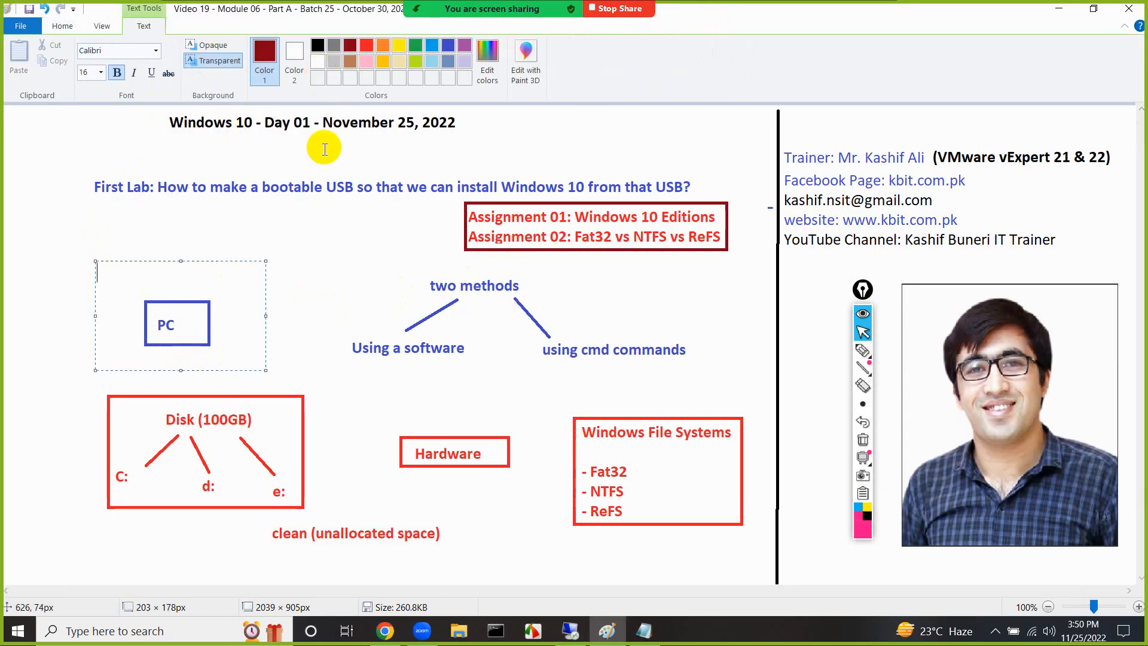
left_click(299, 248)
Delete the boxed PC label from the notes drawing
left_click(91, 49)
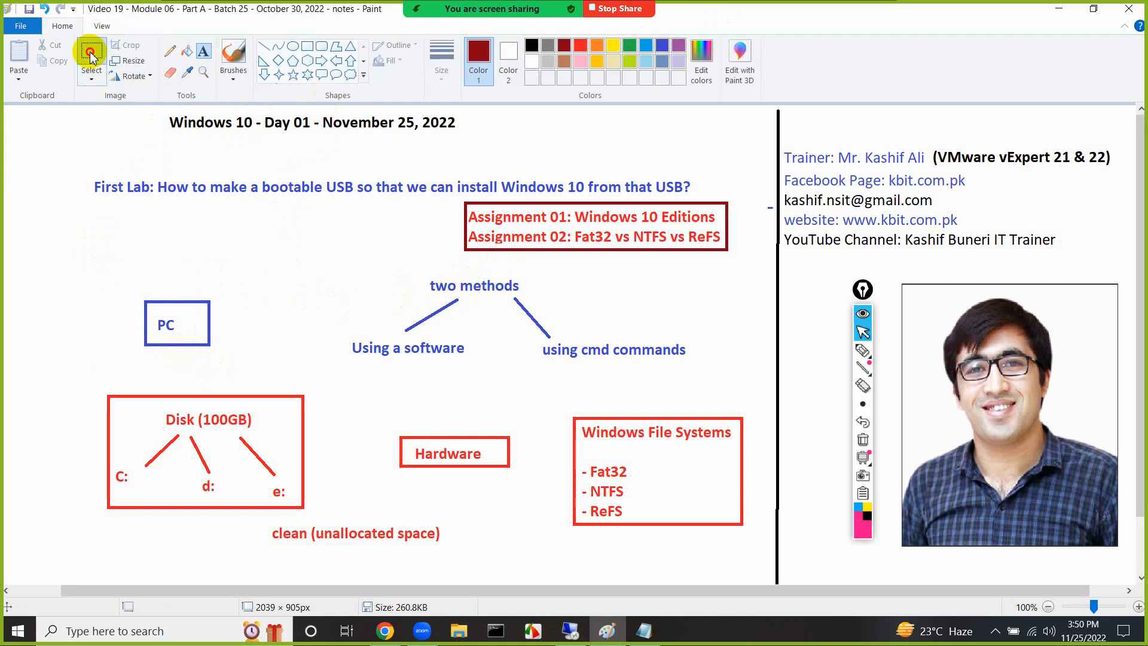
left_click_drag(126, 295, 230, 368)
key("Delete")
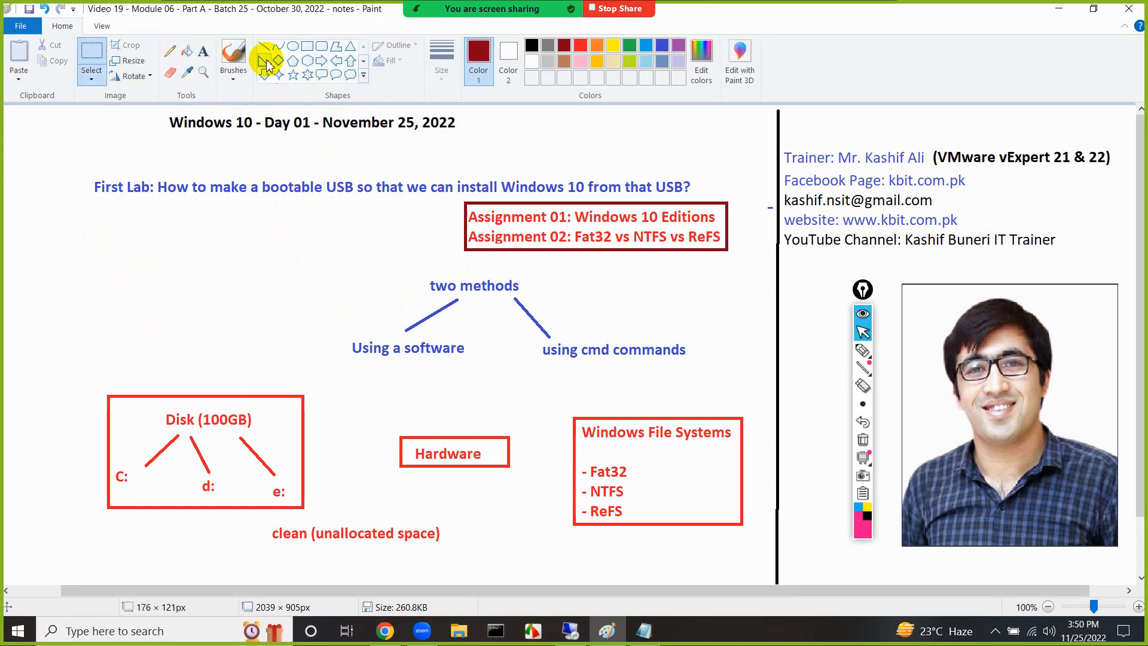
Draw a dark red rectangle of about 213 × 50 px above the Disk box and label it "Hardware"
left_click(306, 46)
mouse_move(133, 309)
left_mouse_down()
mouse_move(260, 340)
mouse_move(223, 330)
left_mouse_up()
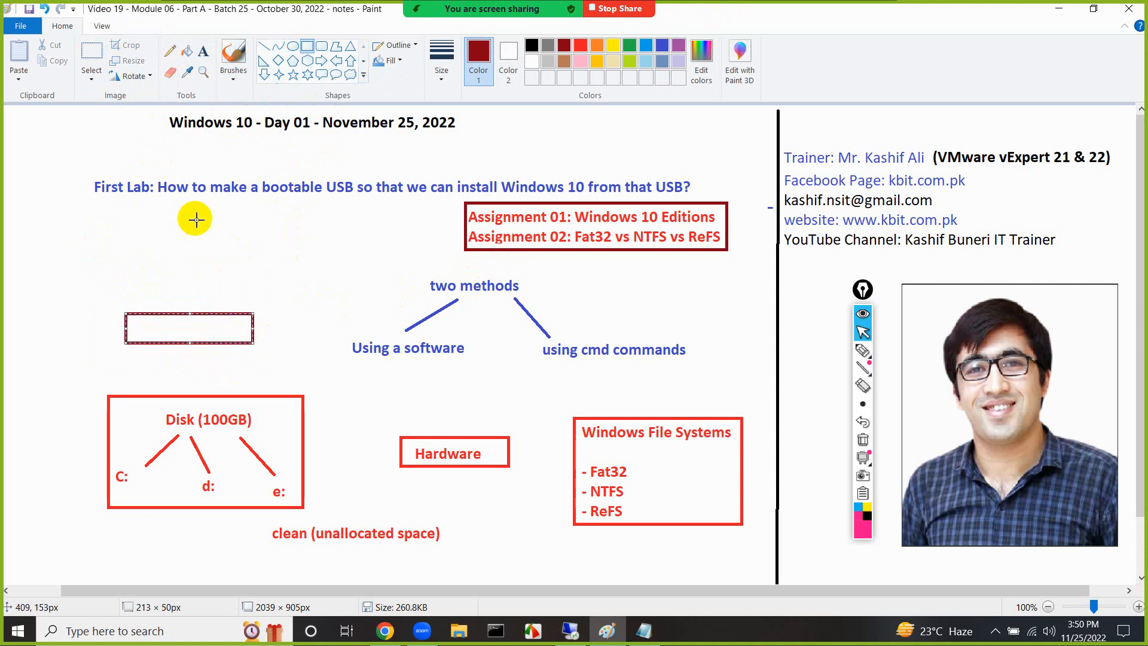
left_click(203, 51)
left_click(142, 329)
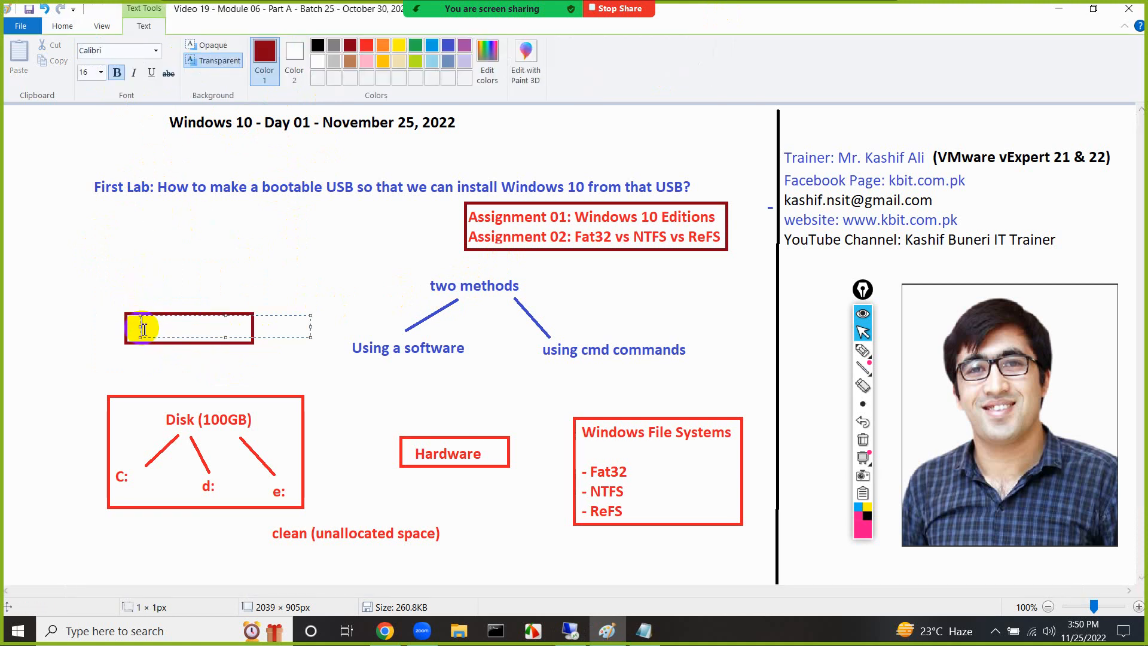
type("Hardware")
left_click(276, 299)
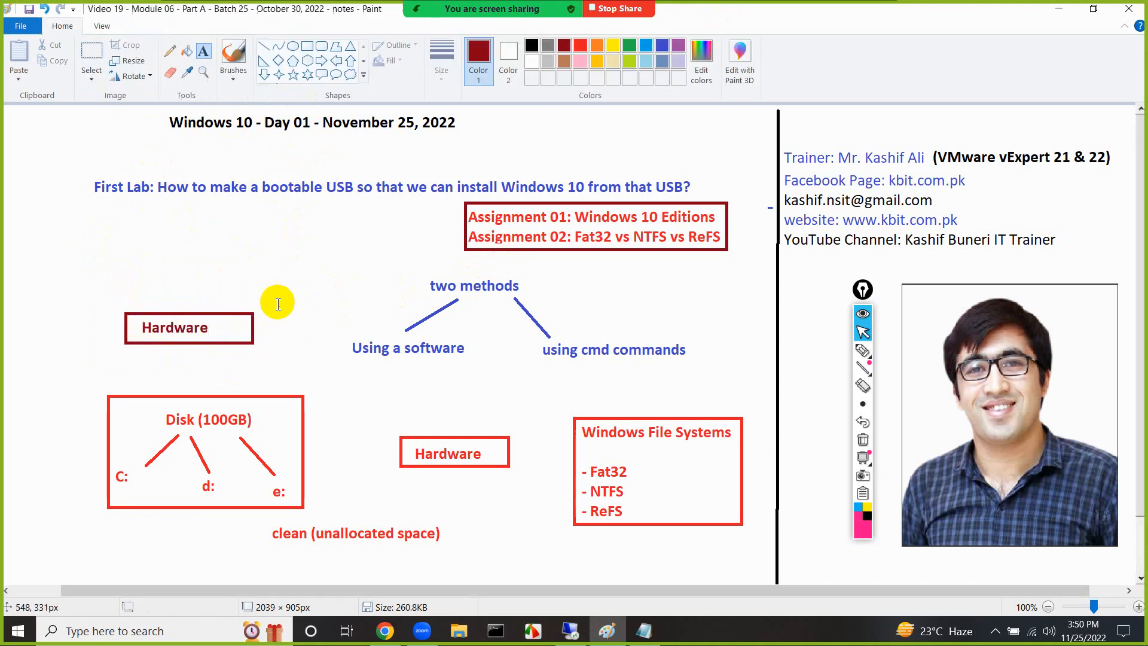
Write the lines "4 cores CPU", "16 GB RAM" and "100 GB Disk" beside the new Hardware box
left_click(269, 311)
type("4 cores")
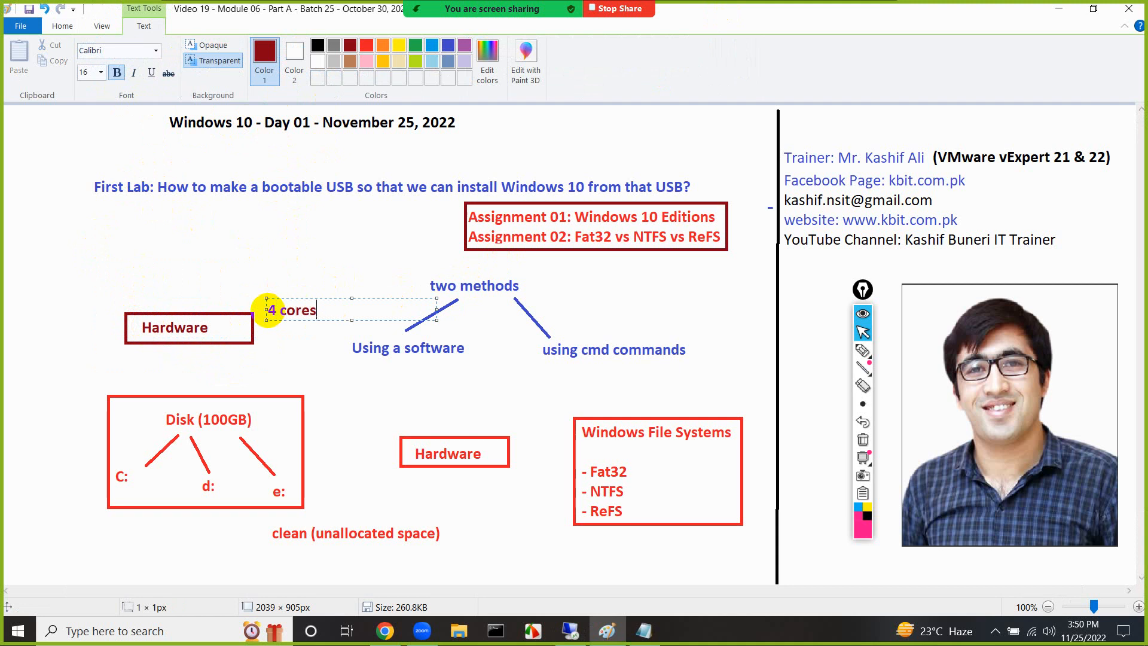
type(" CPU")
key("Return")
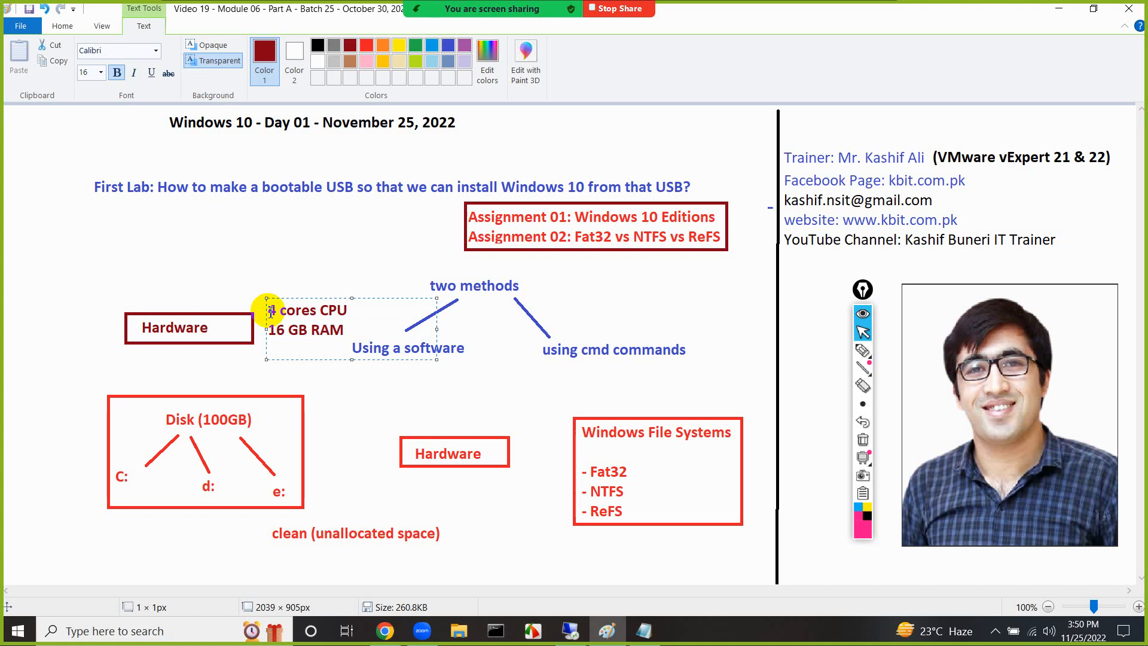
type("GB Disk")
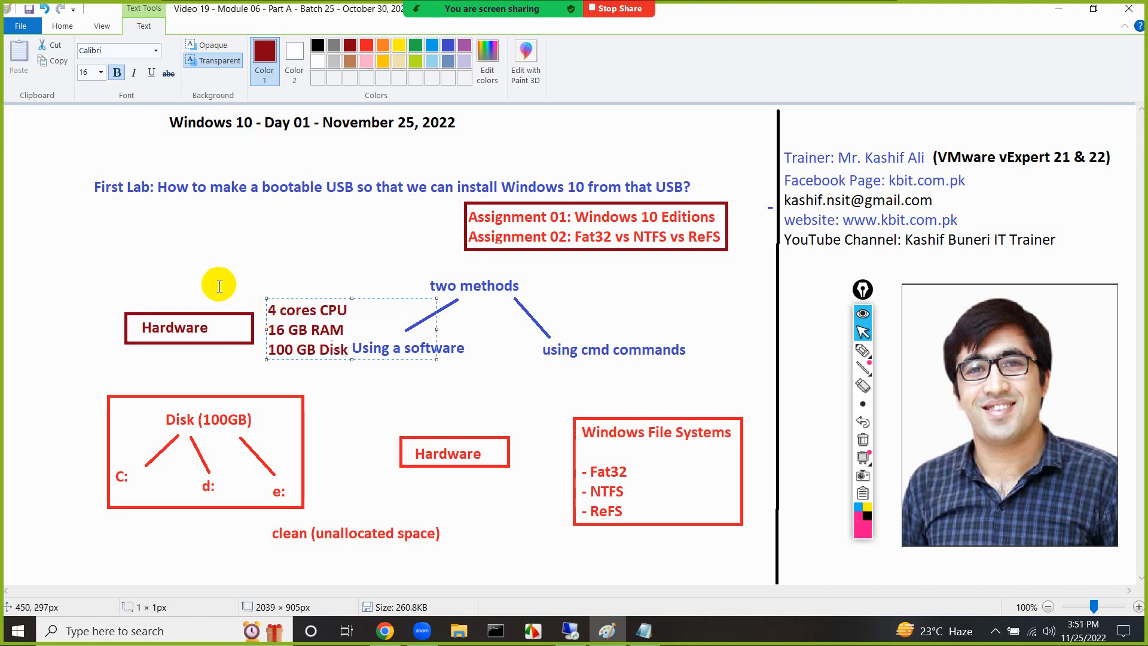
Mute all meeting participants and close the participant list
mouse_move(438, 36)
left_click(396, 24)
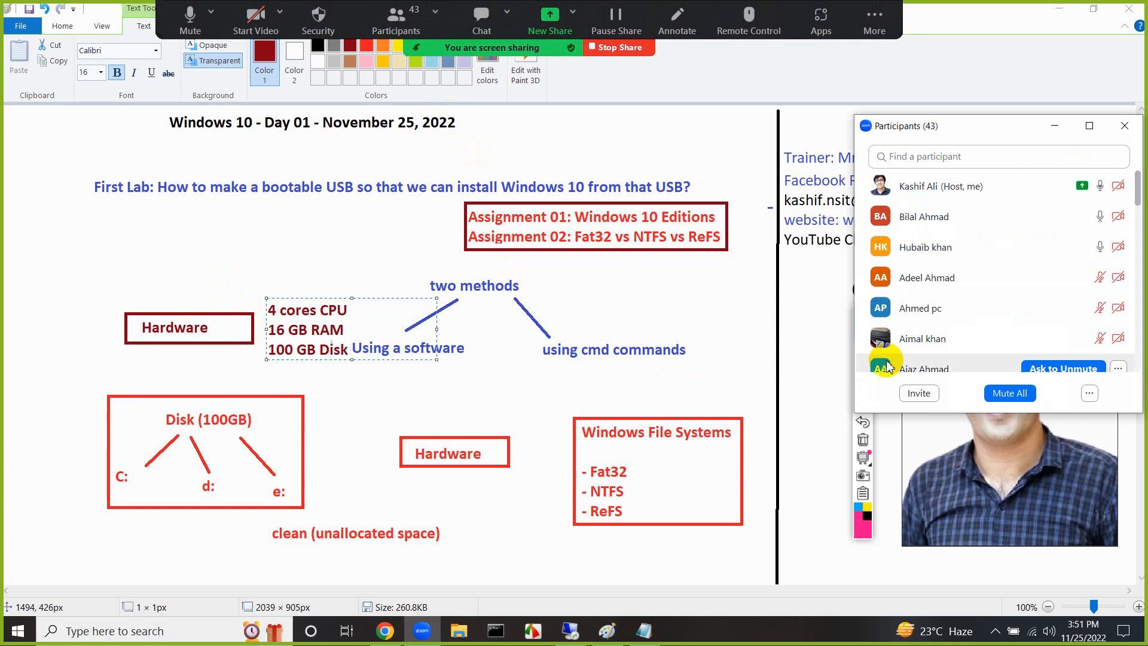
left_click(1009, 392)
left_click(657, 354)
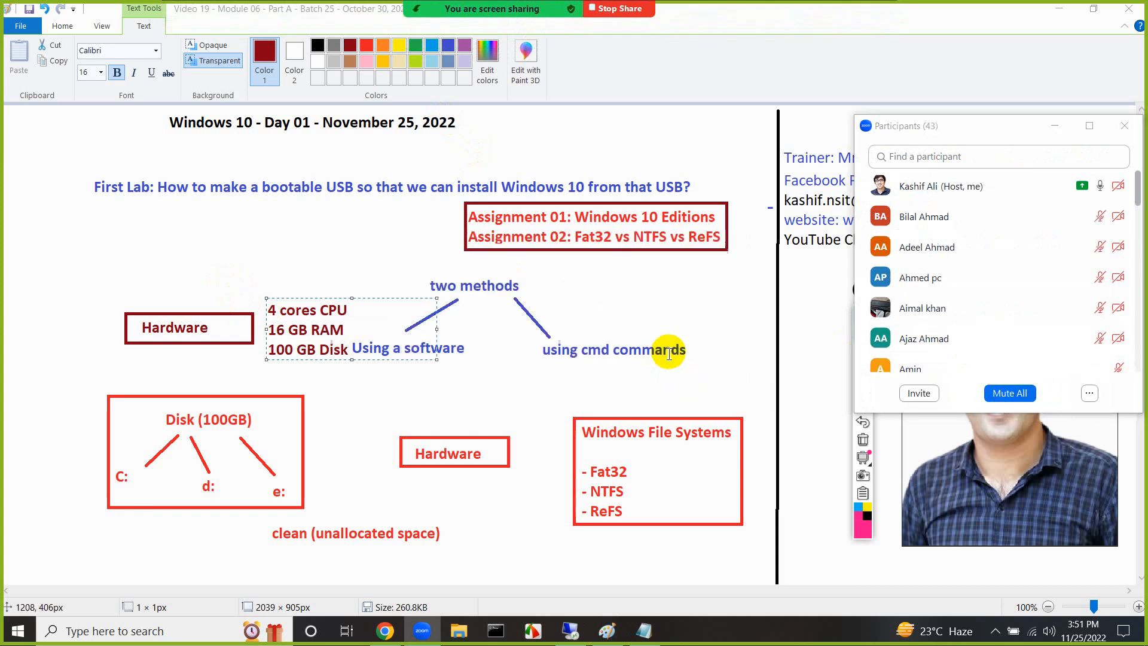
left_click(1124, 125)
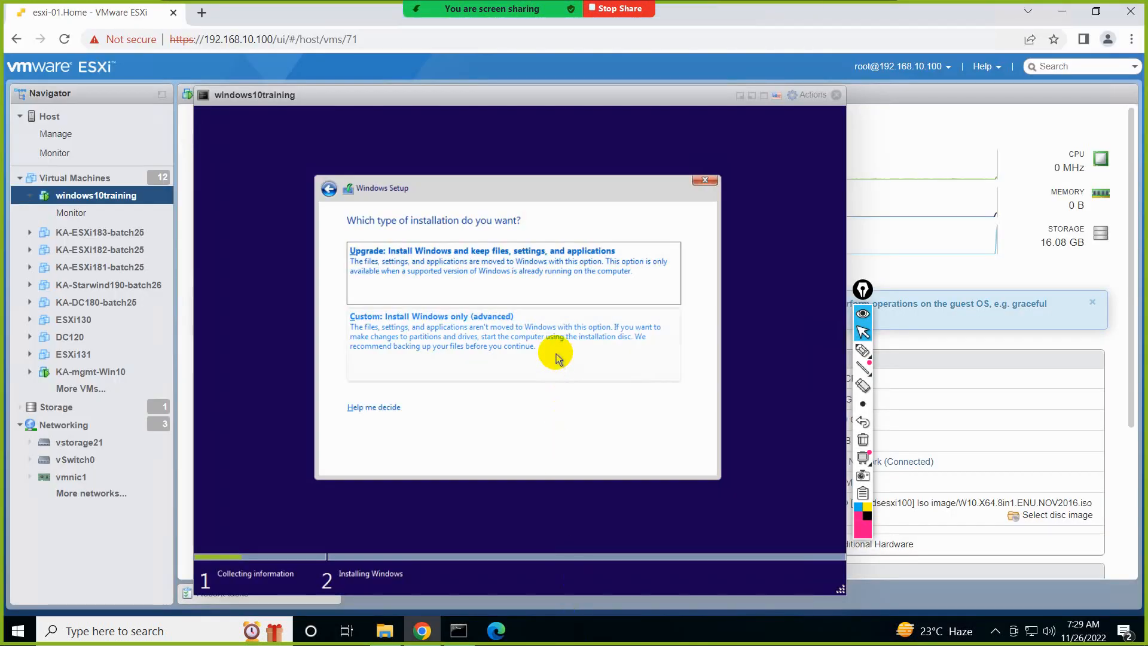
Choose the Custom: Install Windows only (advanced) installation type in Windows Setup
left_click(556, 354)
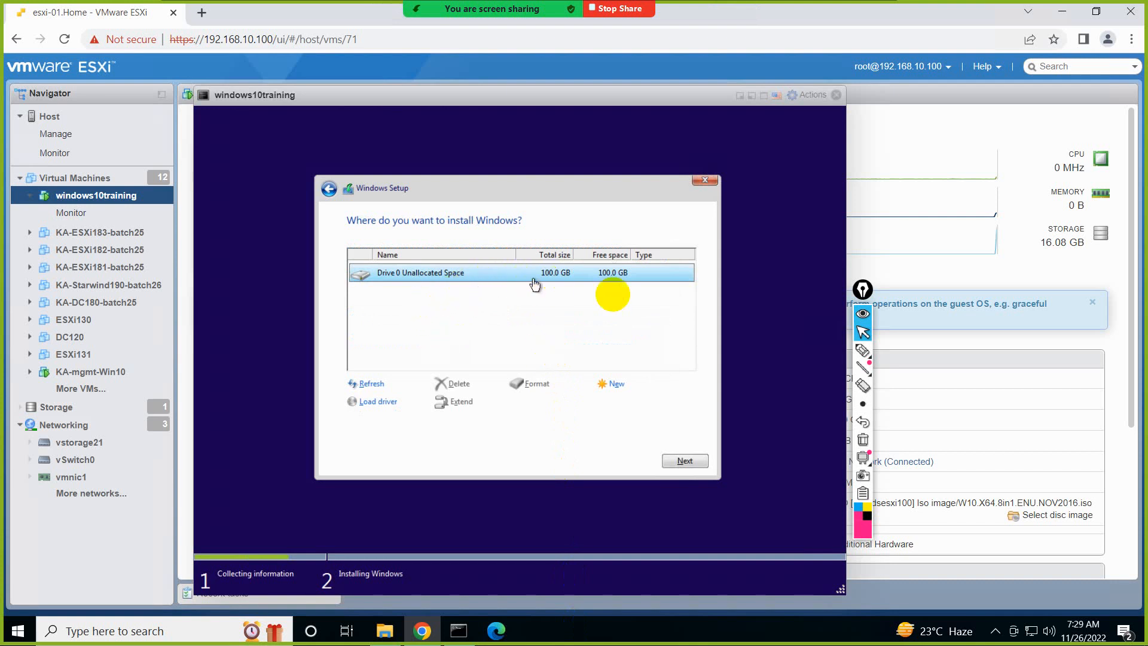
Circle Next with the annotation pen, draw an arrow and a boxed, checked "NTFS" note below the drive, and clear the markings
left_click(863, 350)
mouse_move(672, 432)
left_mouse_down()
mouse_move(658, 475)
mouse_move(720, 443)
mouse_move(677, 444)
left_mouse_up()
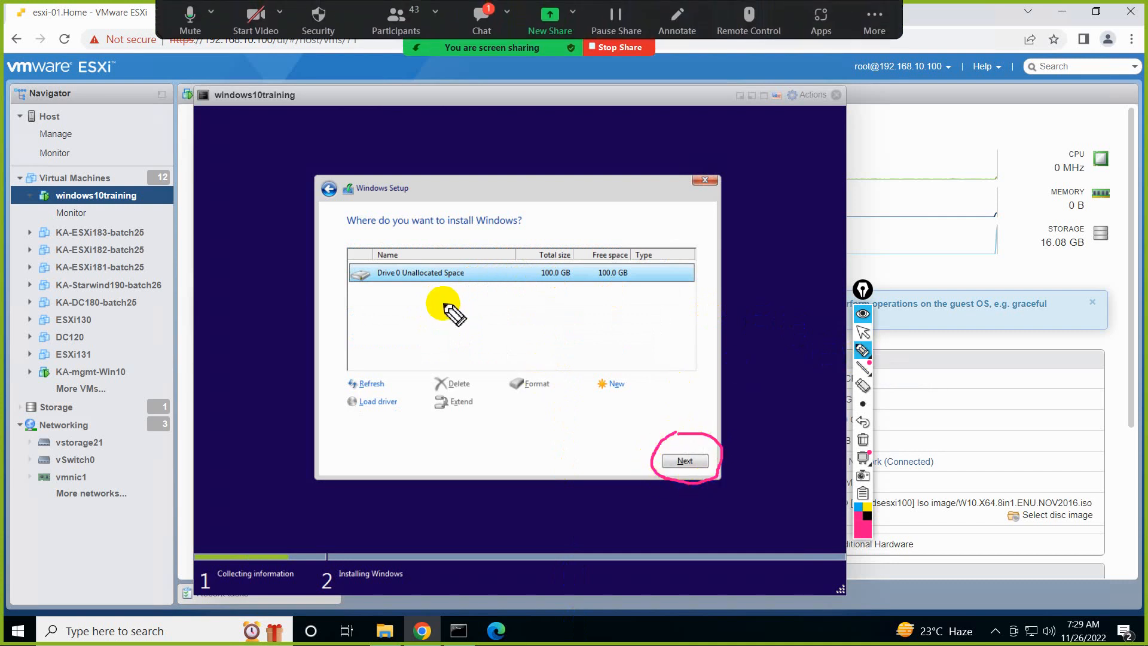
left_click_drag(465, 291, 442, 338)
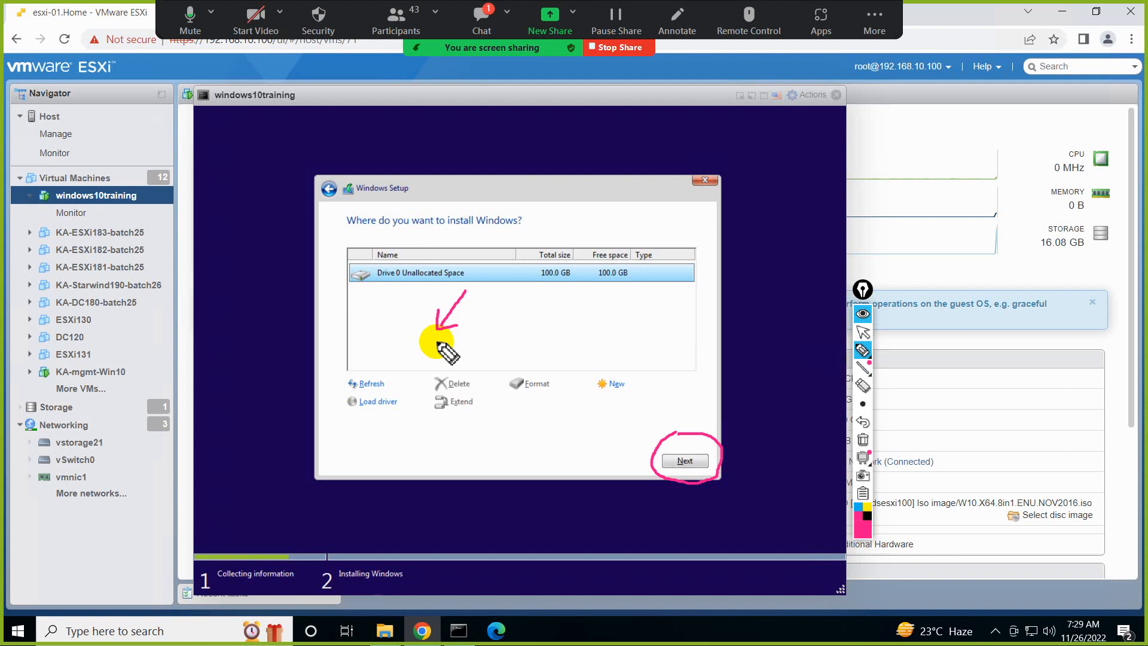
mouse_move(466, 341)
left_mouse_down()
mouse_move(486, 337)
mouse_move(503, 351)
mouse_move(516, 329)
mouse_move(534, 329)
mouse_move(529, 354)
mouse_move(454, 327)
mouse_move(567, 315)
mouse_move(557, 360)
mouse_move(616, 306)
left_mouse_up()
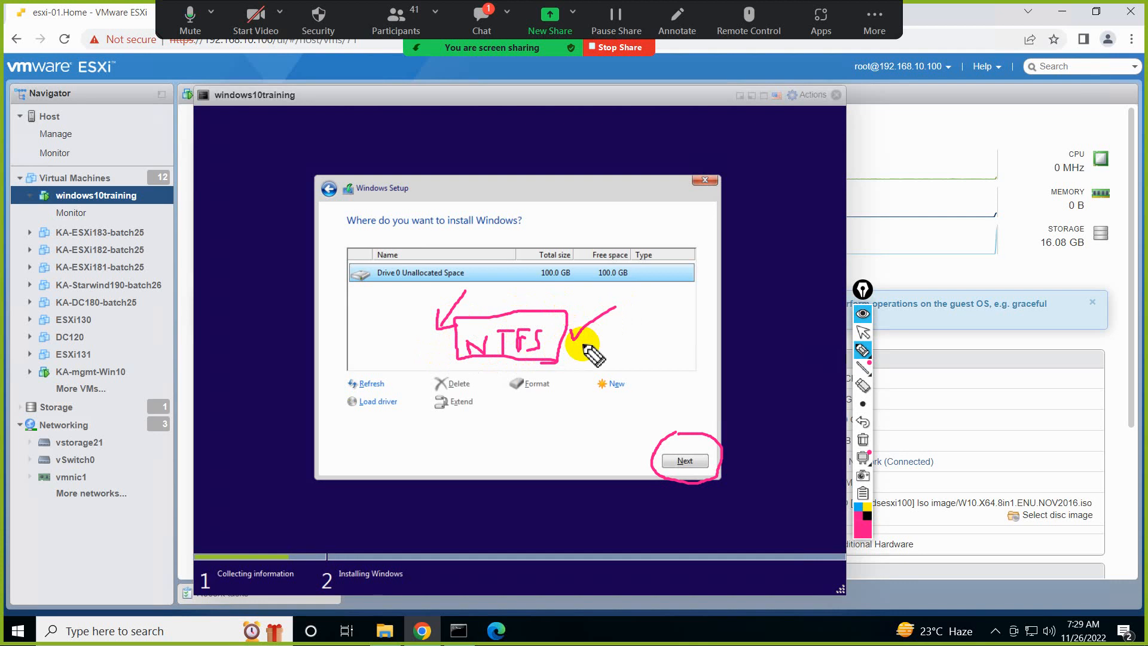
left_click(863, 440)
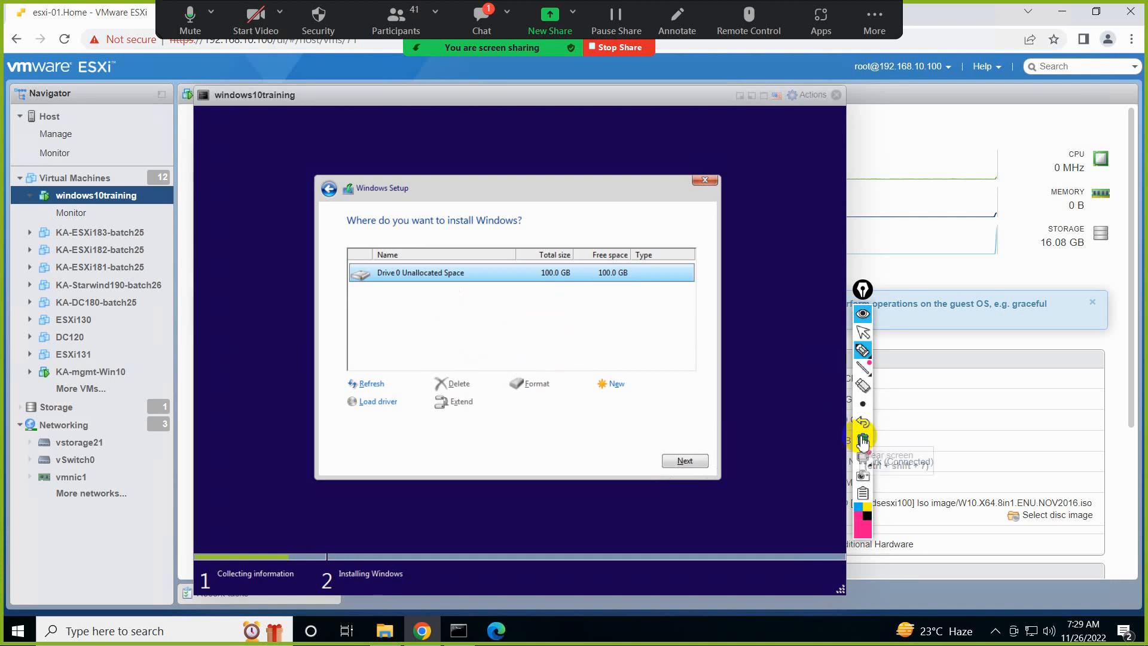
left_click(872, 335)
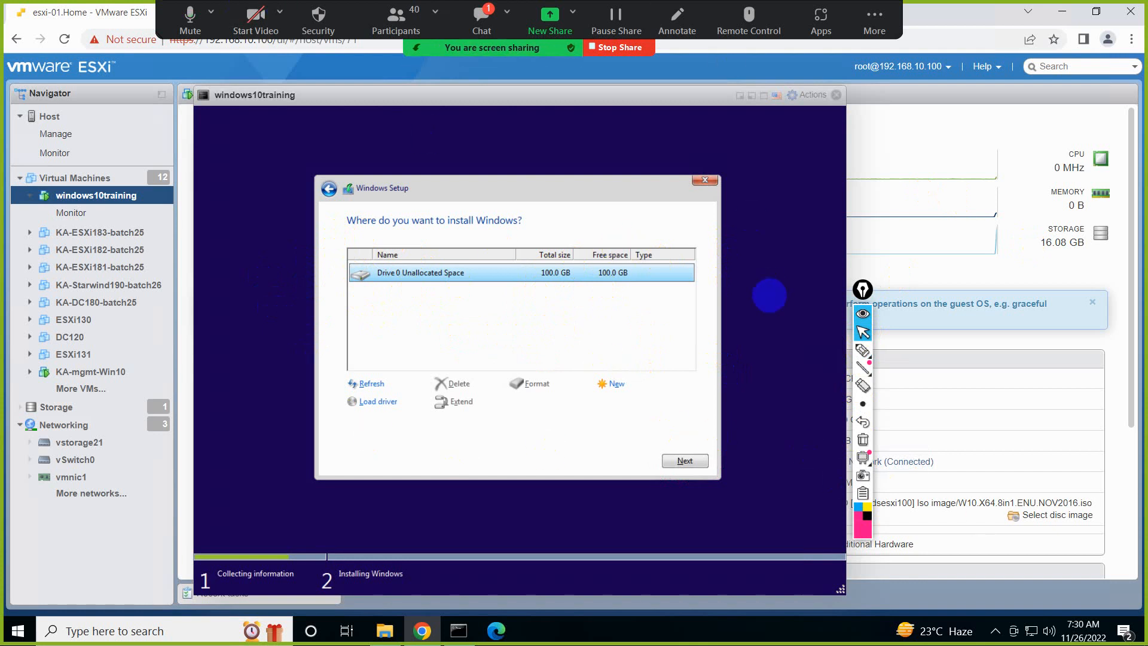
Check the meeting chat for new messages and put the chat window away
left_click(863, 353)
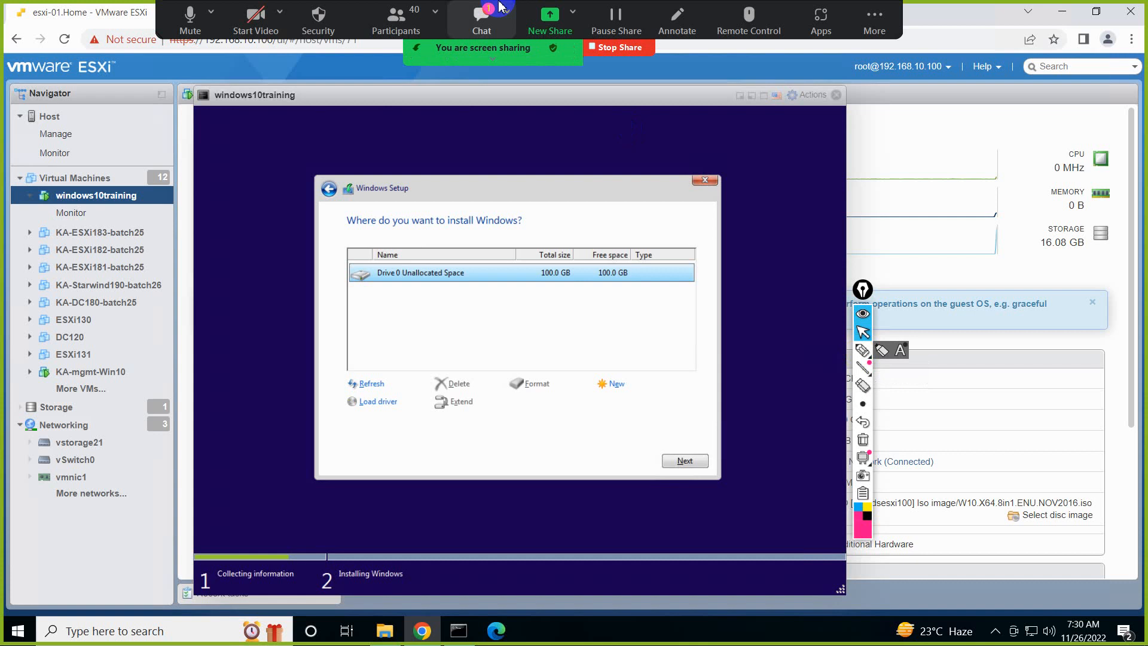
left_click(482, 20)
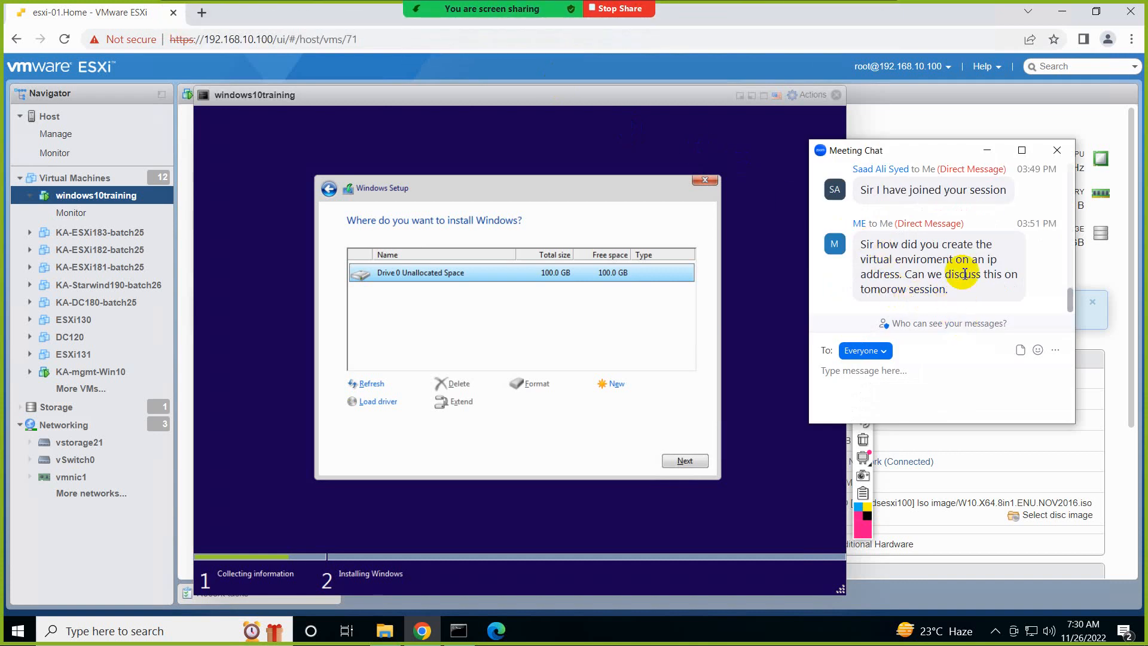
left_click(996, 154)
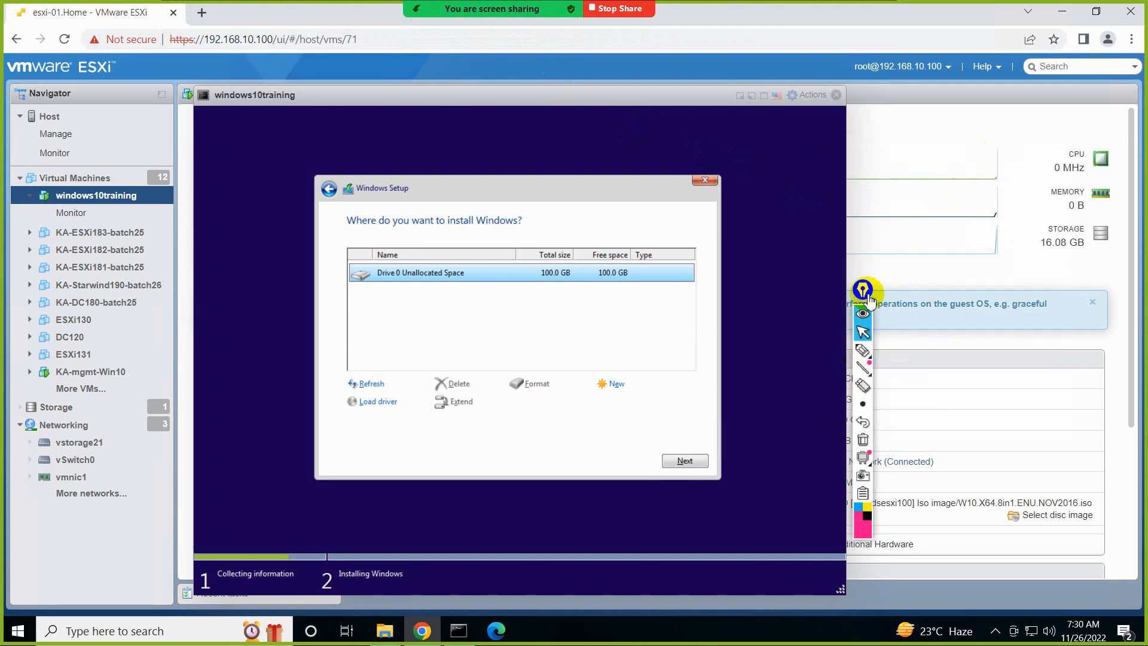
Outline the Drive 0 Unallocated Space row with the annotation pen and add a check mark beside it
left_click(875, 334)
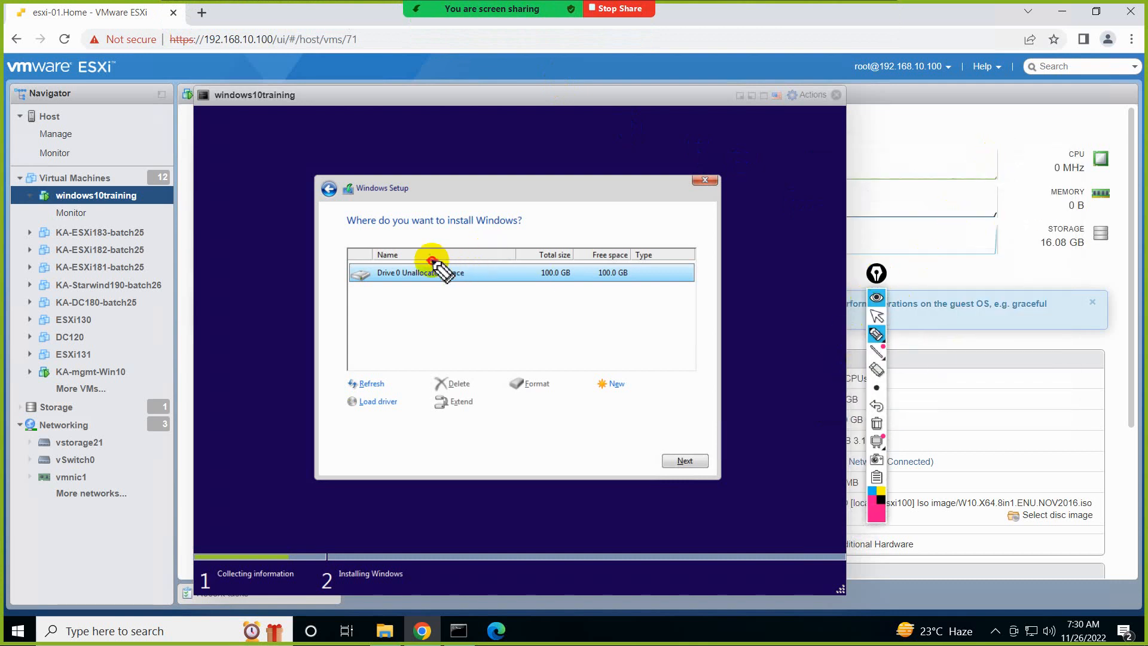
mouse_move(431, 262)
left_mouse_down()
mouse_move(344, 278)
mouse_move(641, 286)
mouse_move(595, 264)
mouse_move(418, 263)
left_mouse_up()
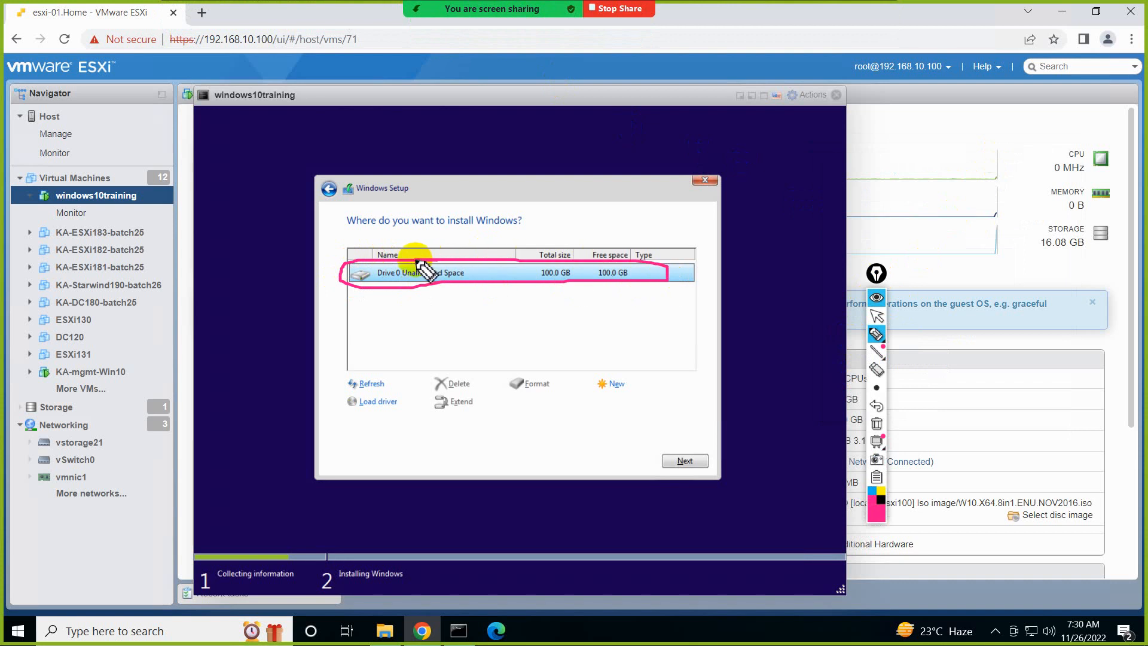
left_click_drag(669, 272, 707, 250)
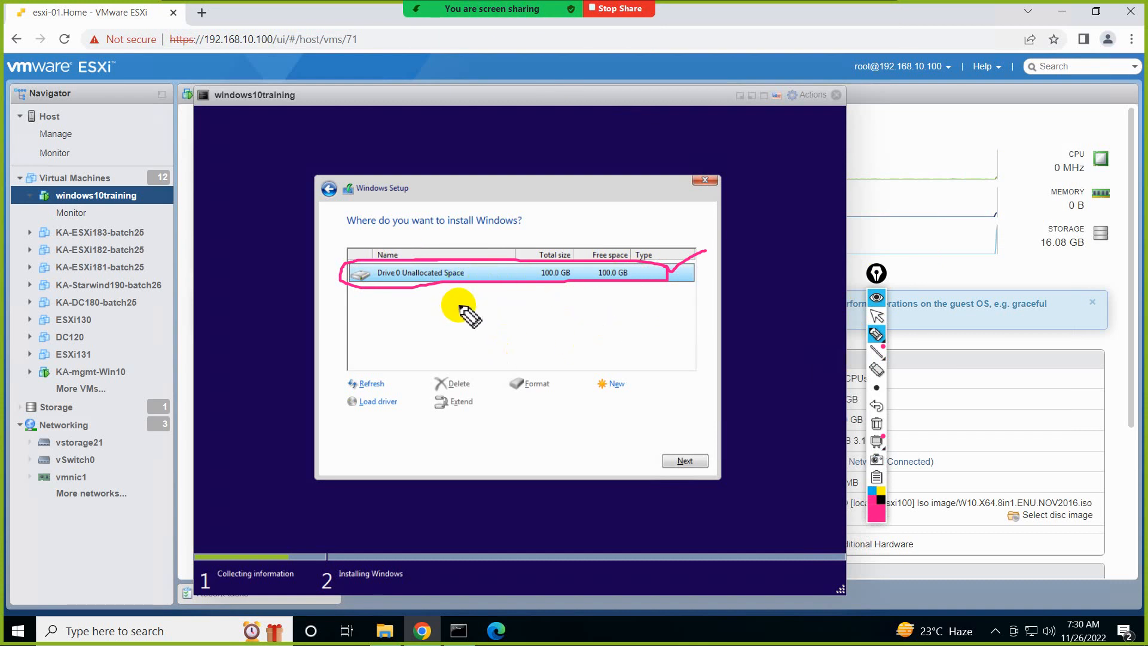
Draw annotation arrows from the unallocated drive to circled C:, D: and E: labels, add outgoing arrows, and clear all markings
mouse_move(466, 290)
left_mouse_down()
mouse_move(435, 320)
mouse_move(450, 321)
mouse_move(397, 355)
mouse_move(432, 354)
left_mouse_up()
left_click(415, 342)
left_click(415, 352)
left_click_drag(528, 291, 539, 333)
left_click_drag(543, 316, 540, 335)
mouse_move(542, 354)
left_mouse_down()
mouse_move(543, 371)
mouse_move(575, 374)
left_mouse_up()
left_click(557, 355)
left_click(557, 368)
left_click_drag(614, 293, 650, 327)
mouse_move(651, 312)
left_mouse_down()
mouse_move(656, 336)
mouse_move(643, 338)
left_mouse_up()
mouse_move(659, 354)
left_mouse_down()
mouse_move(662, 373)
mouse_move(666, 351)
left_mouse_up()
left_click_drag(661, 364, 697, 375)
left_click(682, 365)
left_click(680, 374)
mouse_move(418, 317)
left_mouse_down()
mouse_move(405, 312)
mouse_move(423, 351)
mouse_move(419, 320)
left_mouse_up()
mouse_move(390, 380)
left_mouse_down()
mouse_move(390, 428)
mouse_move(400, 407)
left_mouse_up()
mouse_move(565, 334)
left_mouse_down()
mouse_move(520, 367)
mouse_move(566, 335)
left_mouse_up()
mouse_move(545, 388)
left_mouse_down()
mouse_move(551, 428)
mouse_move(555, 403)
left_mouse_up()
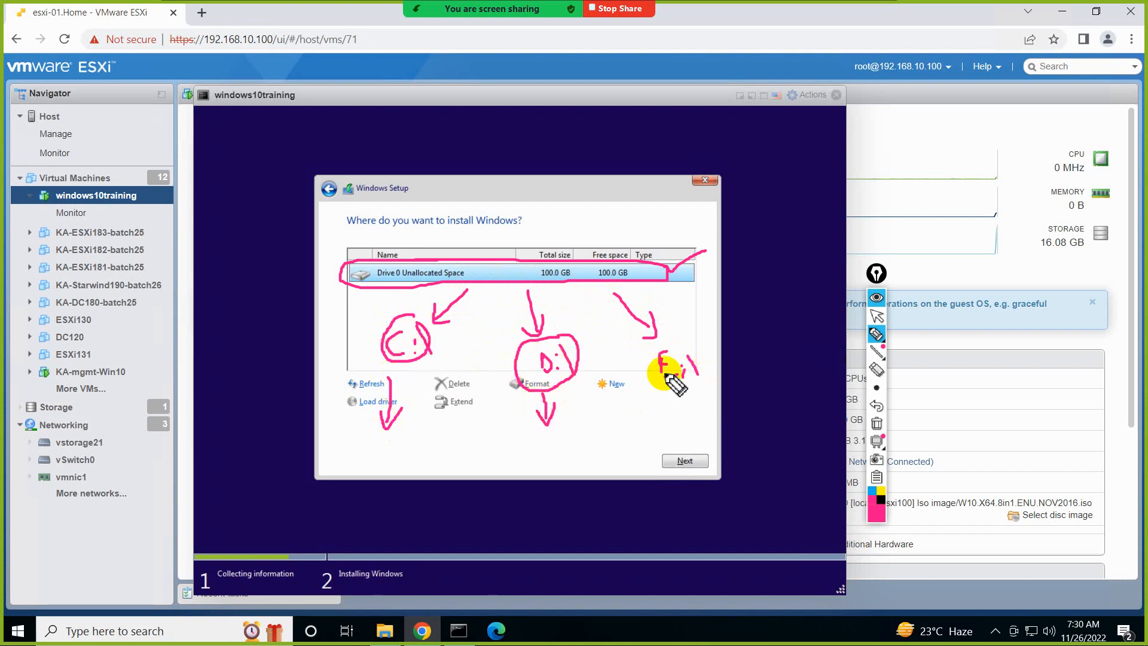
mouse_move(668, 345)
left_mouse_down()
mouse_move(626, 381)
mouse_move(661, 353)
mouse_move(717, 423)
mouse_move(695, 418)
left_mouse_up()
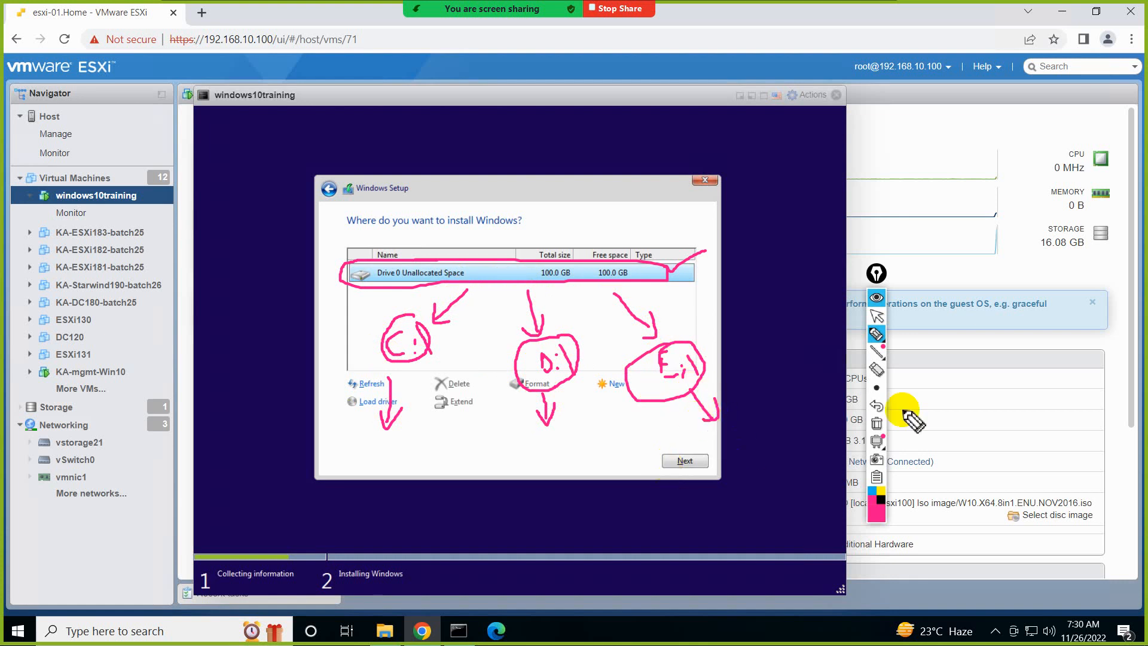
left_click(877, 423)
left_click(877, 316)
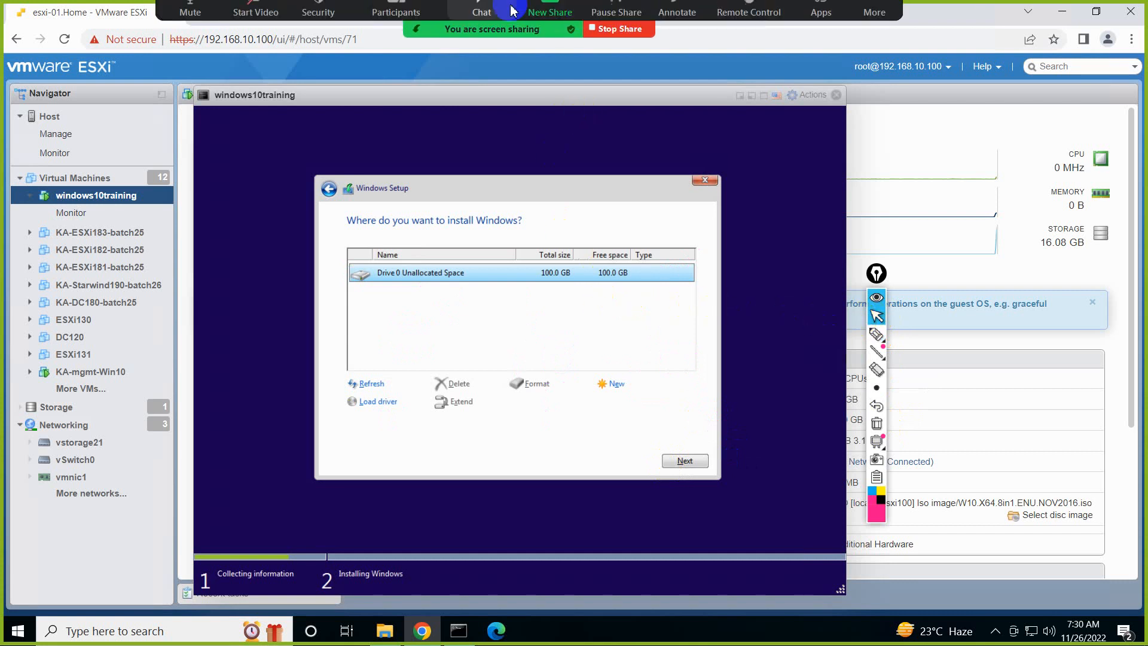
Mute everyone in the meeting again and close the participant list
left_click(396, 8)
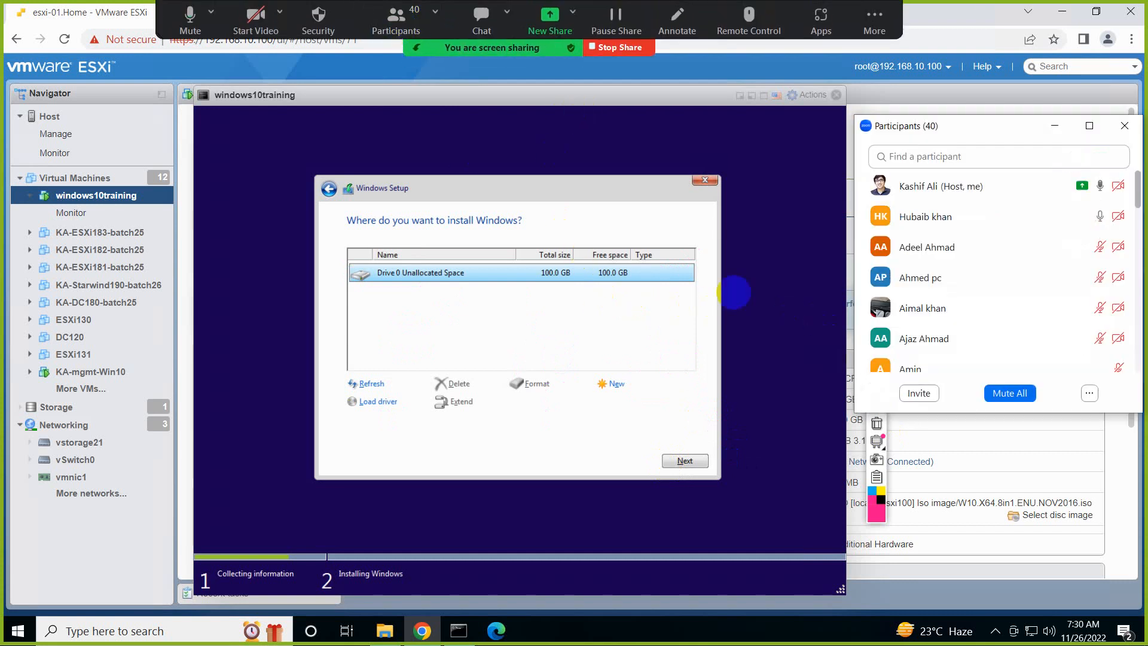
left_click(1010, 393)
left_click(656, 354)
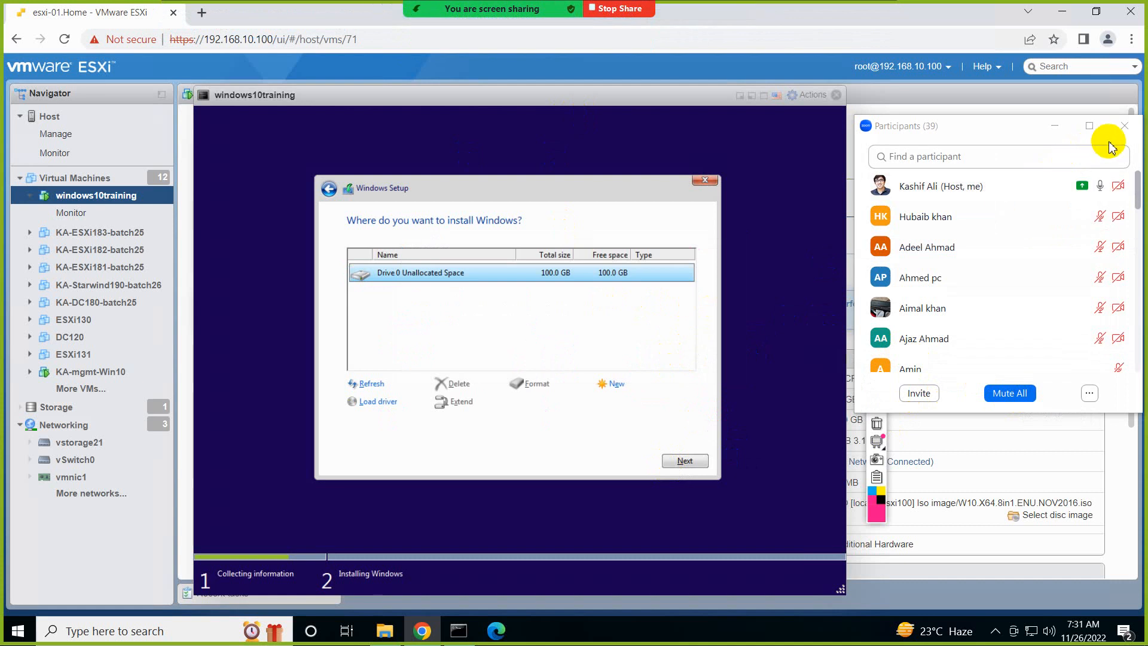
left_click(1125, 126)
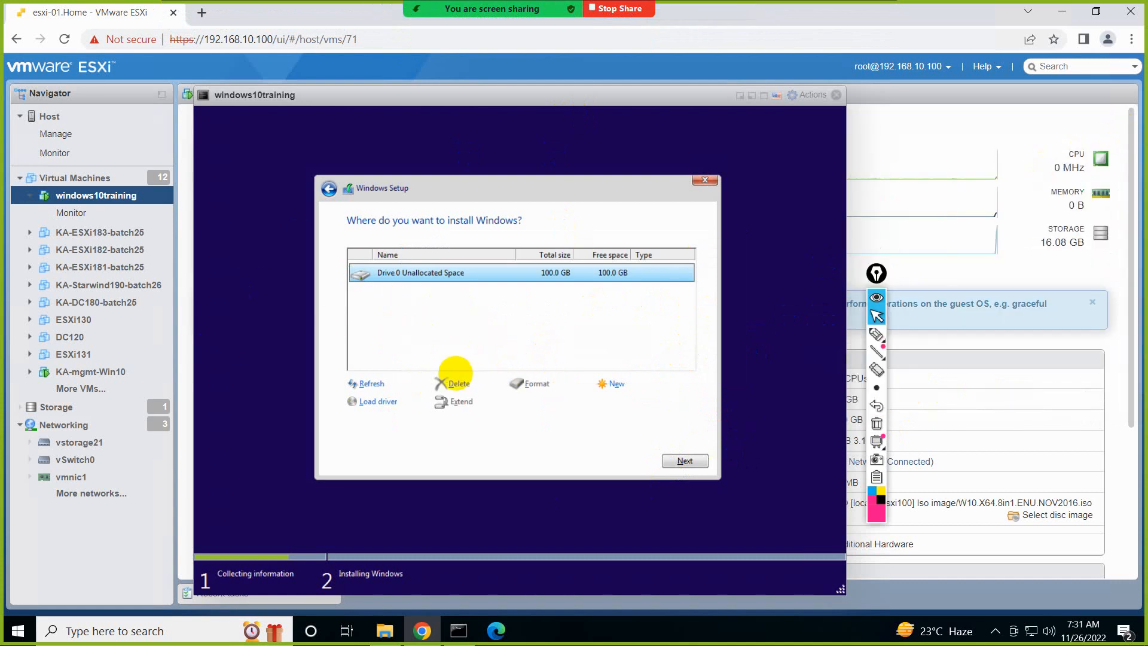
Select the DC120 virtual machine in the inventory and return to the windows10training console
left_click(118, 340)
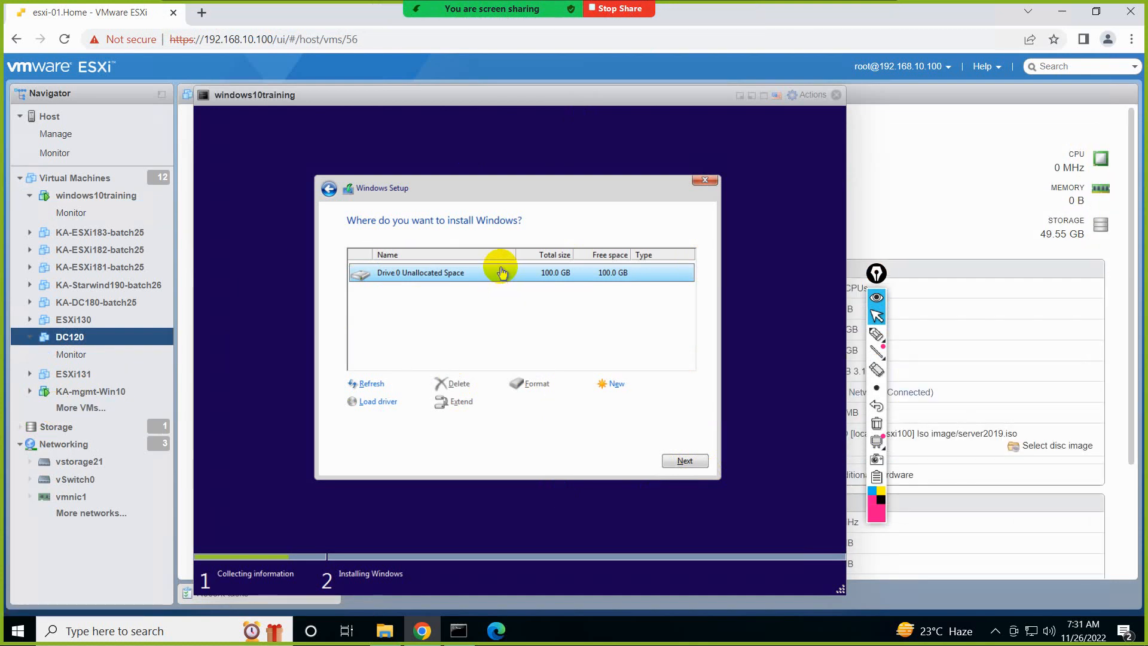
left_click(494, 311)
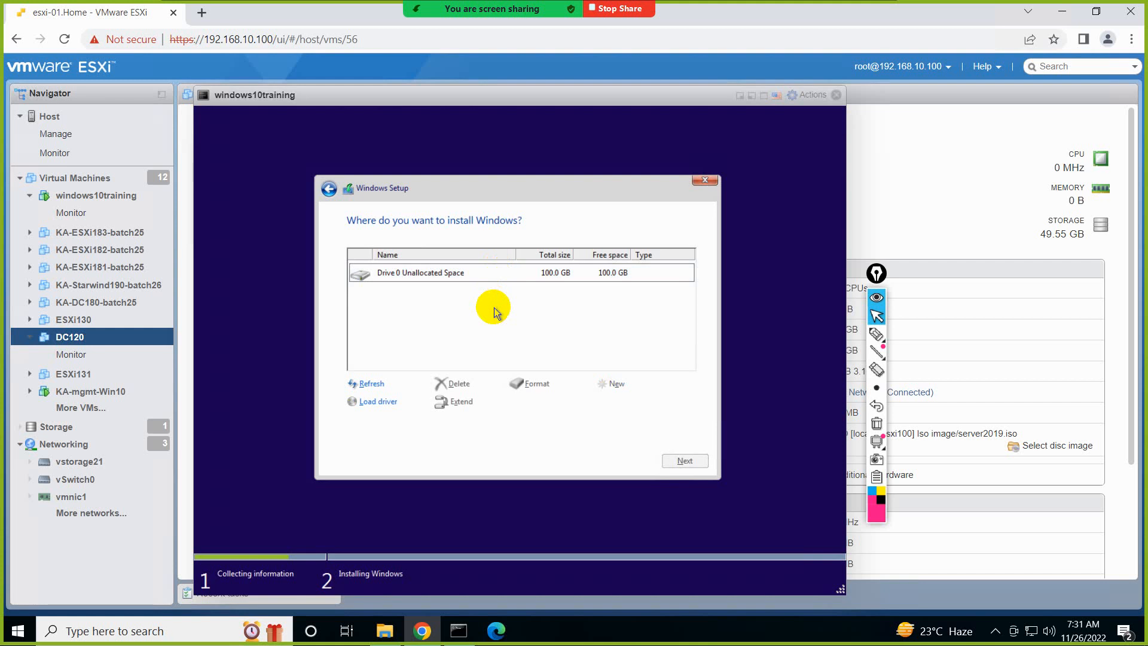
Create a 35000 MB partition from Drive 0's unallocated space and accept the additional partitions for system files
left_click(495, 275)
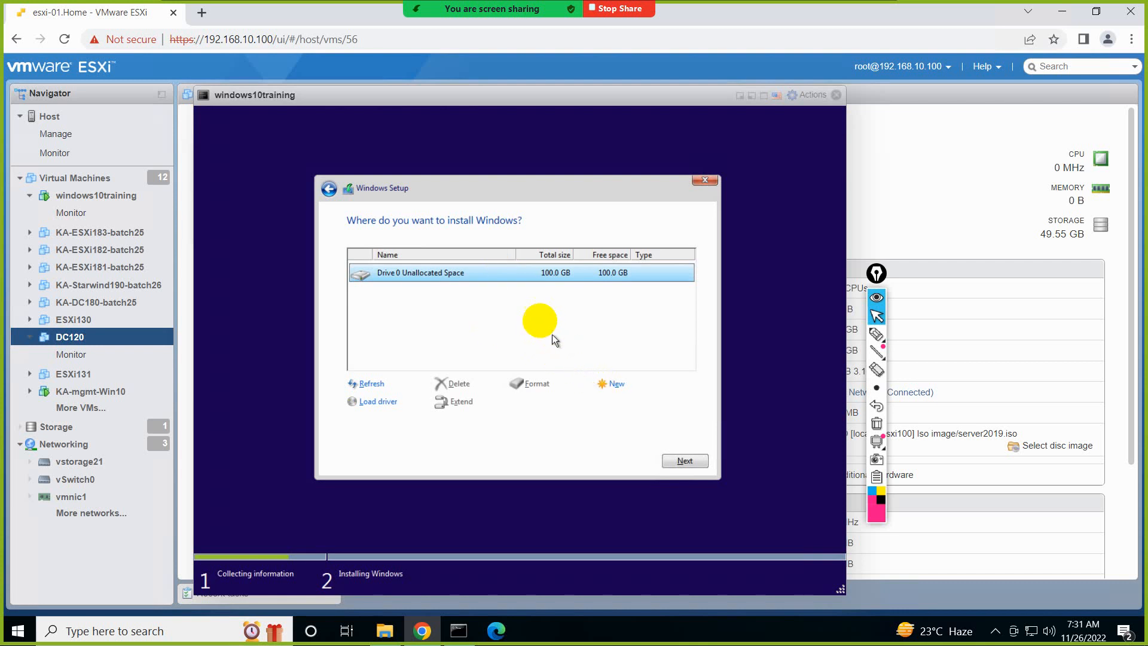
left_click(611, 384)
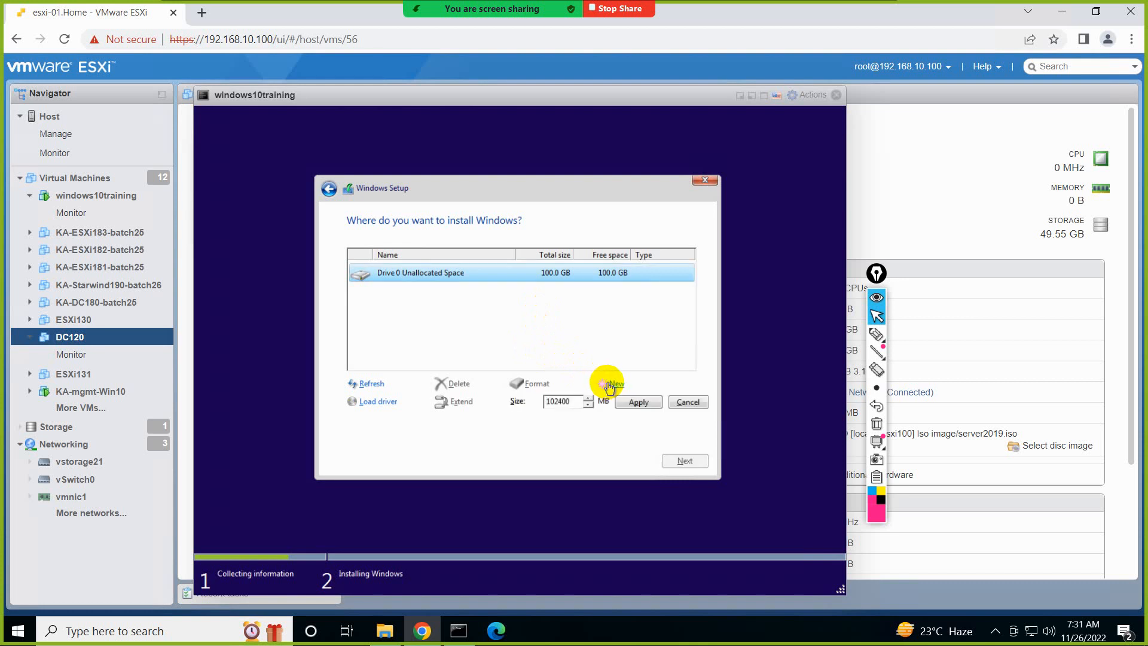
left_click_drag(570, 401, 505, 401)
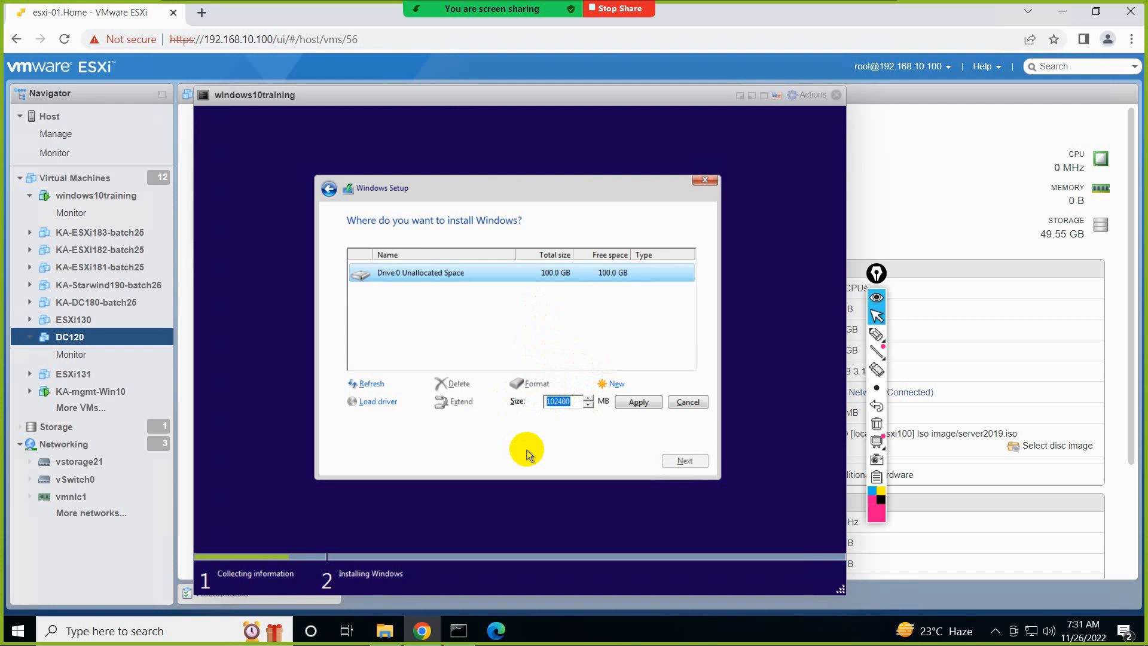
type("35000")
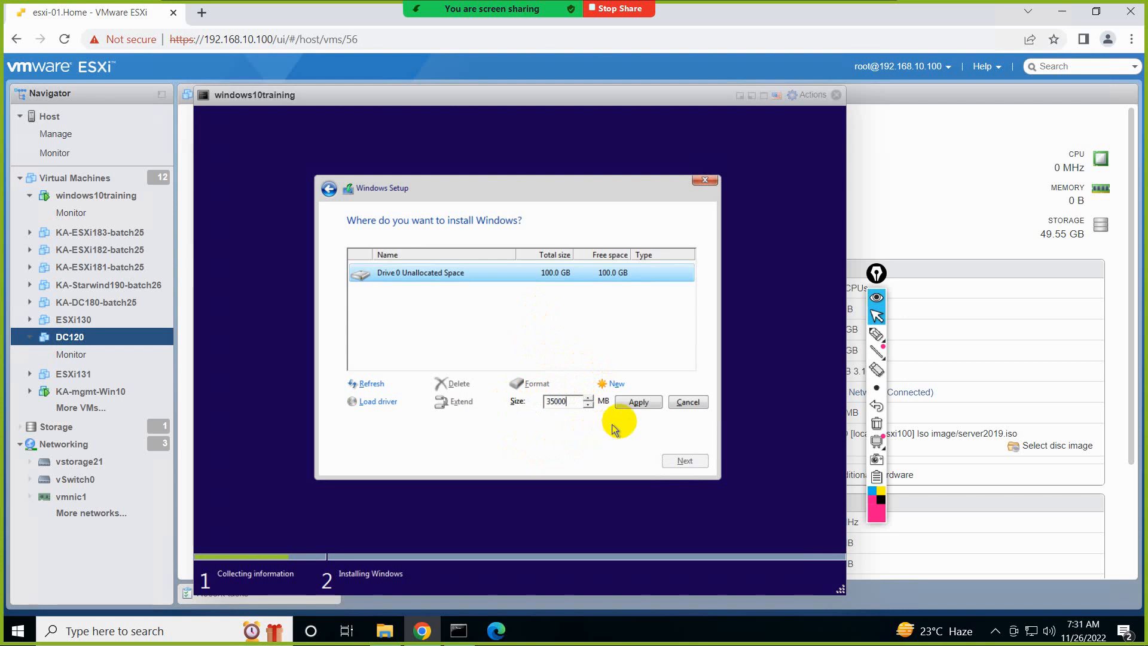
left_click(640, 405)
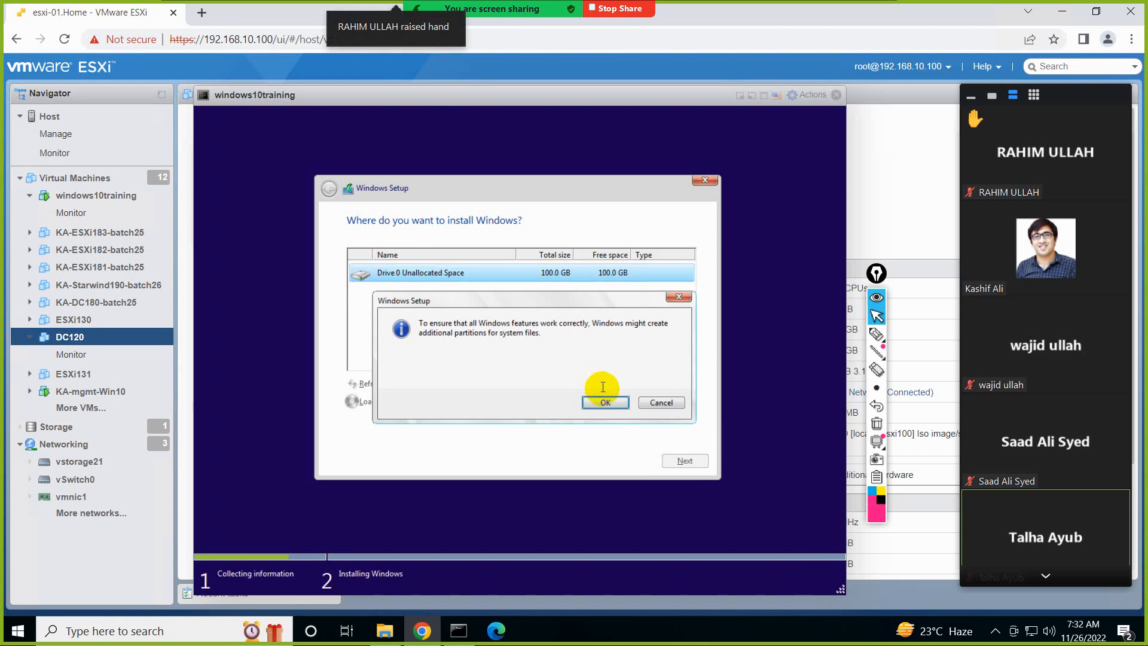
left_click(605, 402)
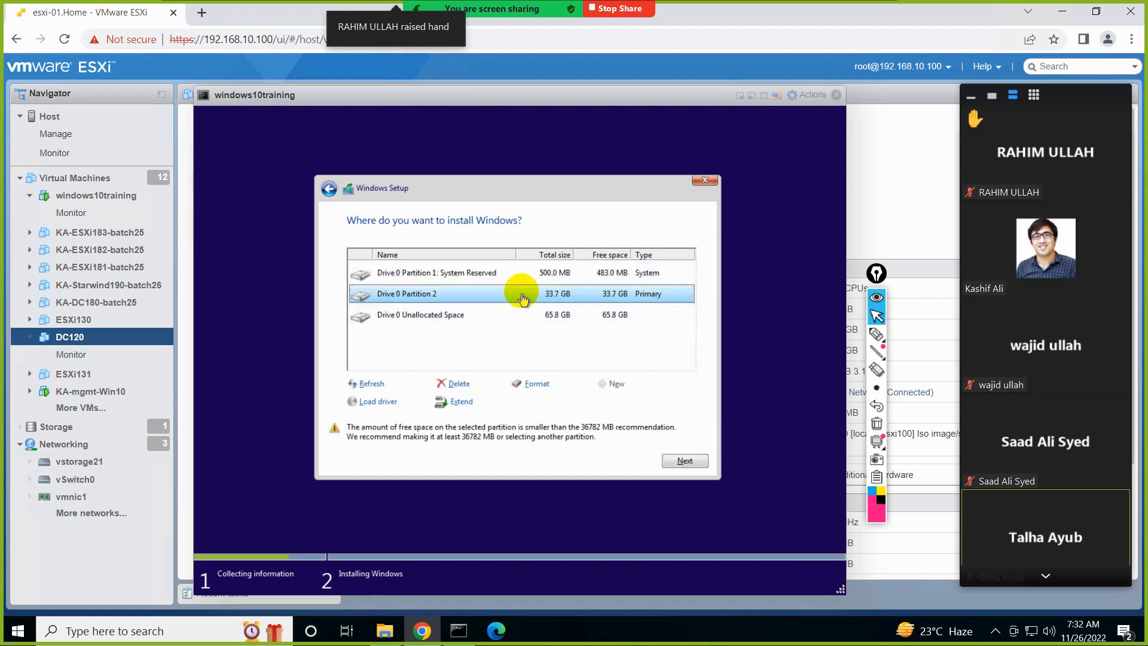
Select the System Reserved partition and Partition 2 in turn, and create a 15000 MB partition from the remaining unallocated space
left_click(522, 275)
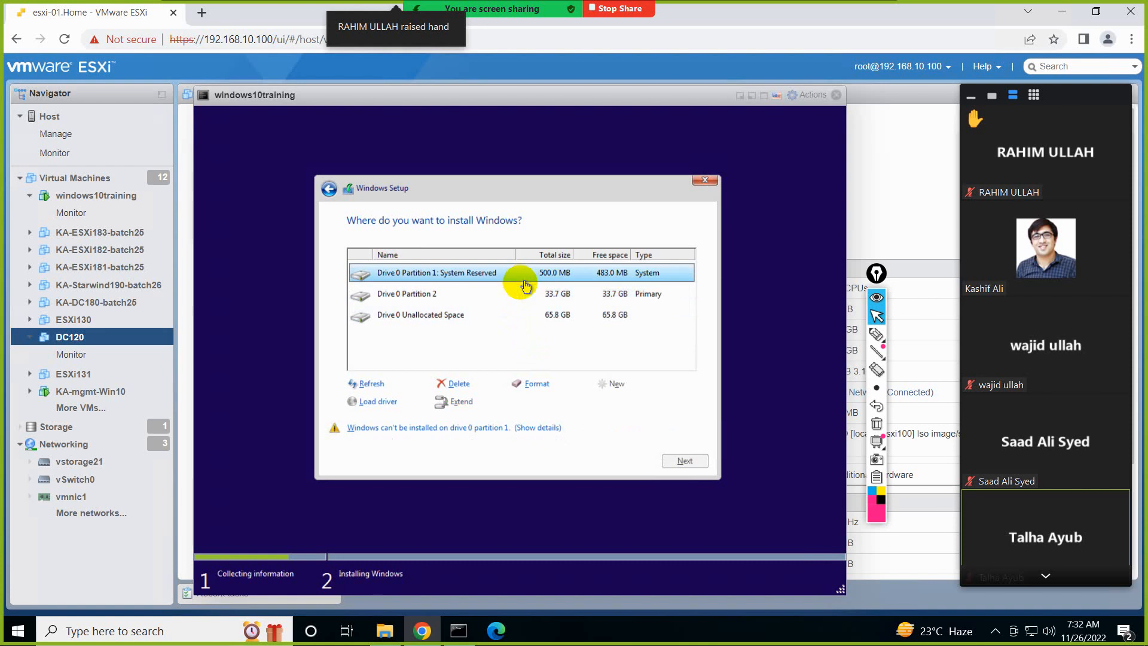
left_click(519, 296)
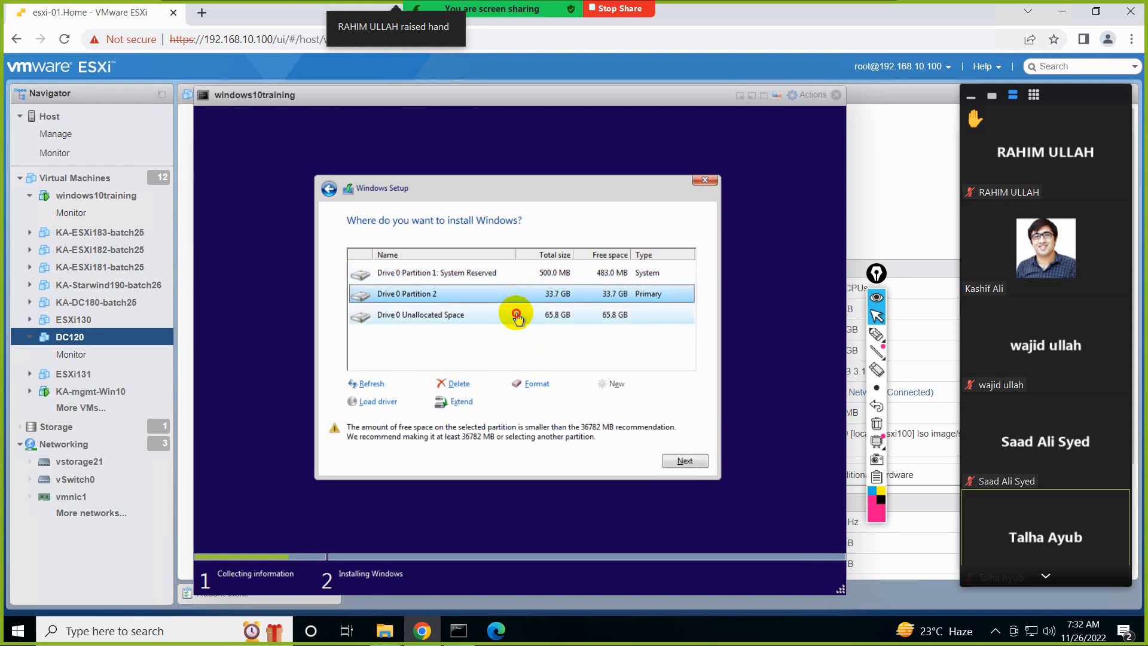
left_click(518, 316)
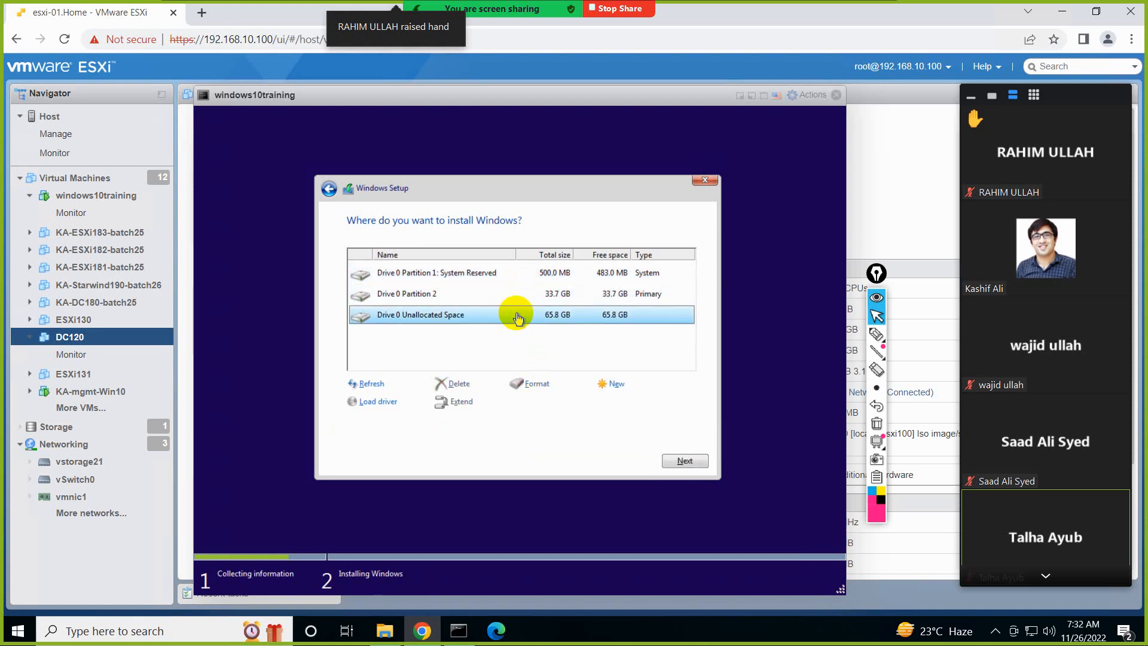
left_click(625, 395)
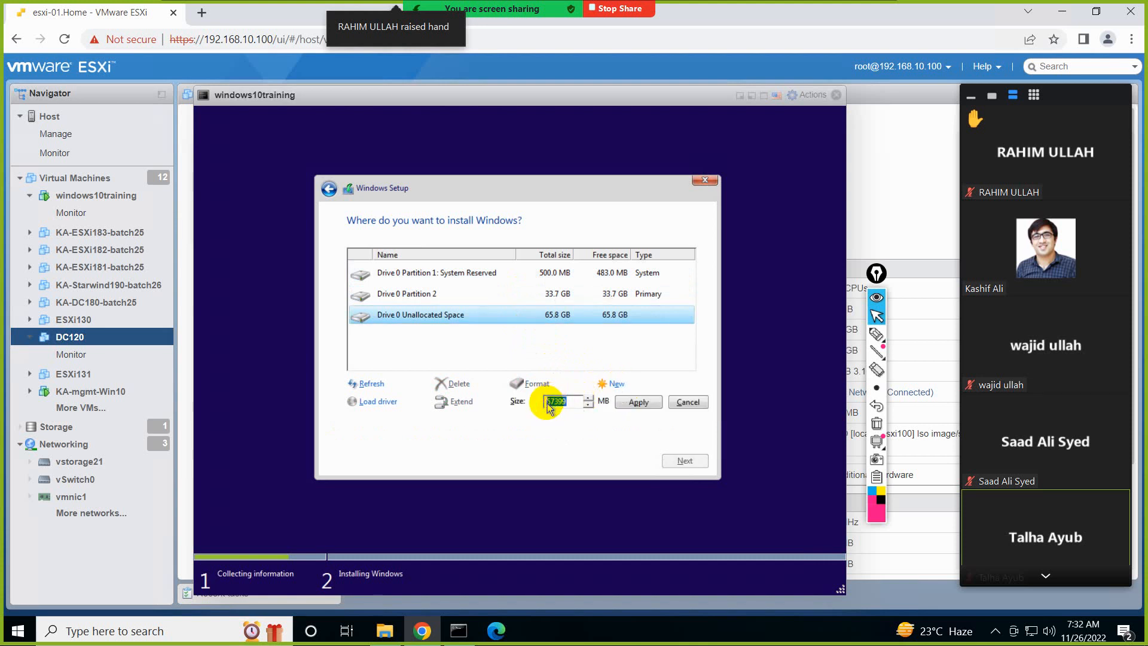
type("15000")
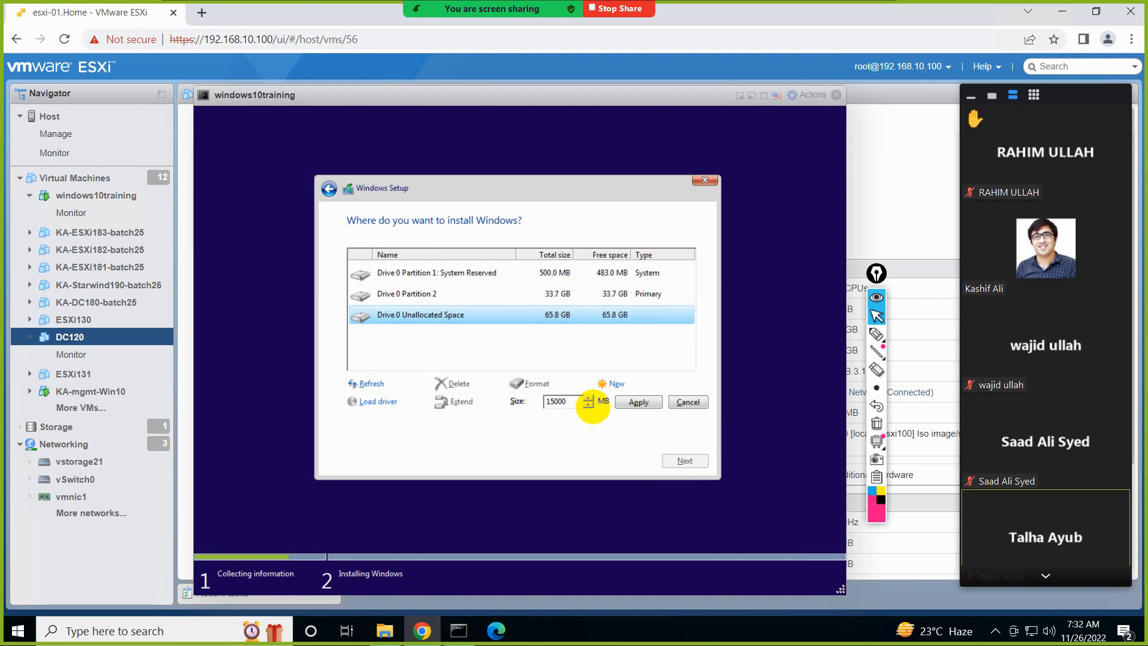
left_click(622, 405)
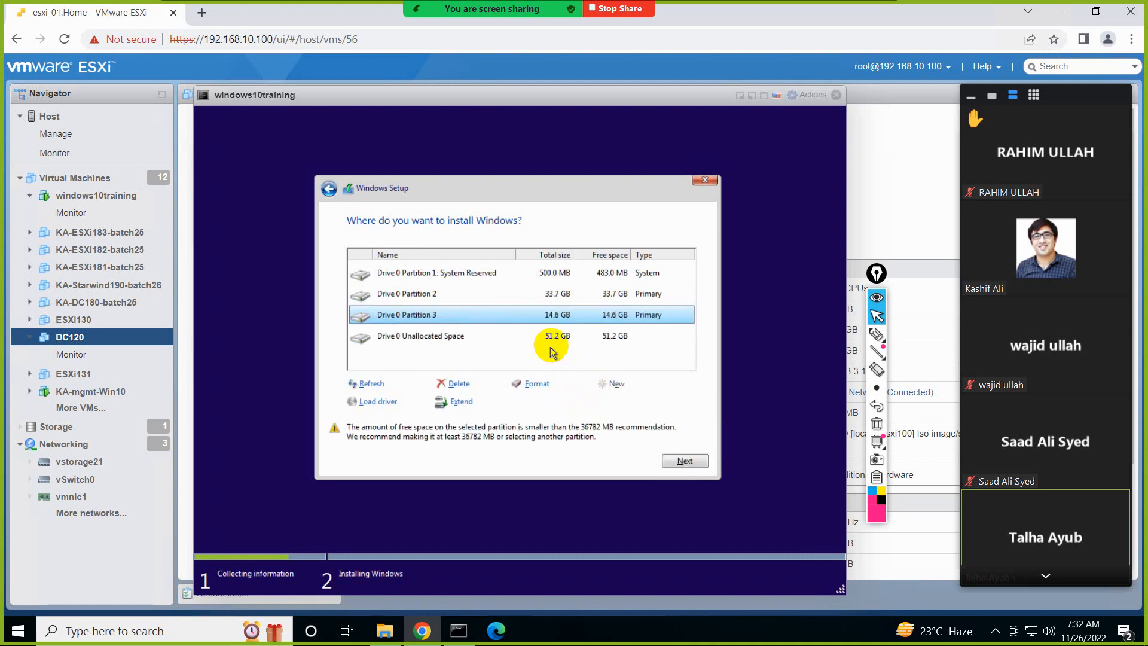
left_click(554, 345)
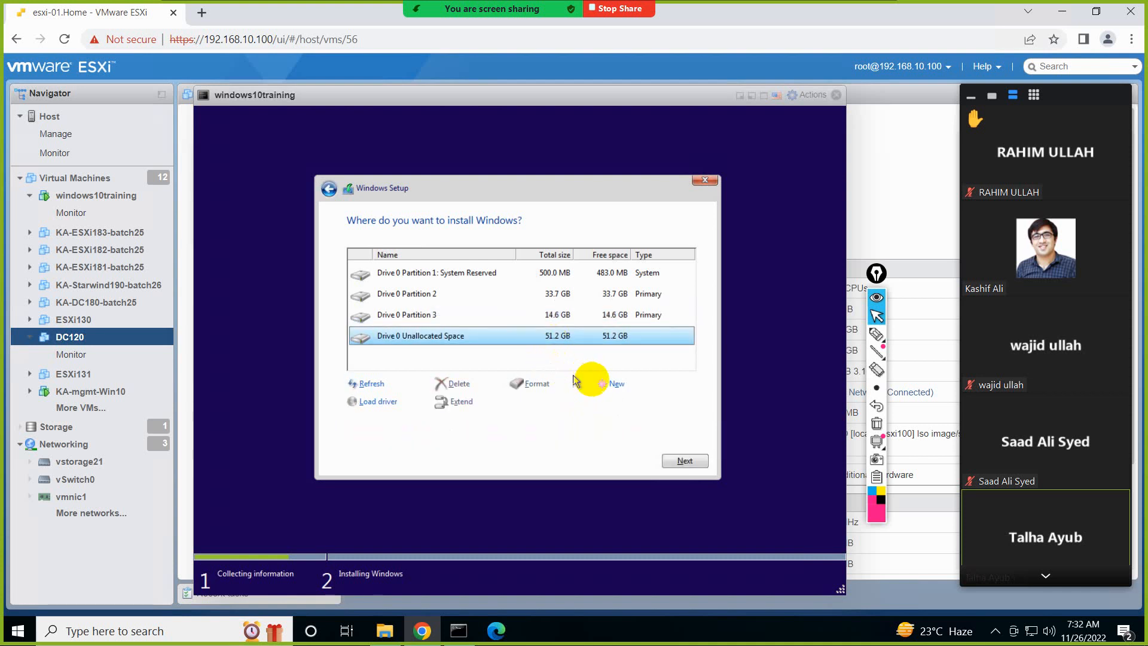
left_click(602, 386)
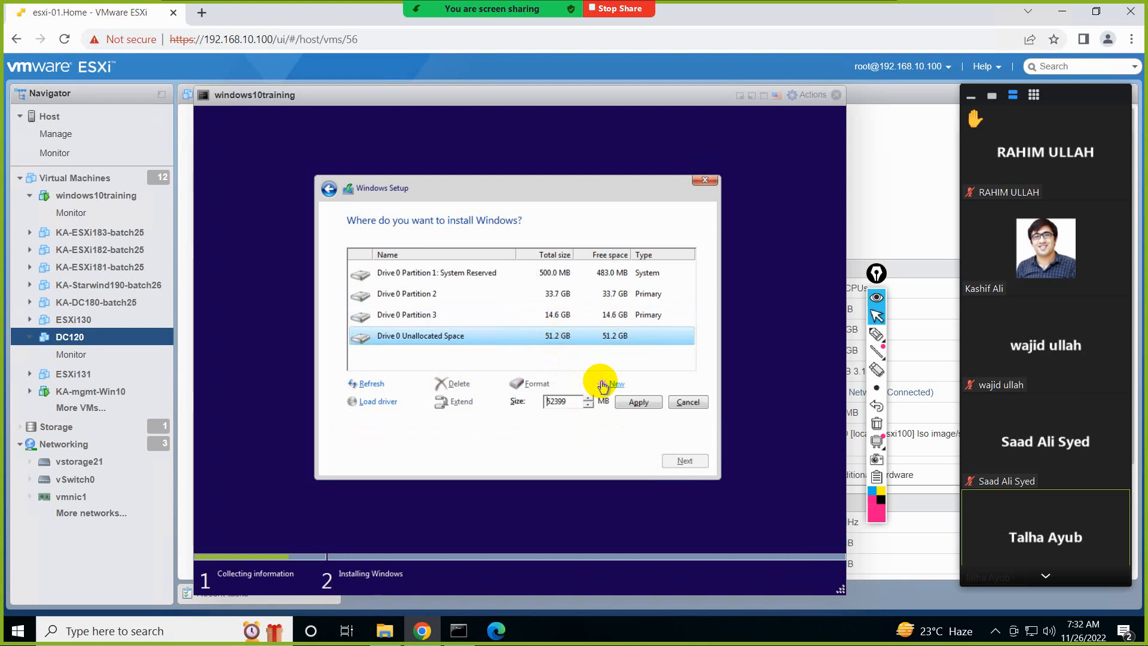
left_click(565, 394)
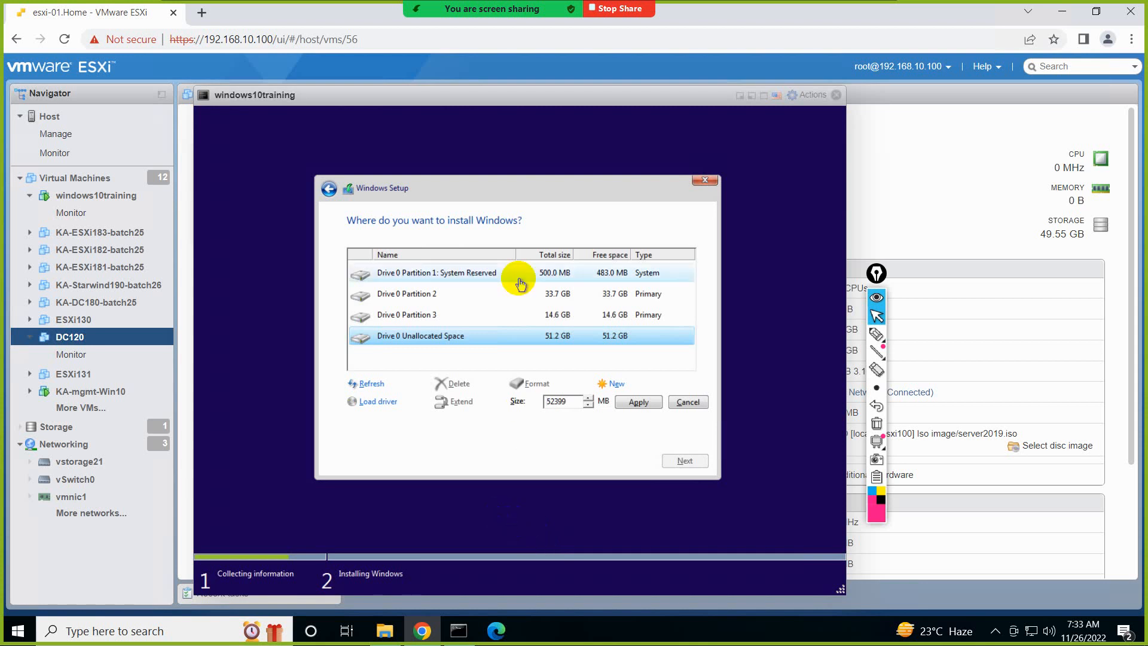
Mute all current and new meeting participants and close the participant list
mouse_move(517, 8)
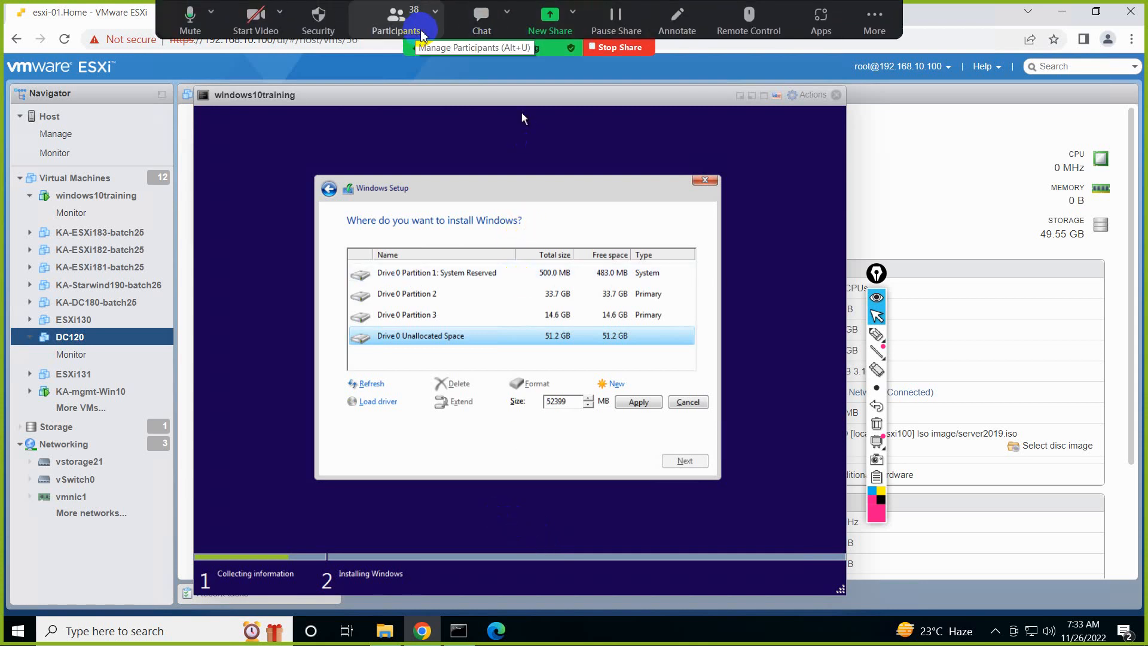
left_click(397, 24)
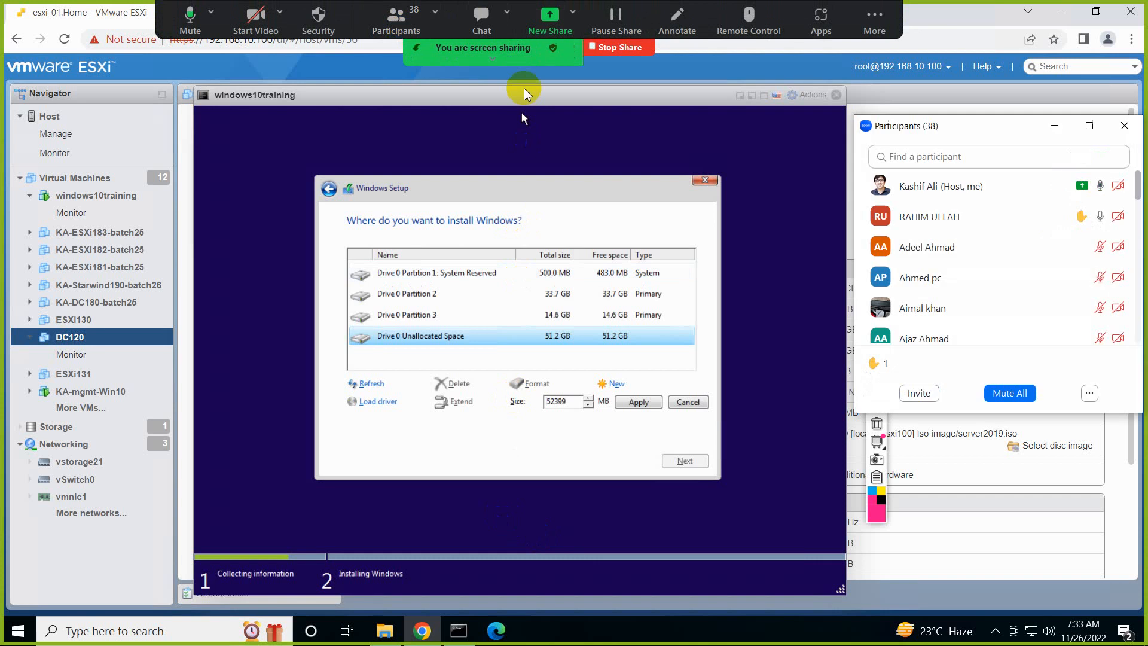
left_click(998, 395)
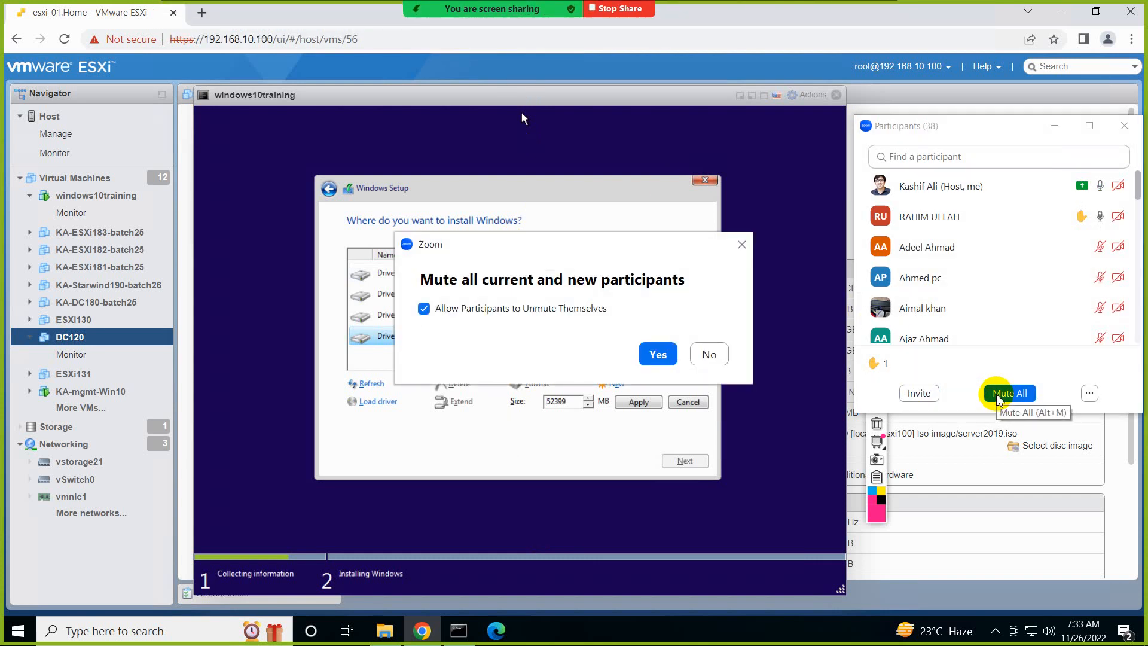
left_click(657, 356)
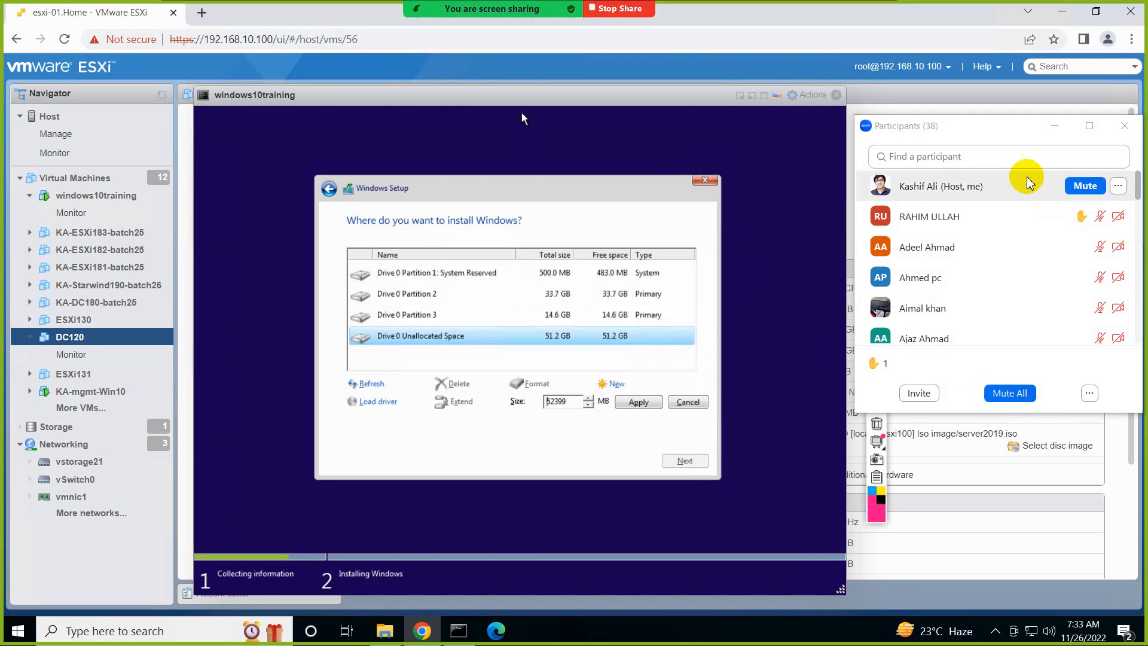
left_click(1124, 126)
Create a second 15000 MB partition from the unallocated space left on Drive 0
left_click(508, 276)
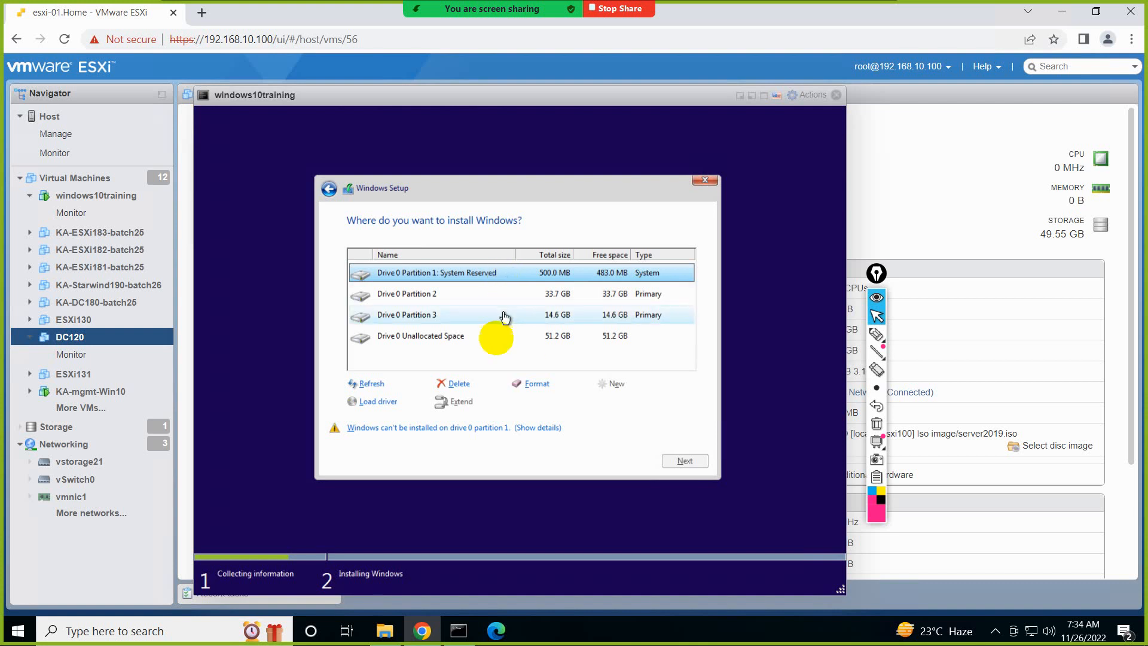
left_click(534, 339)
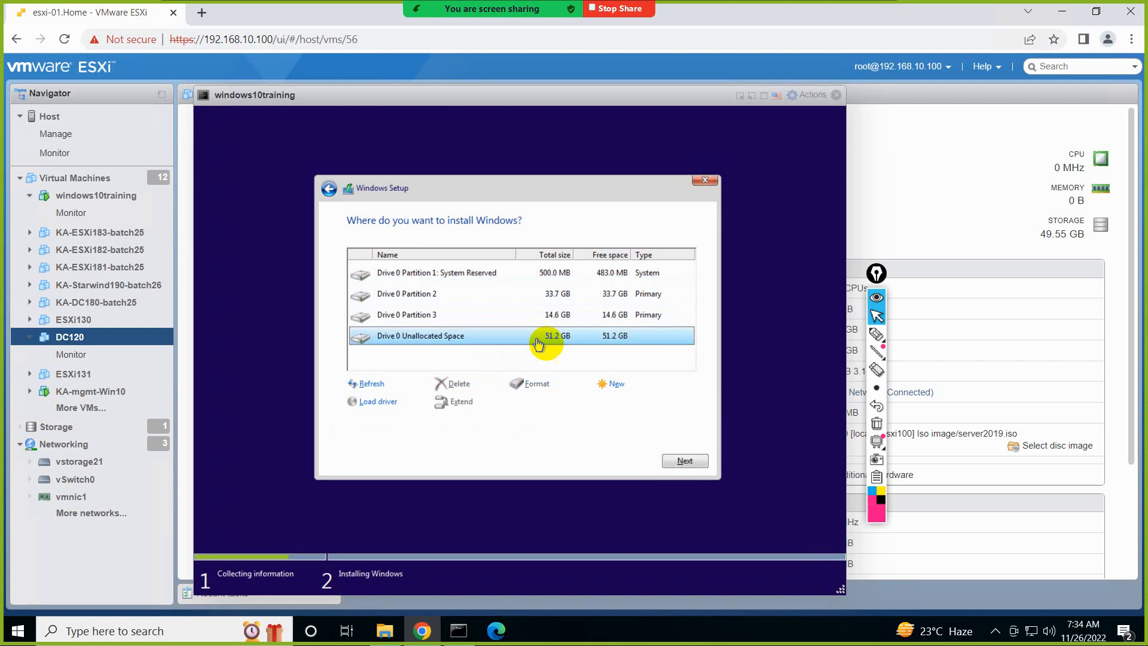
left_click(616, 384)
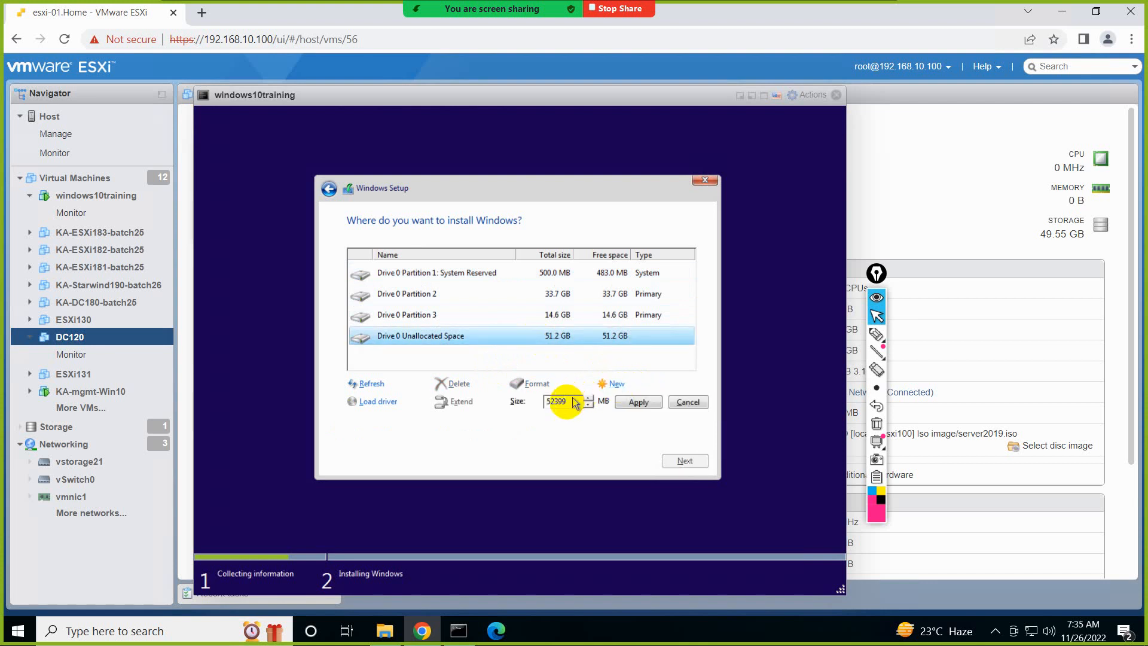
left_click_drag(565, 401, 527, 411)
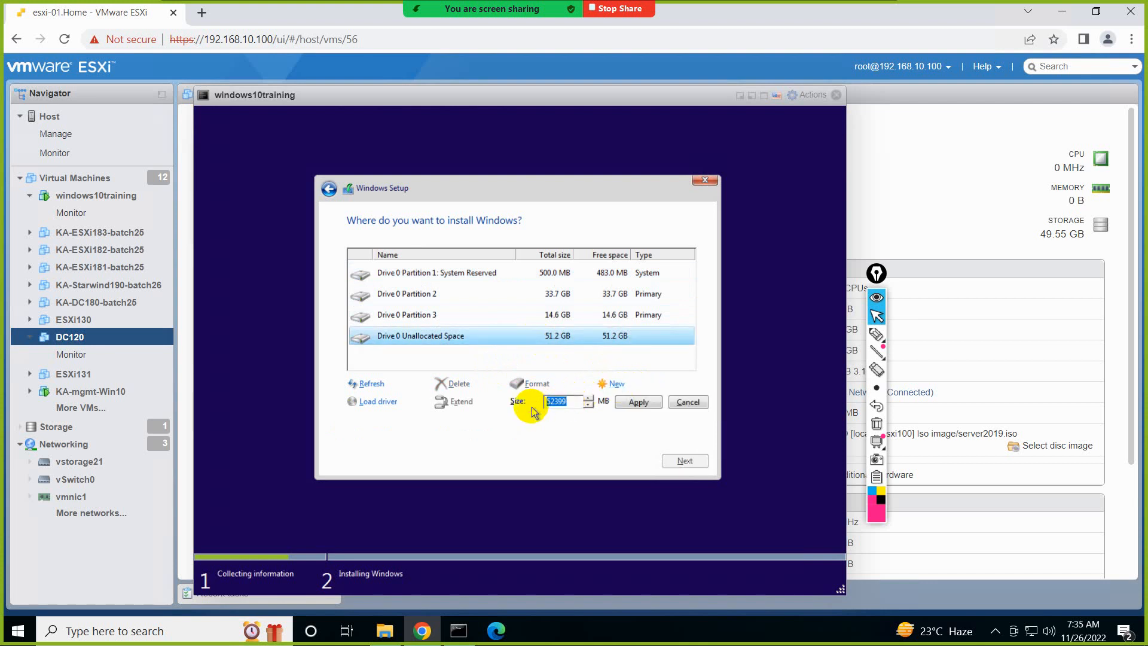
type("15000")
left_click(635, 402)
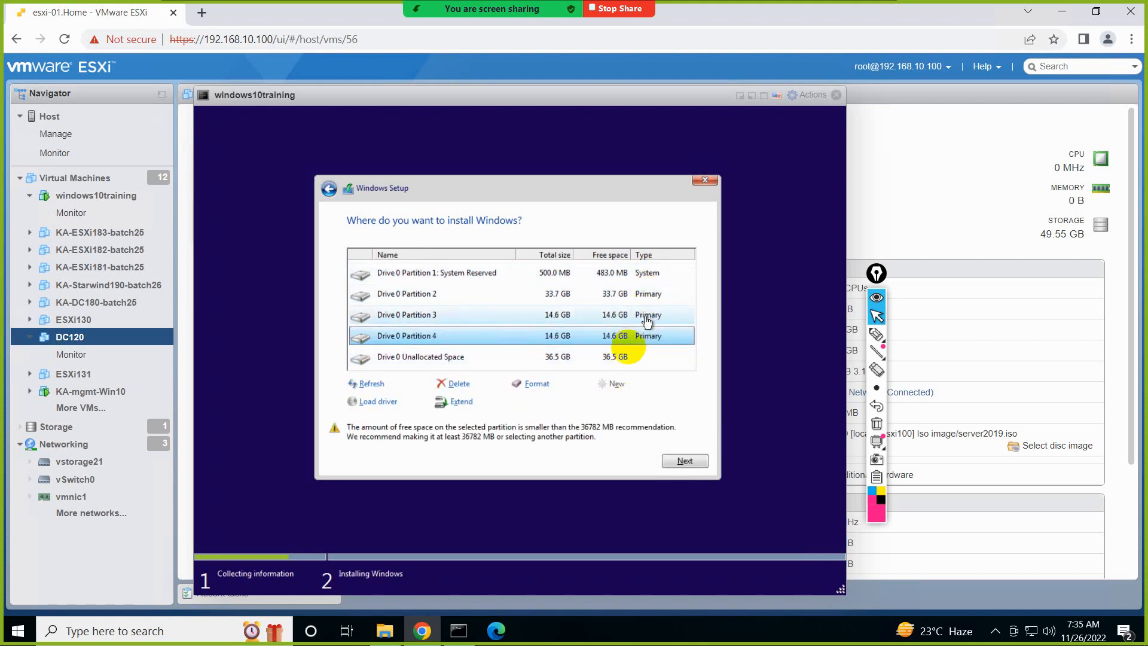
Select the remaining unallocated space, circle the drive list and mark the four partition rows with the annotation pen, and clear the markings
left_click(624, 357)
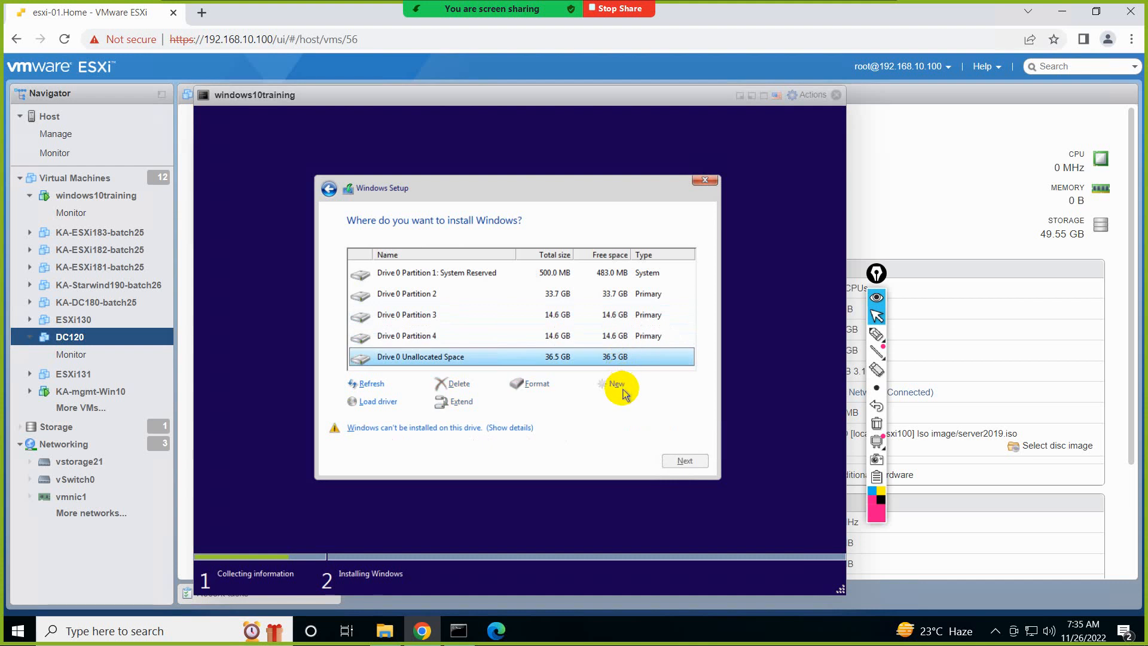
left_click(877, 335)
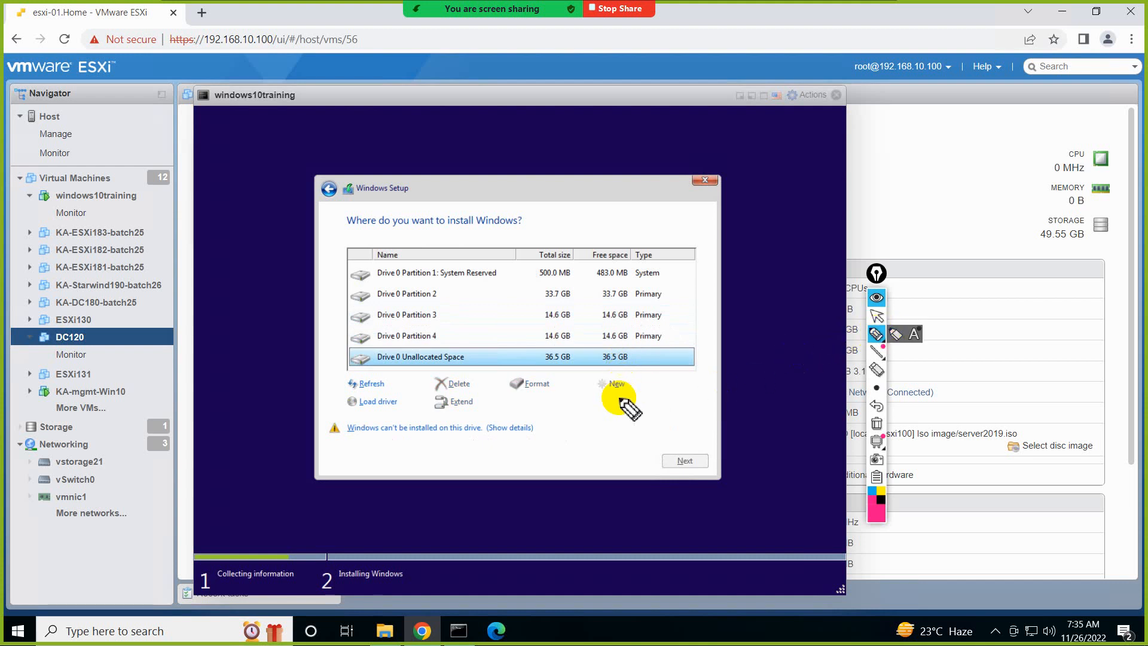
mouse_move(401, 237)
left_mouse_down()
mouse_move(368, 245)
mouse_move(314, 328)
mouse_move(584, 389)
mouse_move(697, 264)
mouse_move(388, 240)
left_mouse_up()
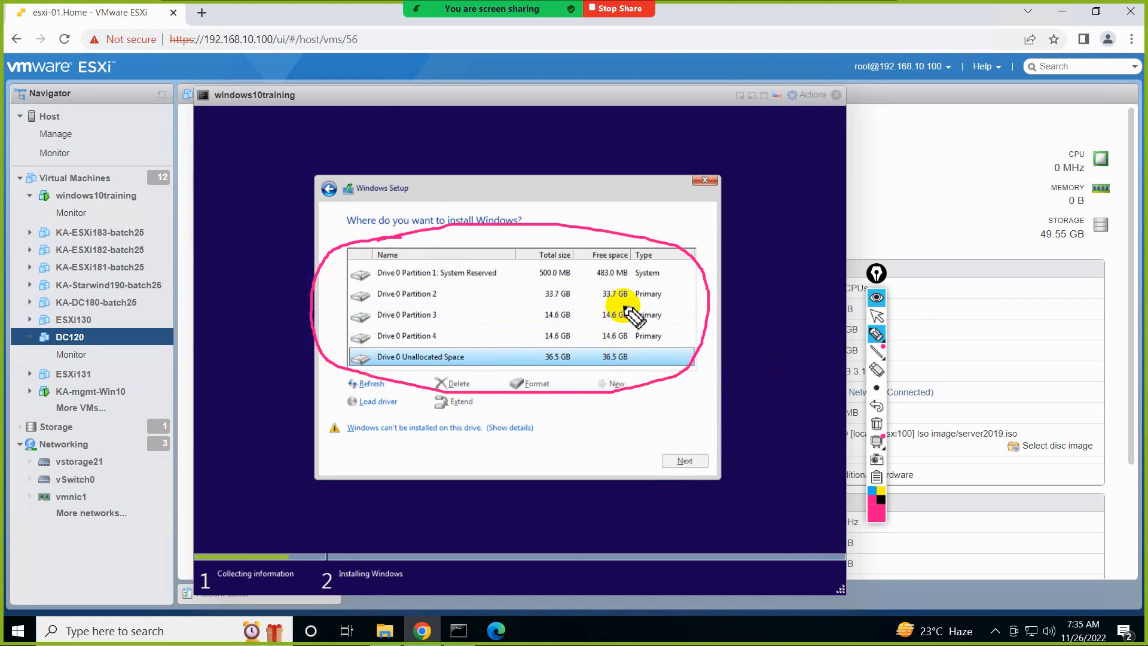
left_click_drag(664, 267, 670, 342)
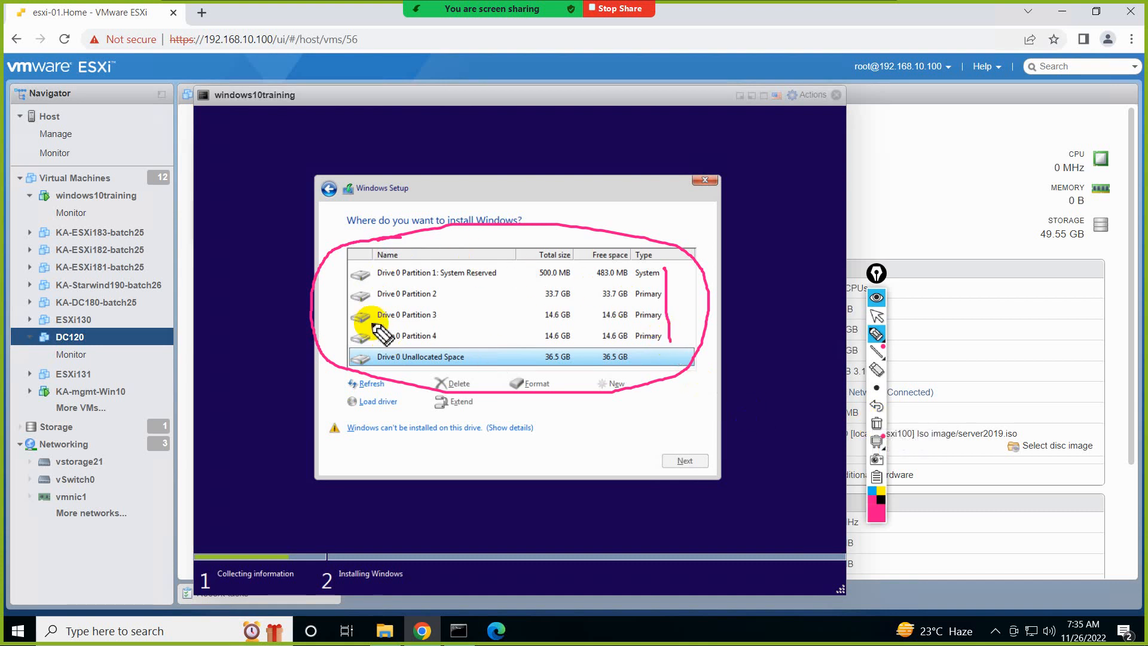
left_click(878, 423)
left_click(877, 315)
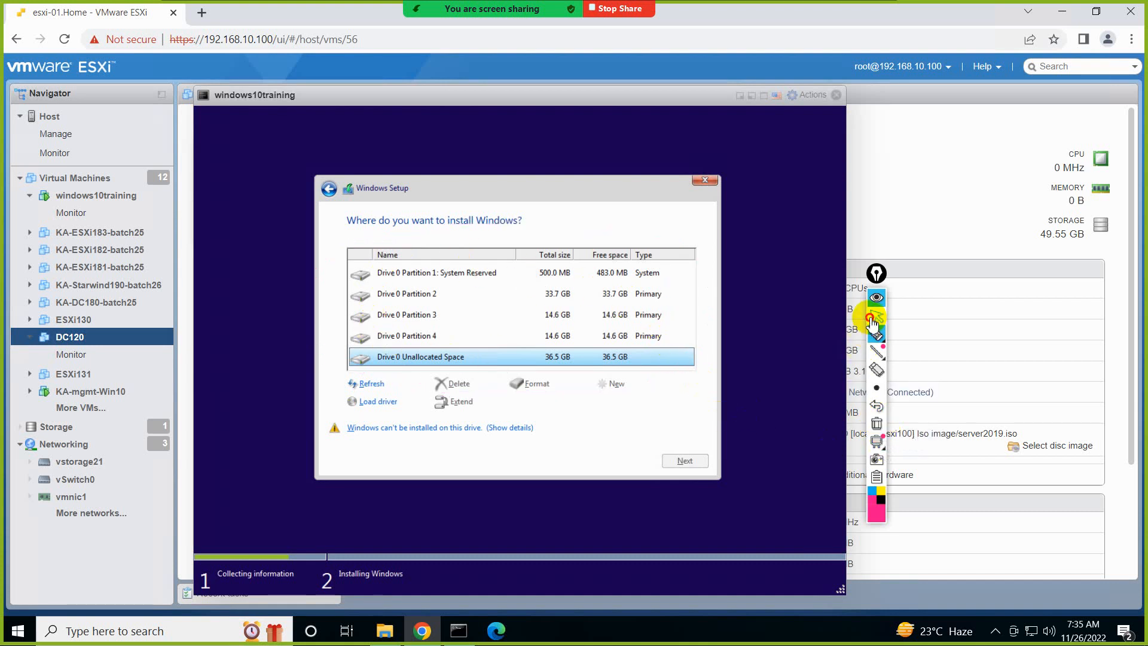
mouse_move(741, 11)
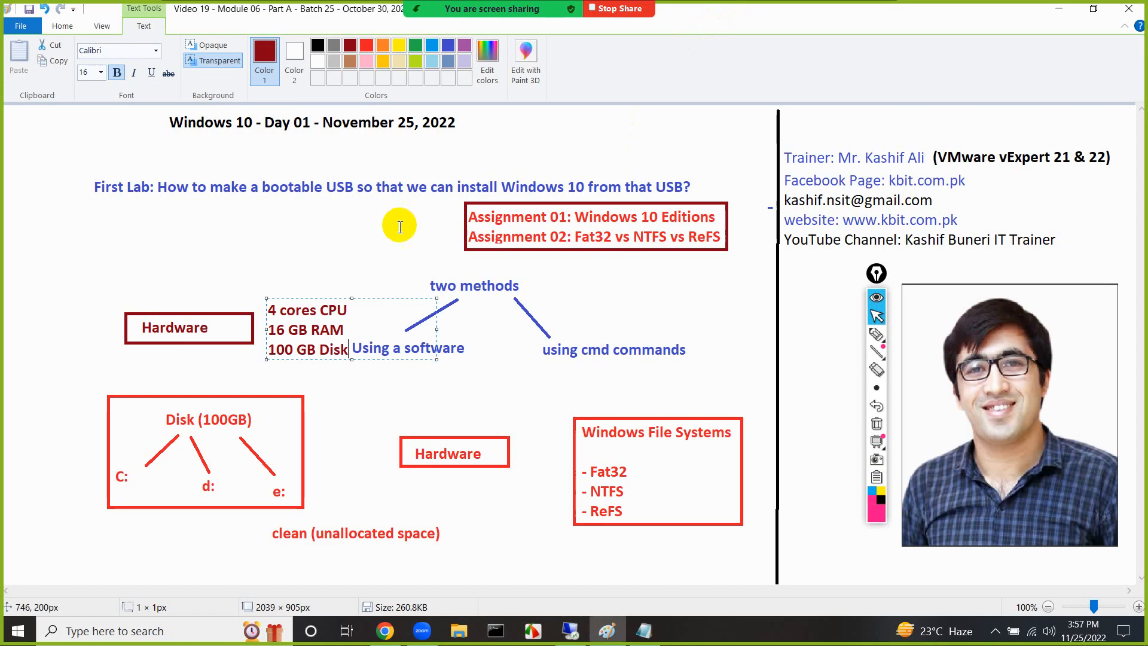